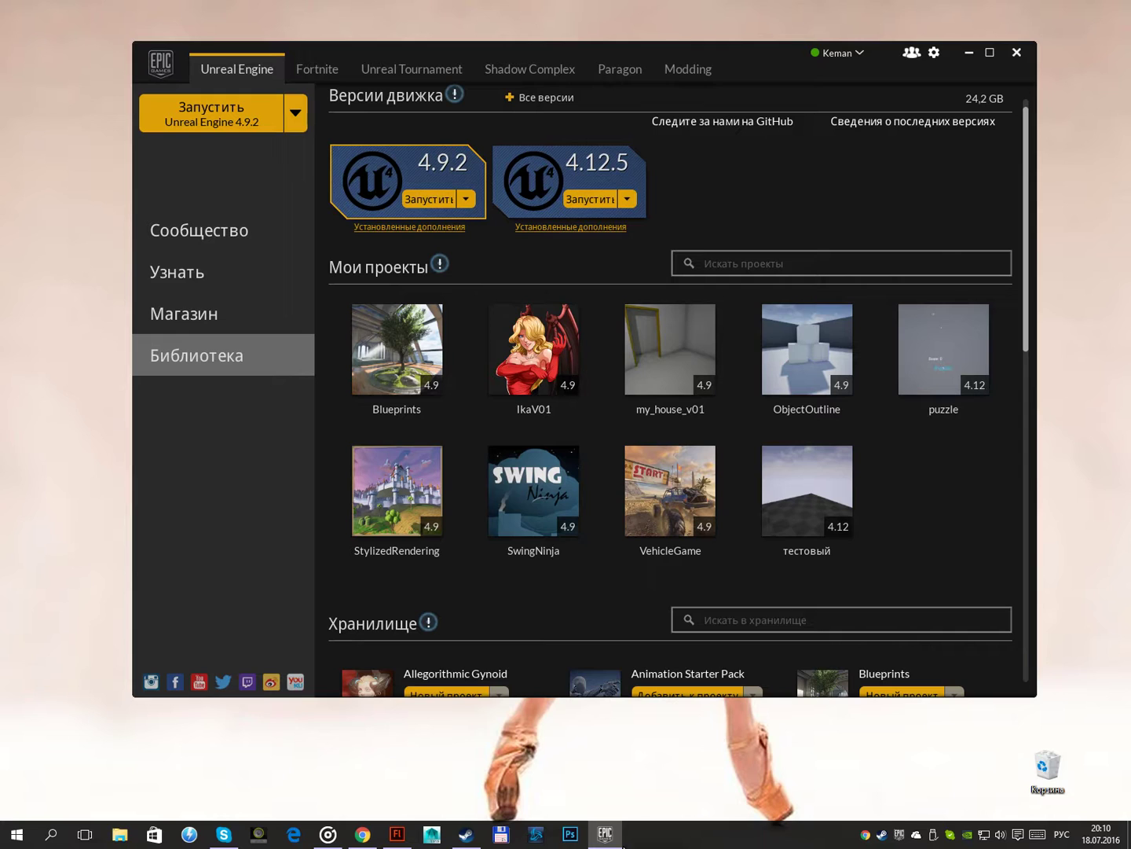
Play the song Город Сочи in Groove Music and launch Unreal Engine 4.9.2 from the Epic launcher
click(328, 834)
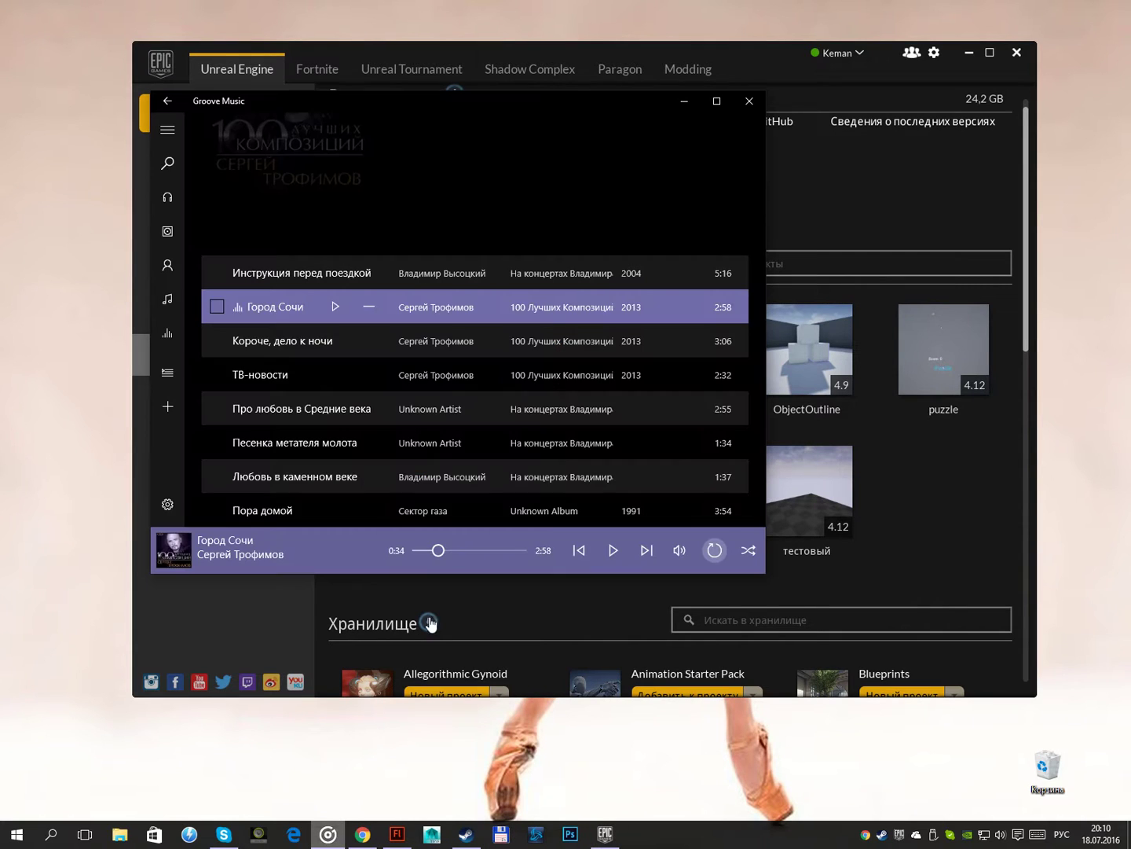
click(333, 312)
click(683, 102)
click(596, 201)
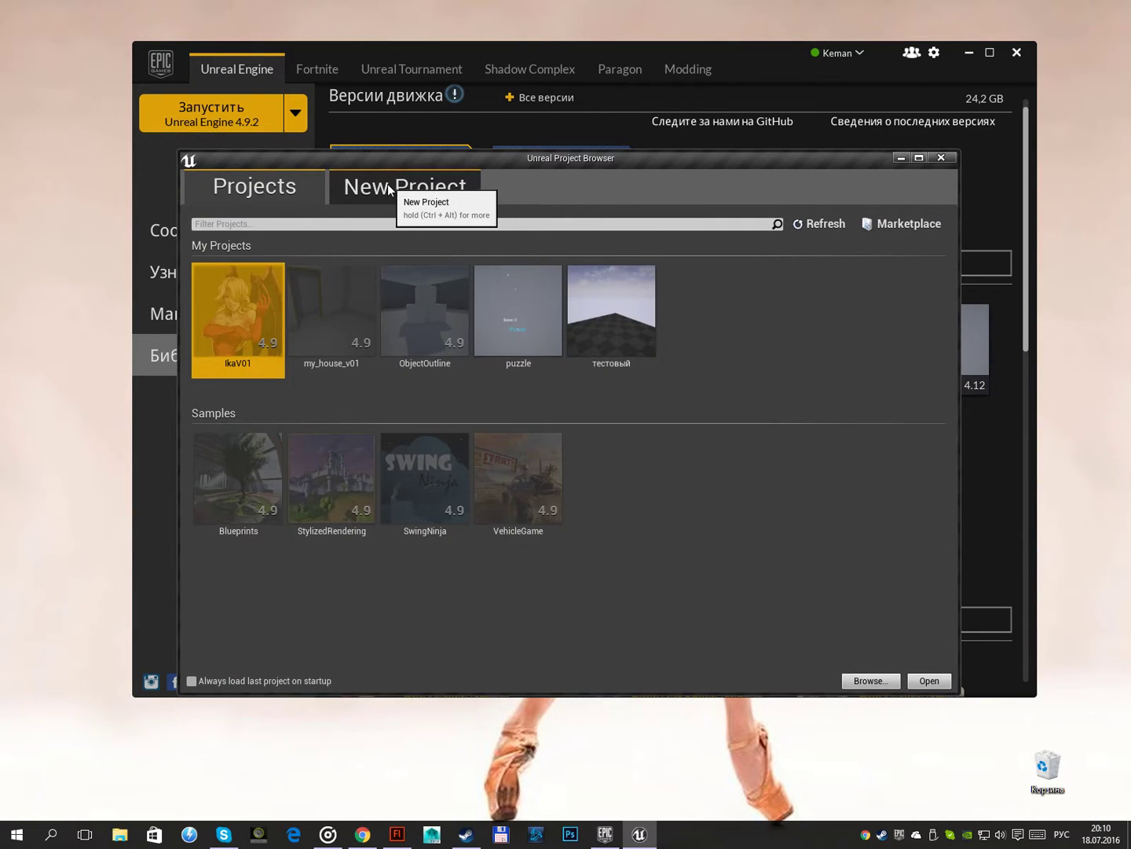
Create a new Blank Blueprint project named ящичек
click(391, 188)
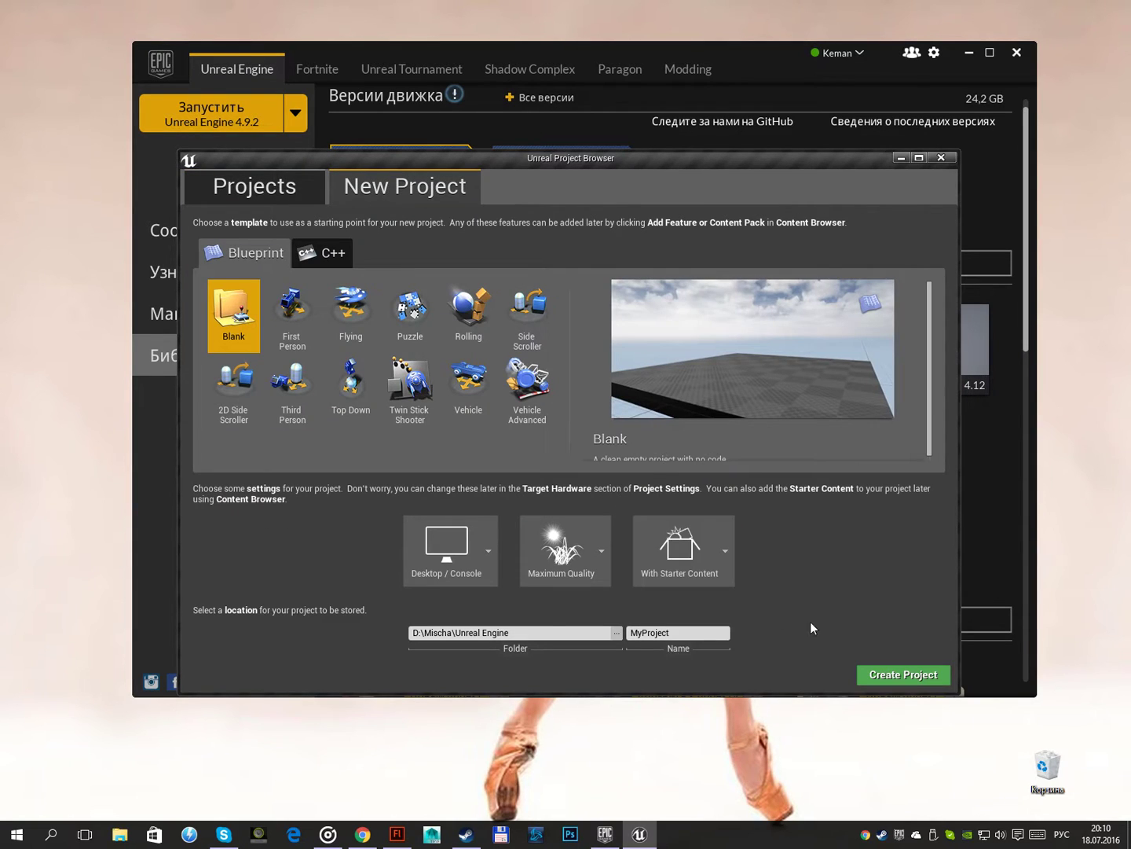
click(712, 632)
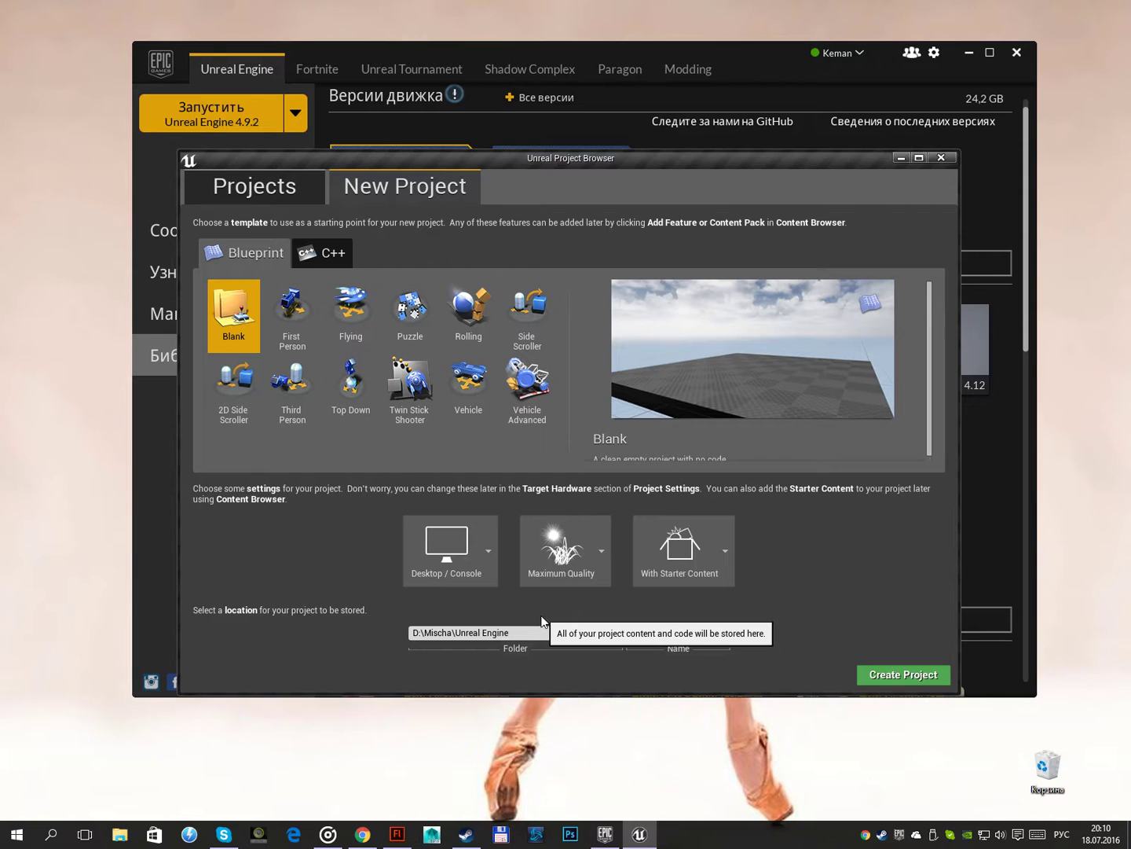
text(ящичек)
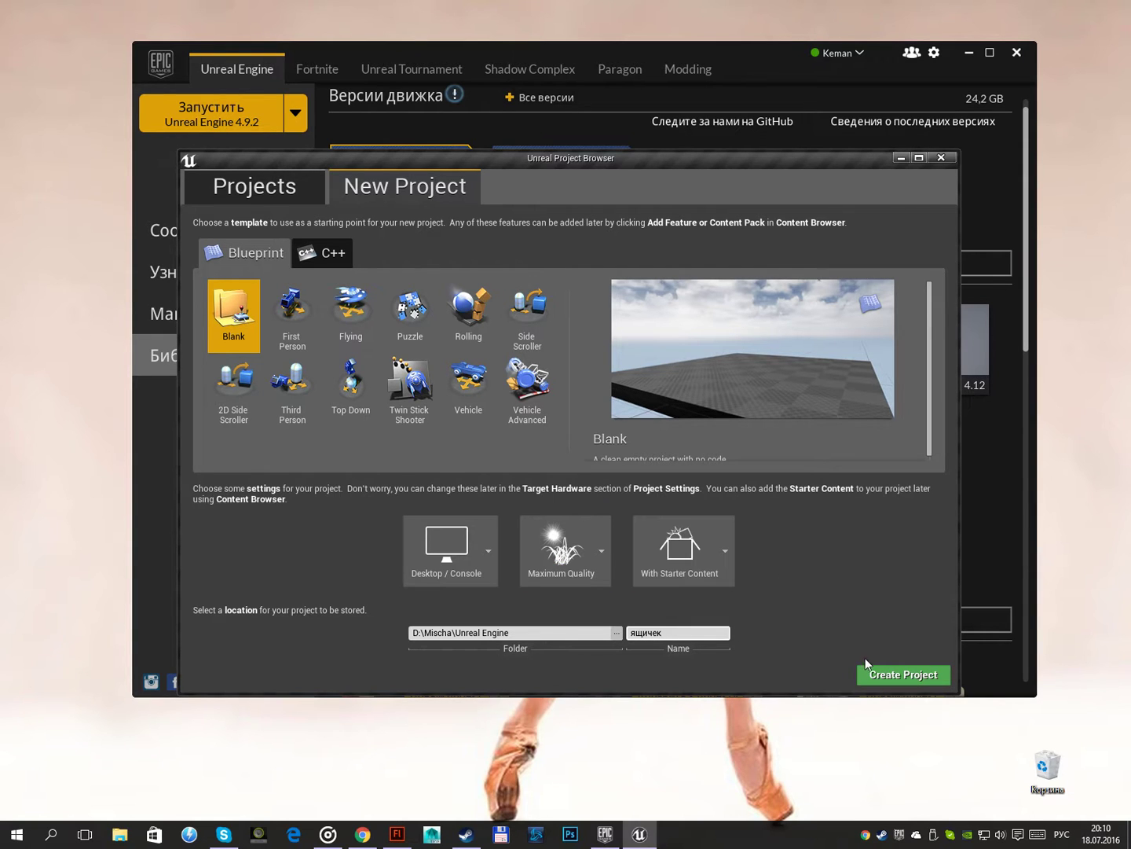
click(869, 671)
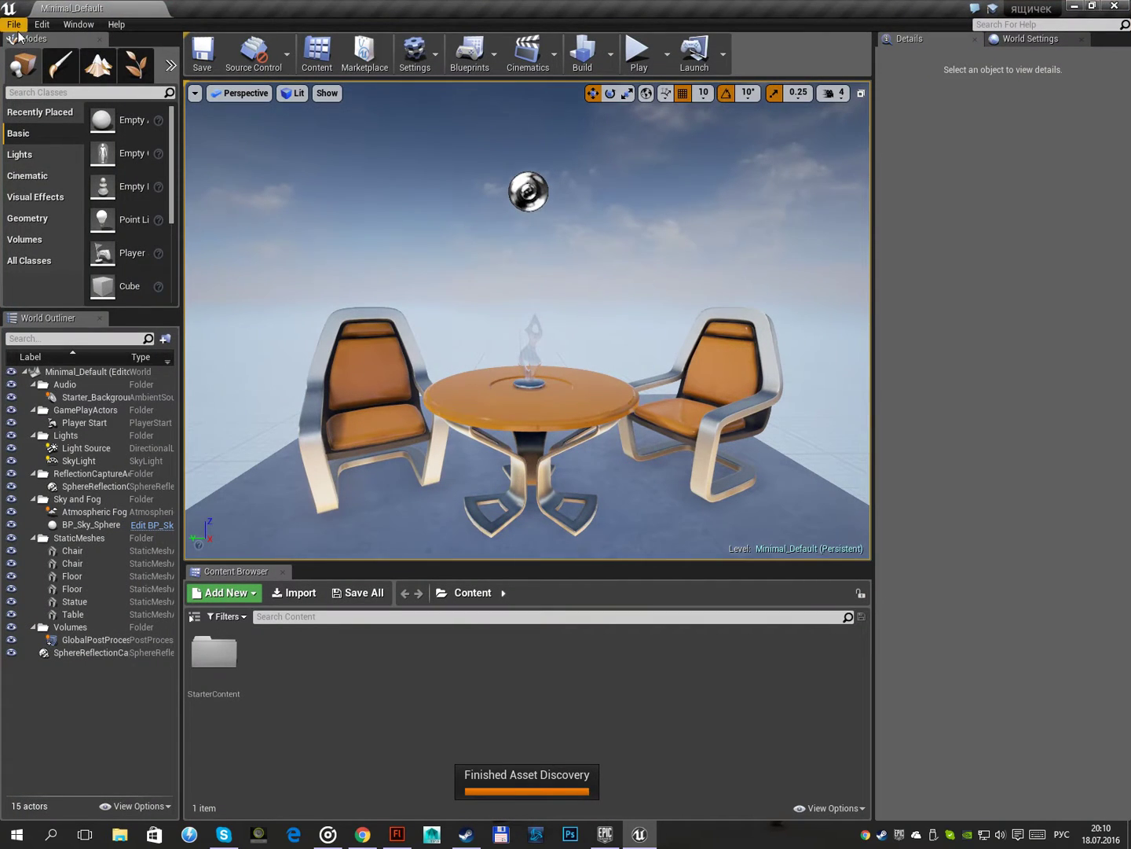
Start a new level from the Default template
click(16, 25)
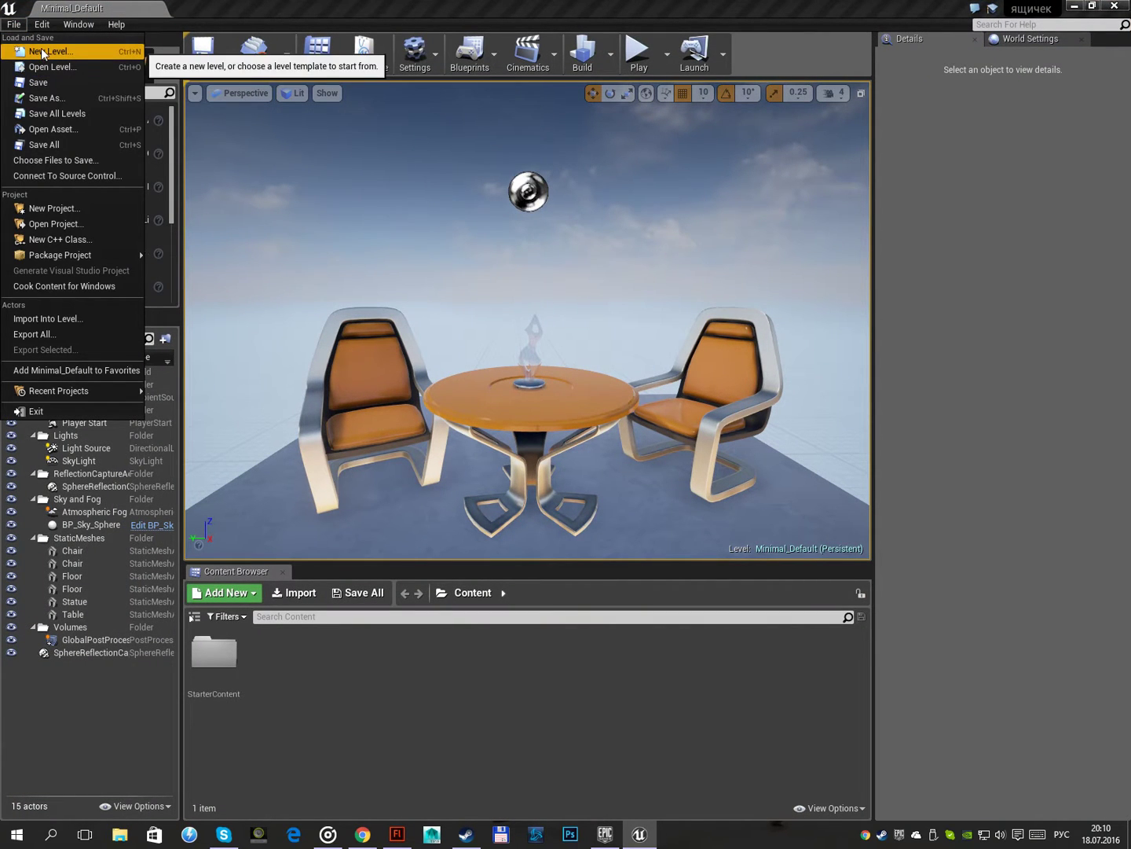
click(43, 51)
click(455, 351)
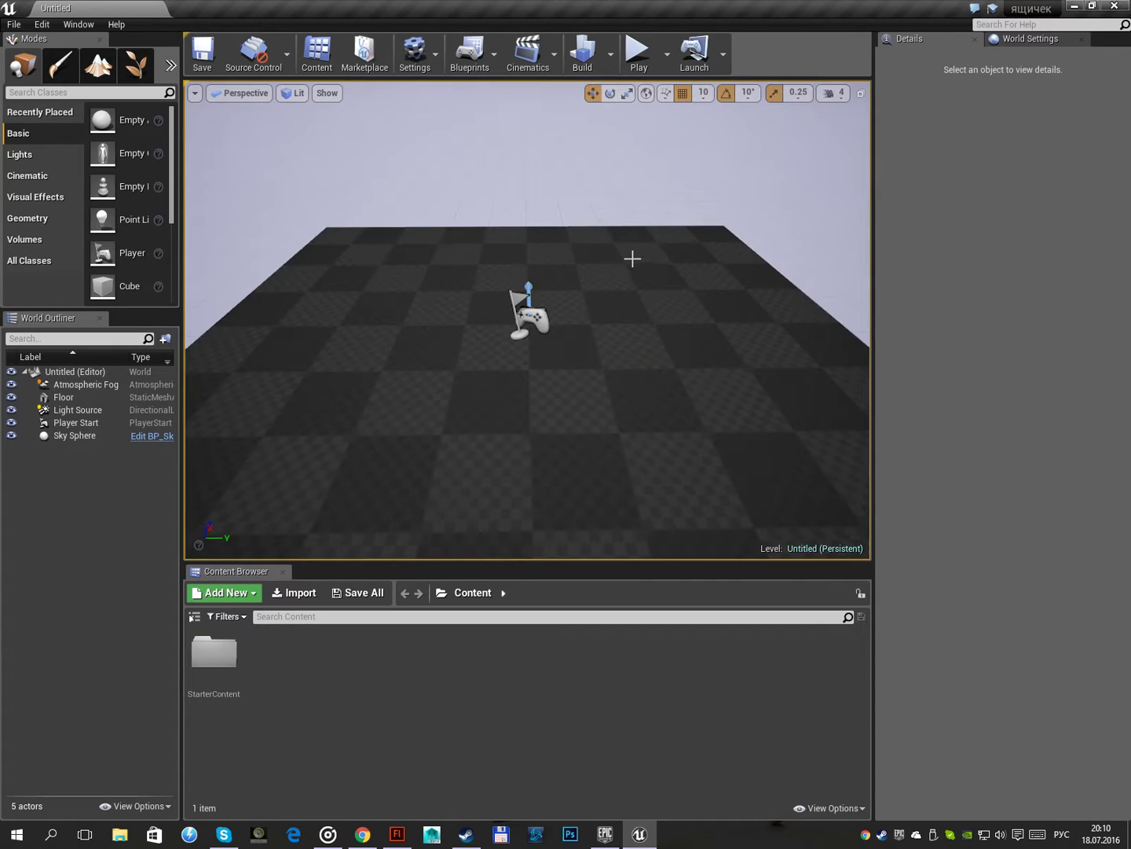
right_drag(633, 258, 581, 259)
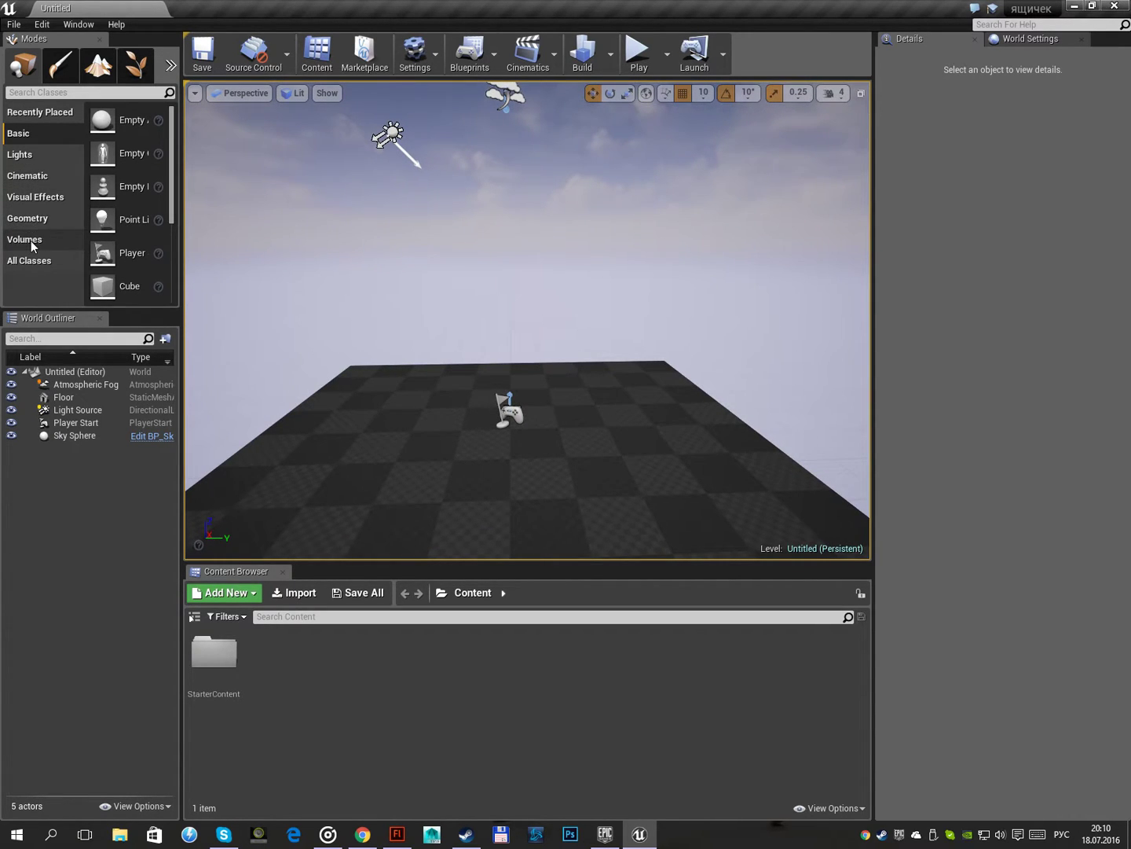
Place a Box brush in the level and size it 60 × 60 × 150
click(31, 219)
drag(118, 119, 550, 443)
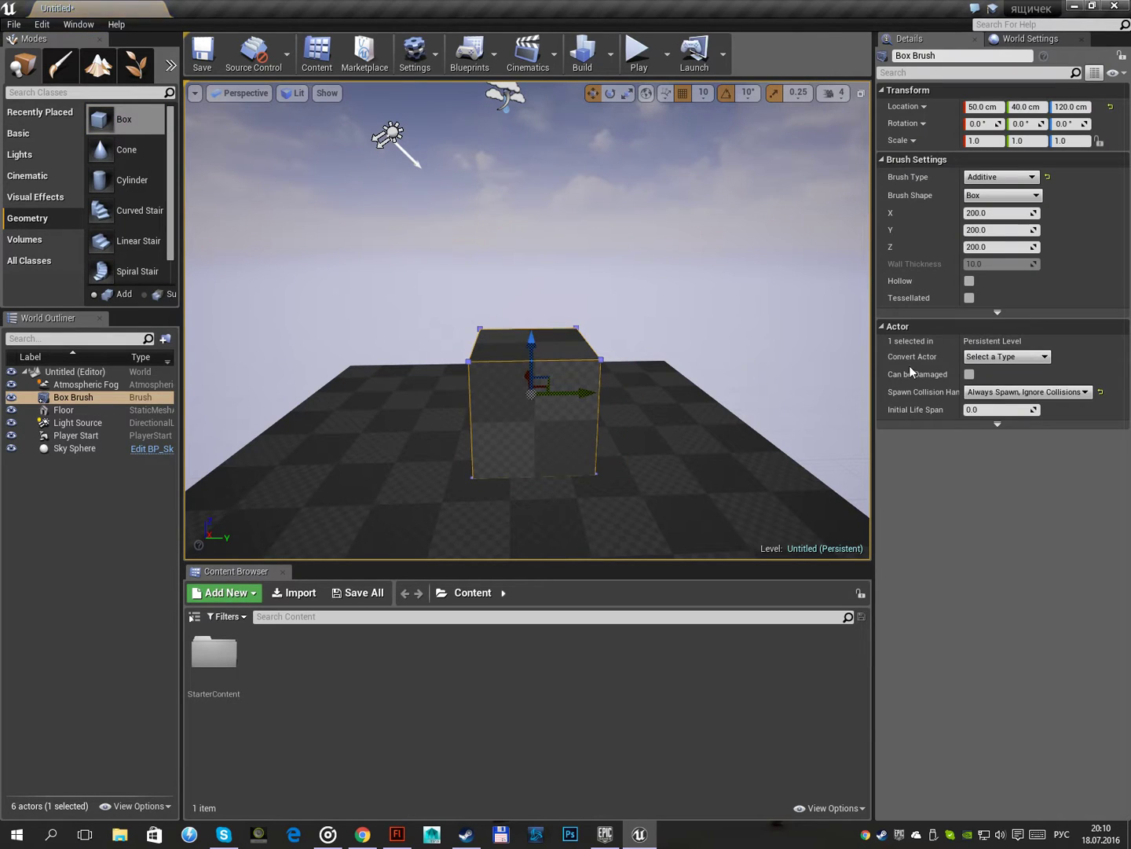
click(991, 213)
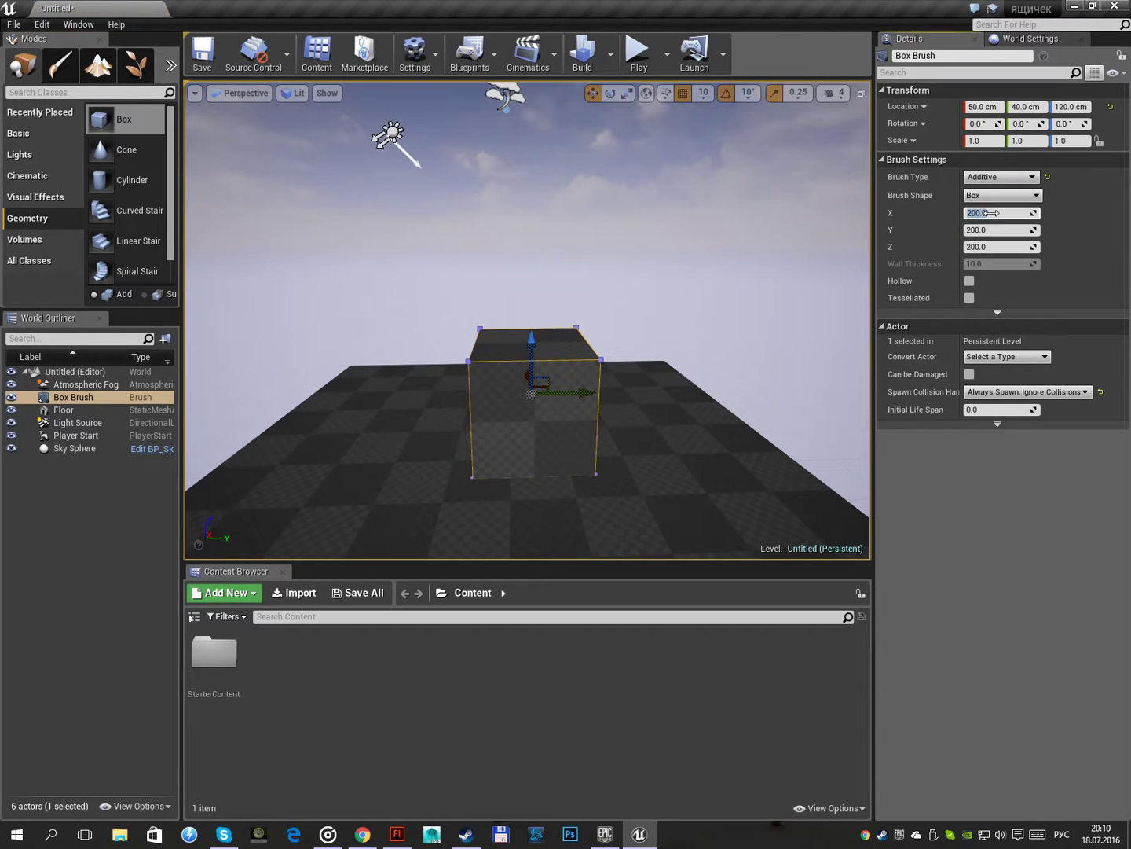
key(Tab)
text(60)
key(Tab)
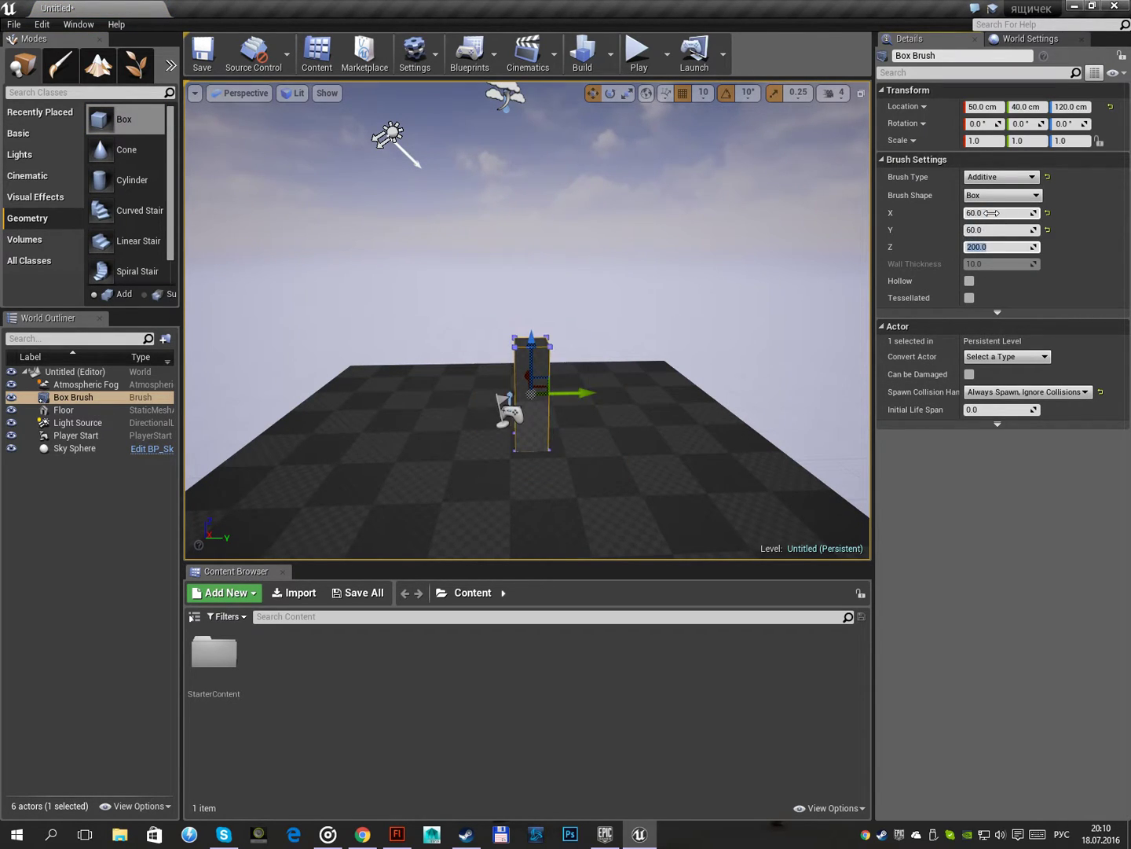
text(150)
key(Return)
Raise the box brush higher and set the viewport camera speed to 1
right_drag(664, 365, 707, 369)
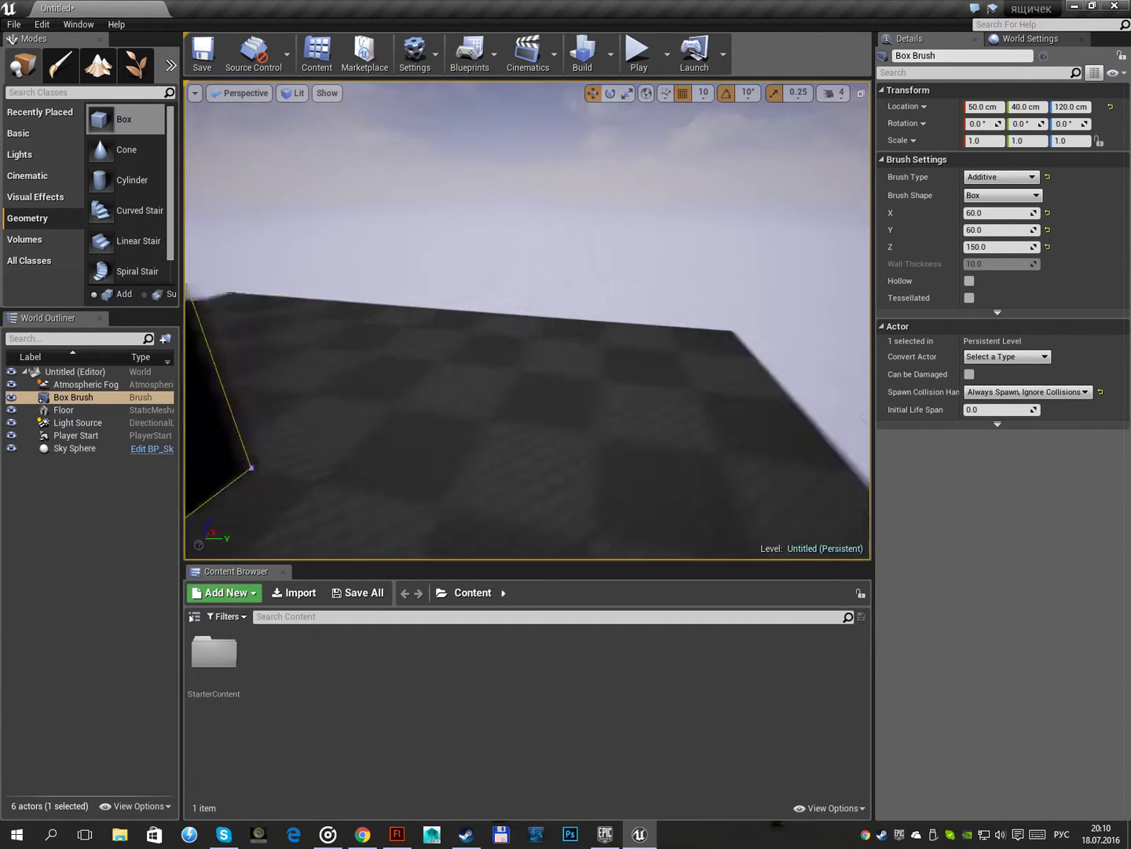
key(f)
drag(470, 338, 471, 272)
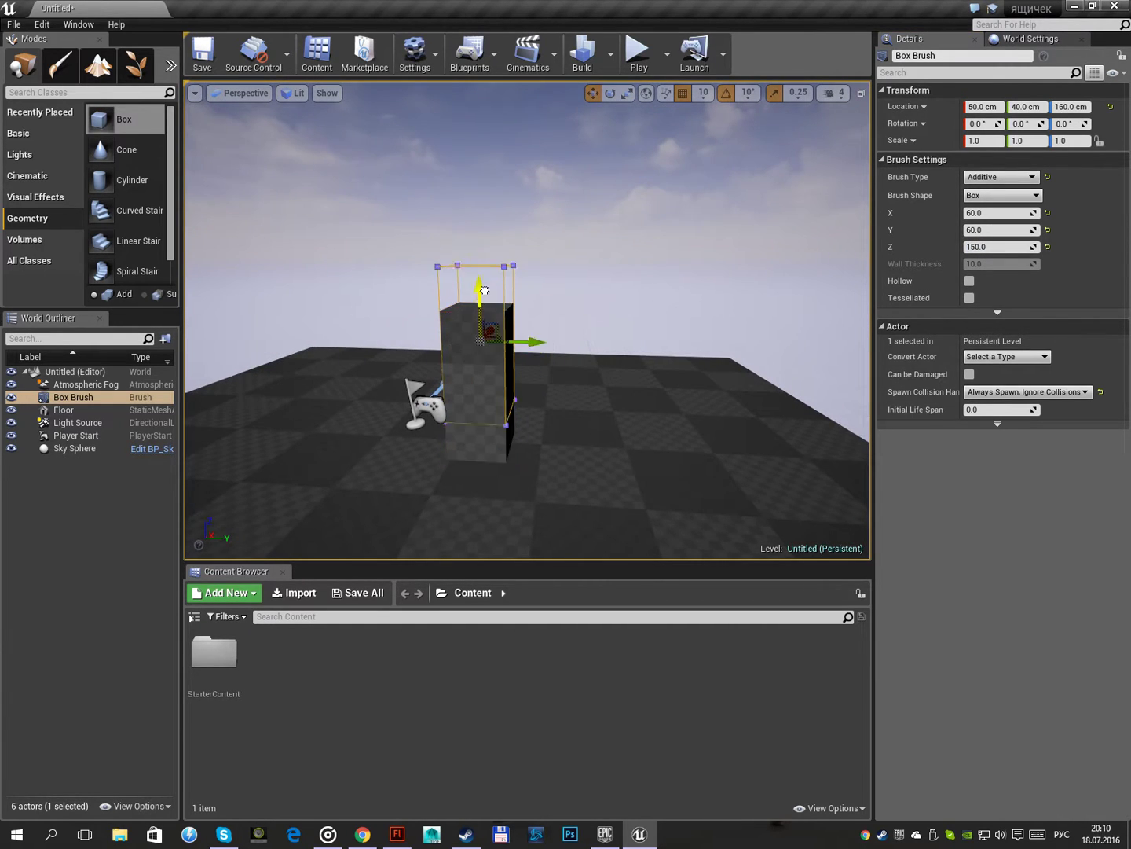
key(f)
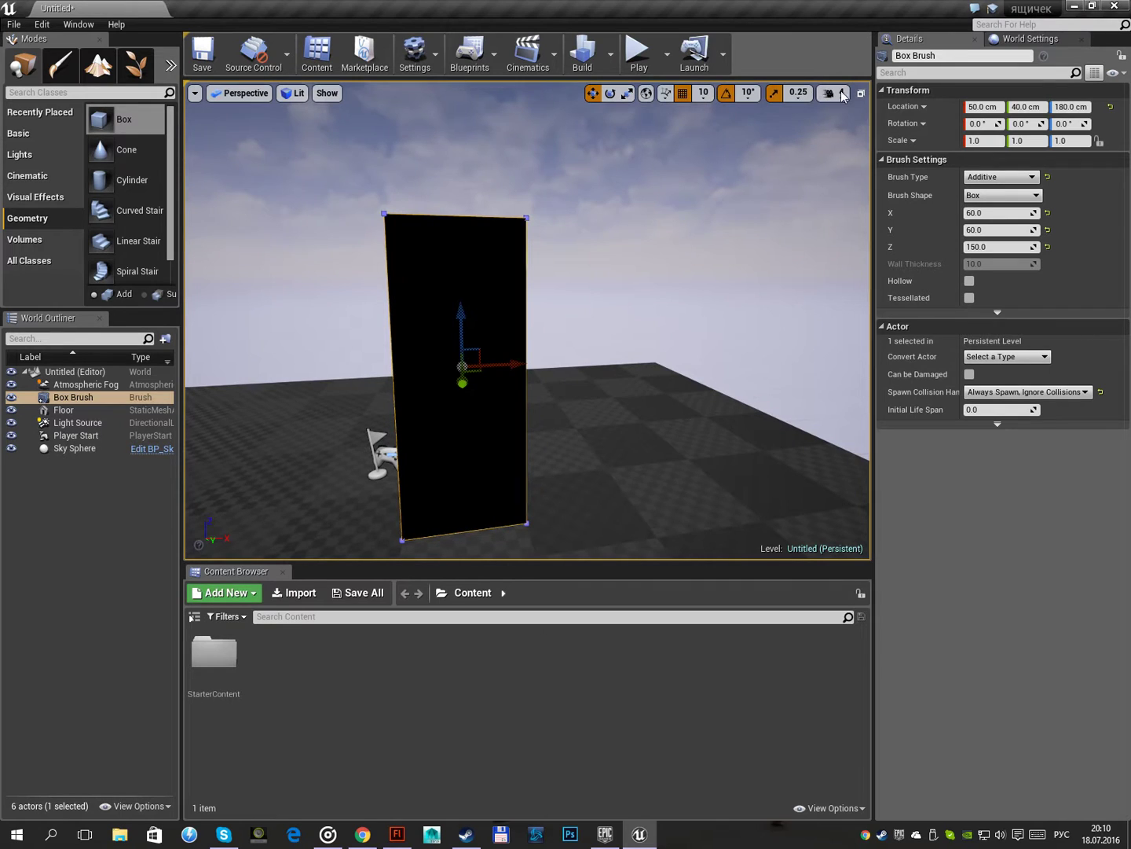
click(832, 93)
drag(835, 125, 825, 126)
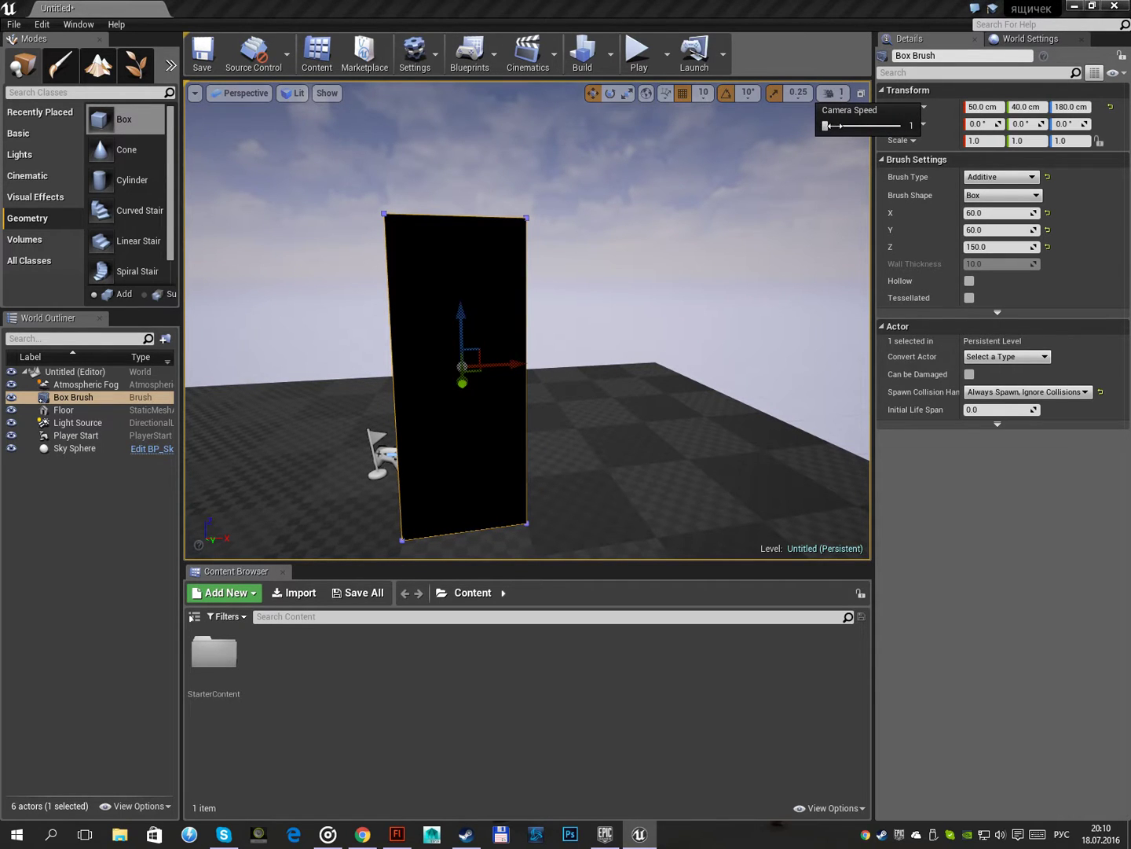
mouse_move(666, 202)
alt+mouse_down()
mouse_move(466, 323)
mouse_move(446, 322)
alt+mouse_up()
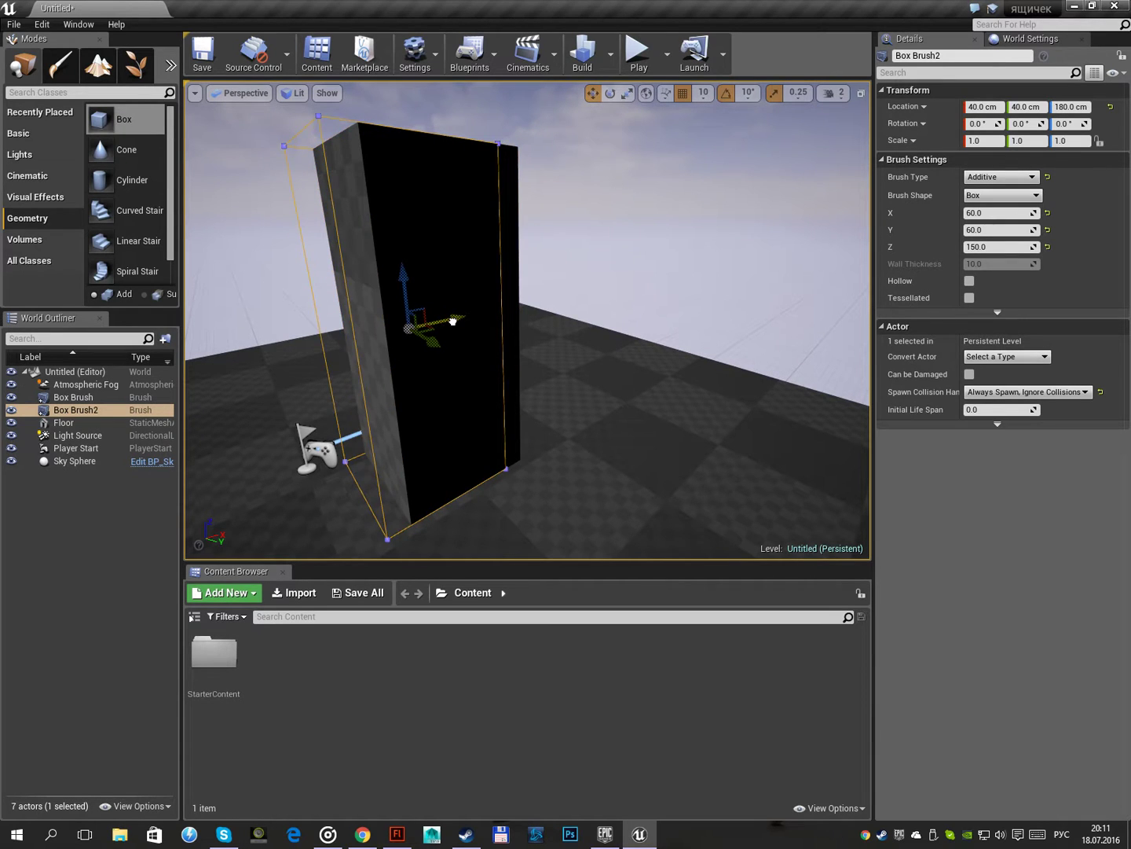
Set position snapping to 1 and size the second brush to 60 × 58 × 58
click(707, 108)
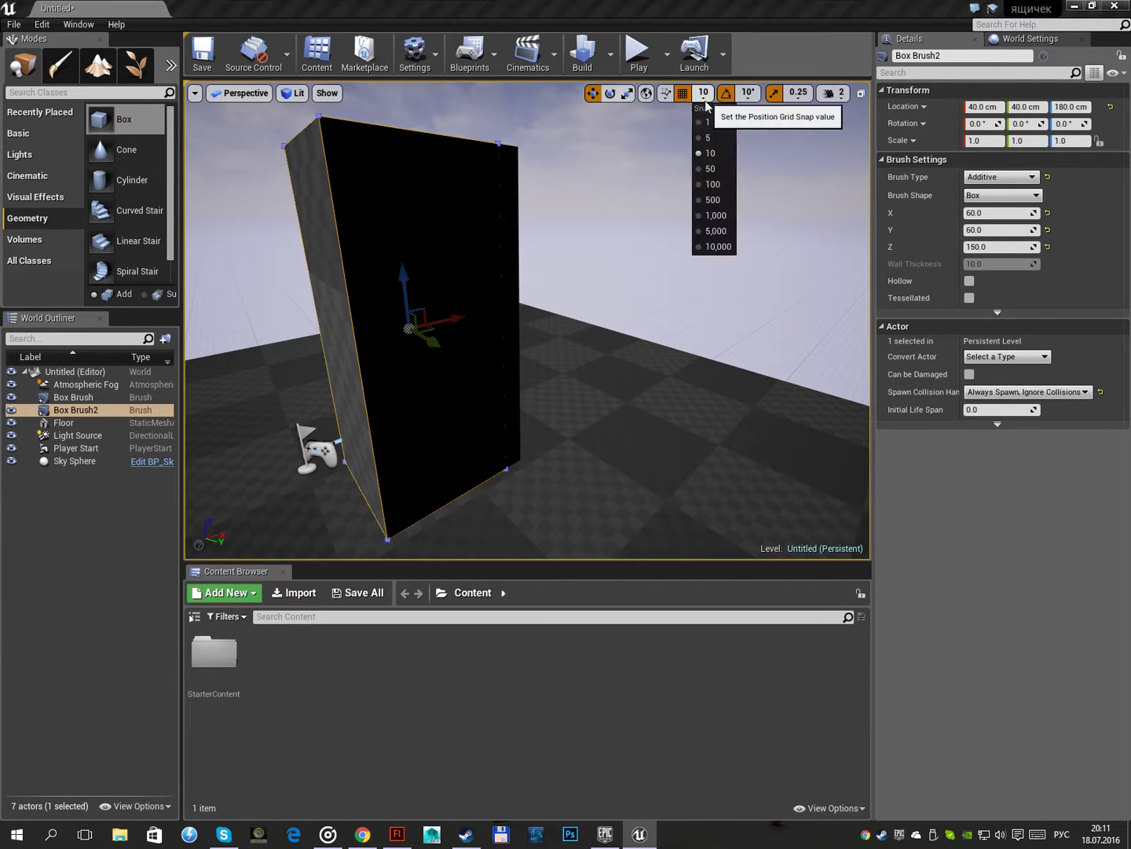
click(711, 111)
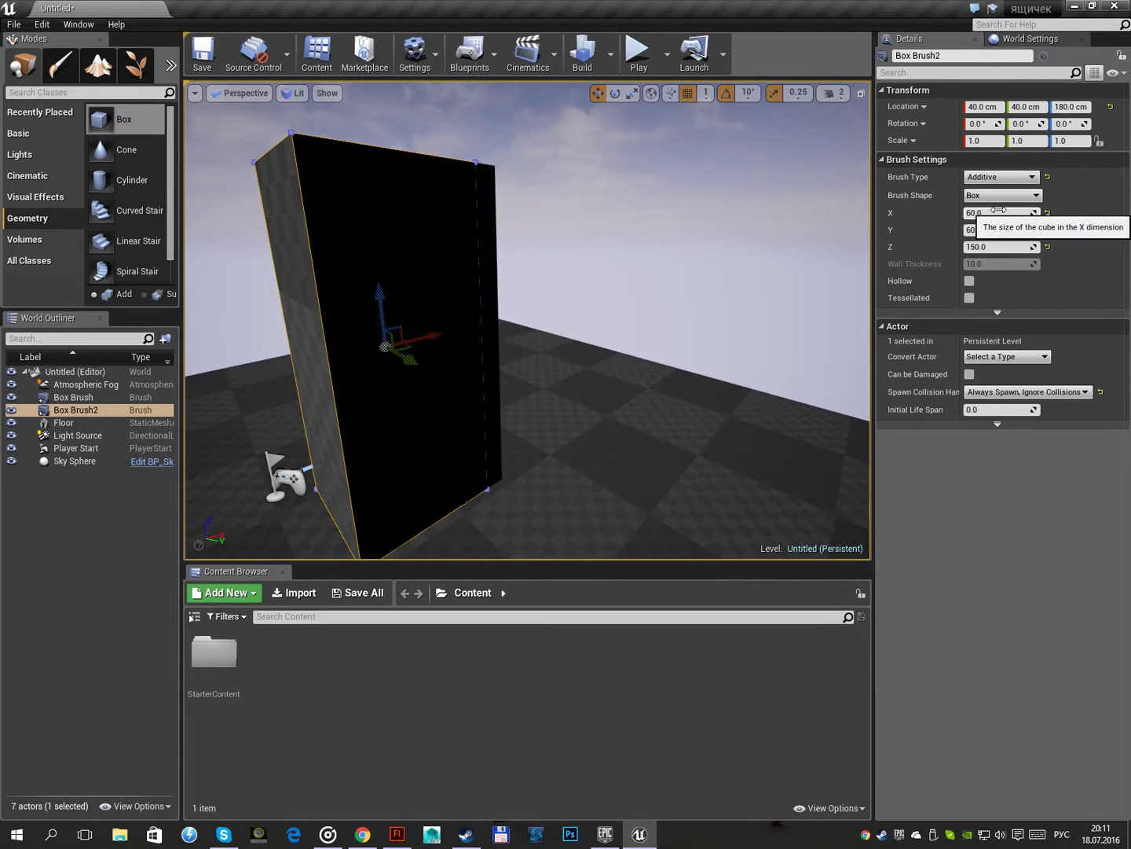
click(993, 247)
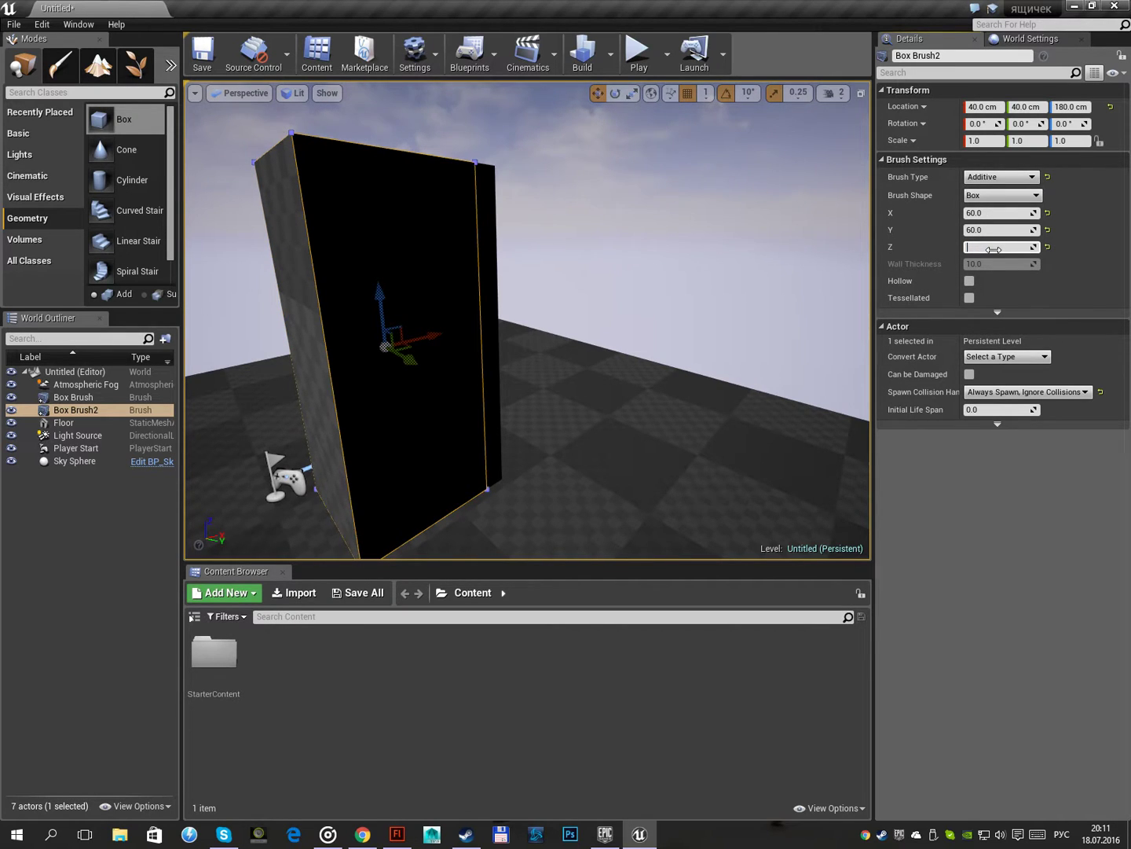
text(58)
key(Return)
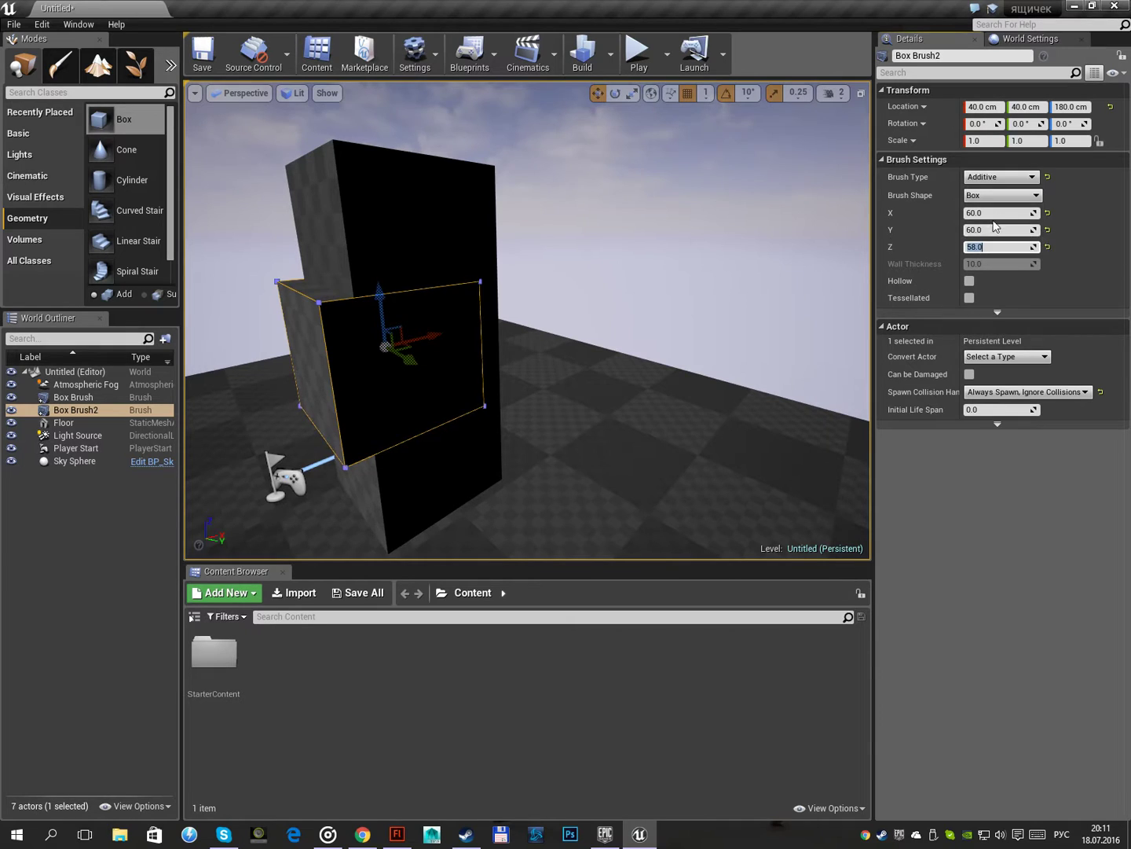
click(994, 213)
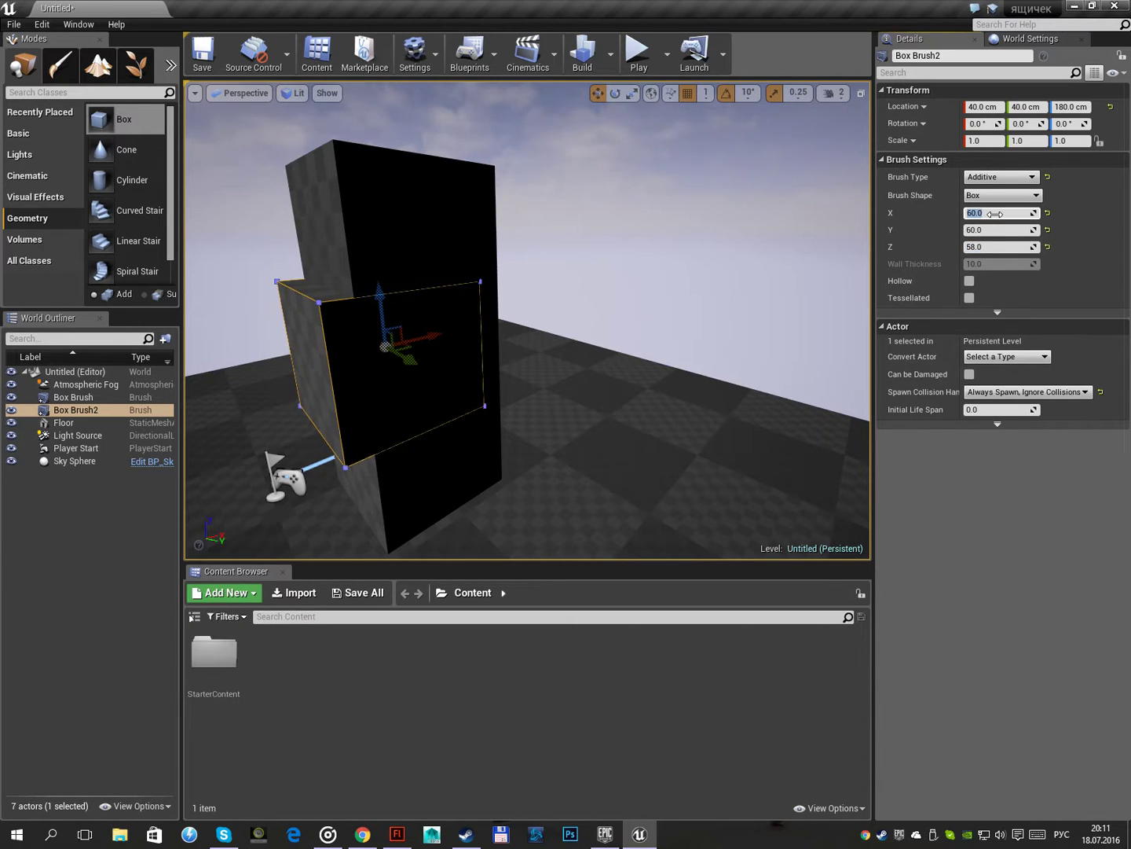
click(995, 230)
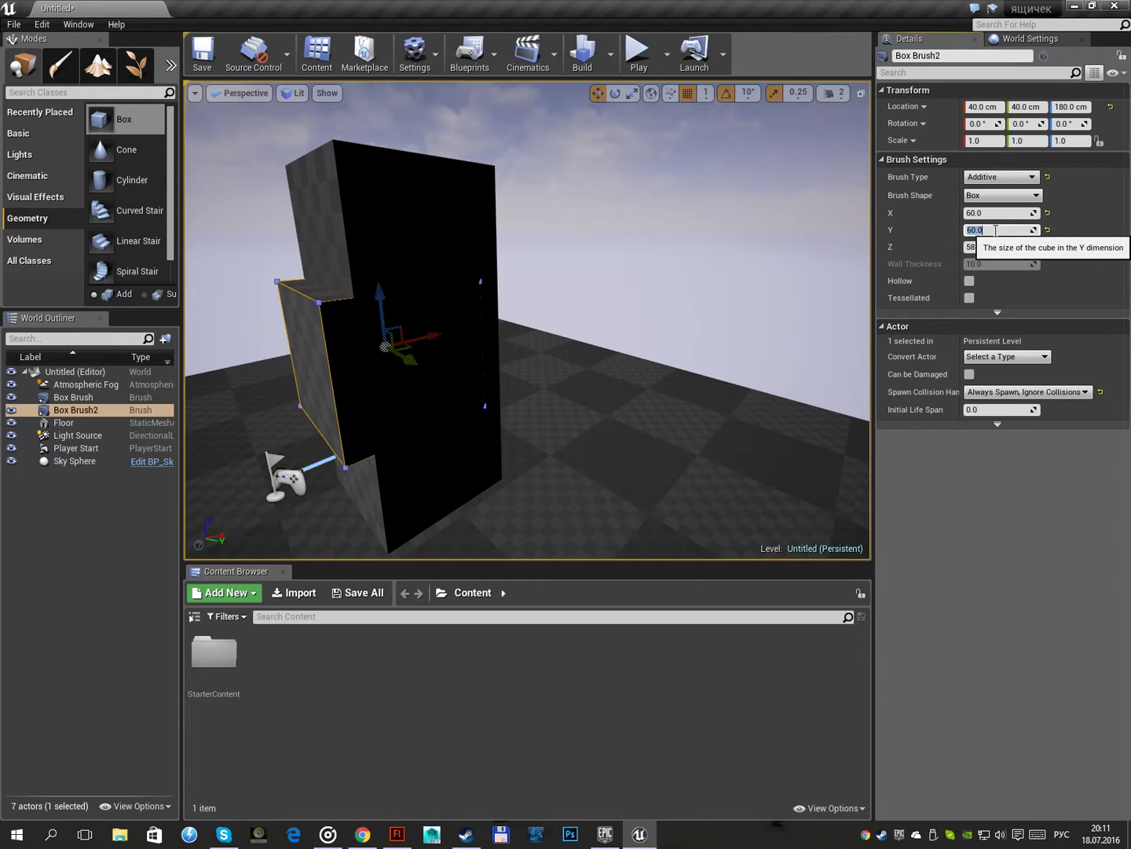
text(58)
key(Return)
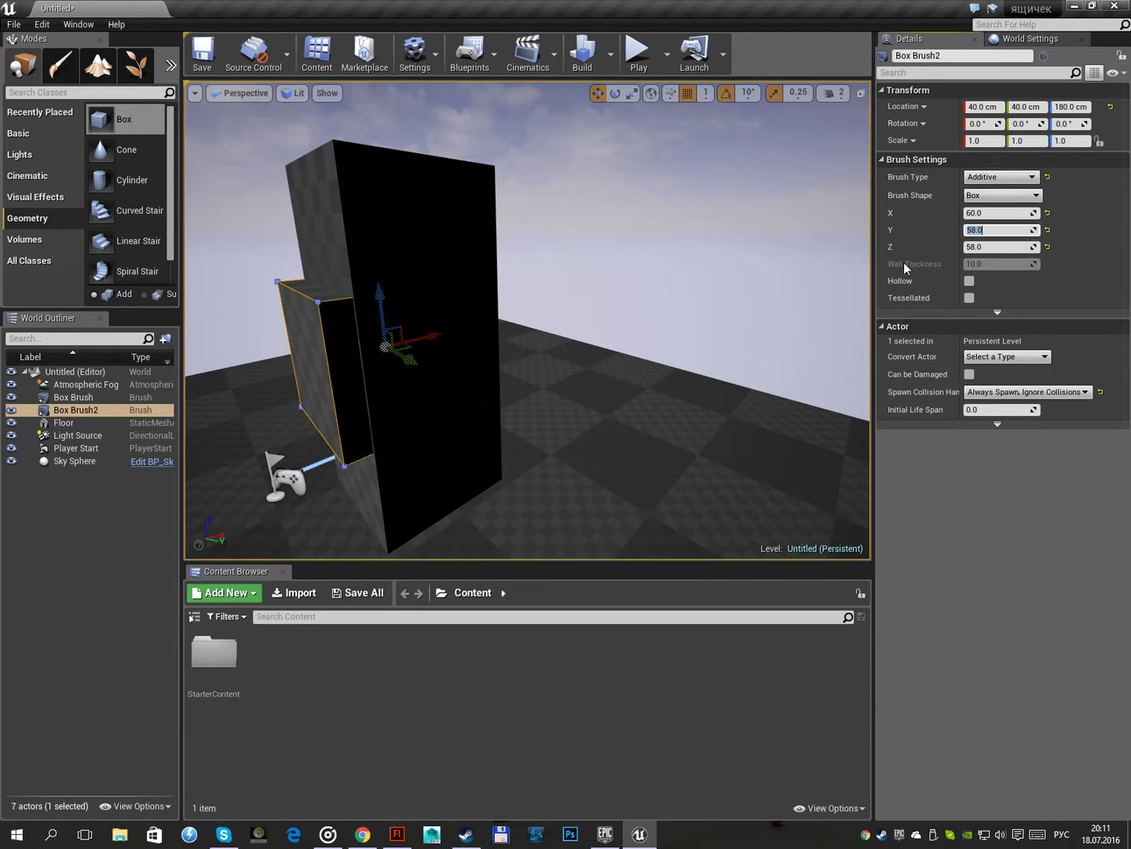
Make the brush subtractive, fit it into the cabinet, and Alt-drag a copy down to about 164 cm
click(1001, 178)
click(982, 211)
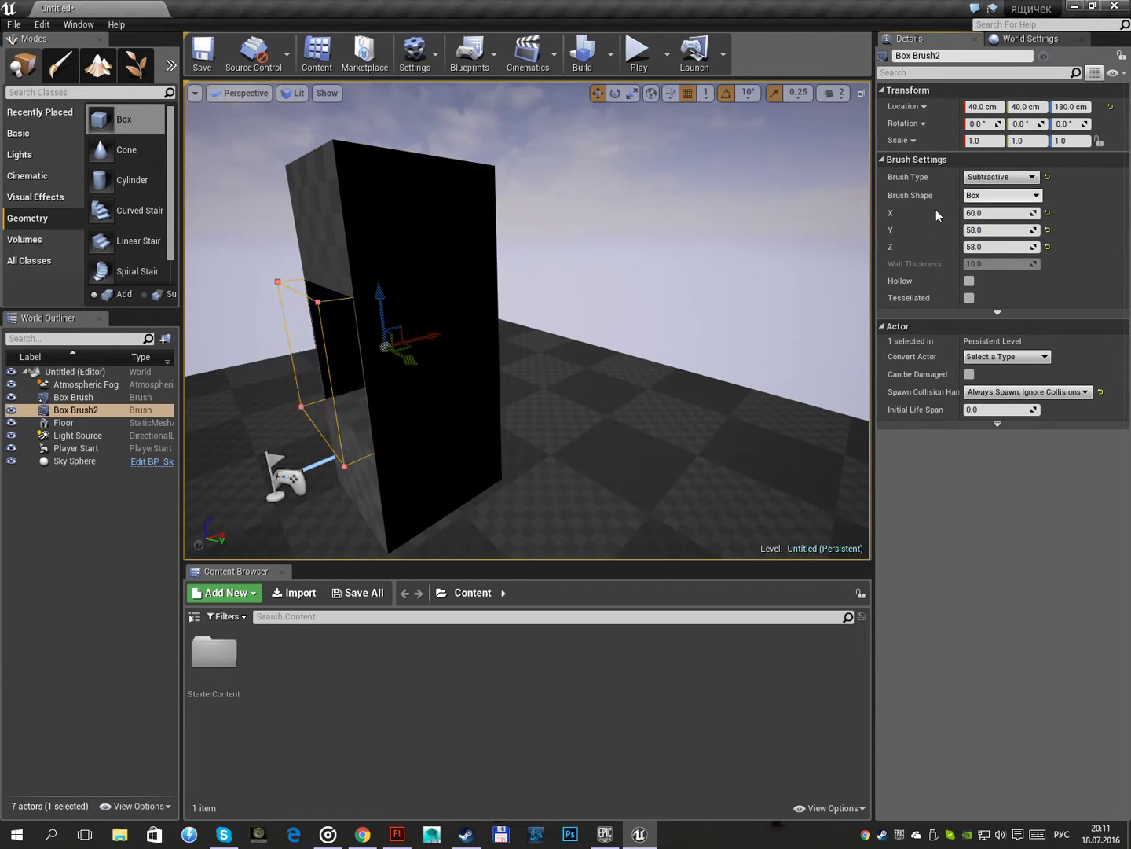
drag(409, 343, 429, 334)
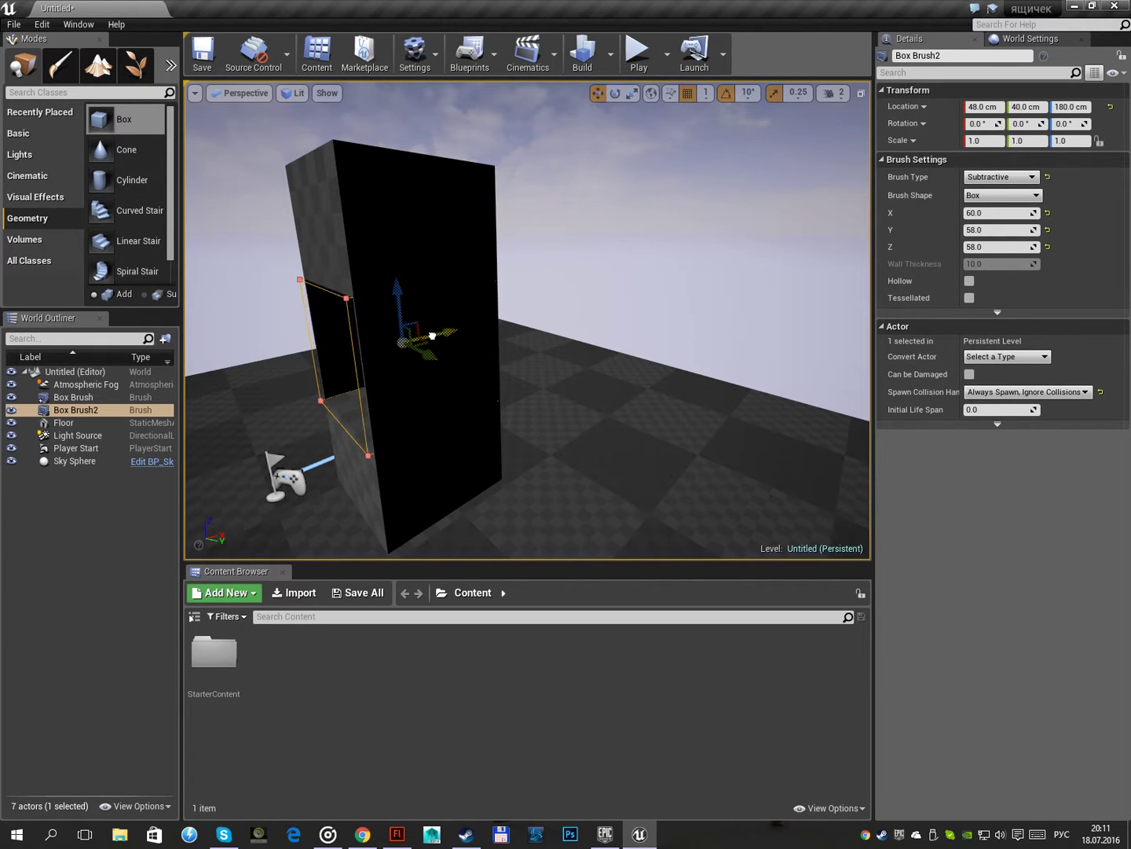
drag(403, 295, 388, 201)
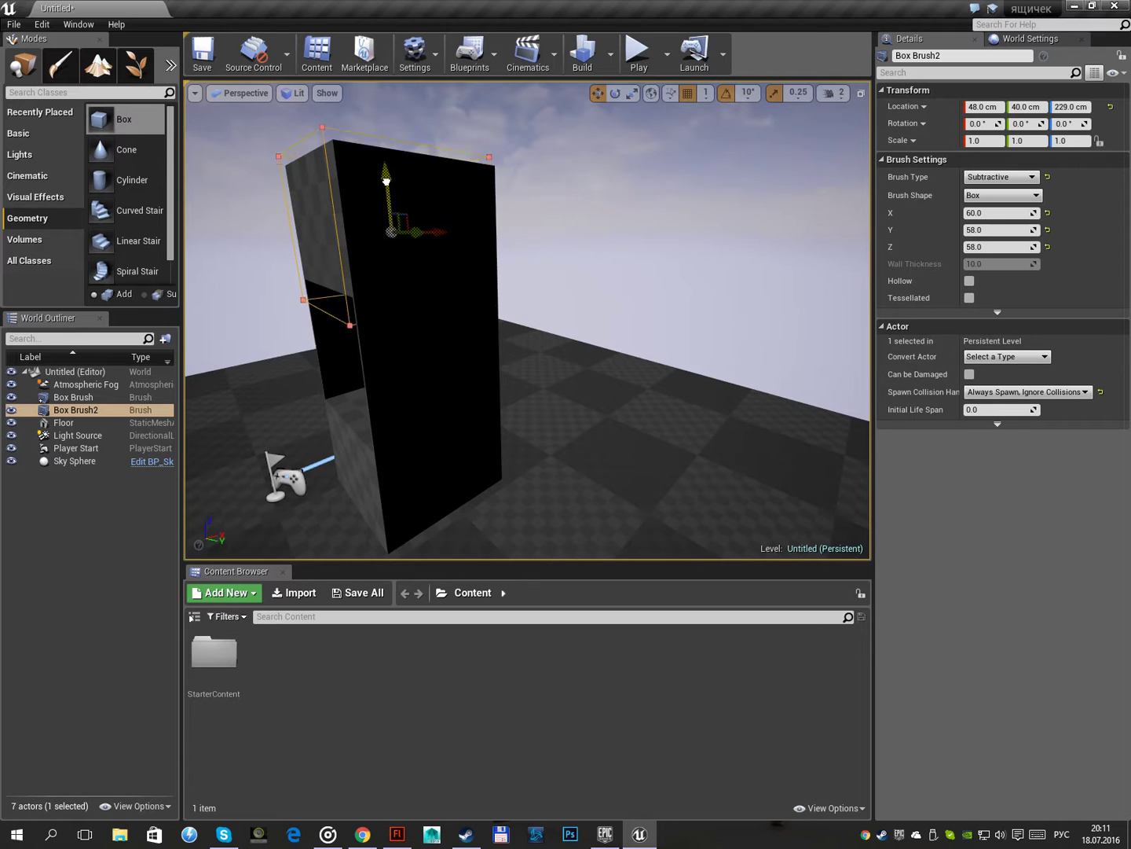
right_drag(349, 258, 350, 257)
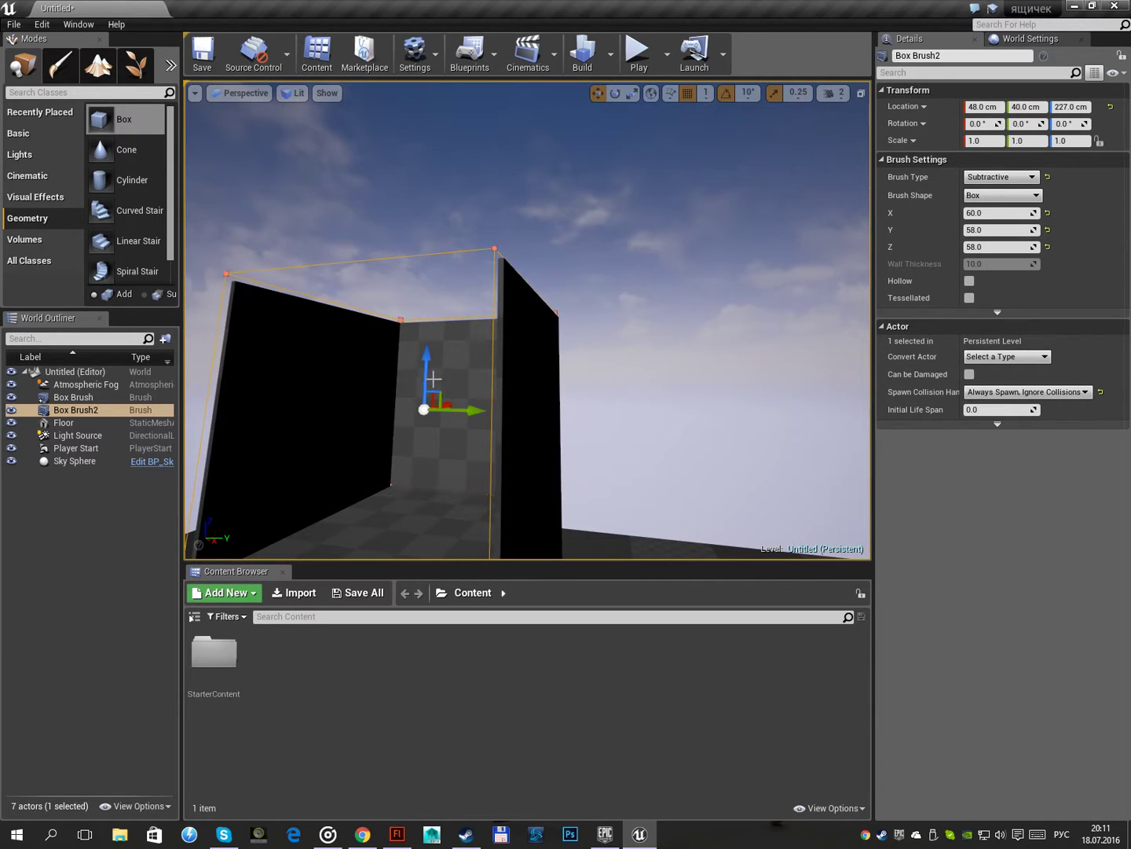
drag(427, 366, 427, 379)
right_drag(428, 378, 455, 348)
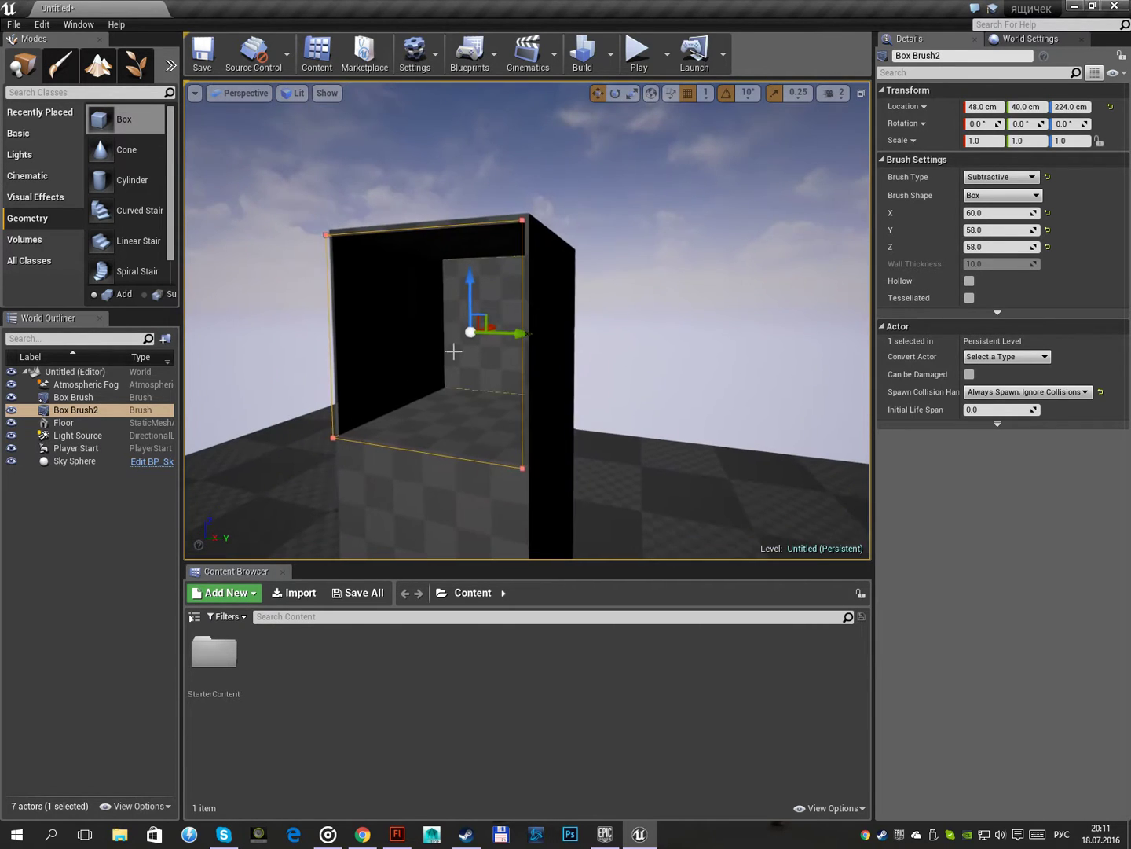
mouse_move(464, 314)
alt+mouse_down()
mouse_move(449, 454)
mouse_move(472, 452)
alt+mouse_up()
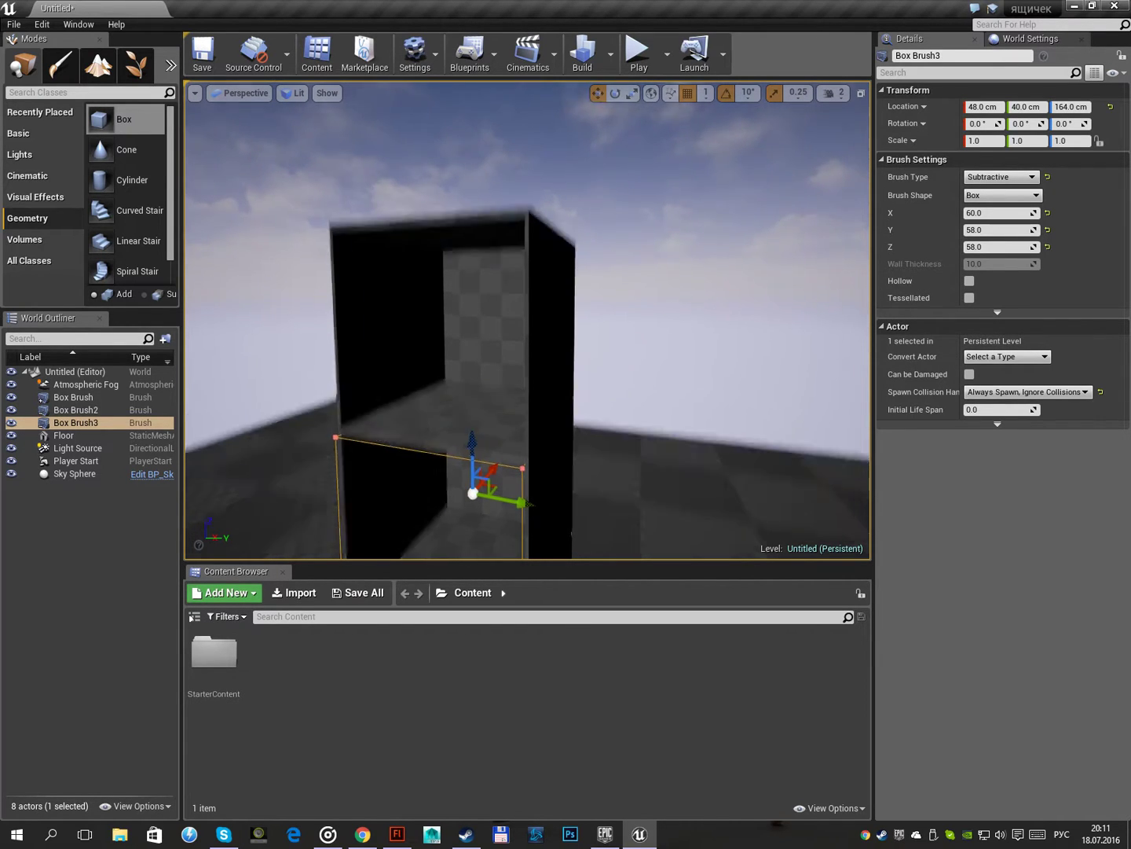
Fine-tune the copy to 164 cm, then copy it down to 120 cm with a Z size of 26
right_drag(477, 414, 476, 456)
alt+drag(463, 244, 471, 329)
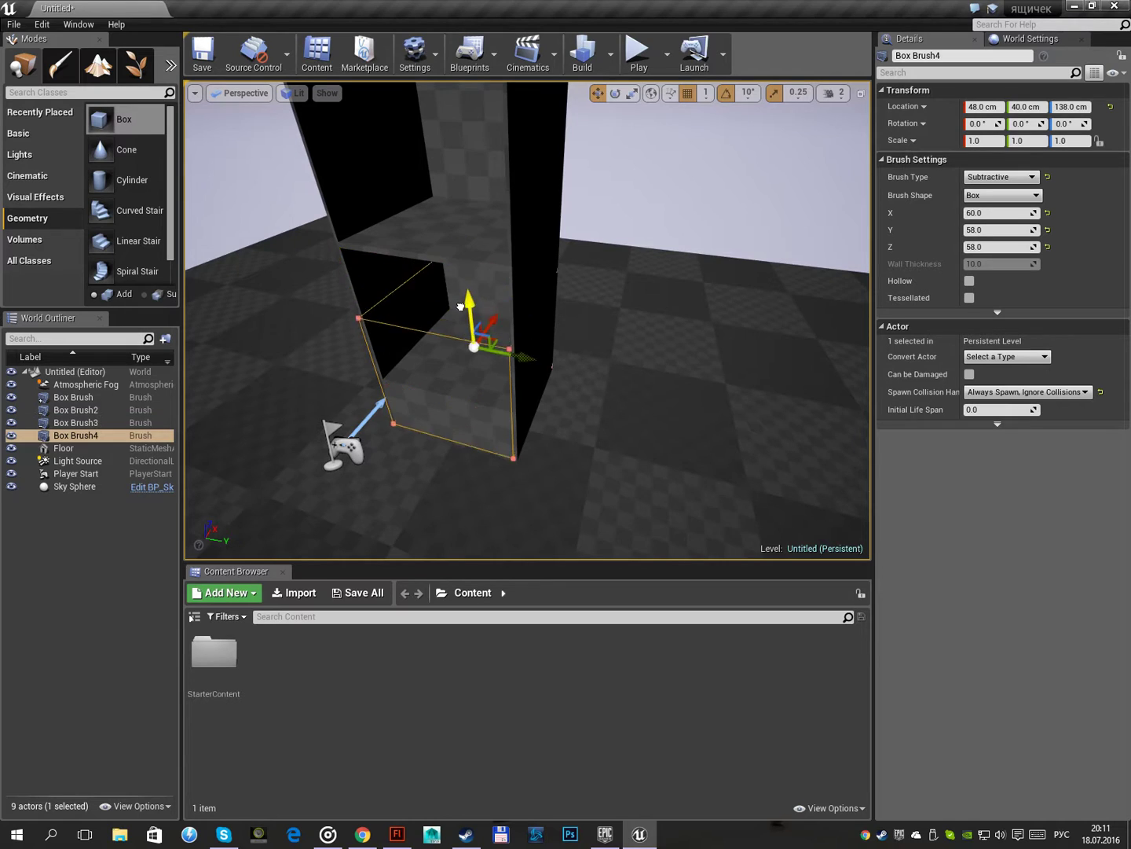
click(982, 247)
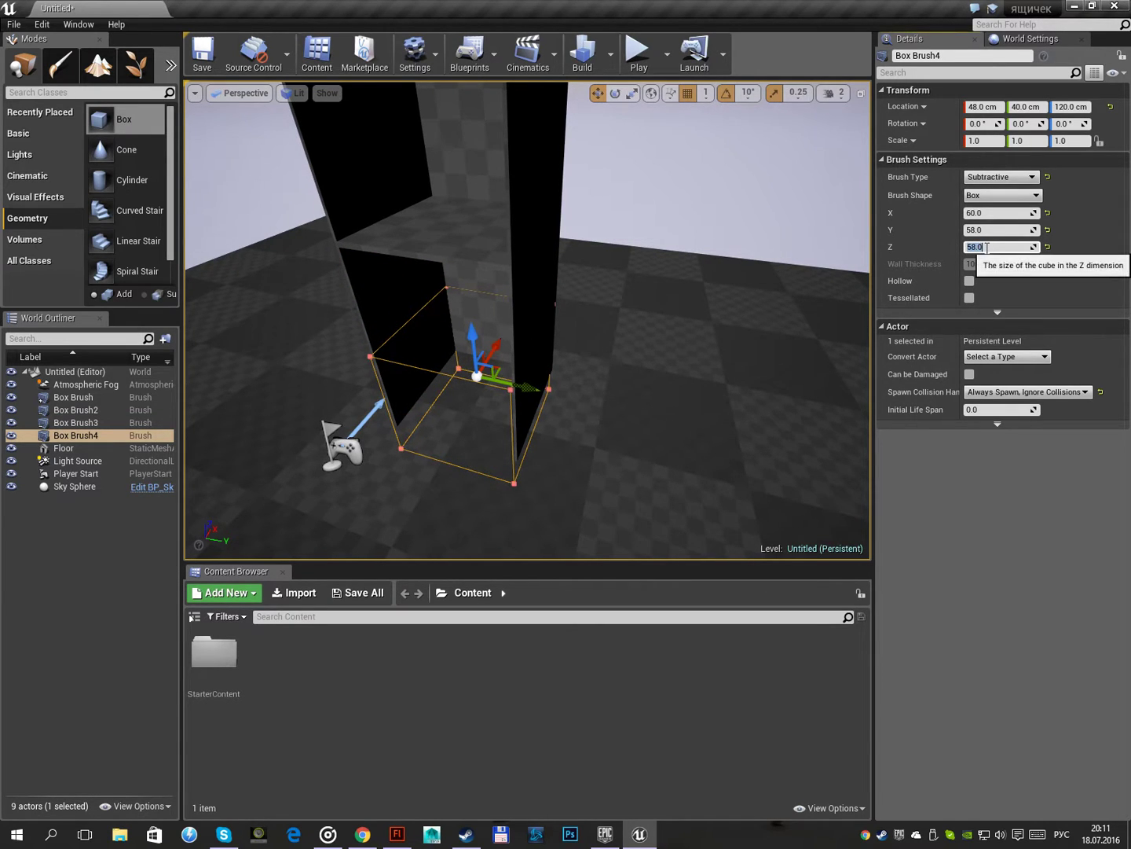
text(26)
key(Return)
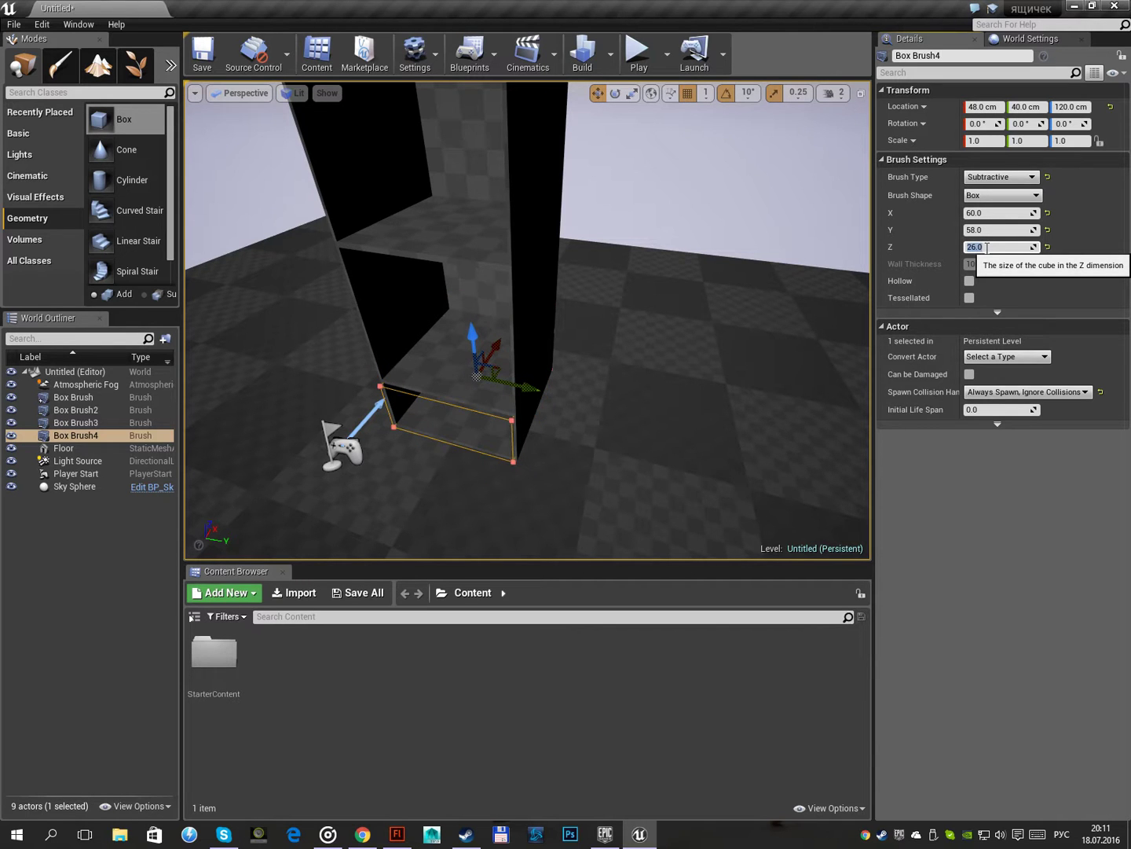
right_drag(813, 353, 743, 454)
Copy the flat box beside the cabinet and make it an additive solid block
alt+drag(707, 340, 428, 359)
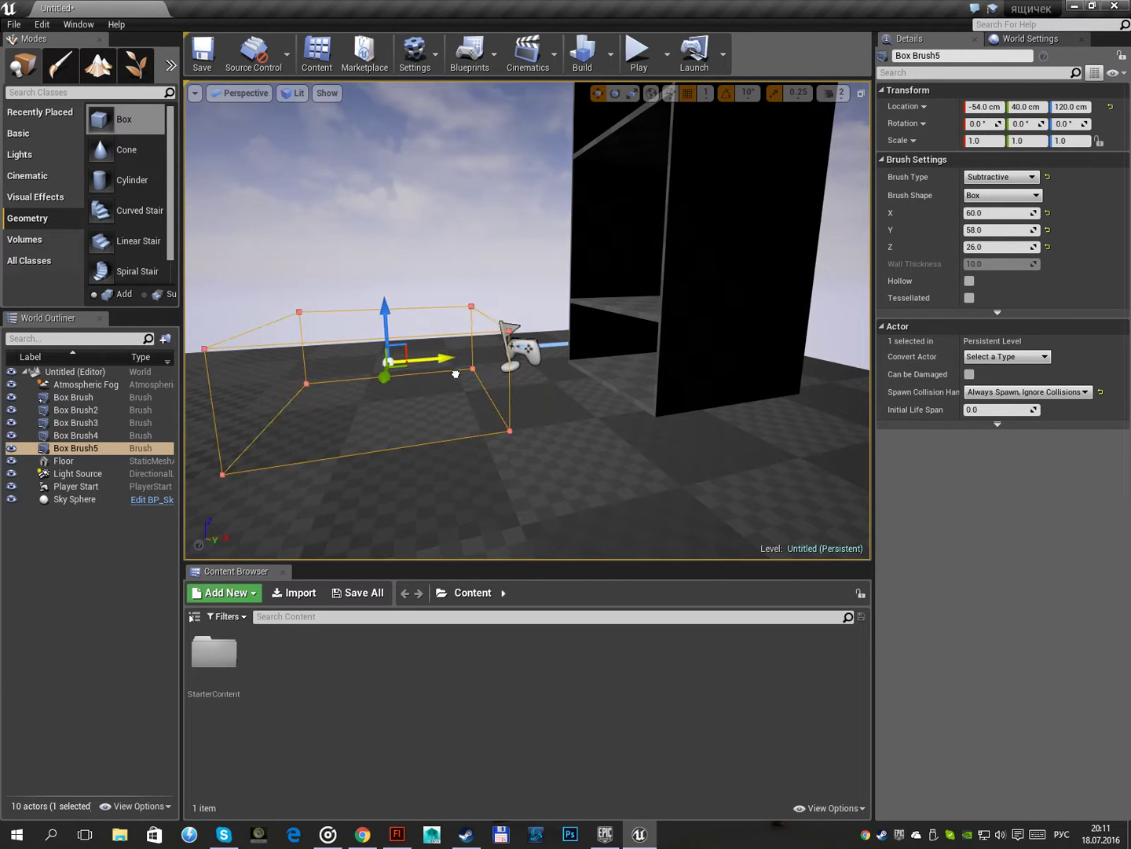
click(998, 177)
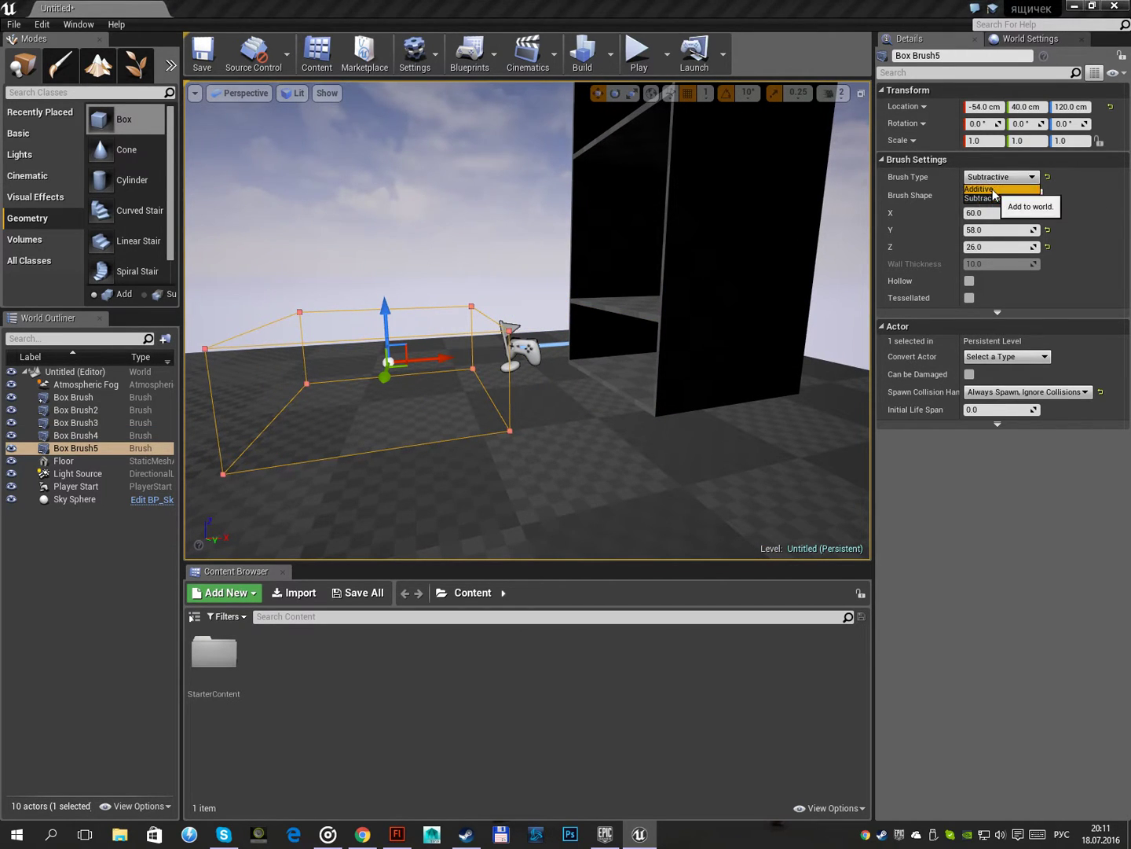
click(980, 188)
right_drag(556, 243, 555, 243)
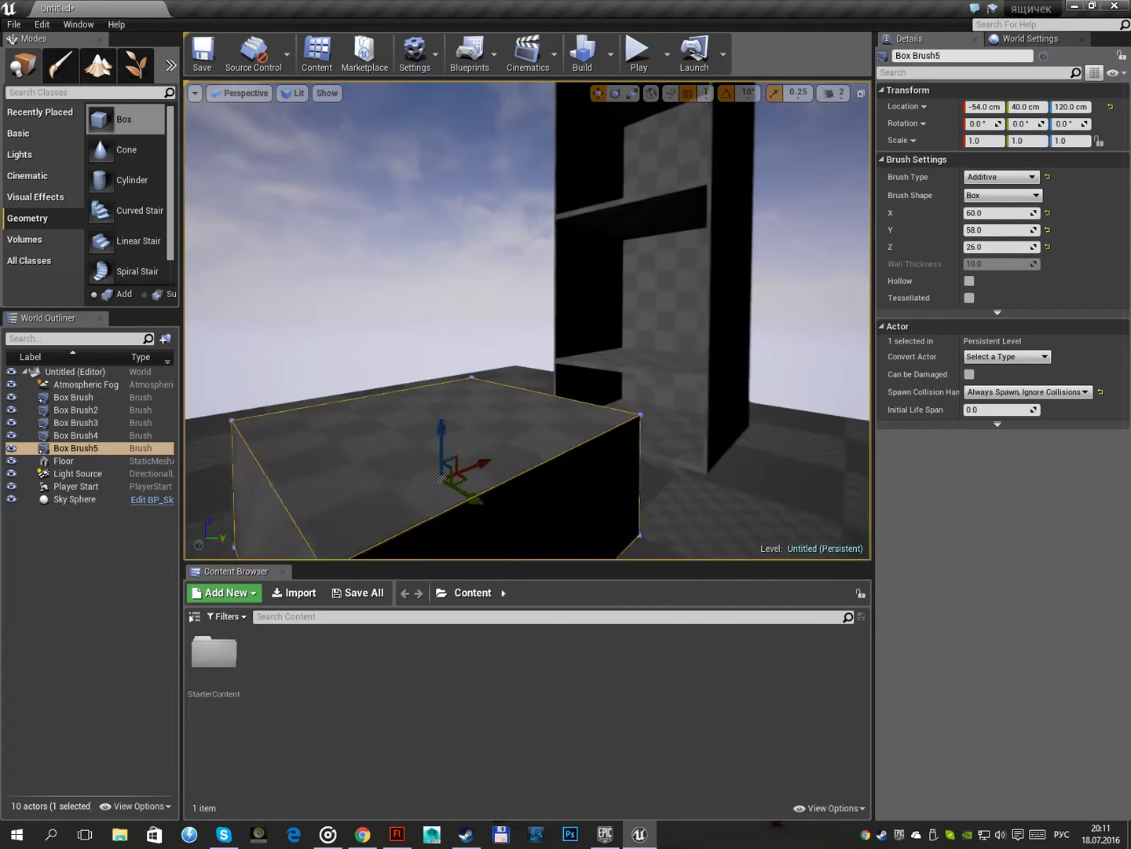
right_drag(495, 110, 487, 280)
Convert Box Brush through Box Brush4 into a static mesh named шкаф
click(76, 435)
shift+click(73, 397)
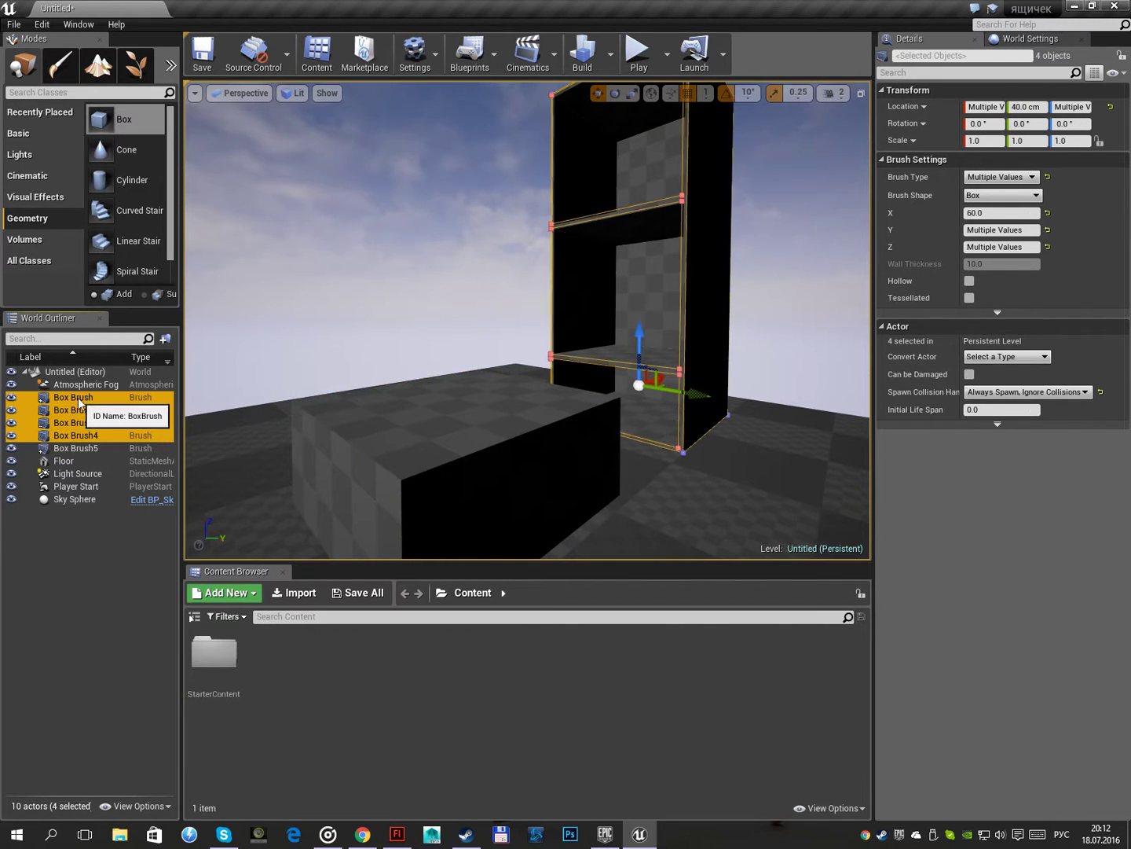
key(f)
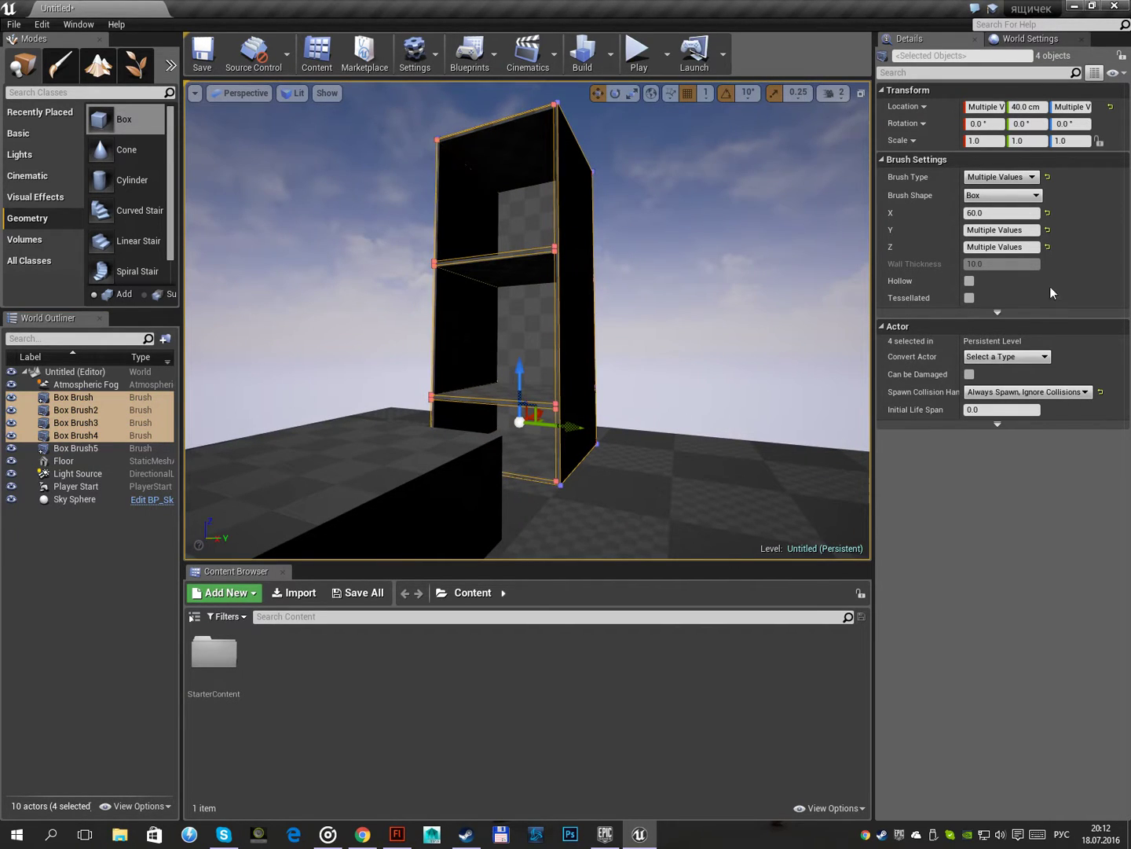
click(1025, 313)
click(1059, 343)
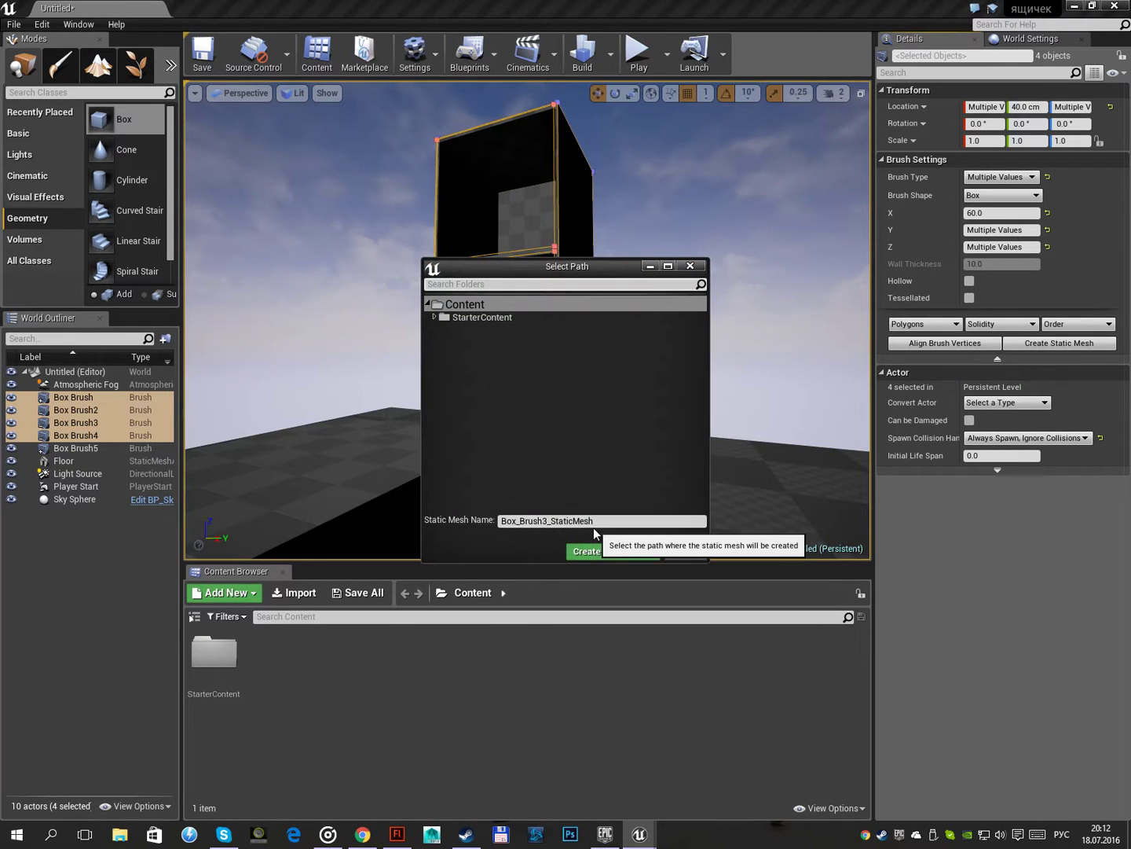
drag(593, 527, 366, 525)
text(шкаф)
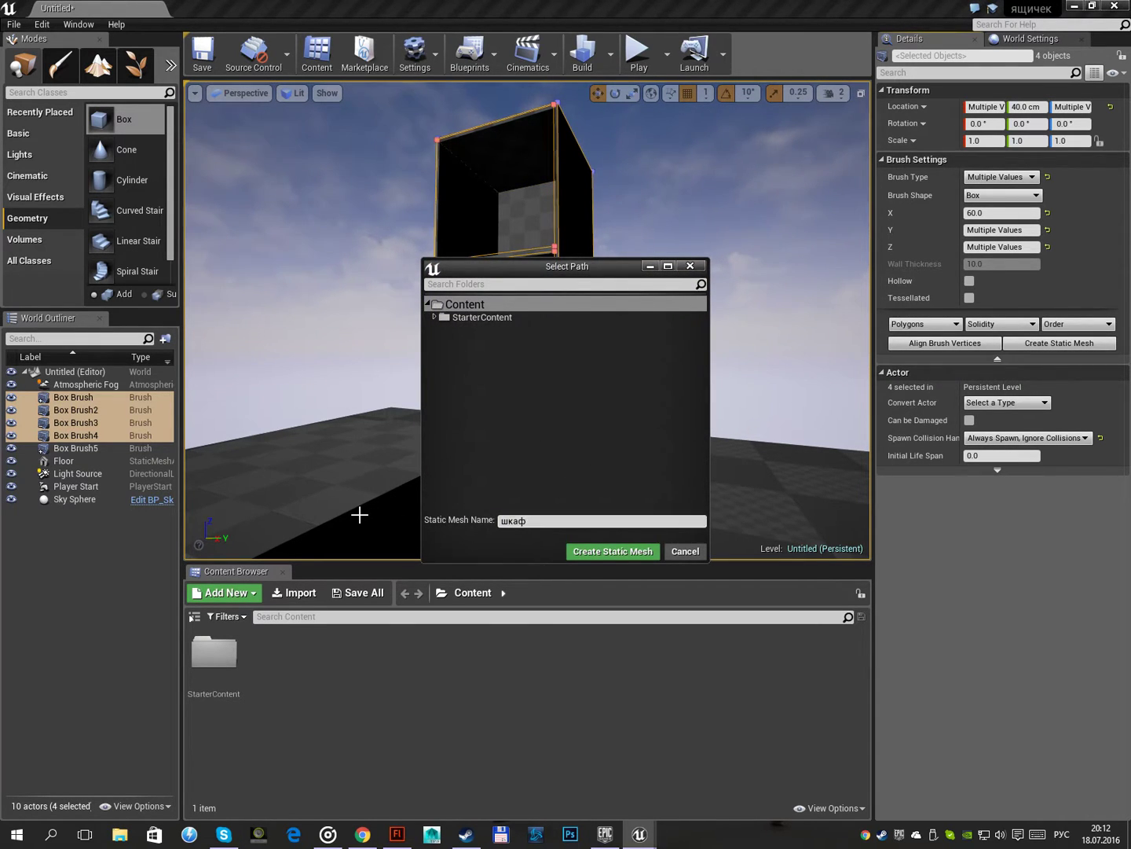
click(567, 550)
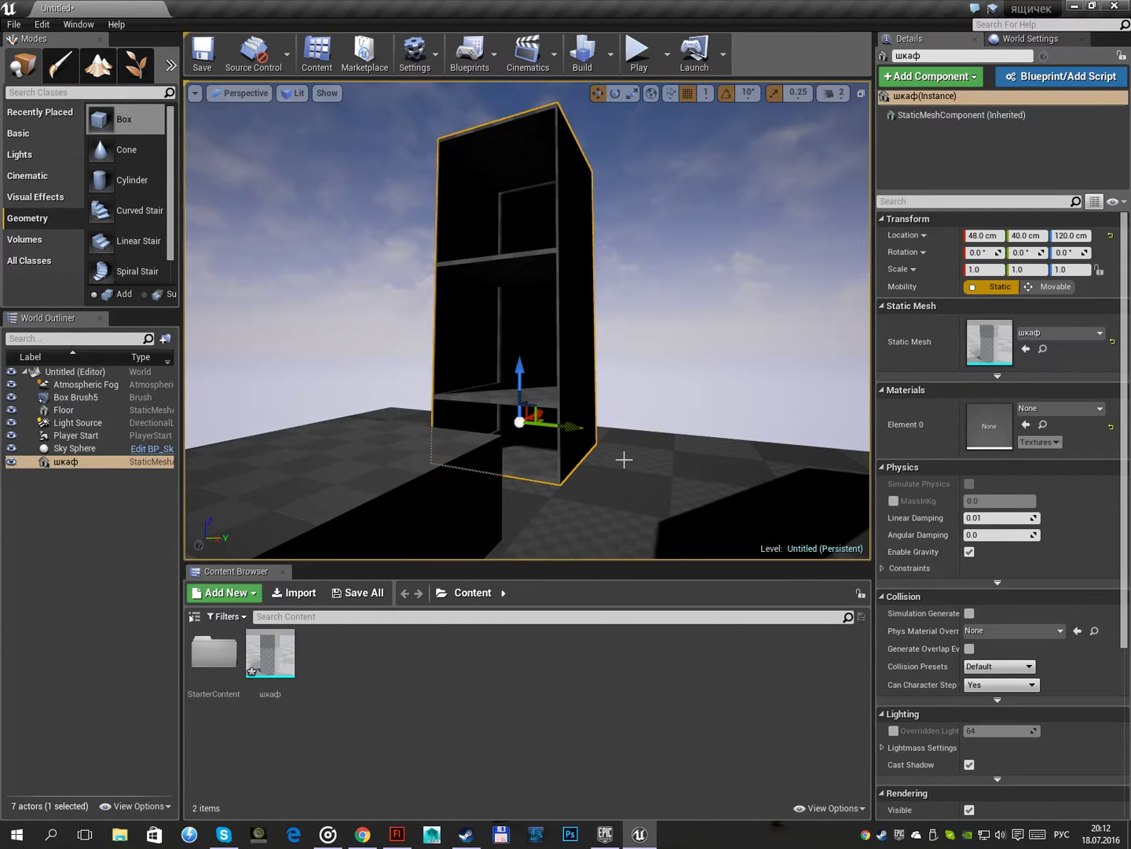
Alt-drag a copy of the side block Box Brush5 slightly higher
drag(624, 460, 483, 409)
click(481, 408)
alt+drag(443, 346, 441, 342)
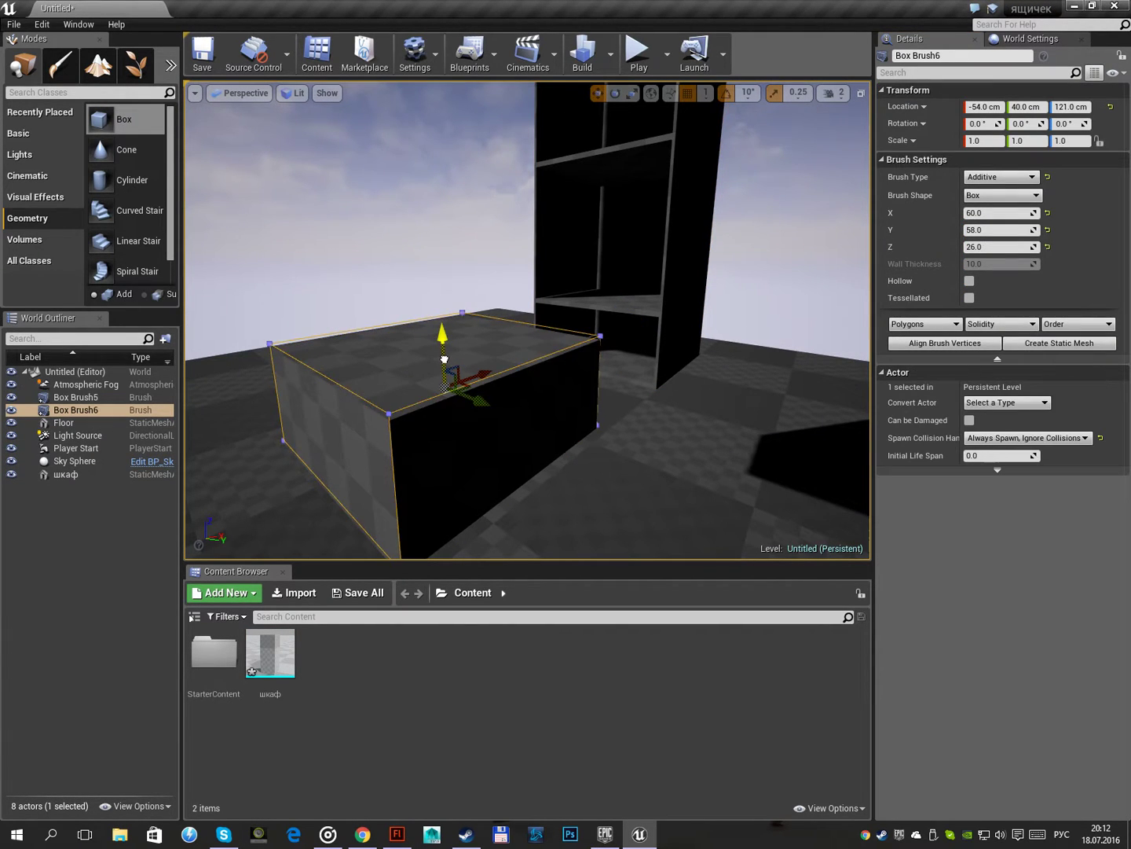
Resize Box Brush6 to X 56 and Y 54
click(992, 247)
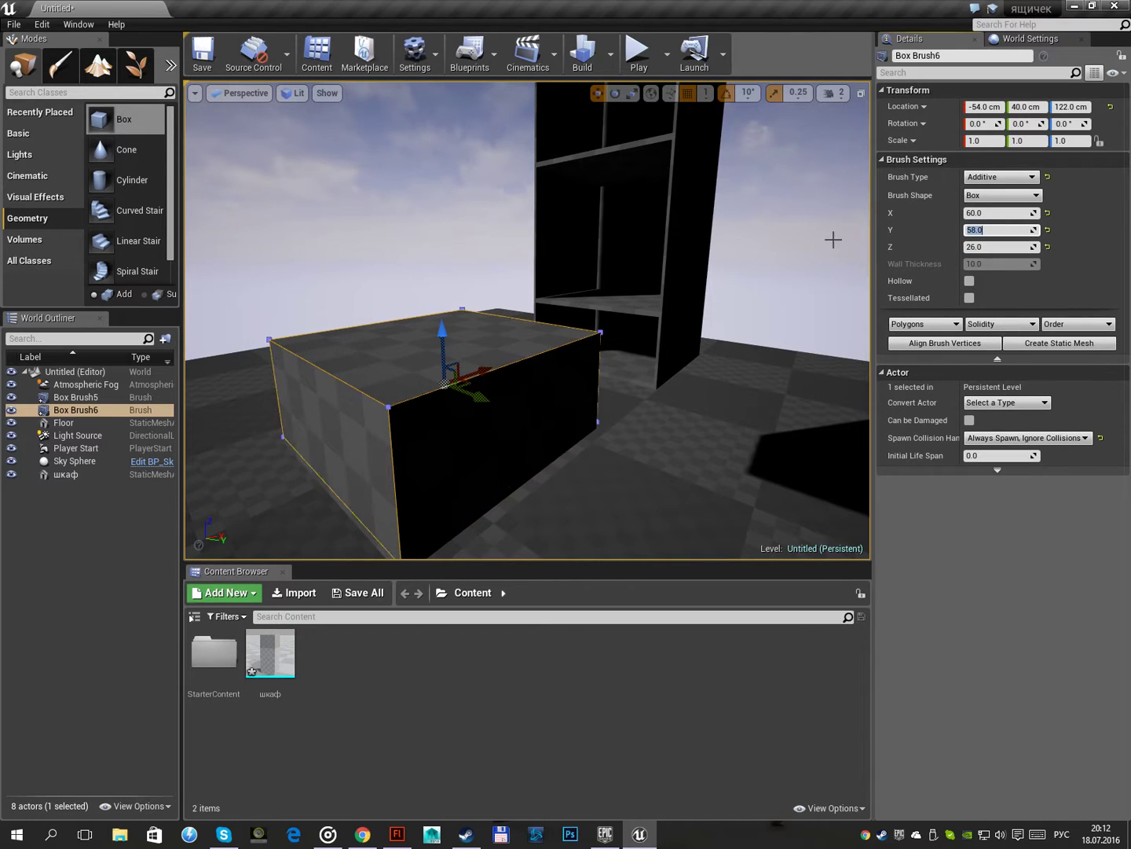
right_drag(539, 354, 511, 354)
right_drag(823, 241, 827, 240)
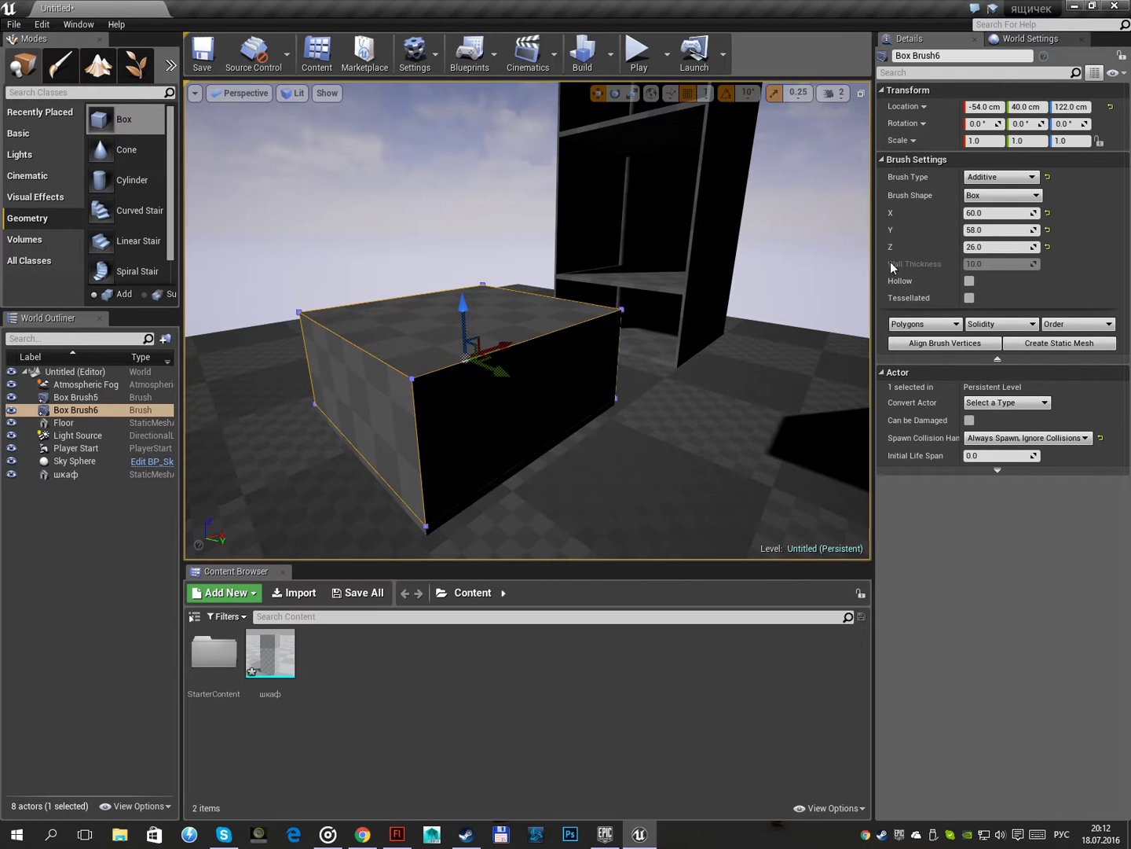
click(992, 231)
text(54)
key(Return)
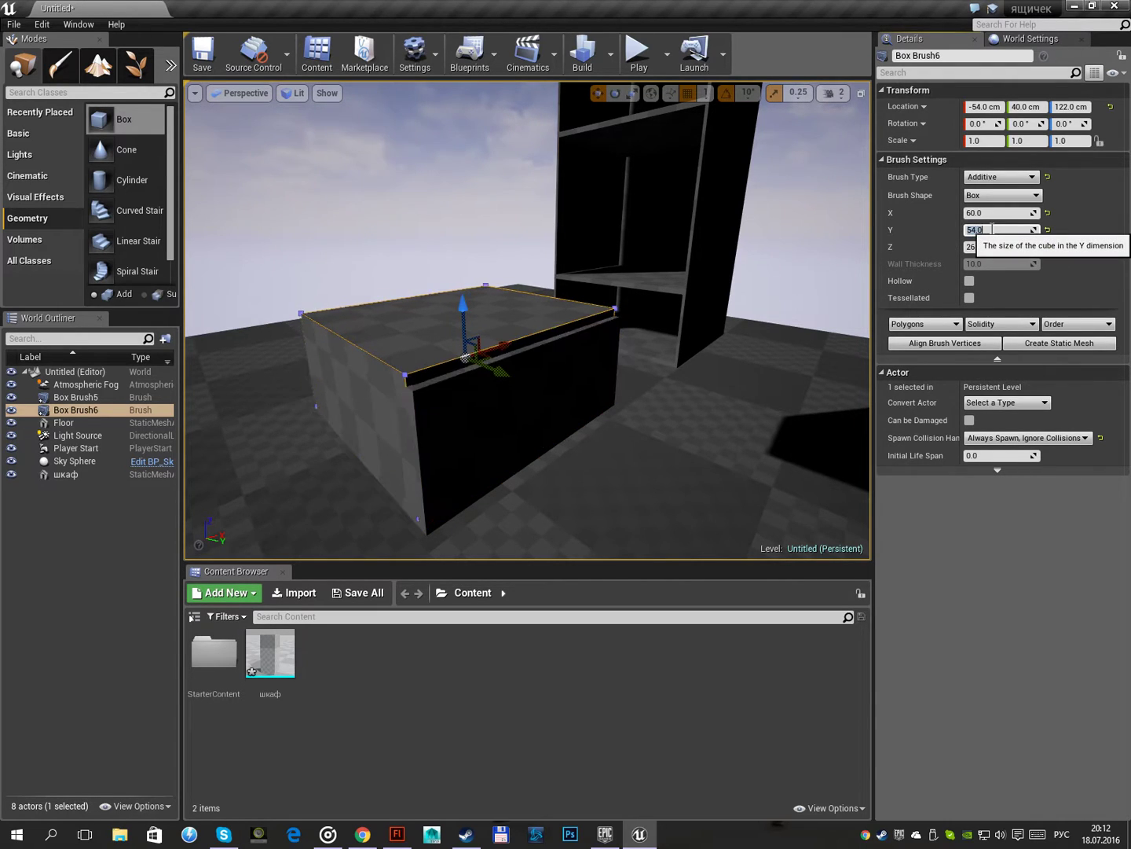
click(996, 213)
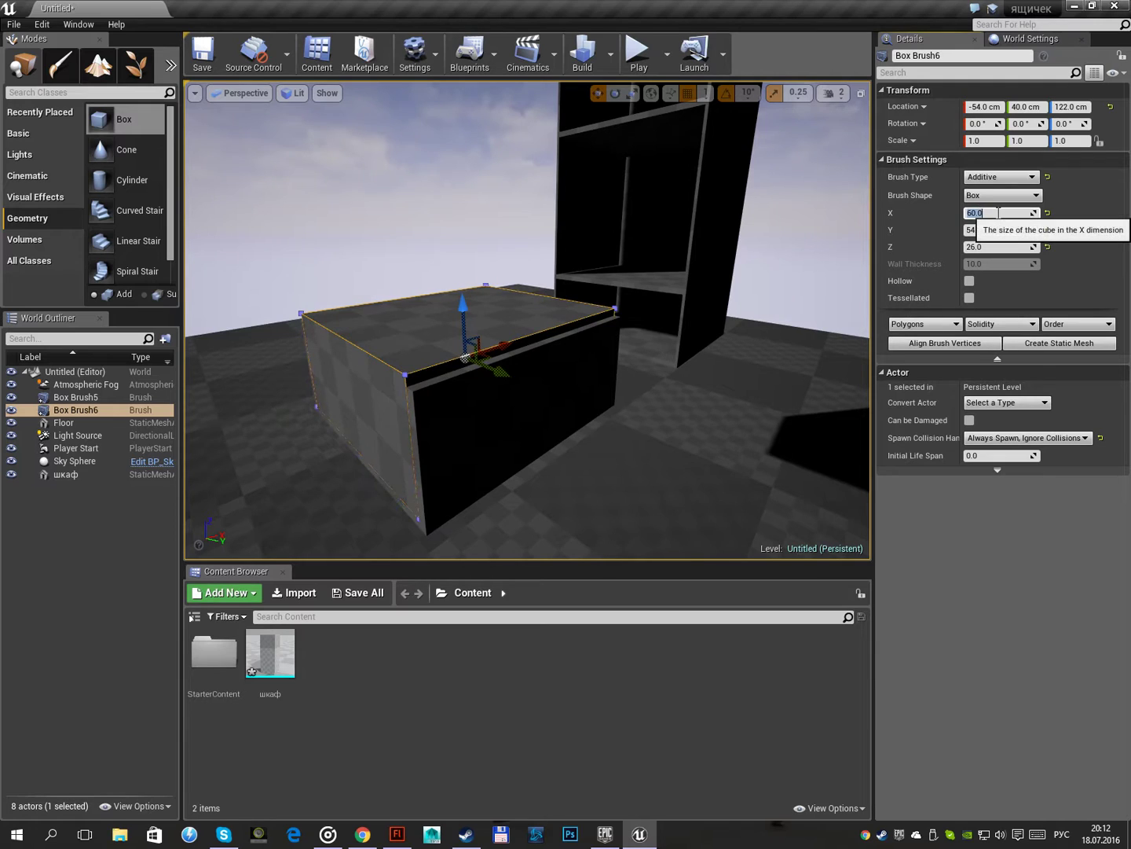
text(56)
key(Return)
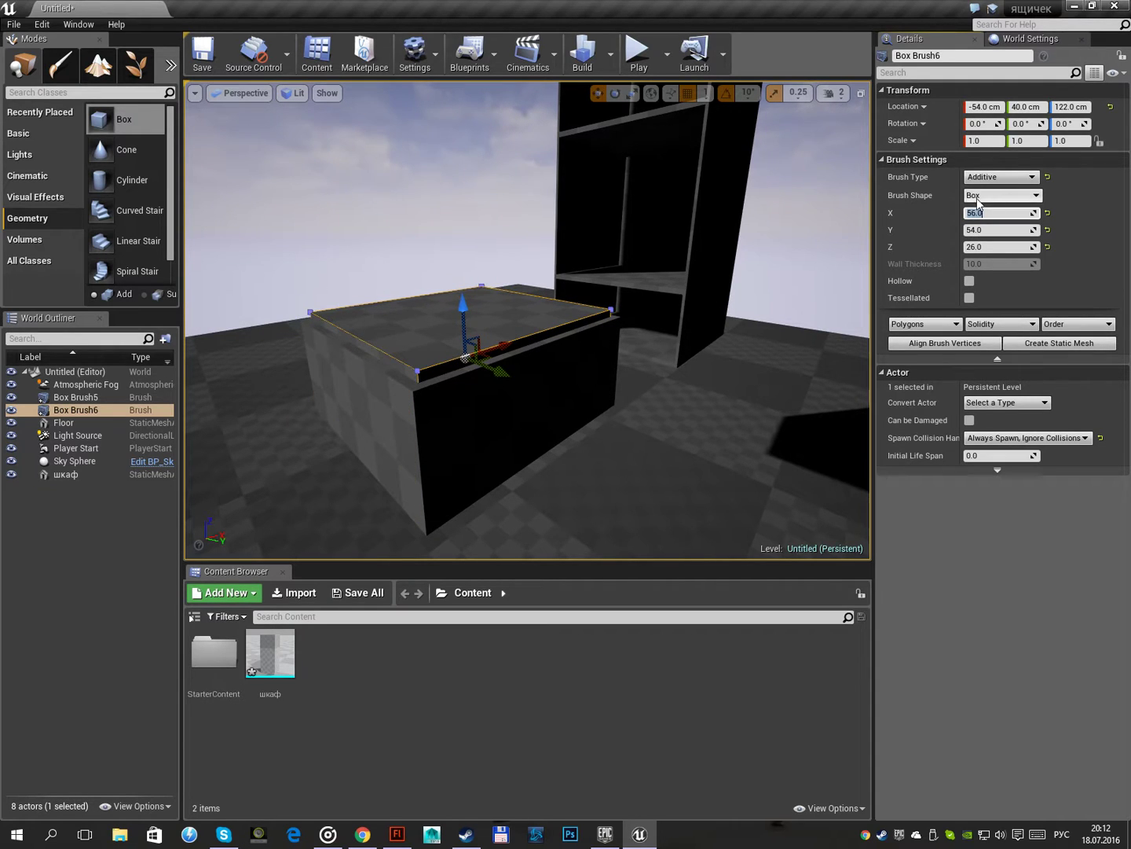
Make Box Brush6 subtractive to hollow the drawer, then add a new additive box beside it
click(1007, 179)
click(996, 198)
right_drag(760, 207, 662, 236)
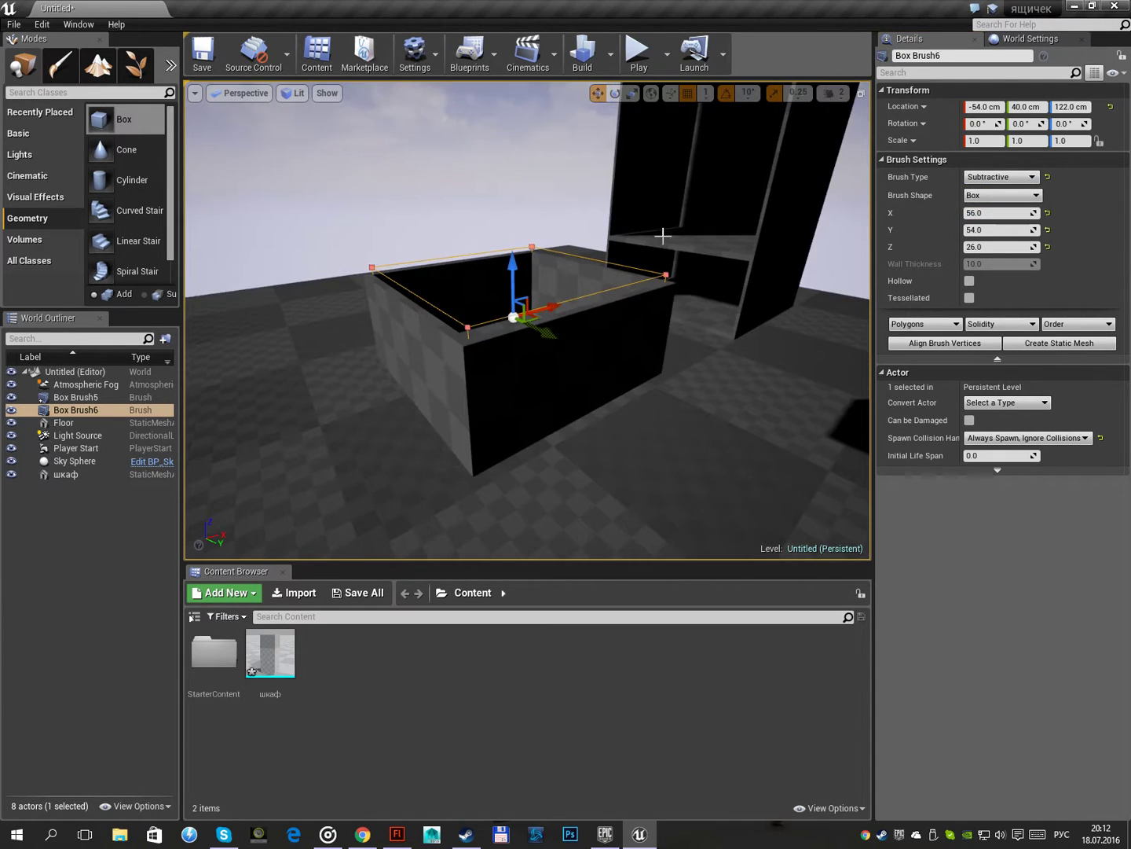
click(566, 318)
drag(123, 119, 471, 334)
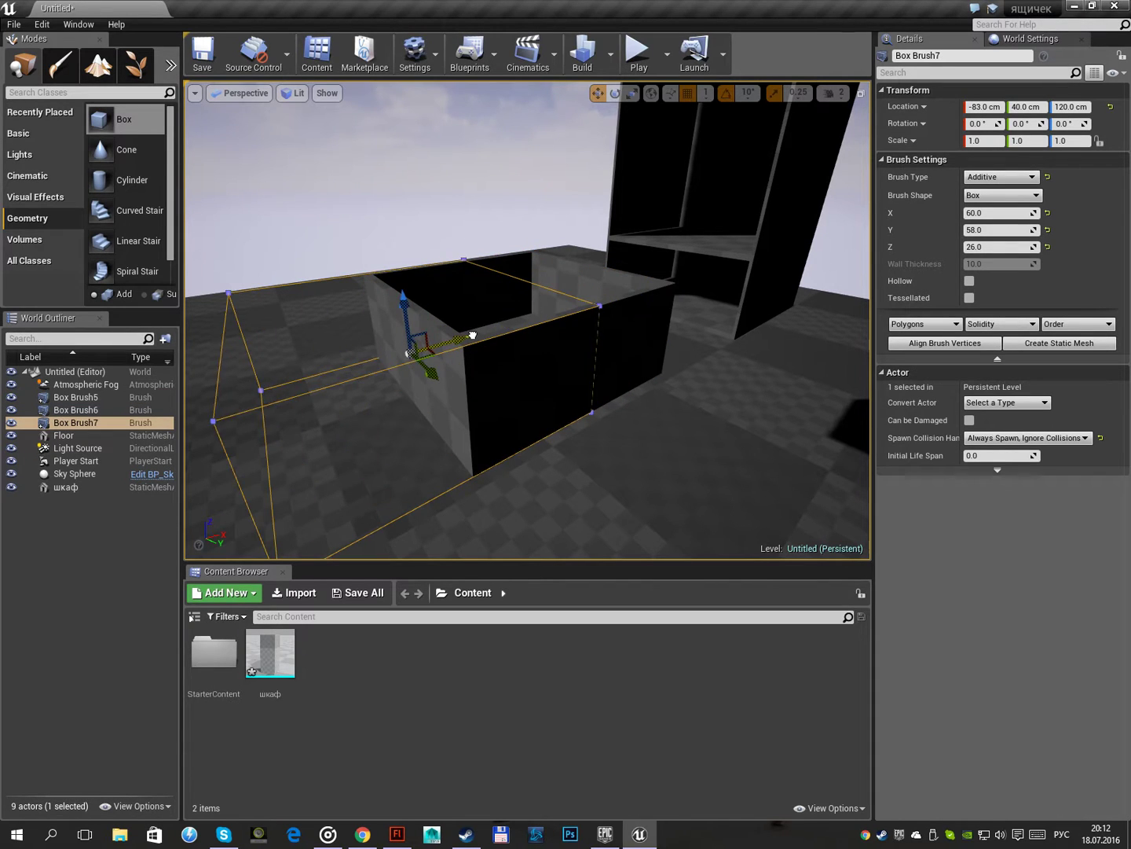
Shape Box Brush7 into a 2 × 60 × 28 drawer front panel at X -85
click(998, 248)
text(27)
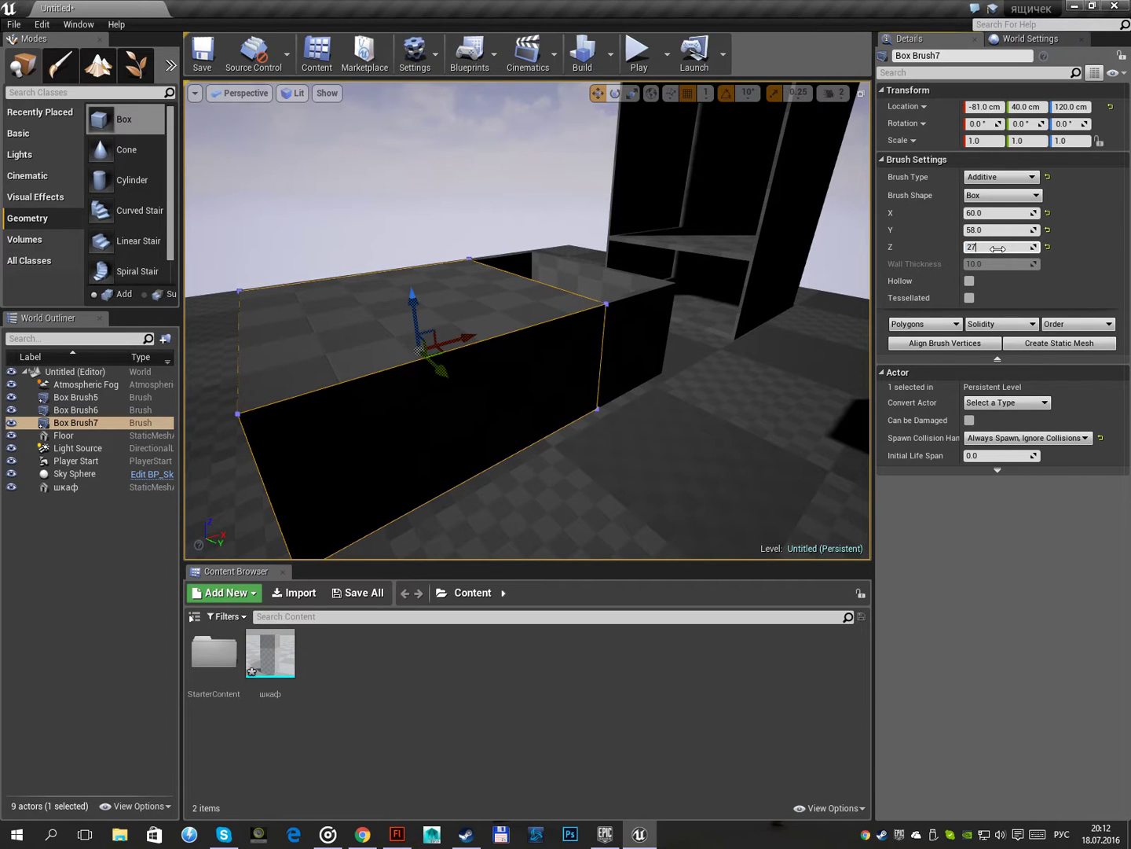
key(Return)
click(998, 212)
text(2)
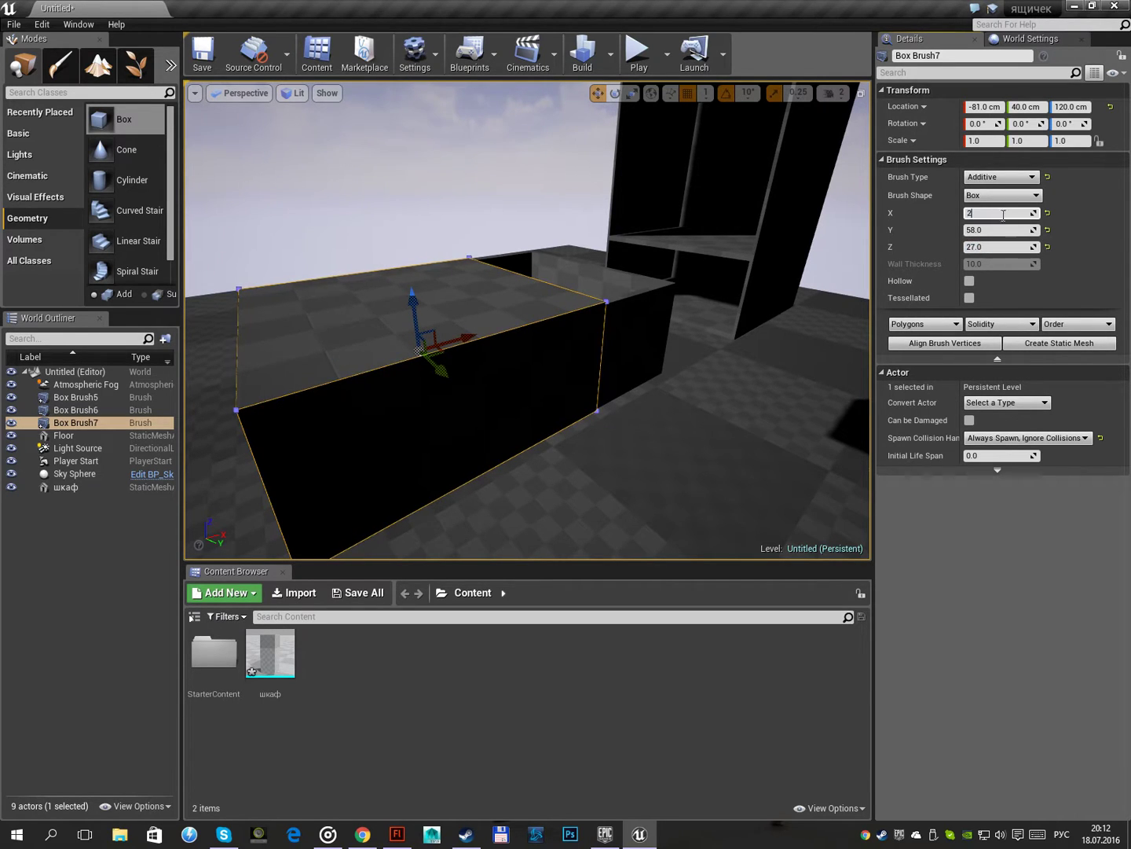
key(Return)
click(992, 230)
text(60)
key(Return)
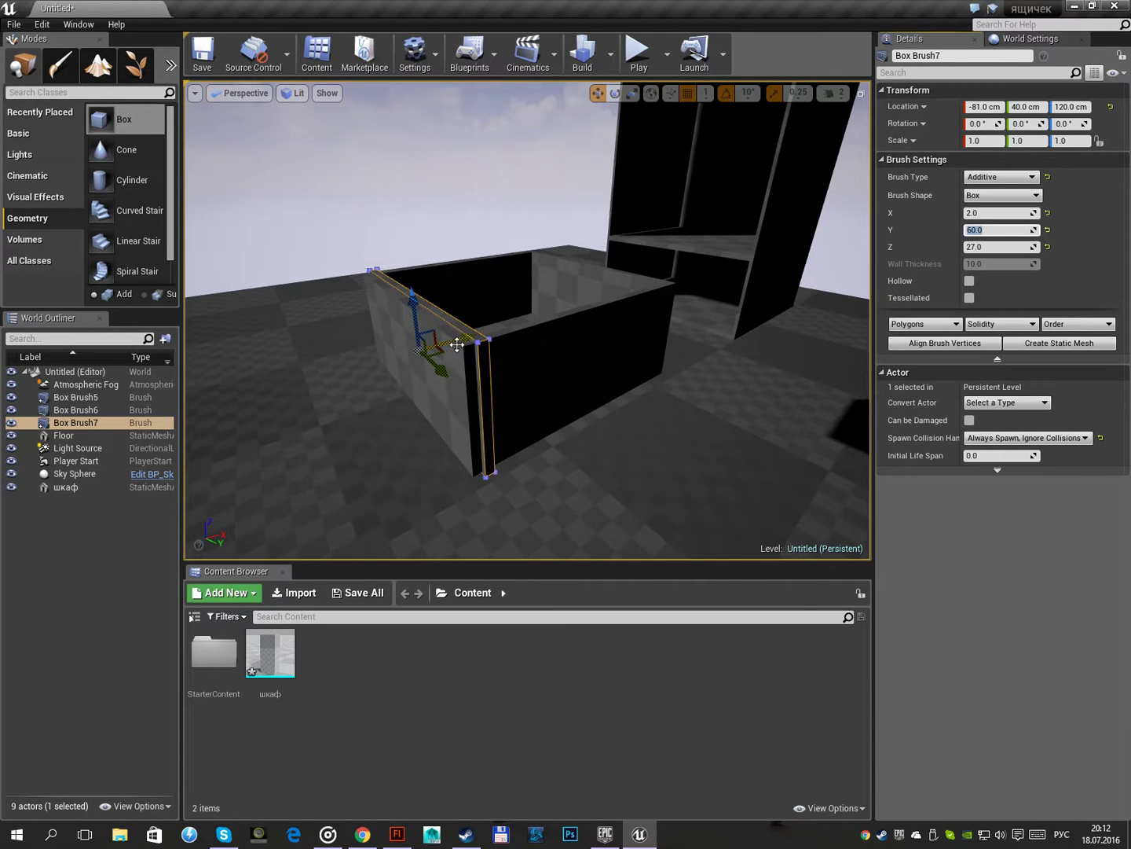
drag(456, 344, 440, 348)
mouse_move(520, 321)
right_down()
mouse_move(524, 338)
mouse_move(550, 340)
right_up()
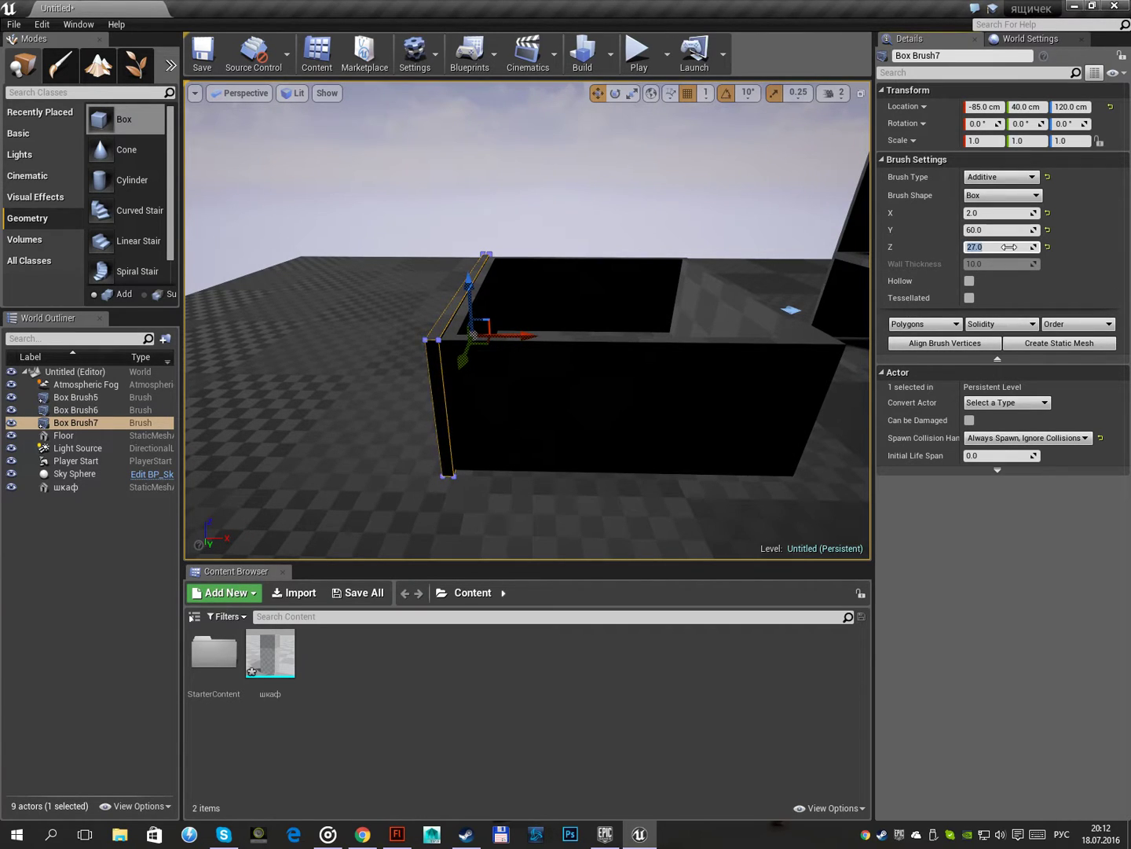
click(1005, 250)
text(28)
key(Return)
Alt-drag a copy of the drawer front up to 159 cm
mouse_move(551, 266)
right_down()
mouse_move(573, 284)
mouse_move(534, 245)
right_up()
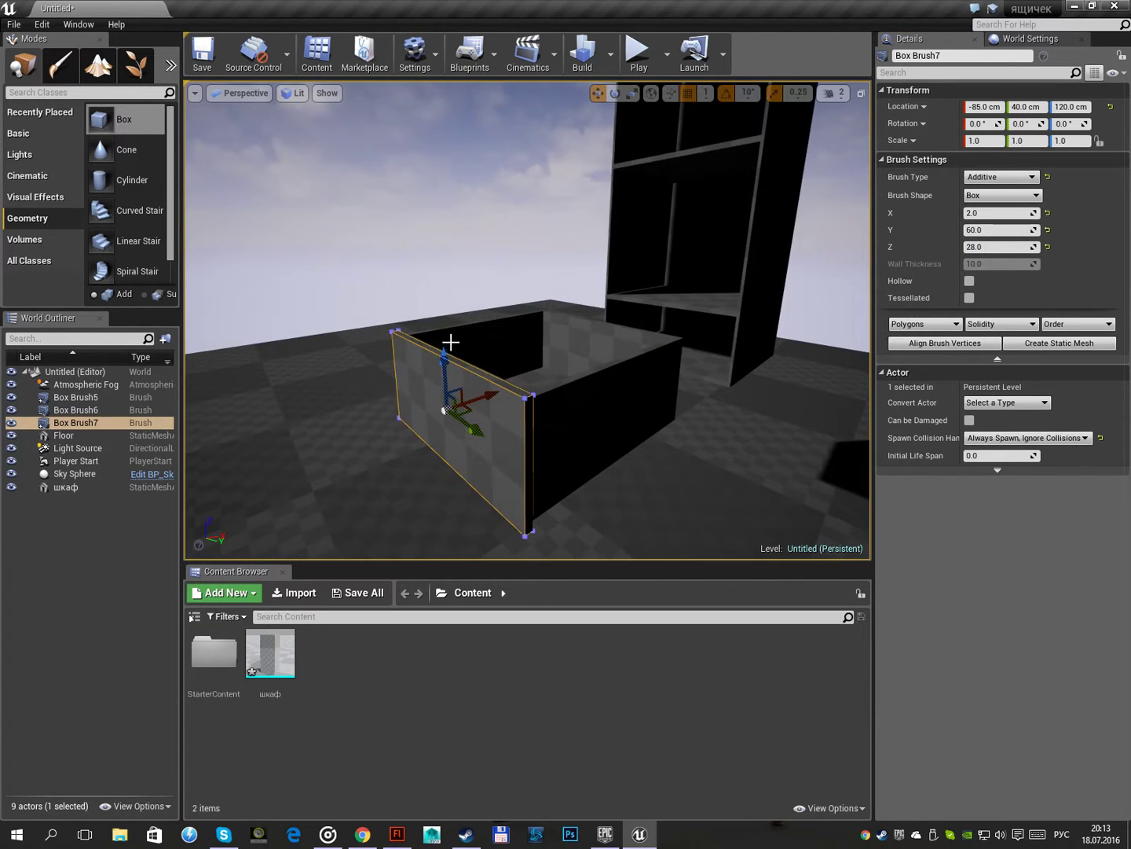
mouse_move(444, 352)
alt+mouse_down()
mouse_move(443, 362)
mouse_move(447, 231)
alt+mouse_up()
right_drag(448, 232, 462, 260)
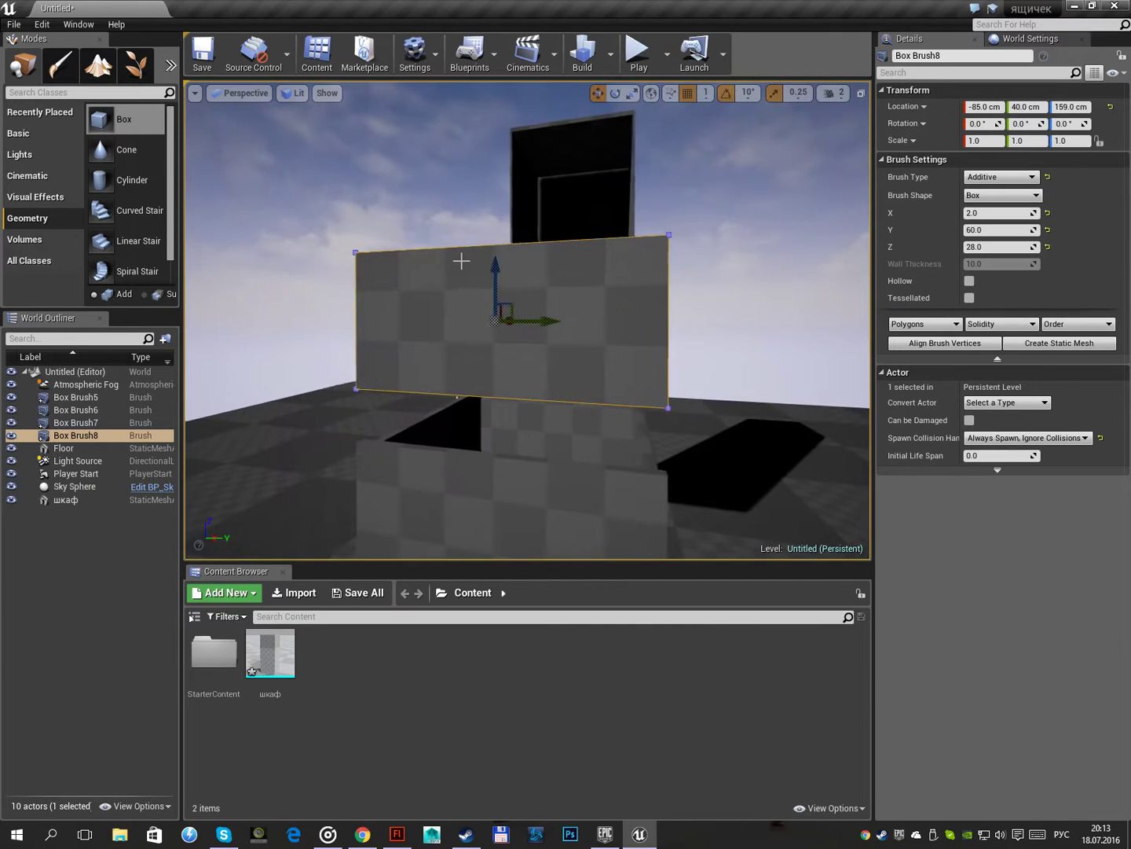
Raise the panel copy to 172 cm and set its Z size to 60
drag(495, 280, 495, 202)
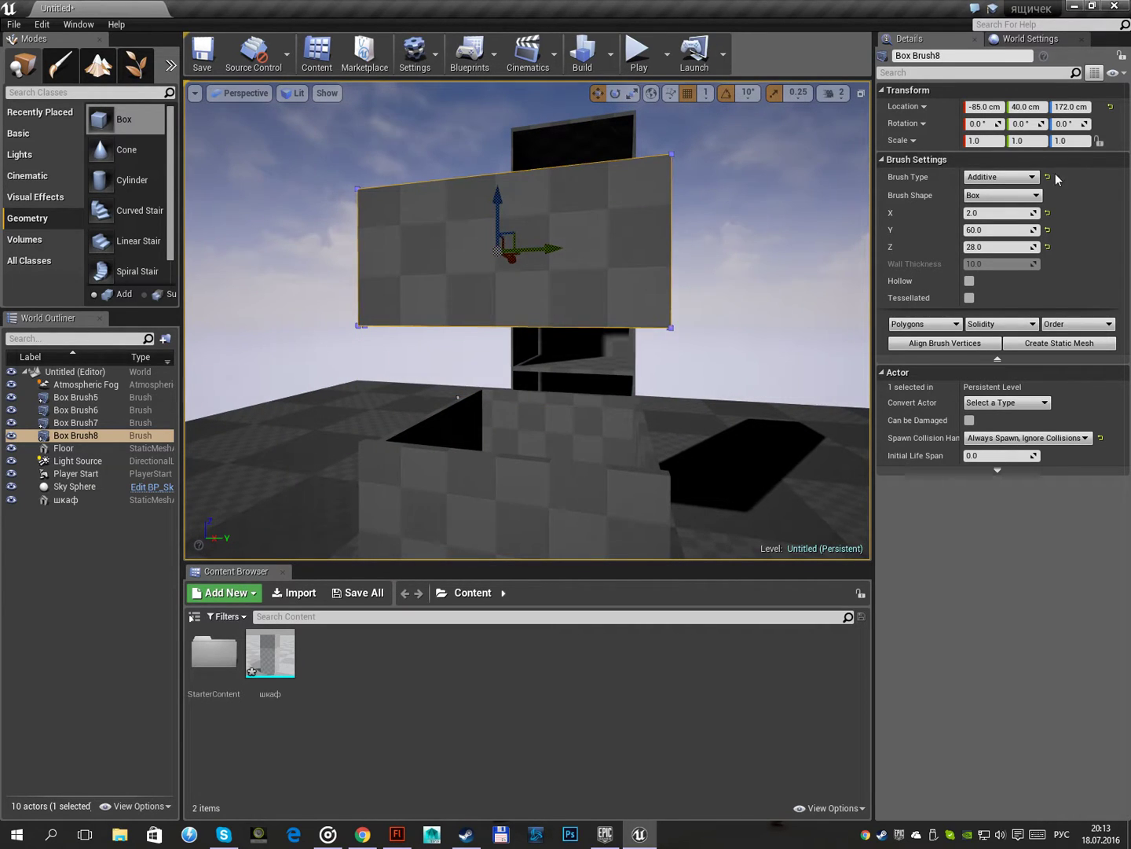
click(988, 247)
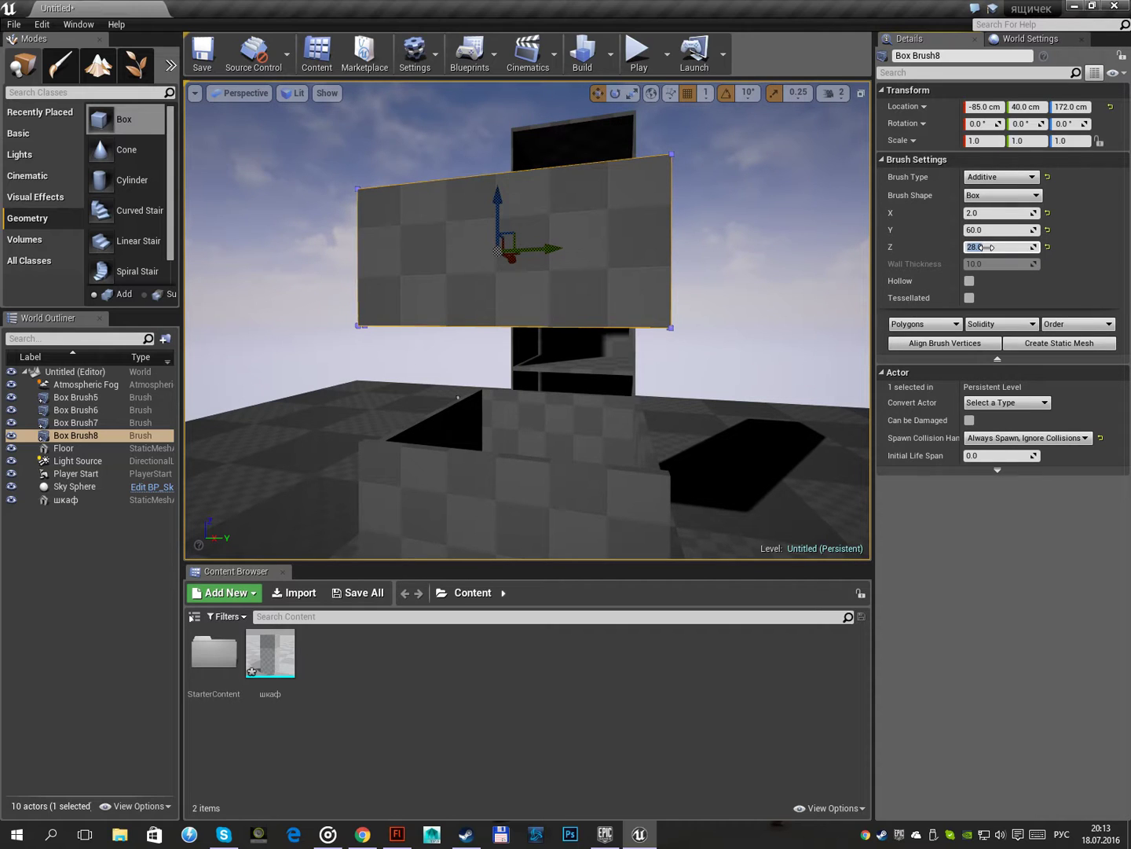
text(60)
key(Return)
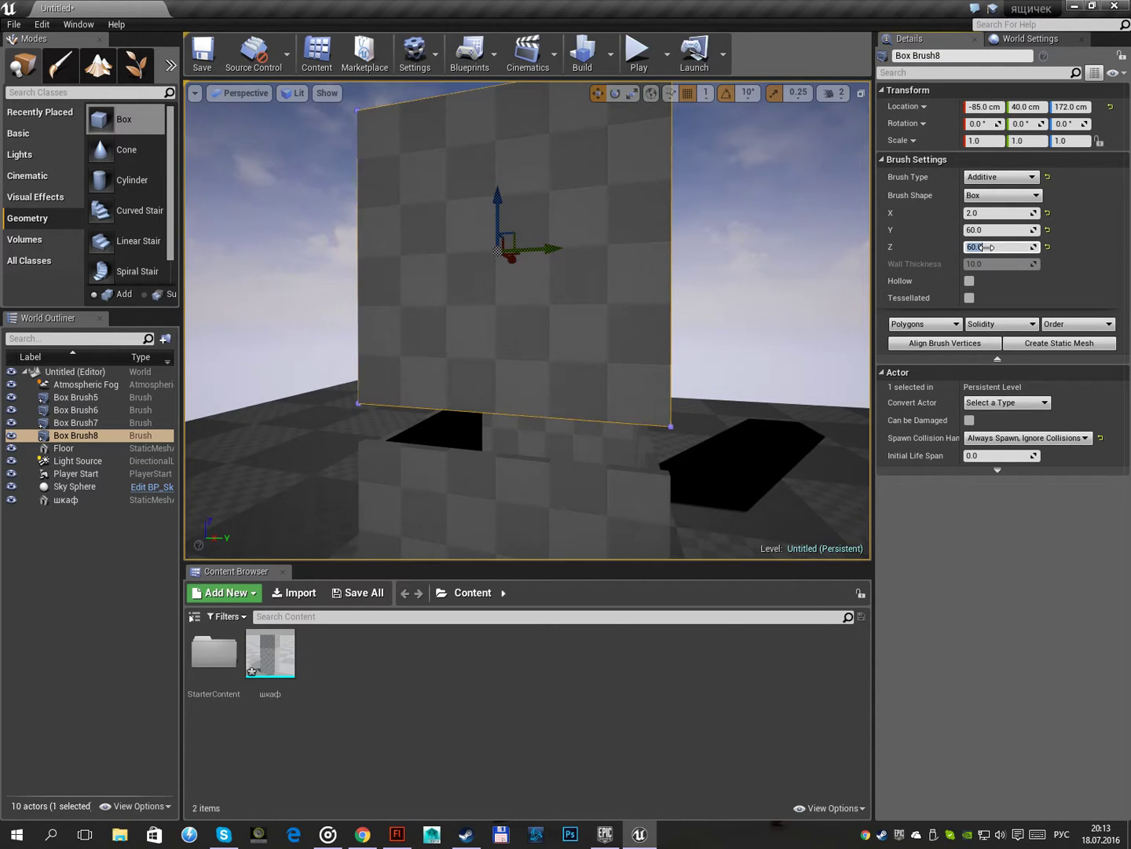
right_drag(709, 277, 739, 277)
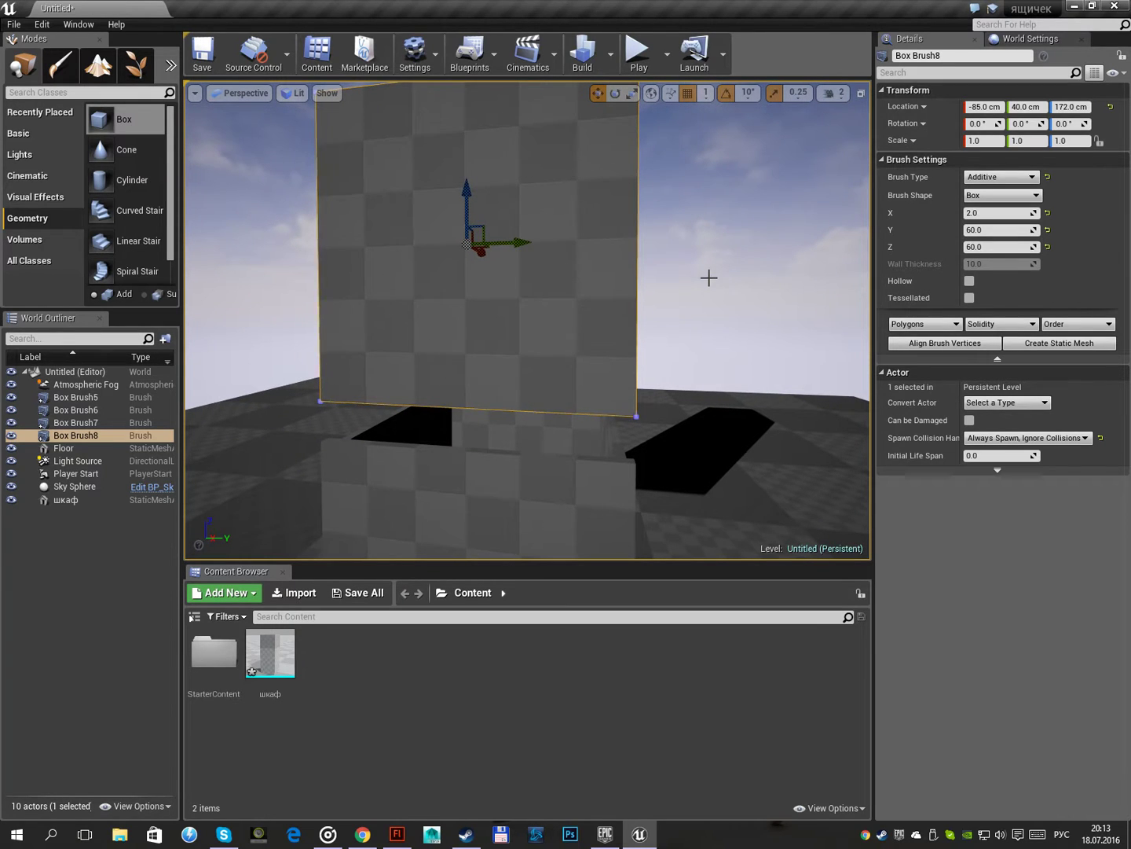
Set the lower slab and tall panel Y sizes to 59, then duplicate the panel to Y 50
click(605, 501)
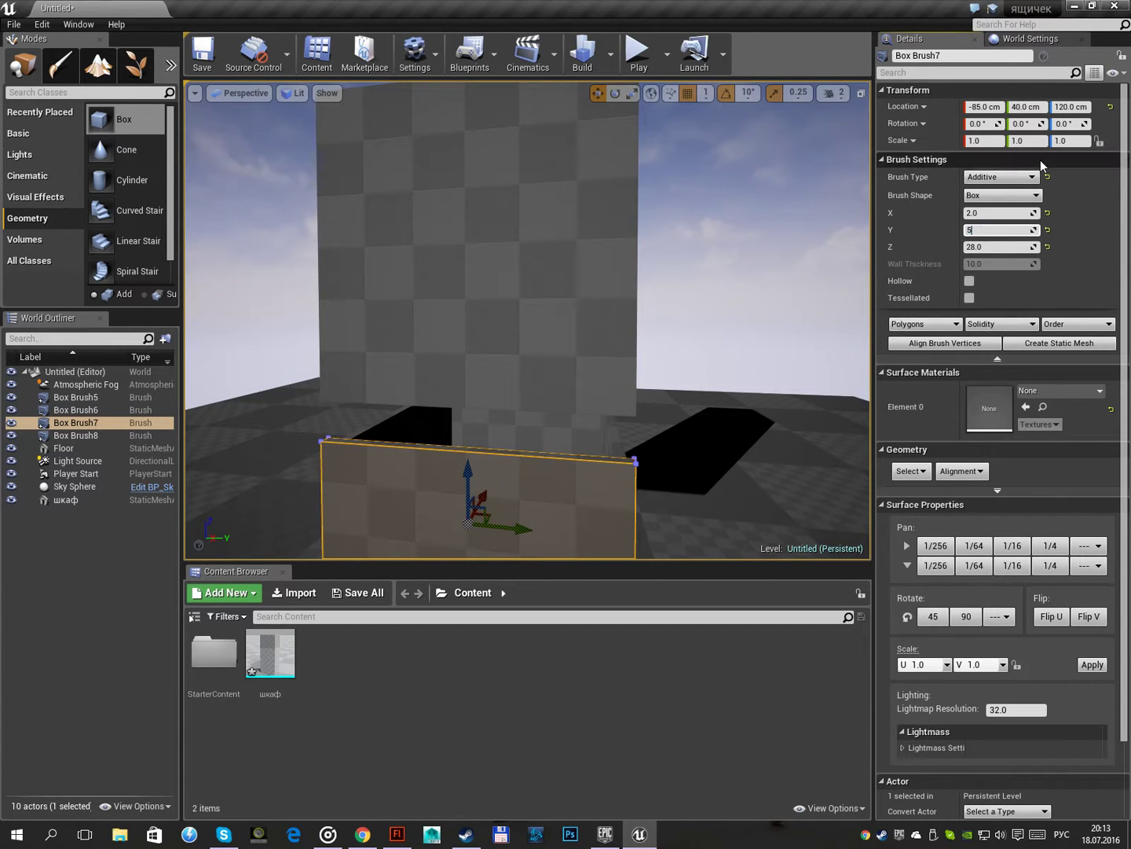
text(59)
key(Return)
click(455, 239)
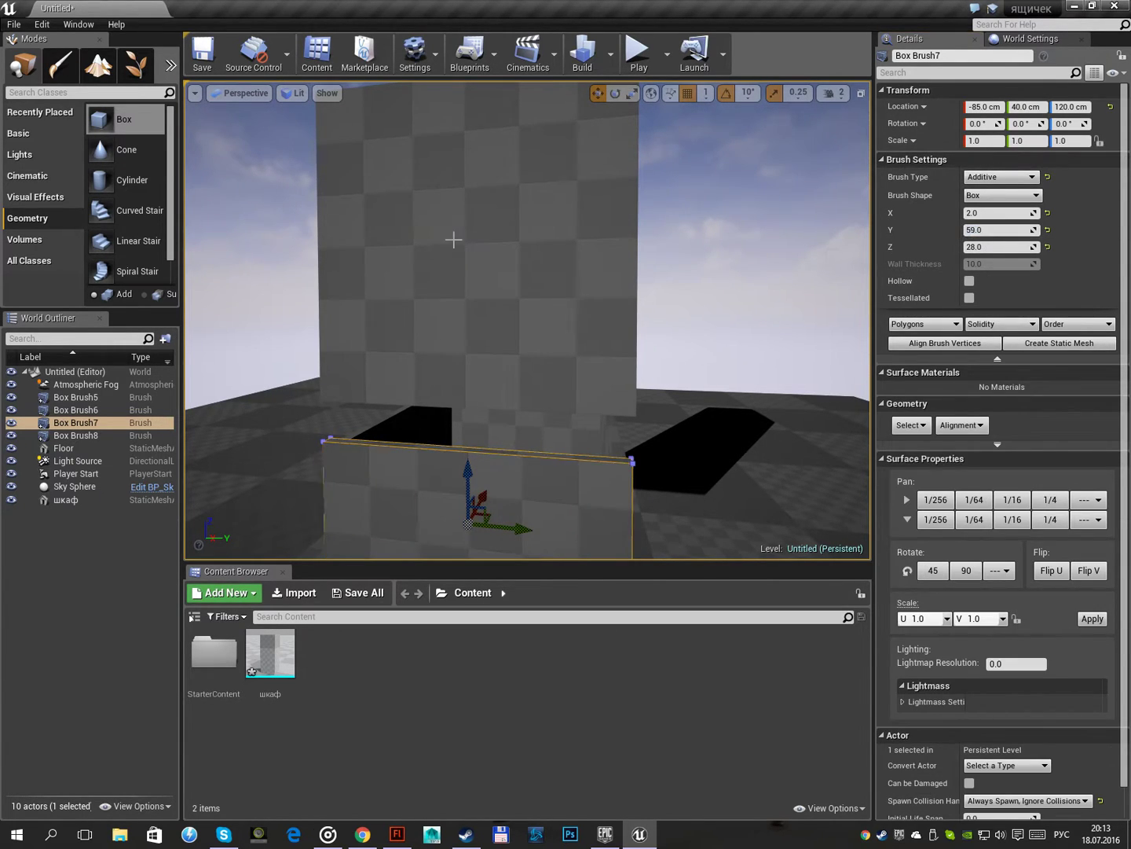
text(59)
key(Return)
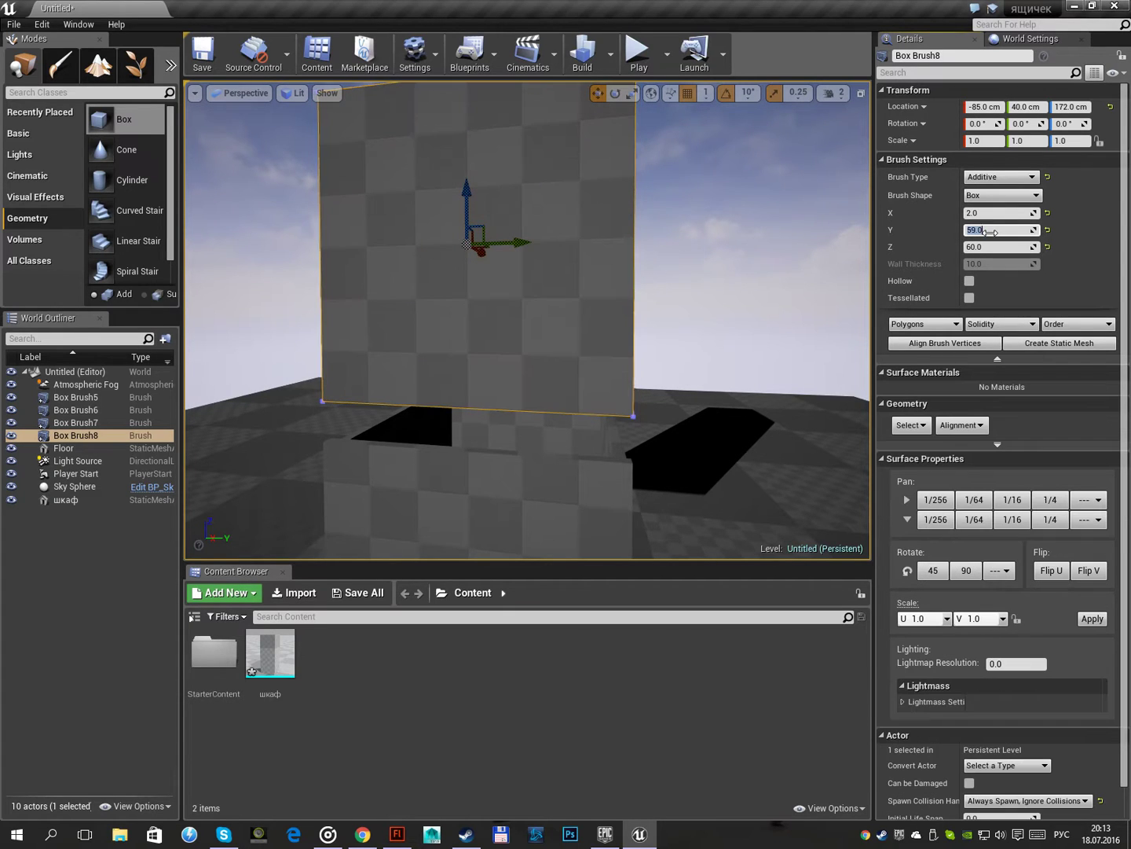
right_drag(660, 239, 660, 259)
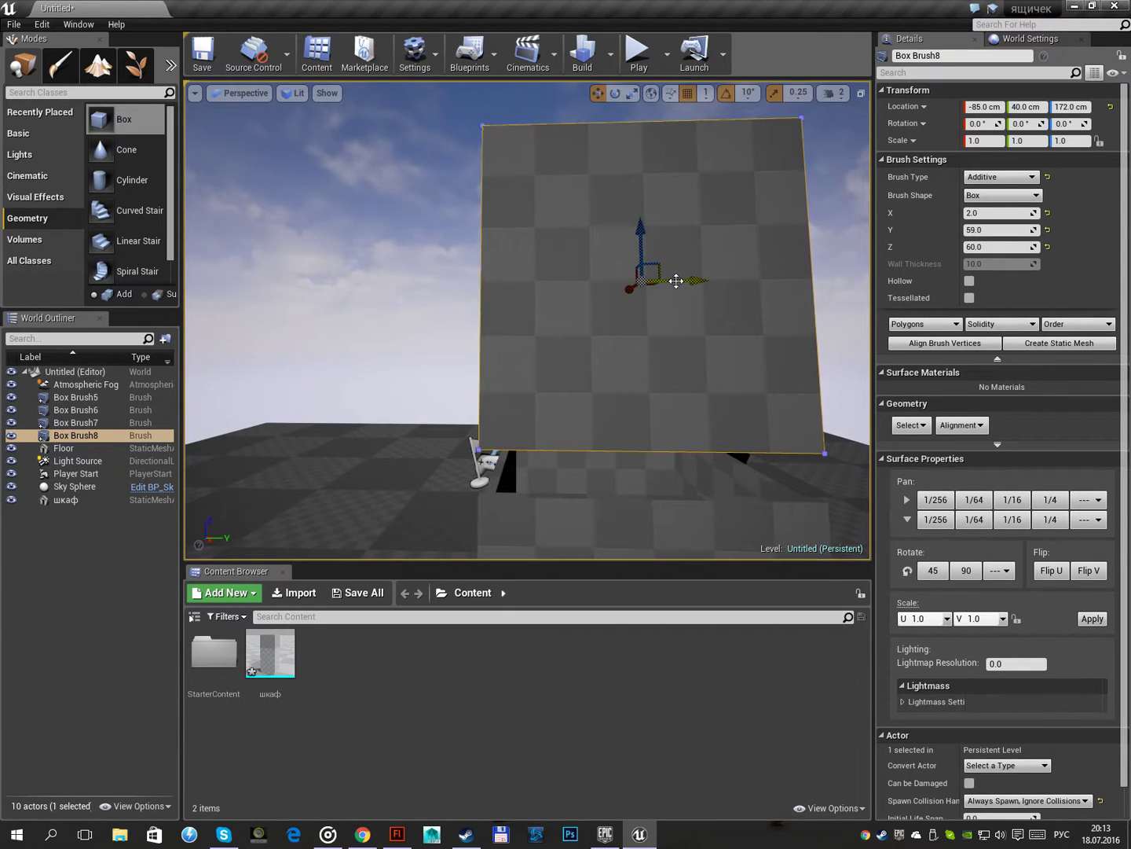
alt+drag(677, 281, 733, 279)
Make the original panel subtractive and slide it to about Y 21
click(531, 290)
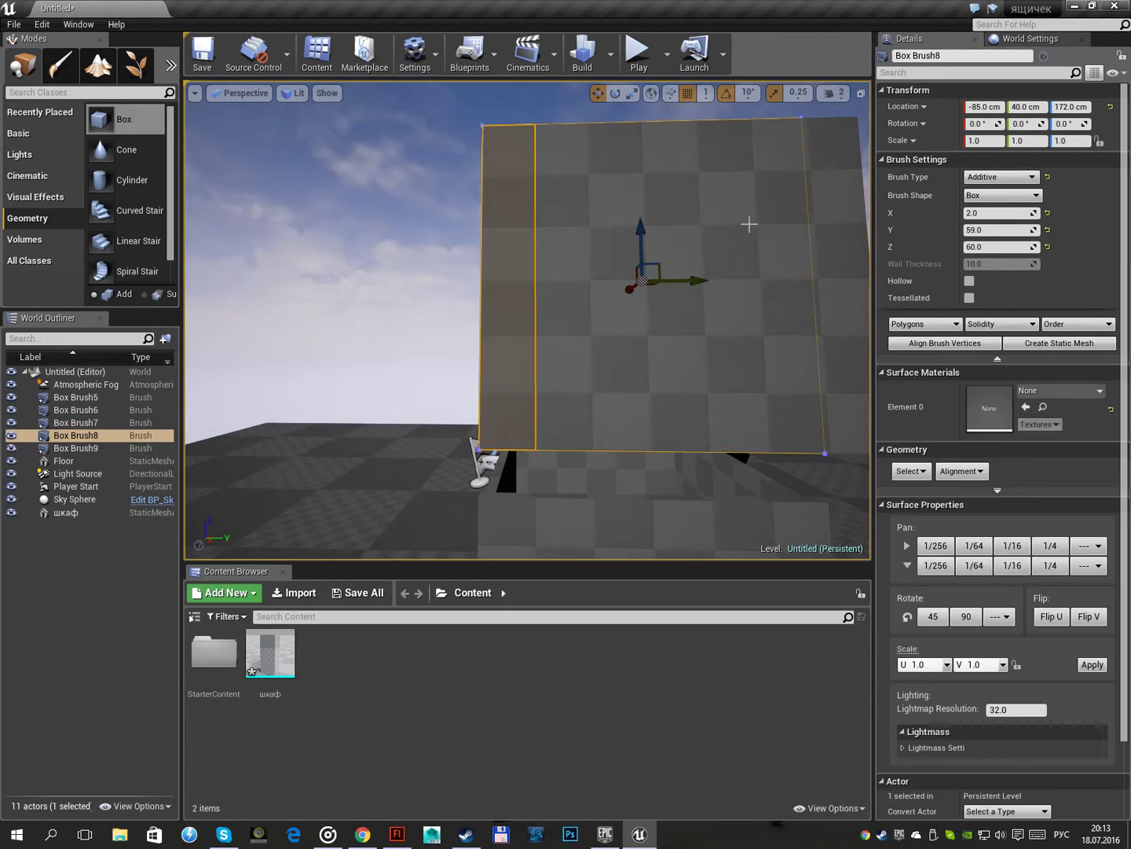
click(991, 178)
click(985, 198)
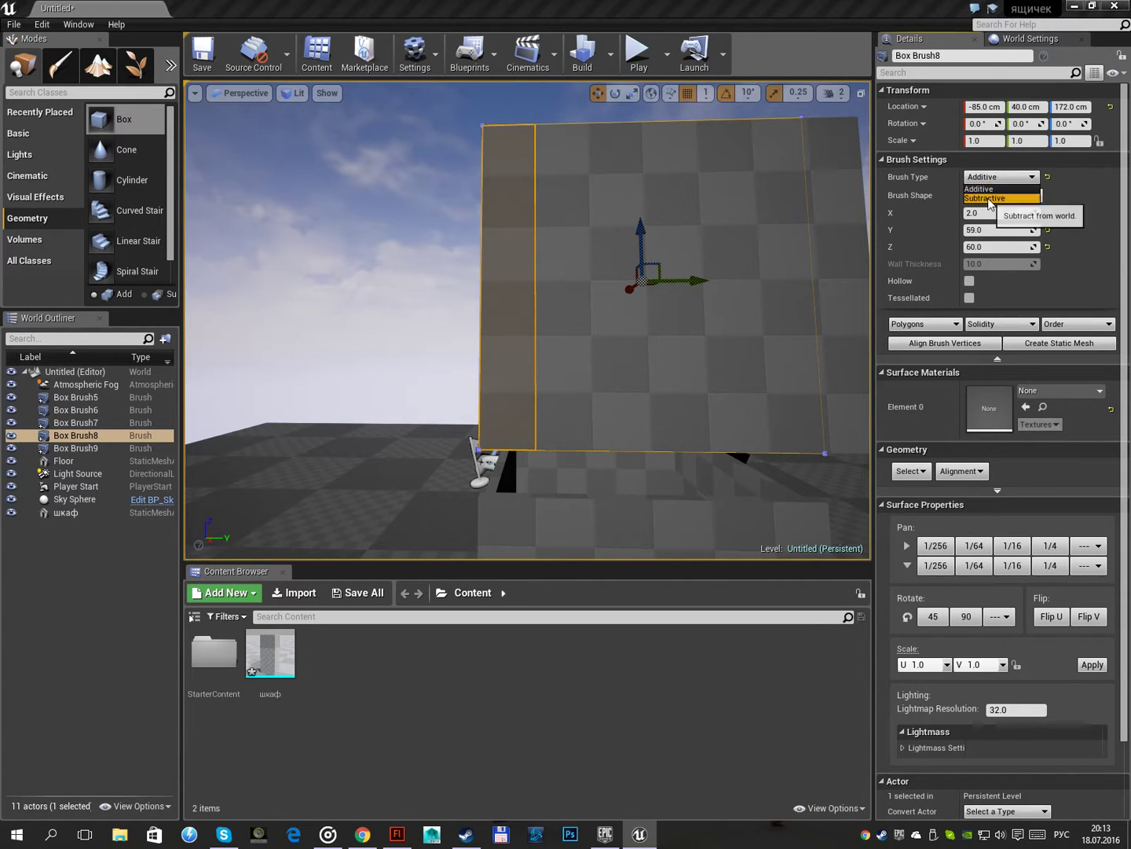
drag(689, 276, 583, 297)
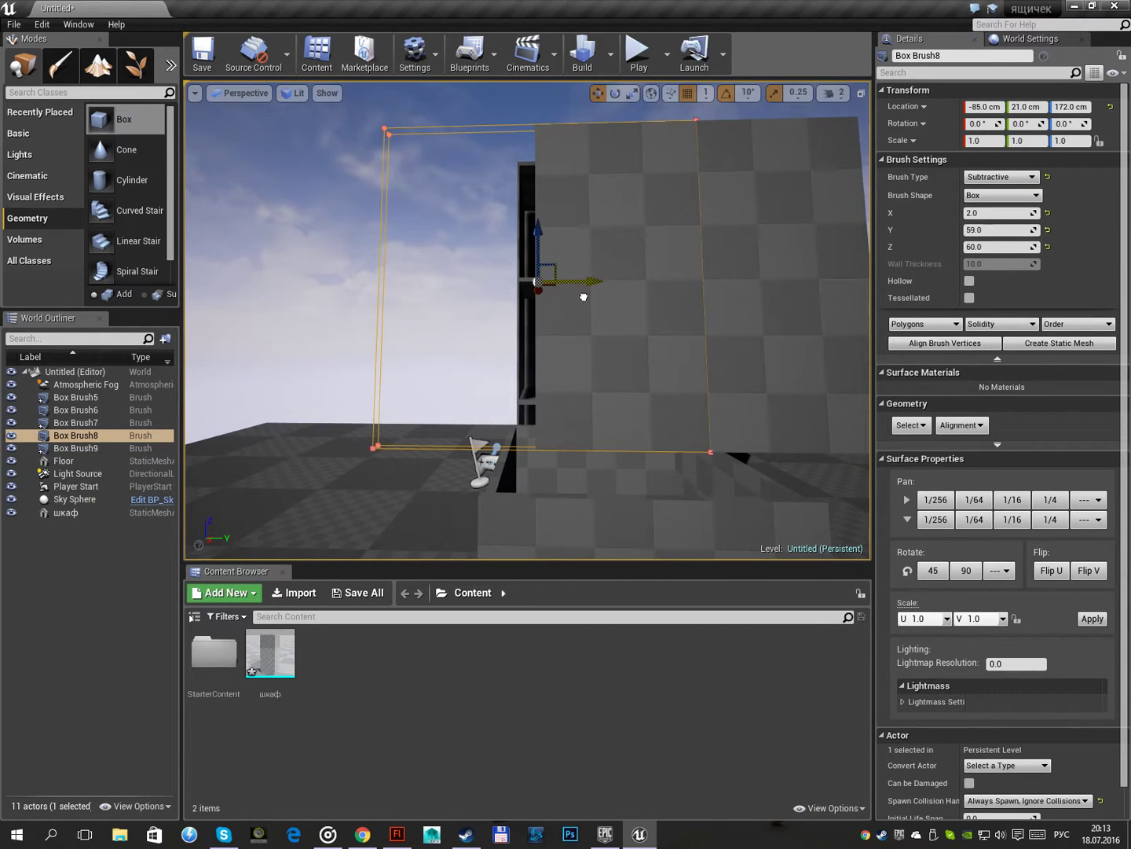
Set the Y size of the duplicated panel and the bottom slab back to 60
click(784, 271)
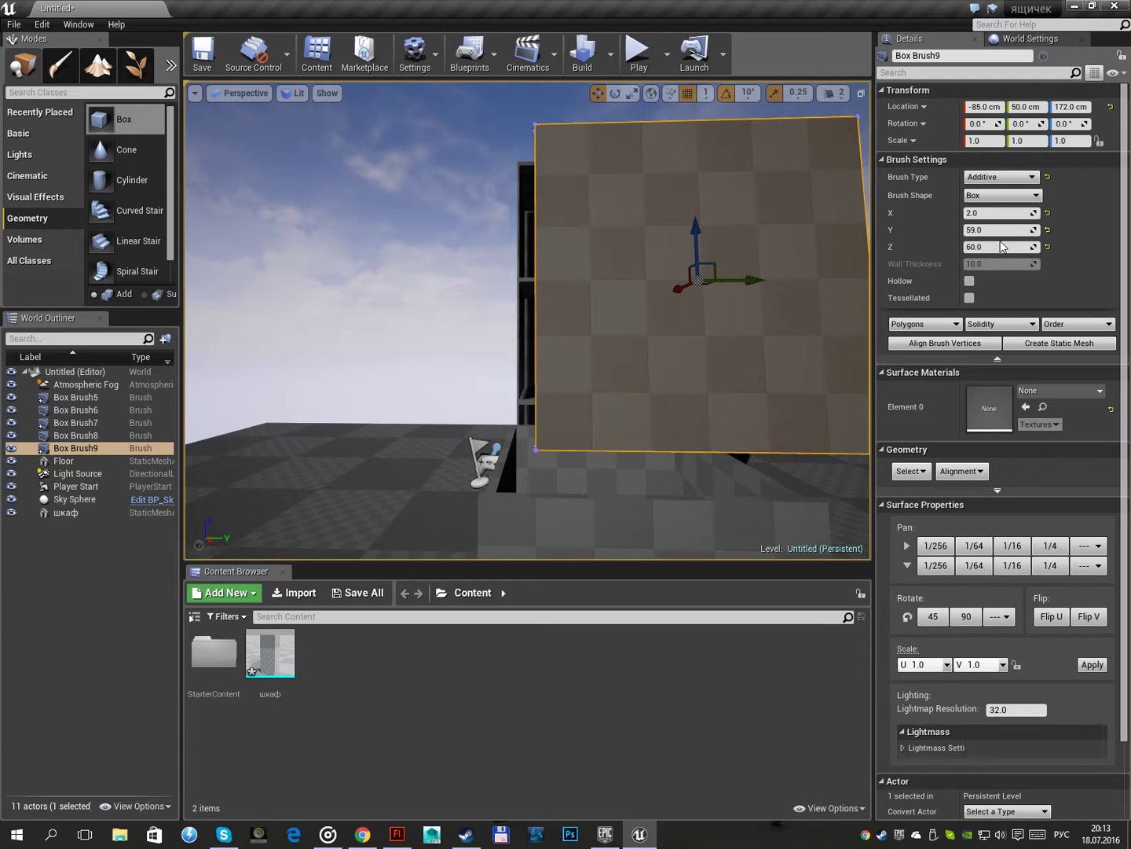
text(60)
key(Return)
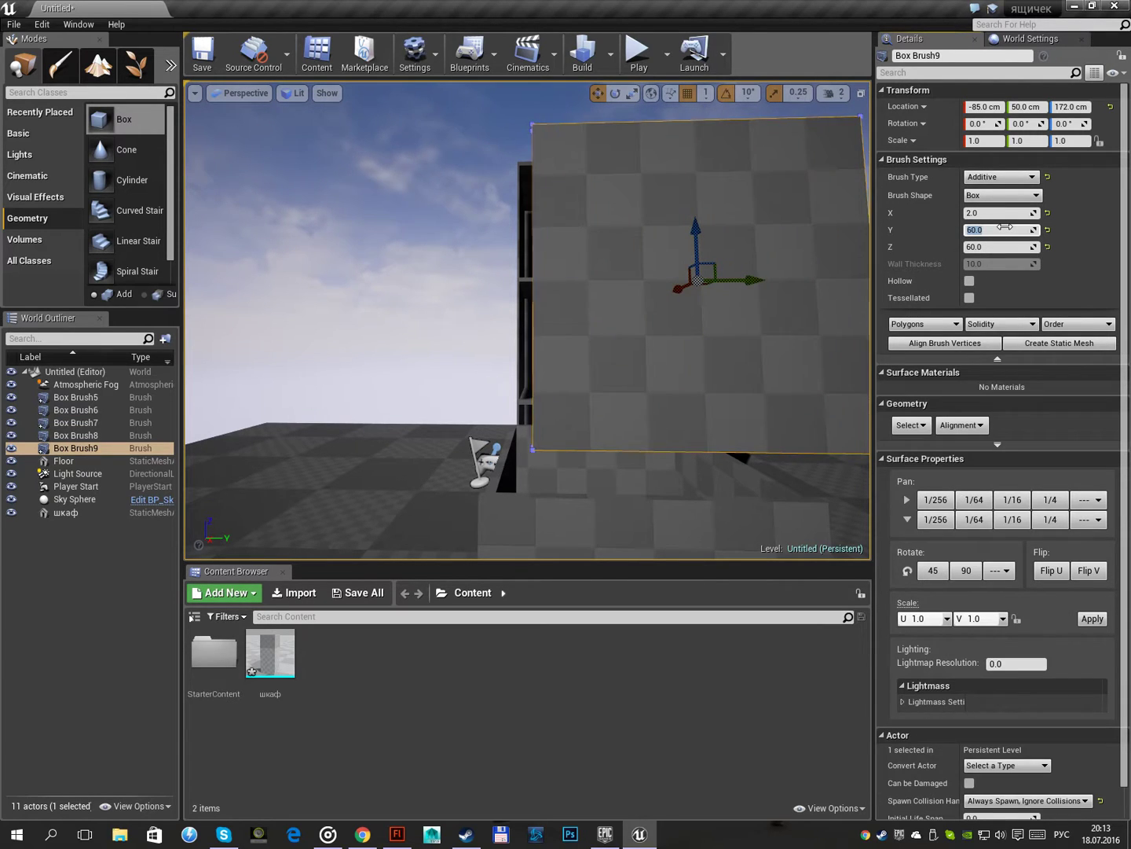
click(656, 525)
click(983, 231)
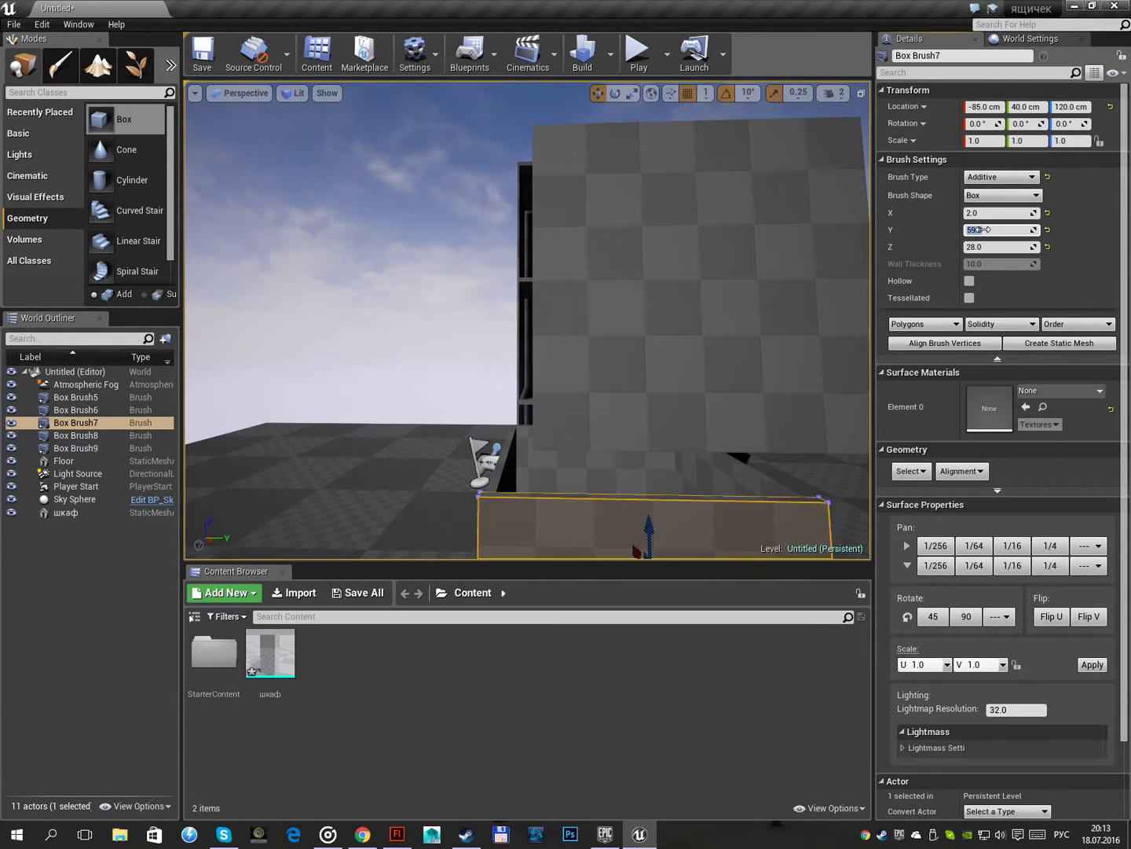
text(0)
key(Return)
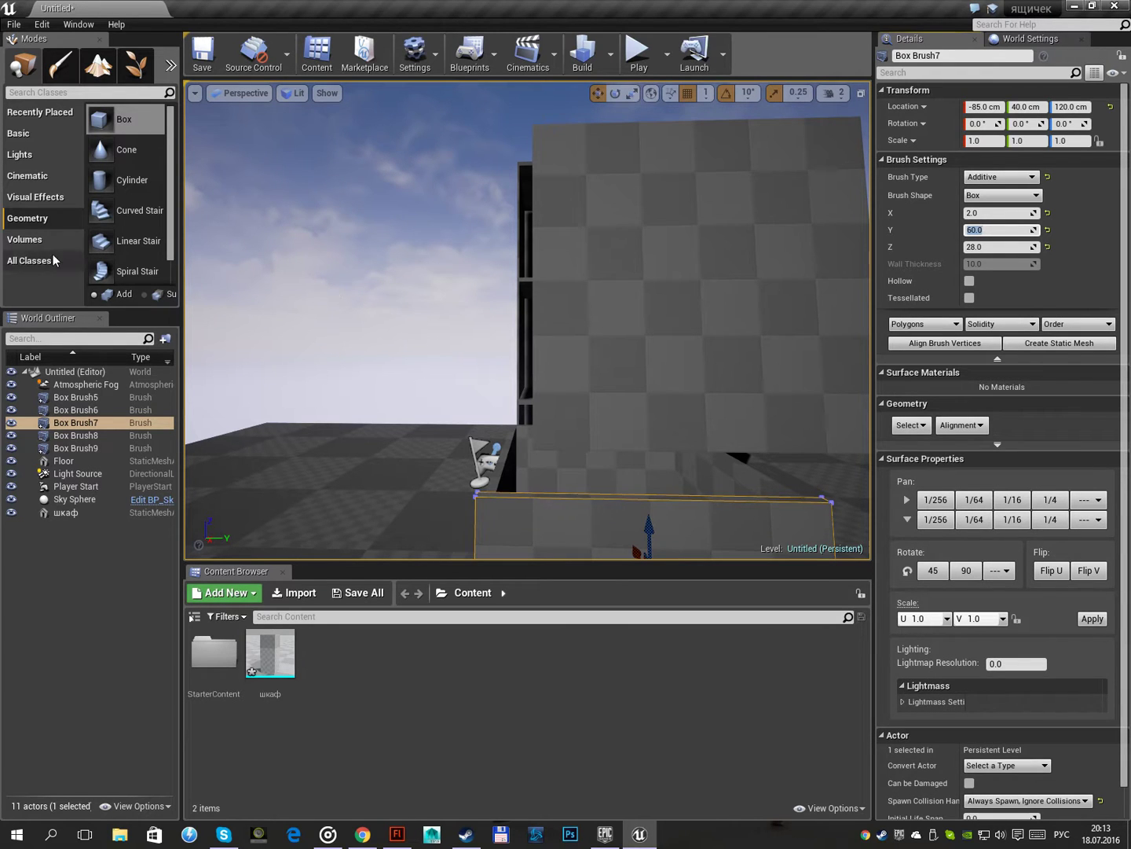
Reselect the subtractive panel and nudge it to Y 20
click(82, 436)
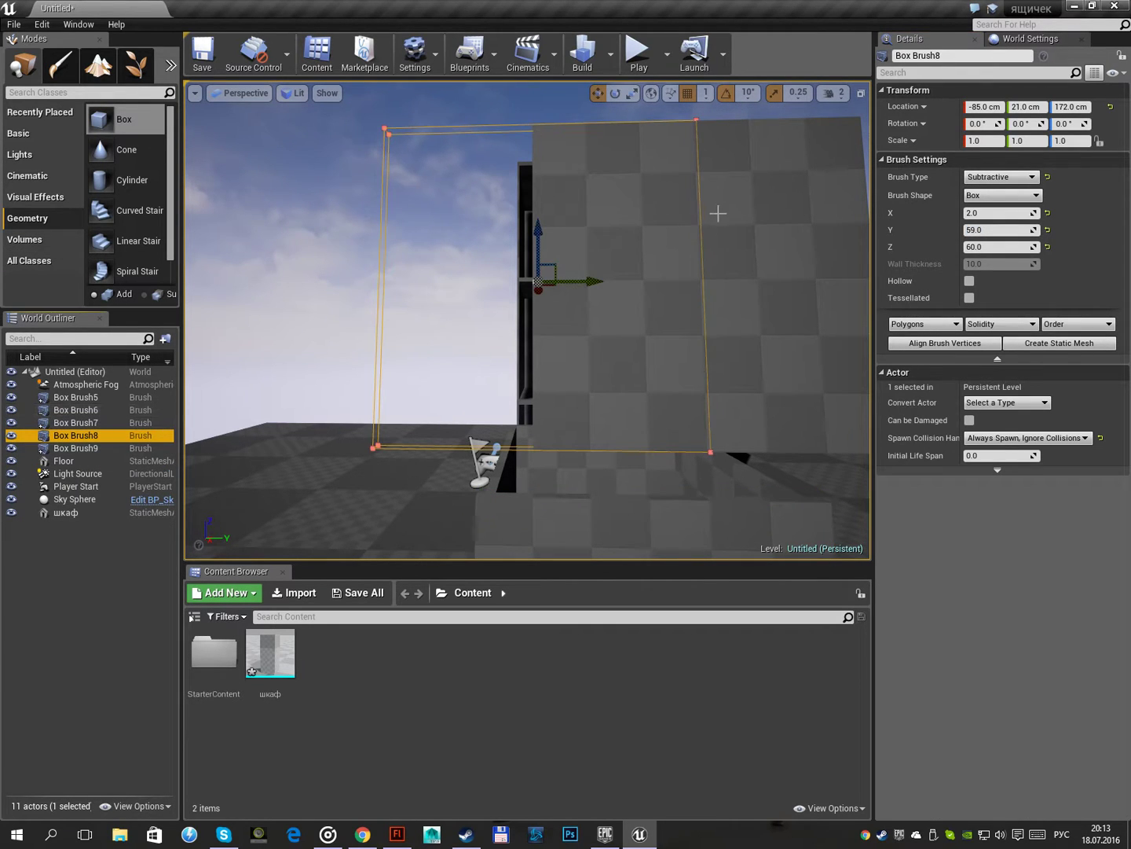
right_drag(717, 212, 735, 236)
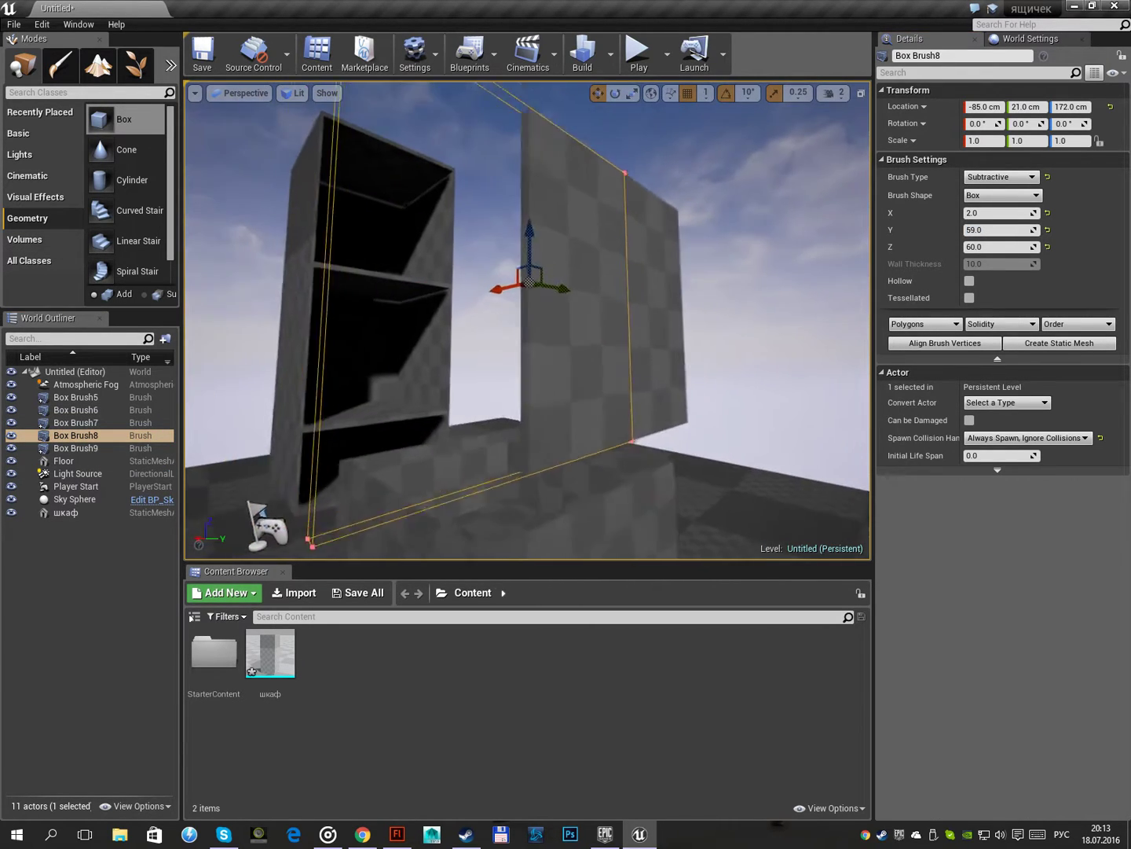
right_drag(575, 262, 574, 263)
drag(574, 262, 498, 270)
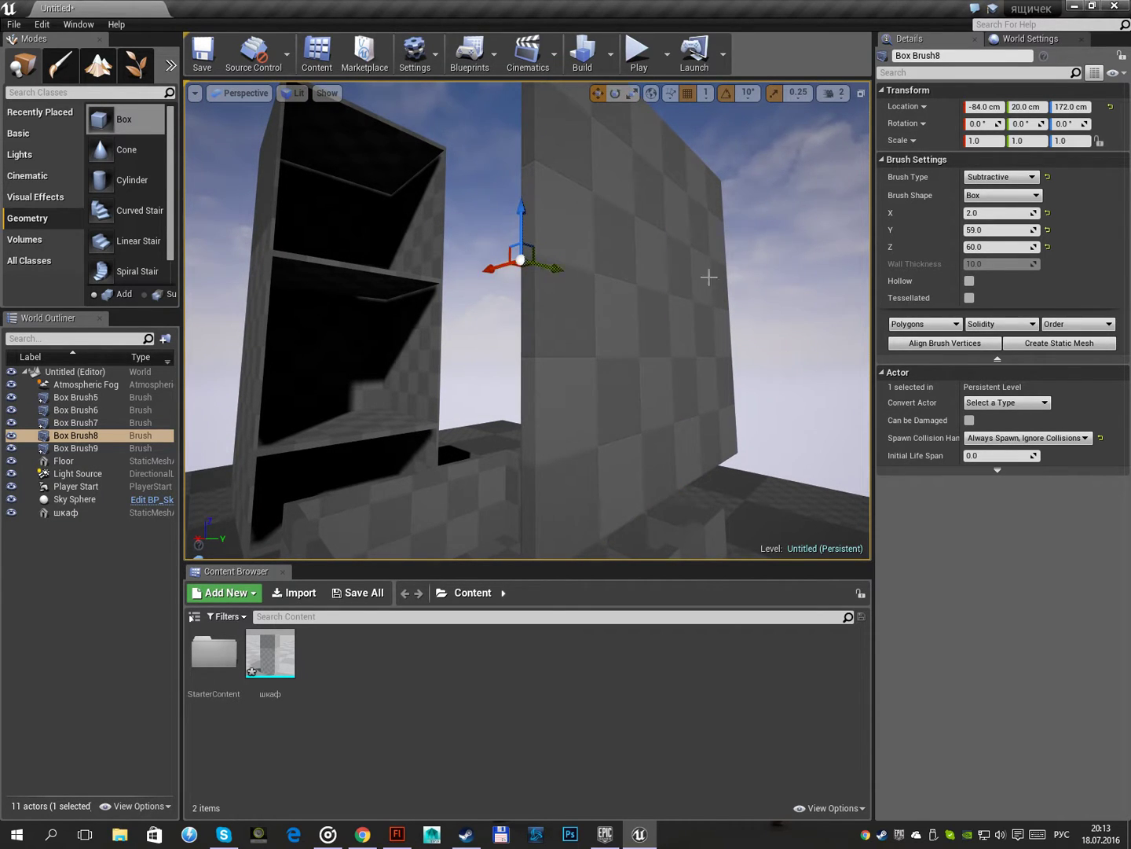
Combine Box Brush8 and Box Brush9 into a single static mesh named дверь
key(f)
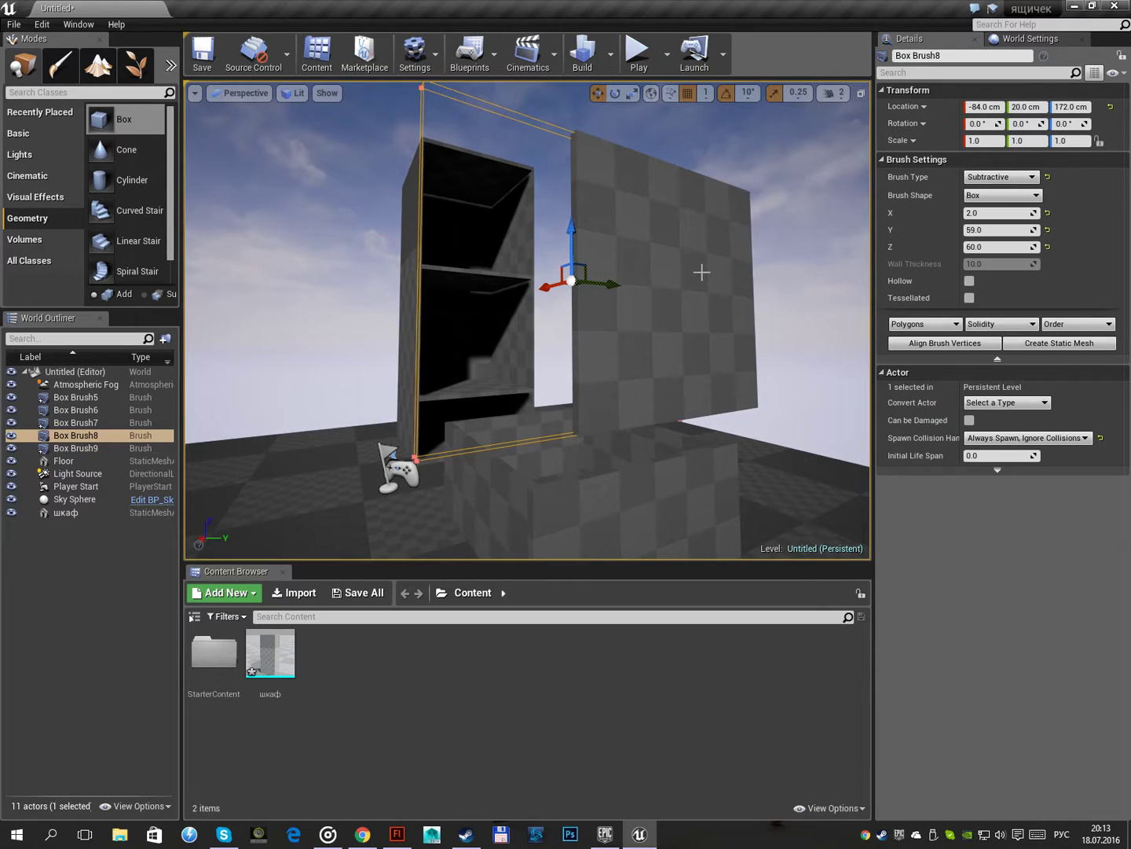
ctrl+click(703, 272)
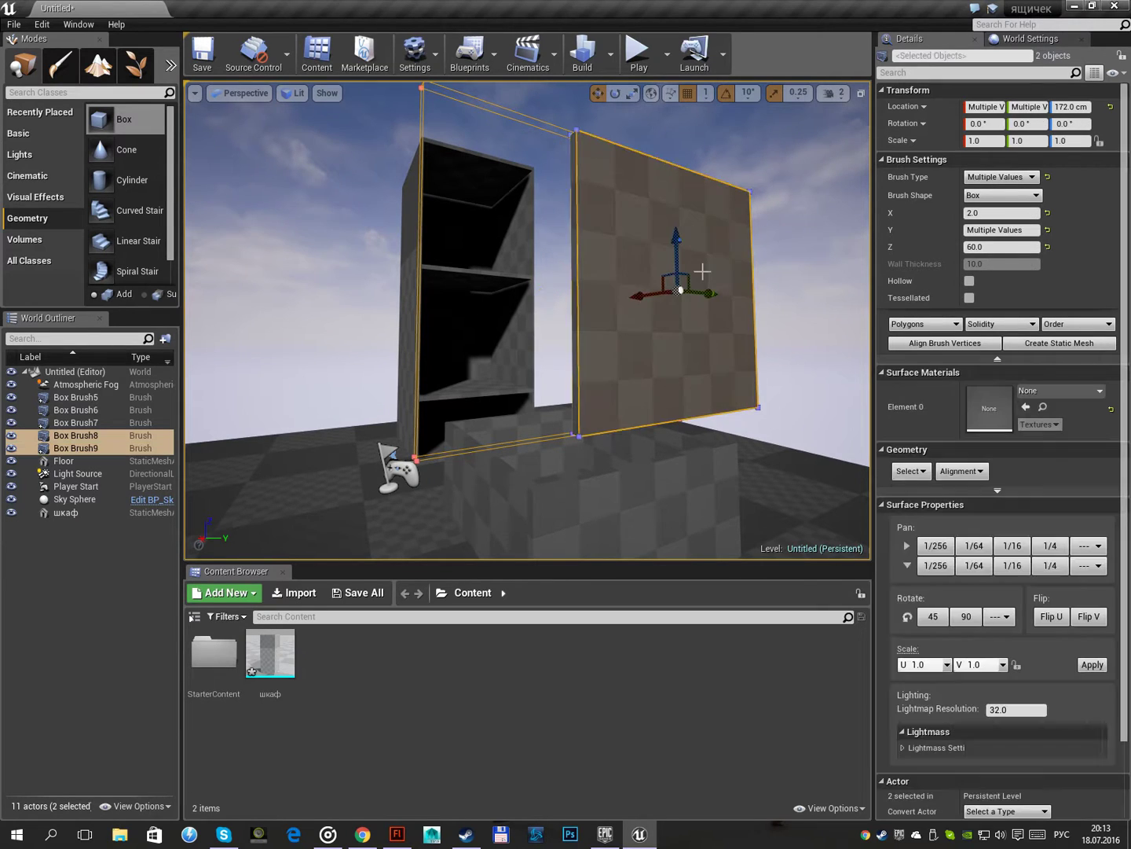
ctrl+click(96, 438)
click(97, 437)
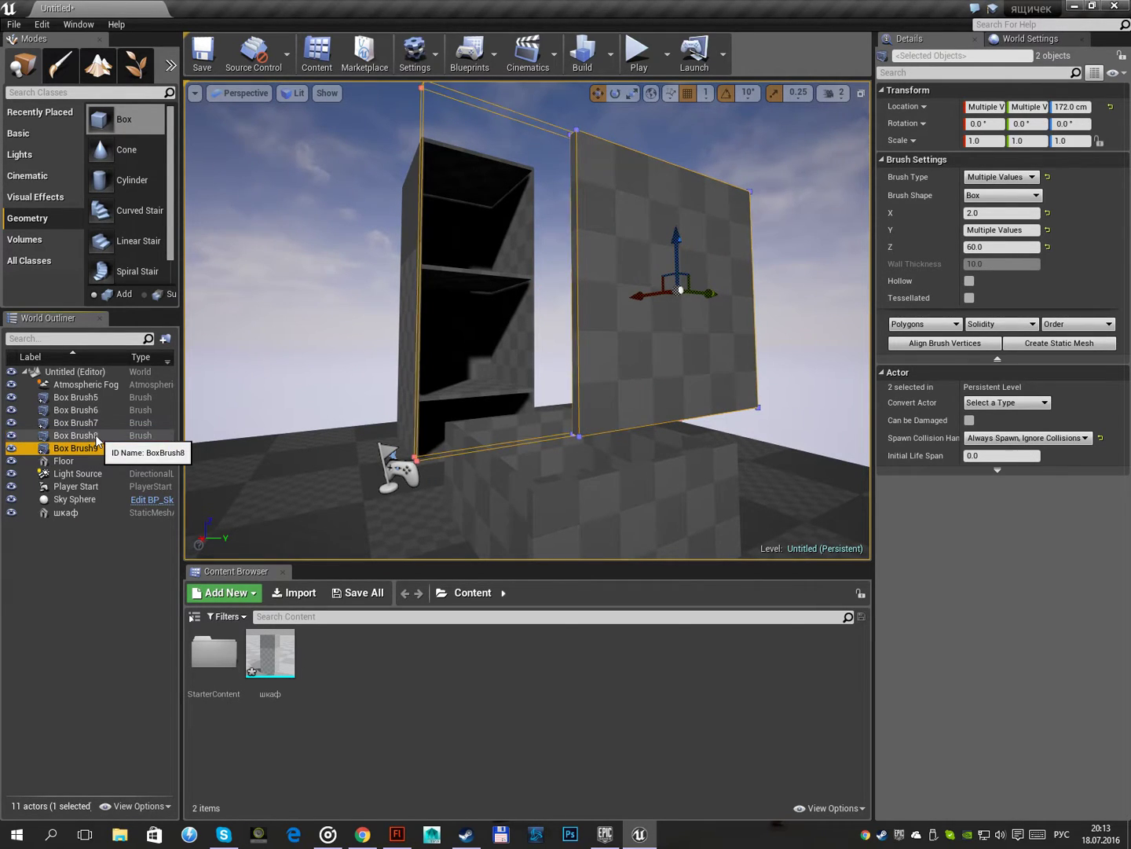
ctrl+click(94, 450)
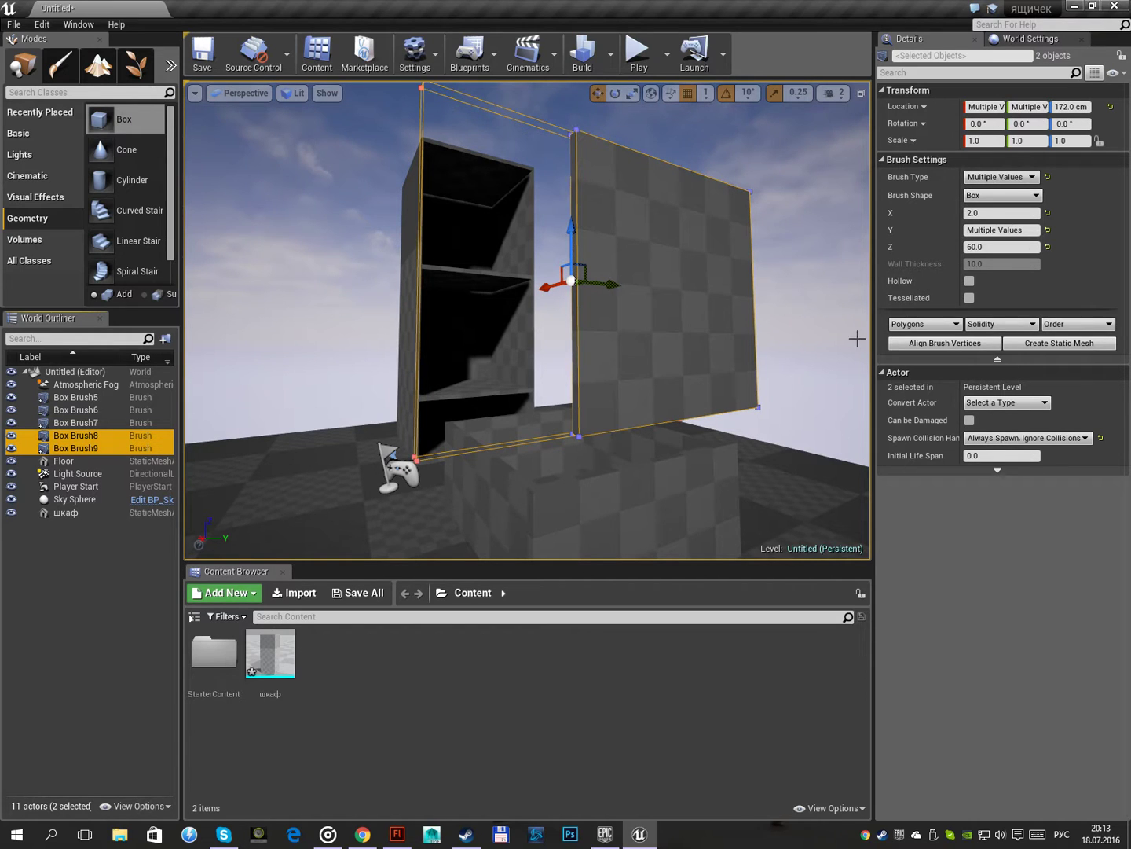
click(1049, 344)
text(дверь)
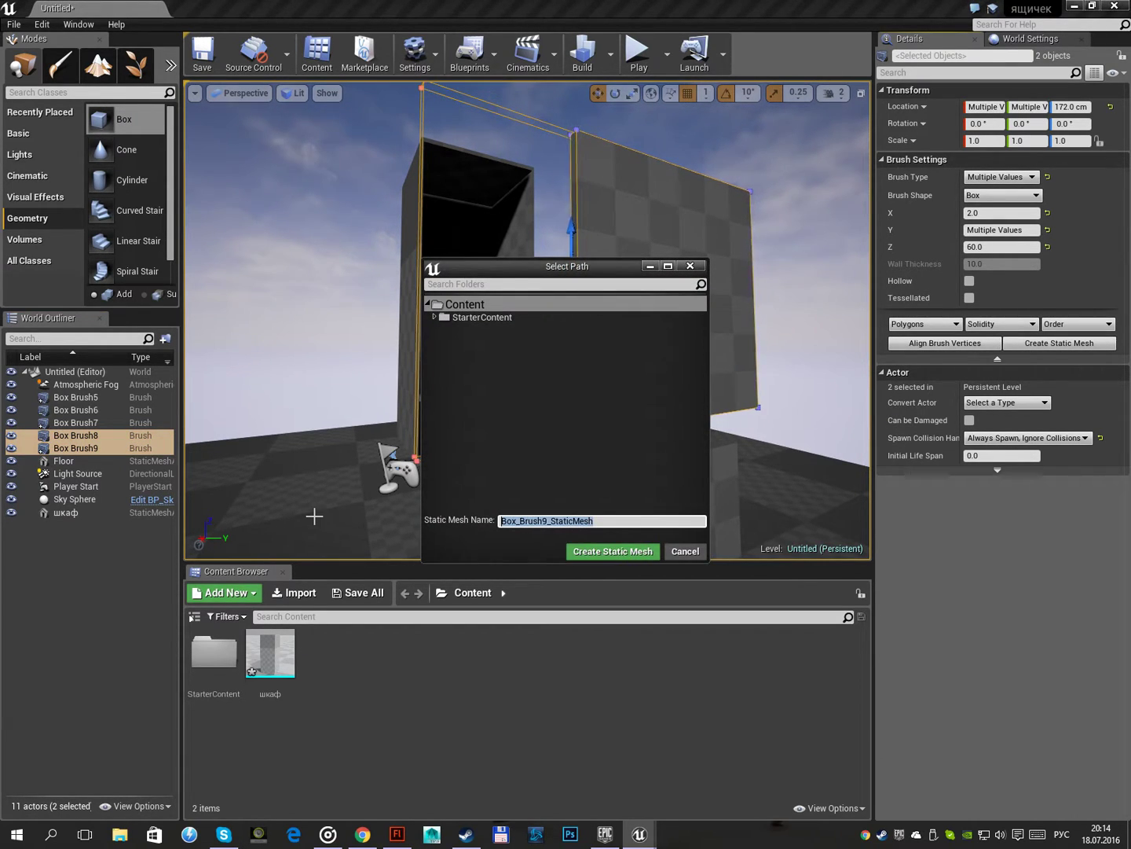
click(649, 552)
drag(440, 369, 261, 395)
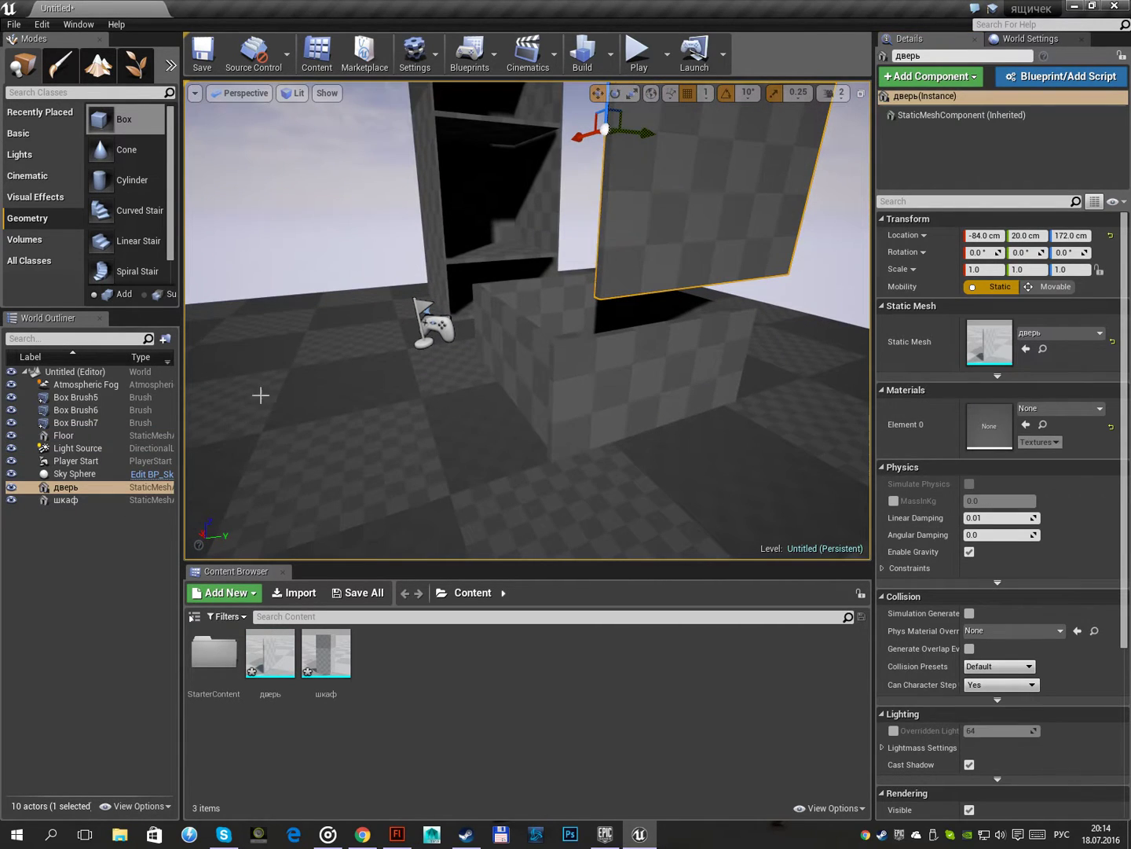
Turn drawer brushes Box Brush5–7 into a static mesh named ящик
click(67, 422)
shift+click(67, 400)
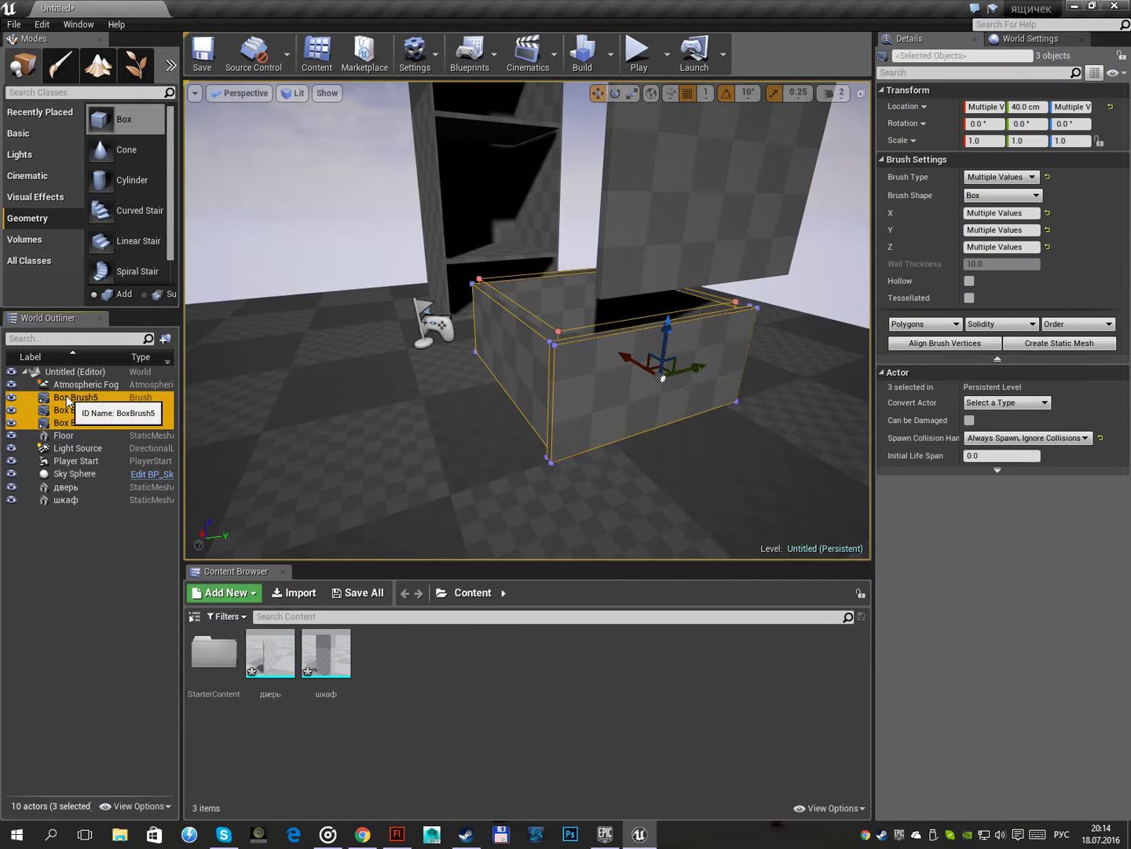
click(1058, 344)
text(ящик)
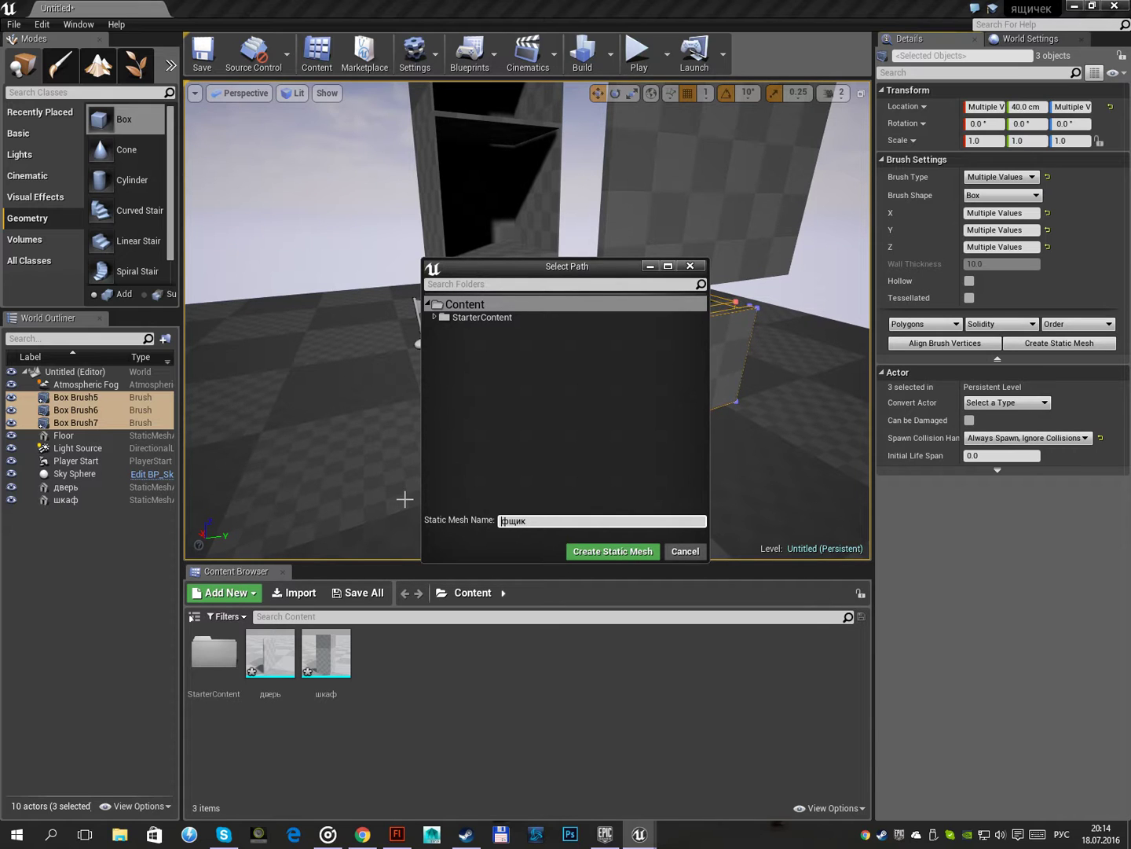
click(634, 552)
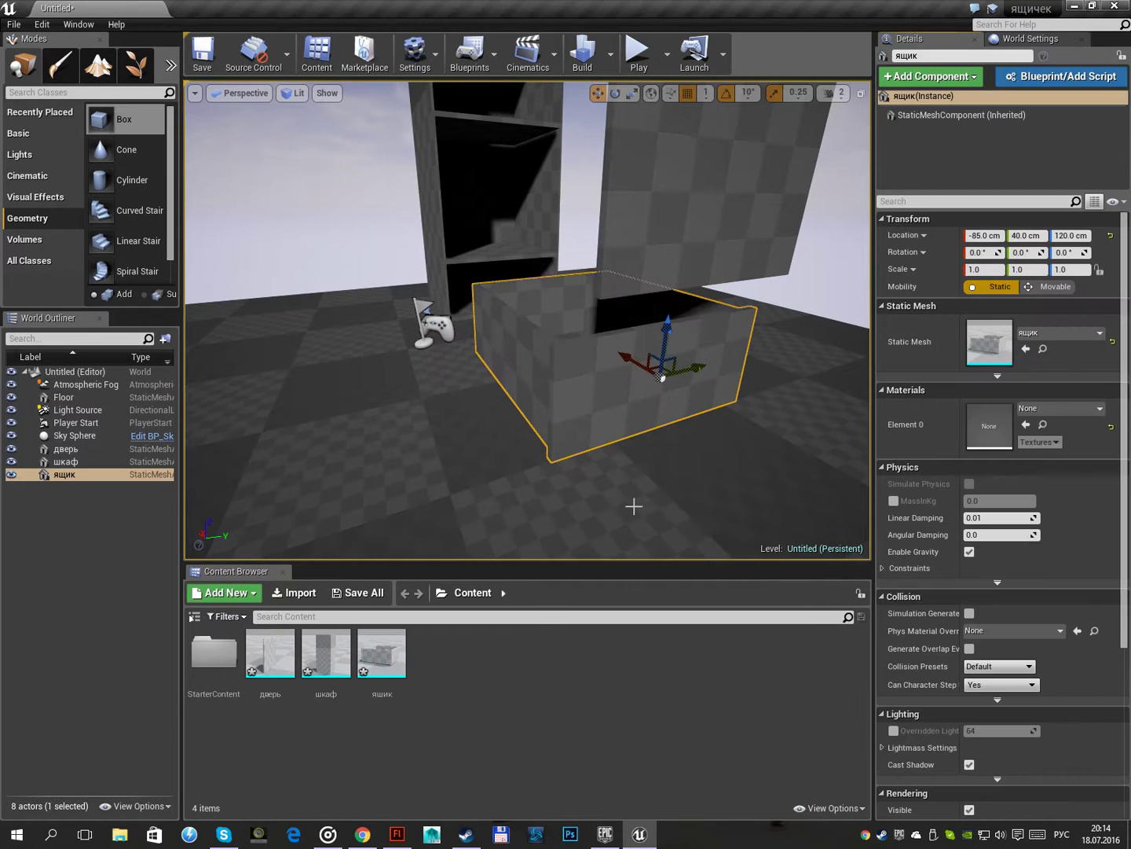
Create a new material named красный in Content and open it
right_click(417, 676)
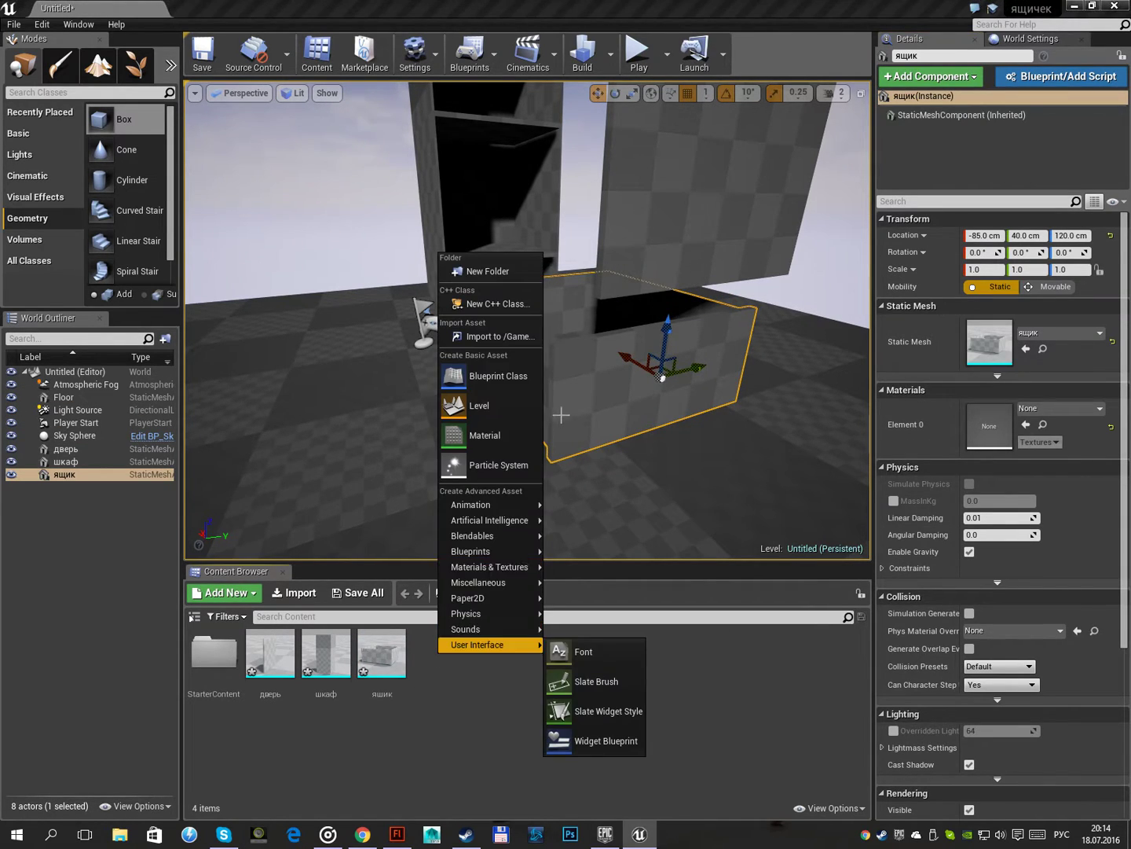
click(500, 431)
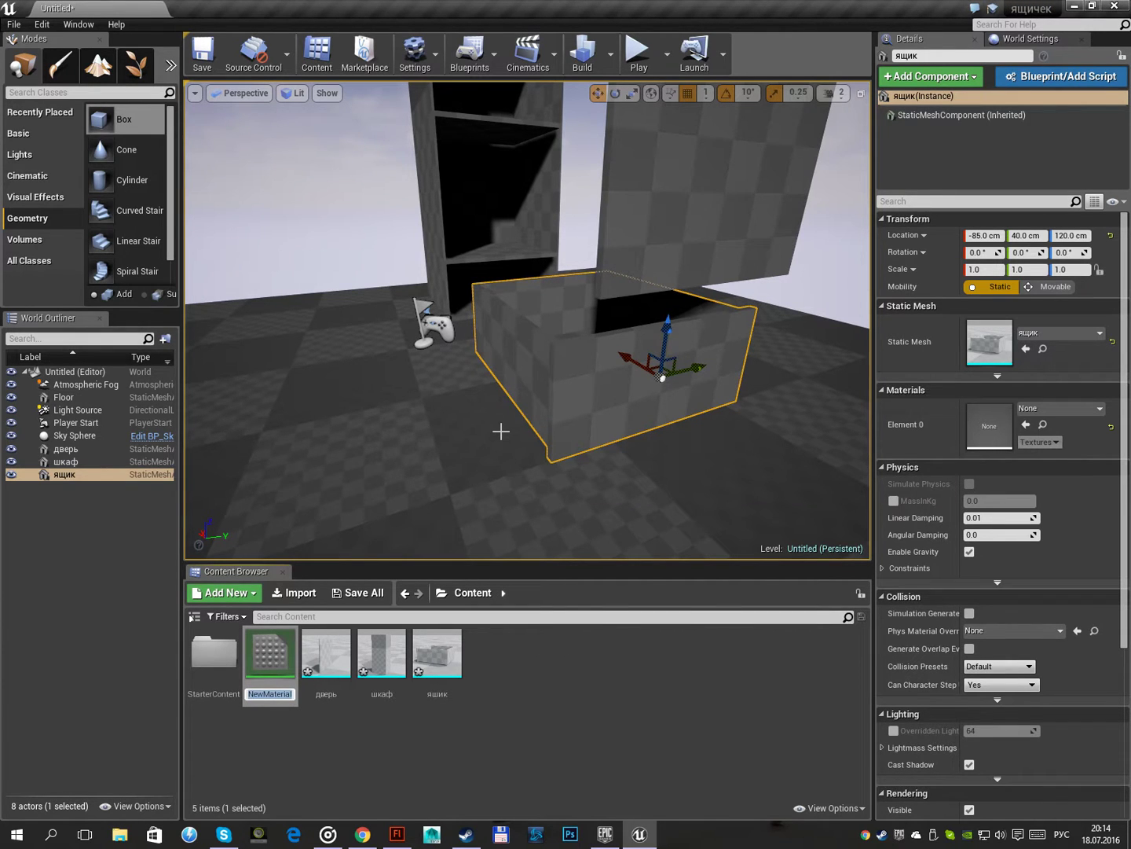
text(красный)
key(Return)
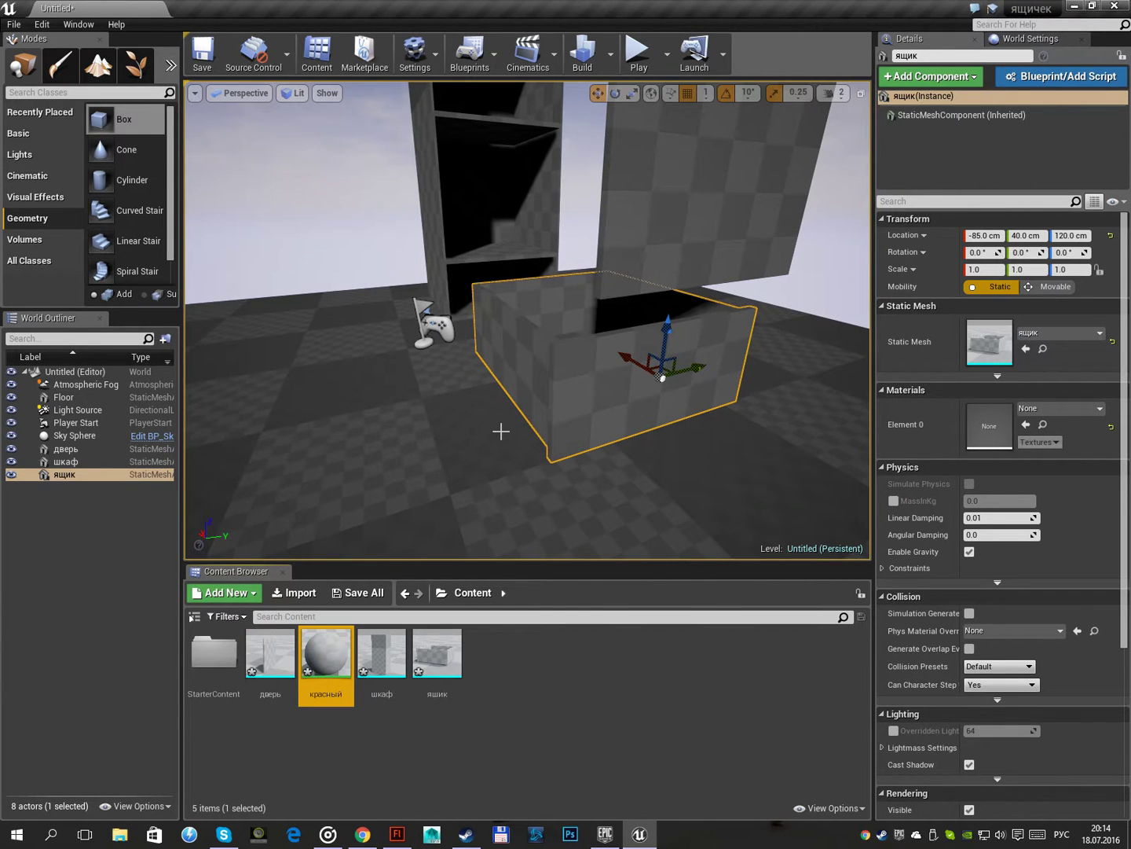
double_click(307, 660)
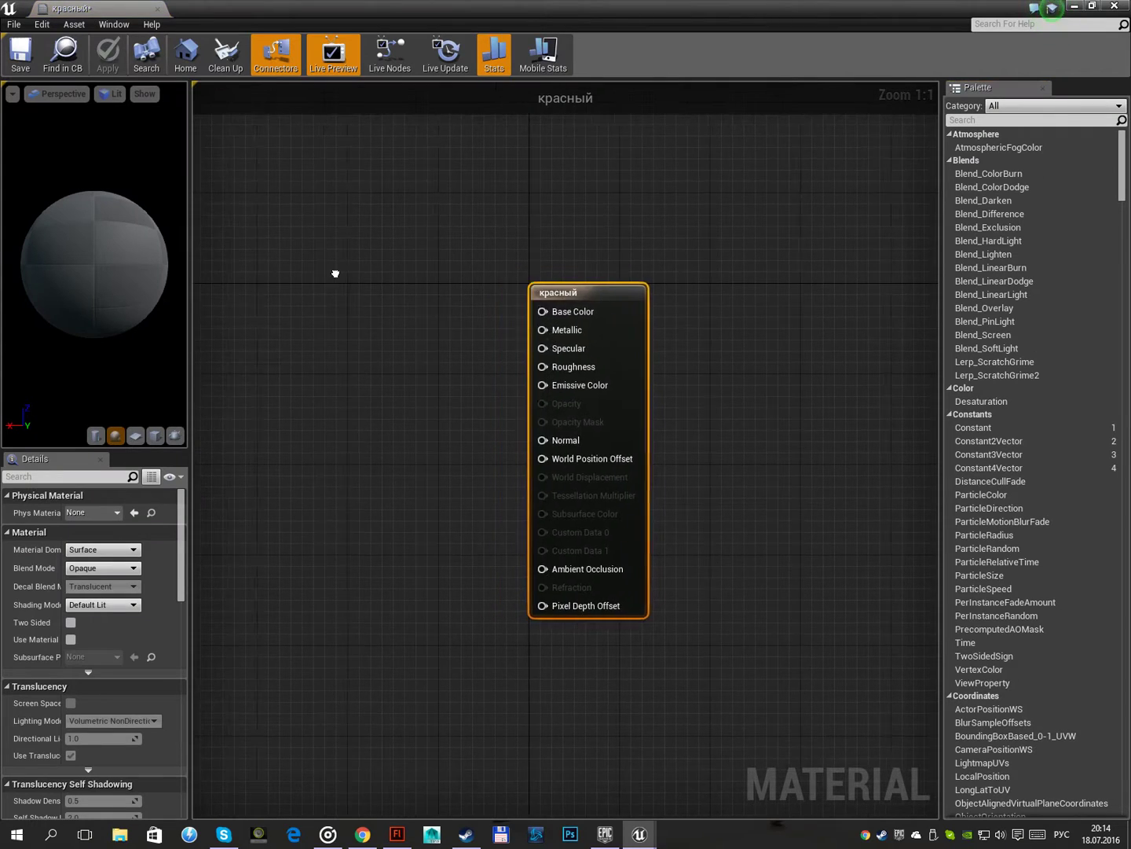
Wire a Constant3Vector into Base Color and set it to red (0.91, 0.0976, 0.197)
click(312, 315)
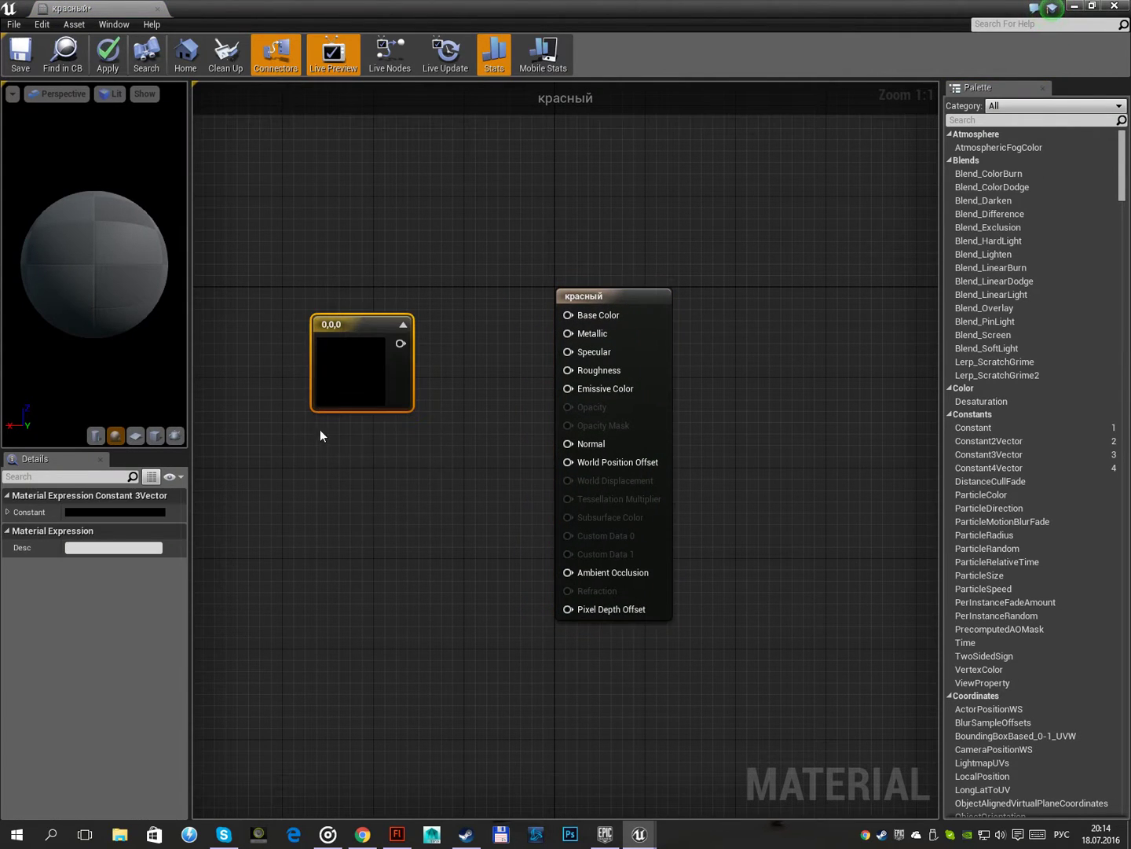
click(331, 480)
click(337, 548)
drag(400, 342, 568, 315)
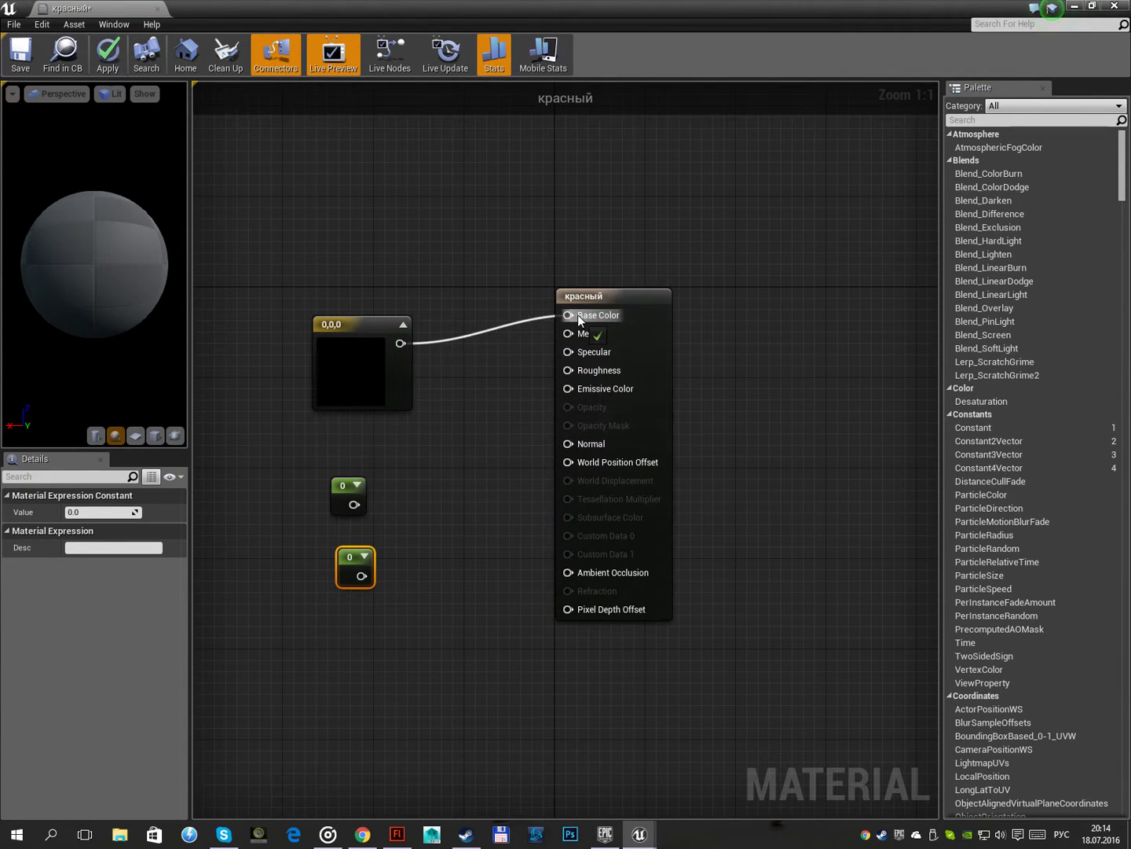
double_click(355, 364)
drag(495, 481, 513, 477)
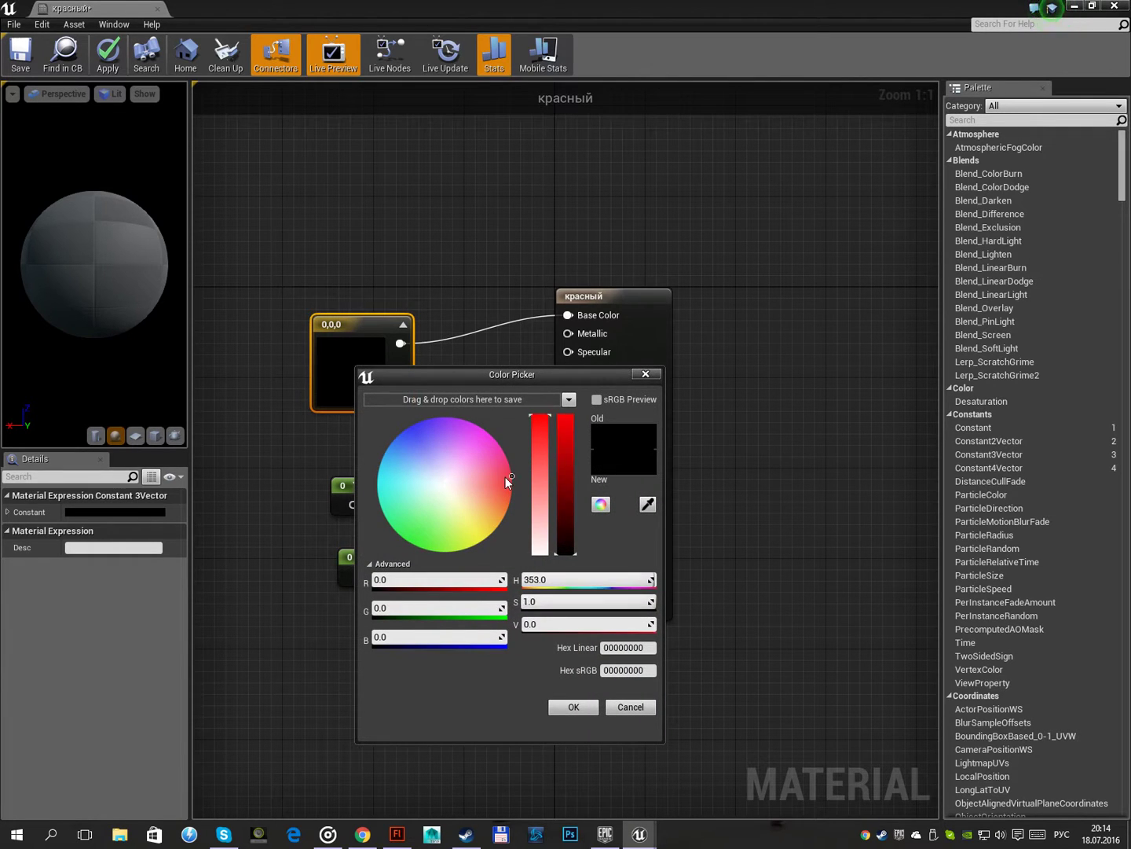
click(571, 429)
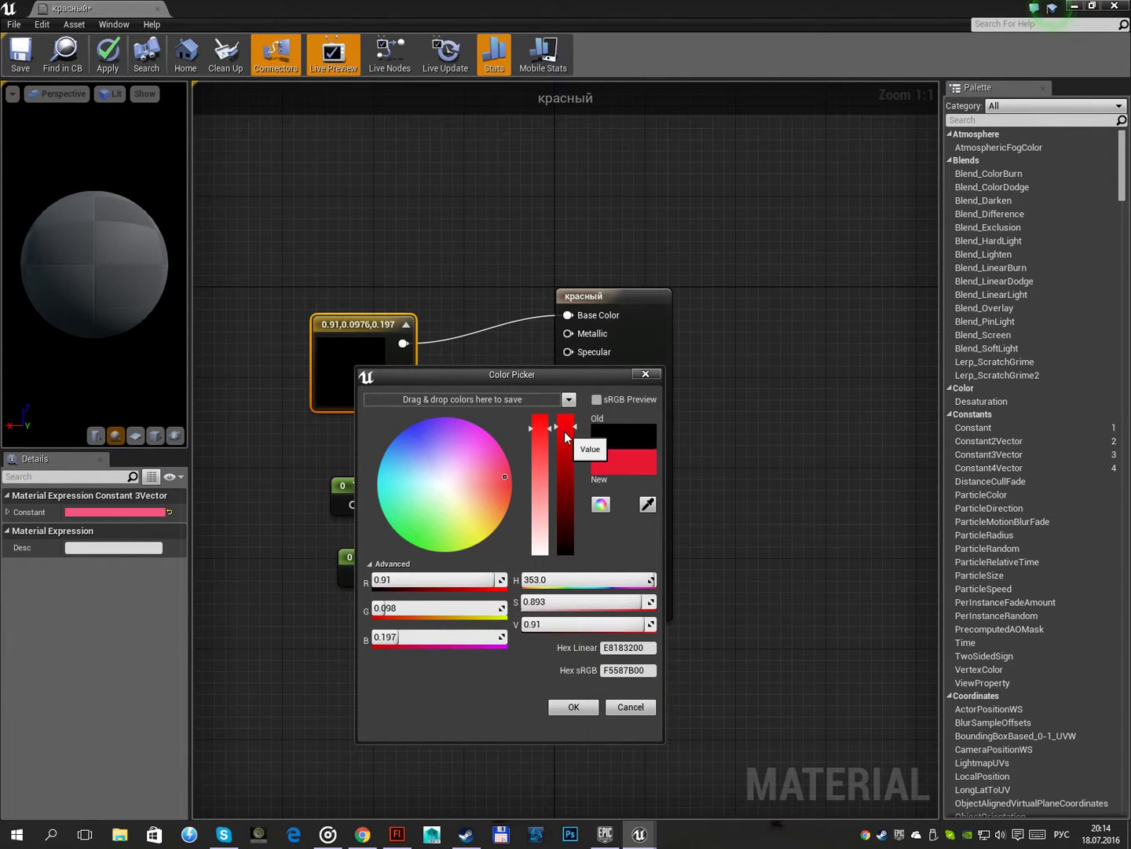
click(575, 707)
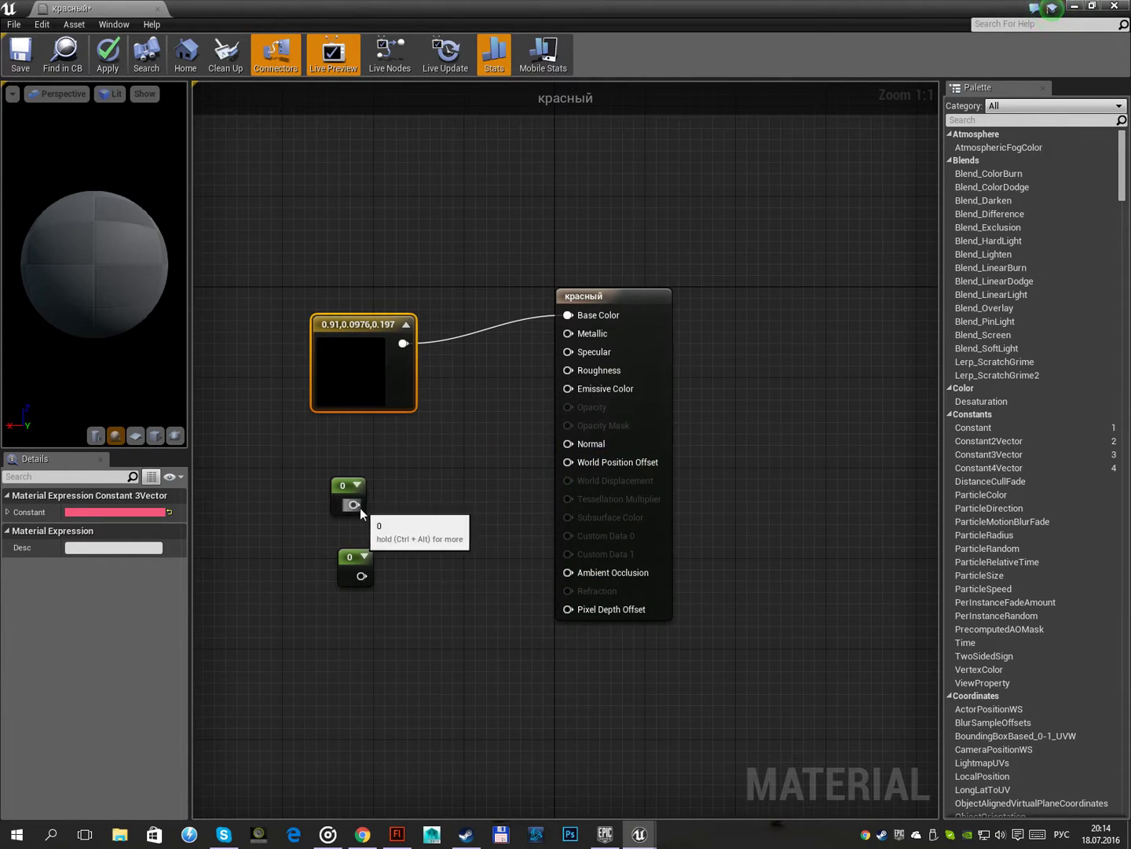
Connect constants for Metallic 0.2752 and Roughness 0.1835, then save the material
mouse_move(360, 508)
mouse_down()
mouse_move(576, 339)
mouse_move(354, 505)
mouse_up()
click(571, 336)
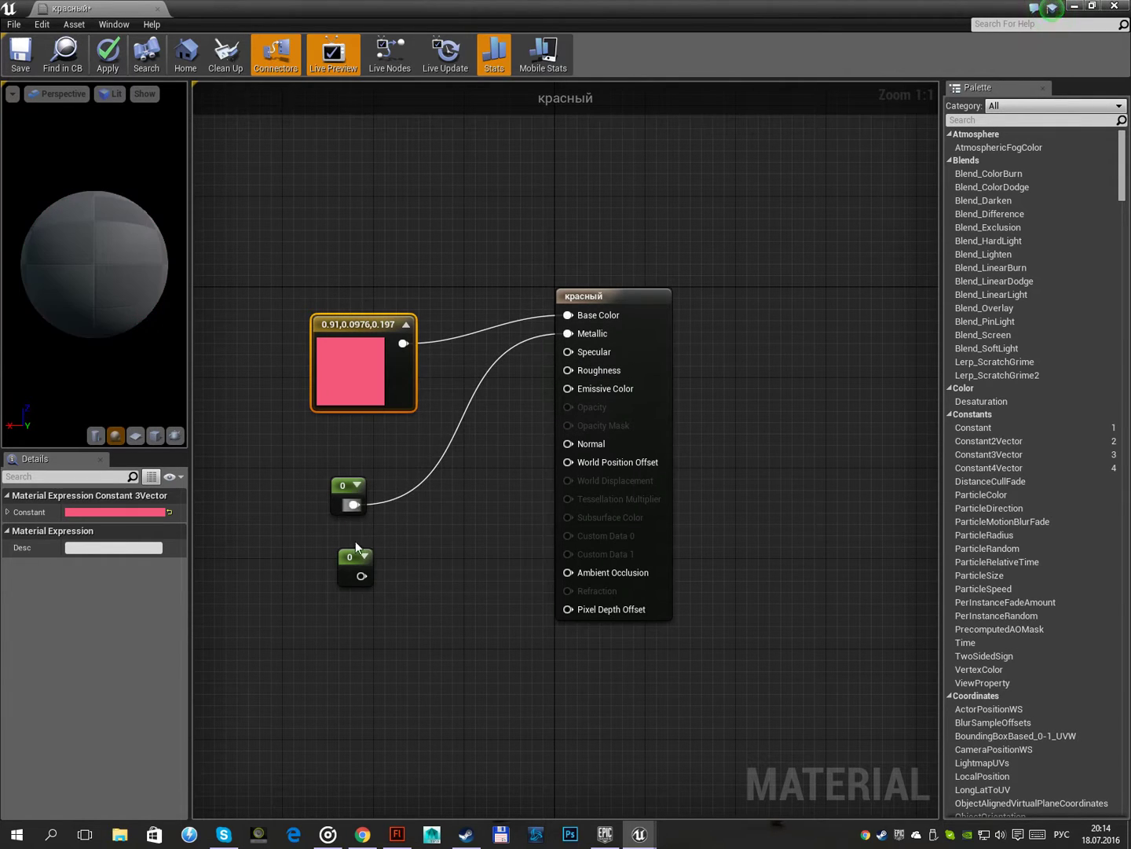
drag(424, 534, 569, 370)
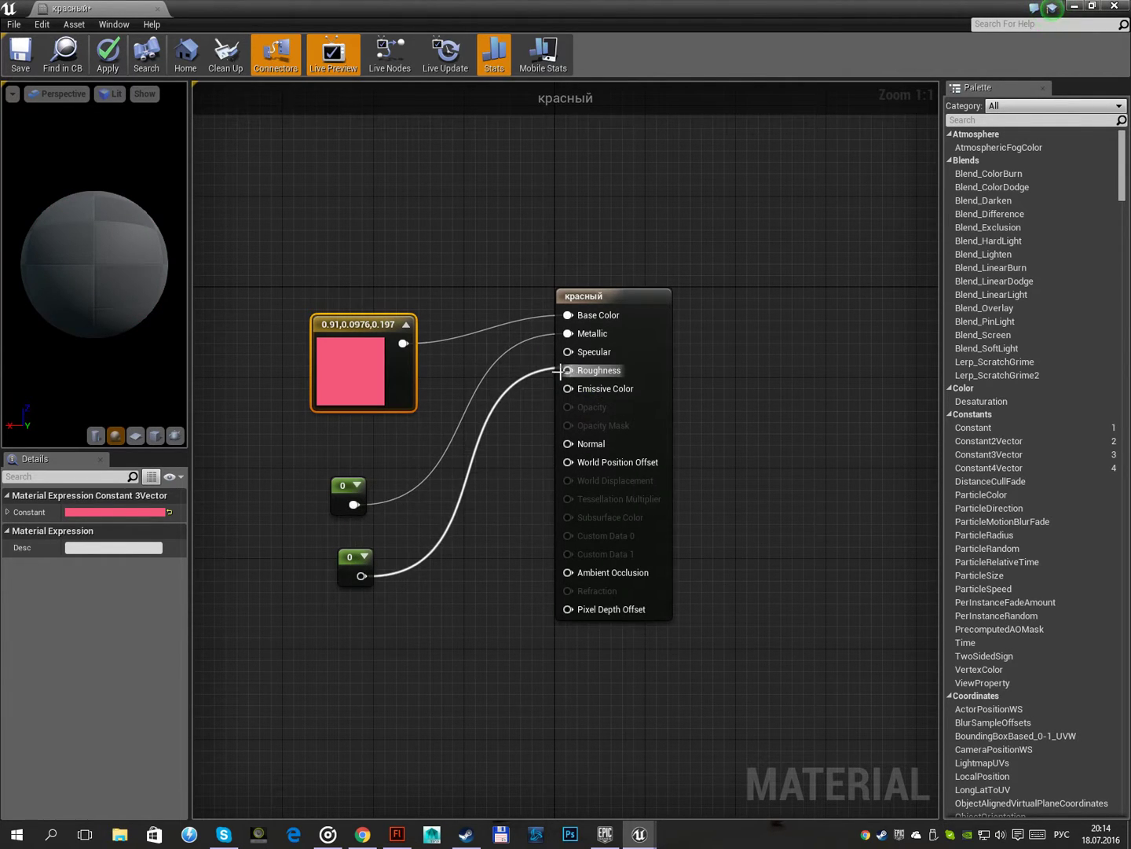
click(343, 487)
drag(95, 512, 102, 512)
click(352, 568)
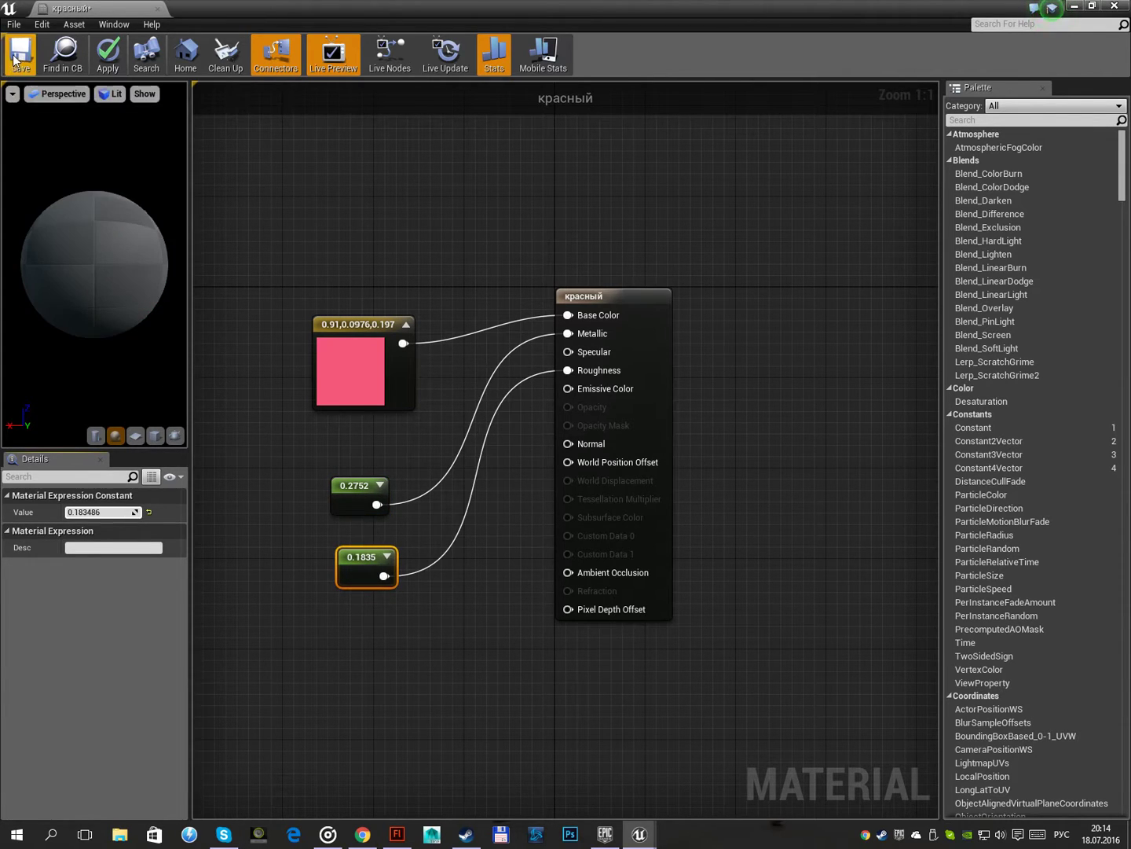
click(21, 55)
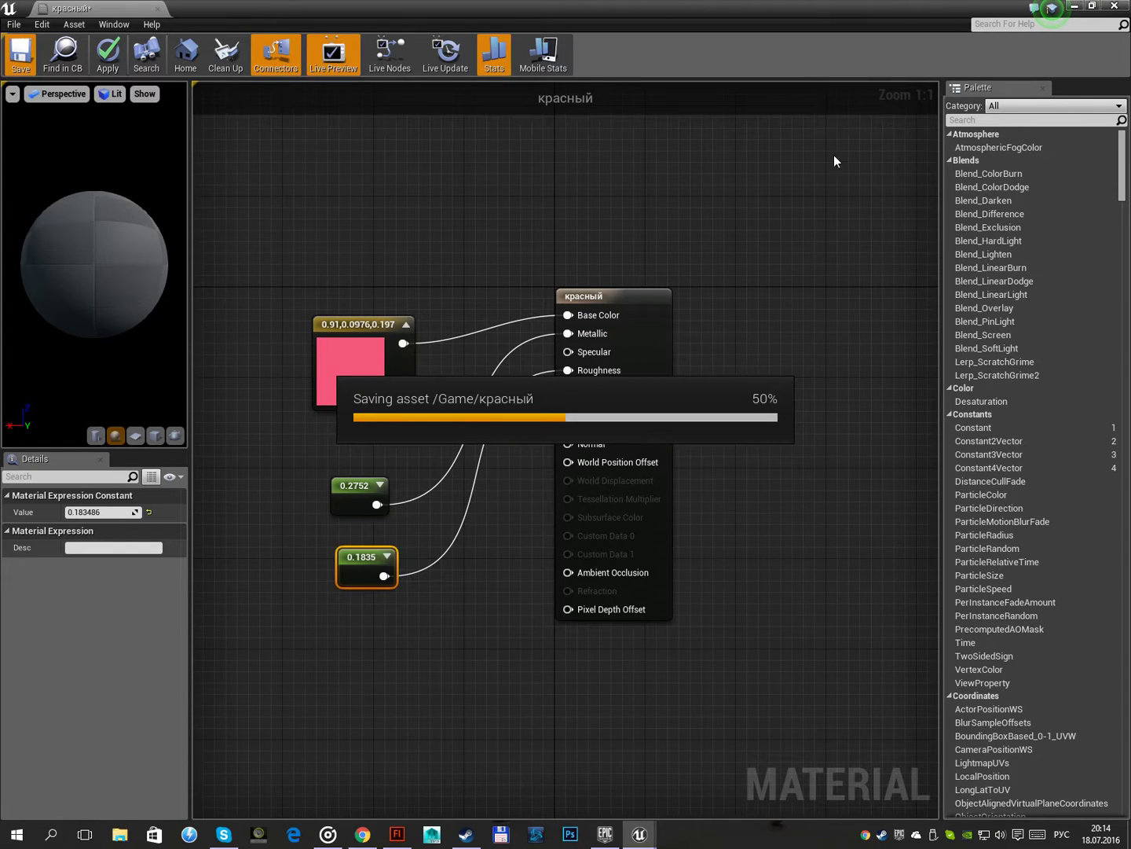
click(1074, 9)
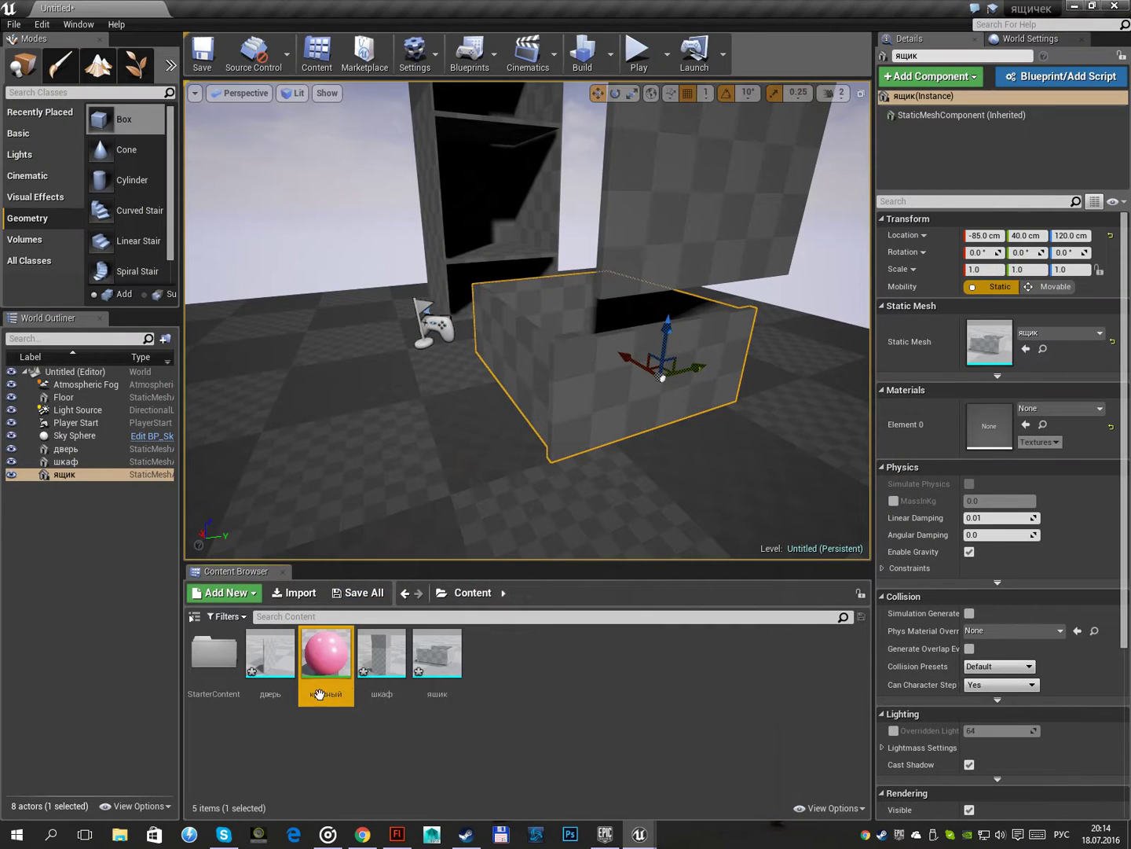
Duplicate the красный material as тёмный
right_click(326, 667)
click(433, 423)
text(темный)
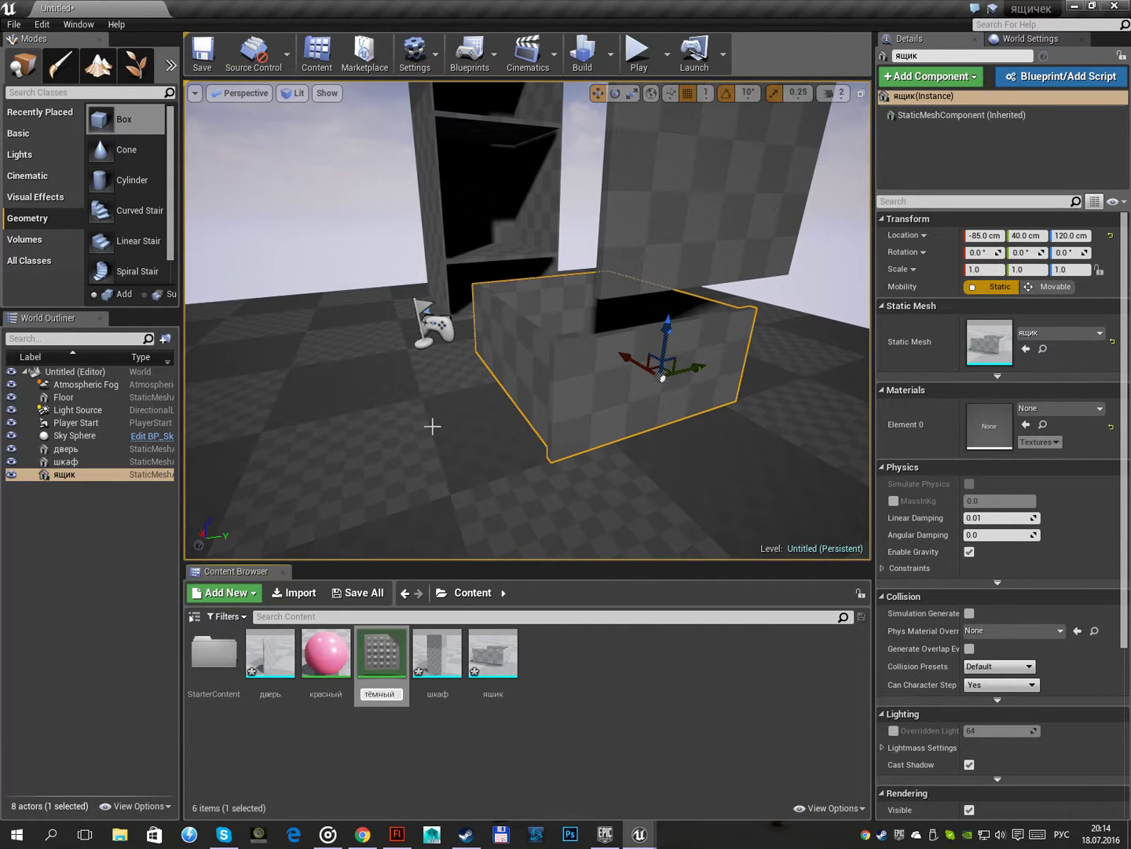
key(Return)
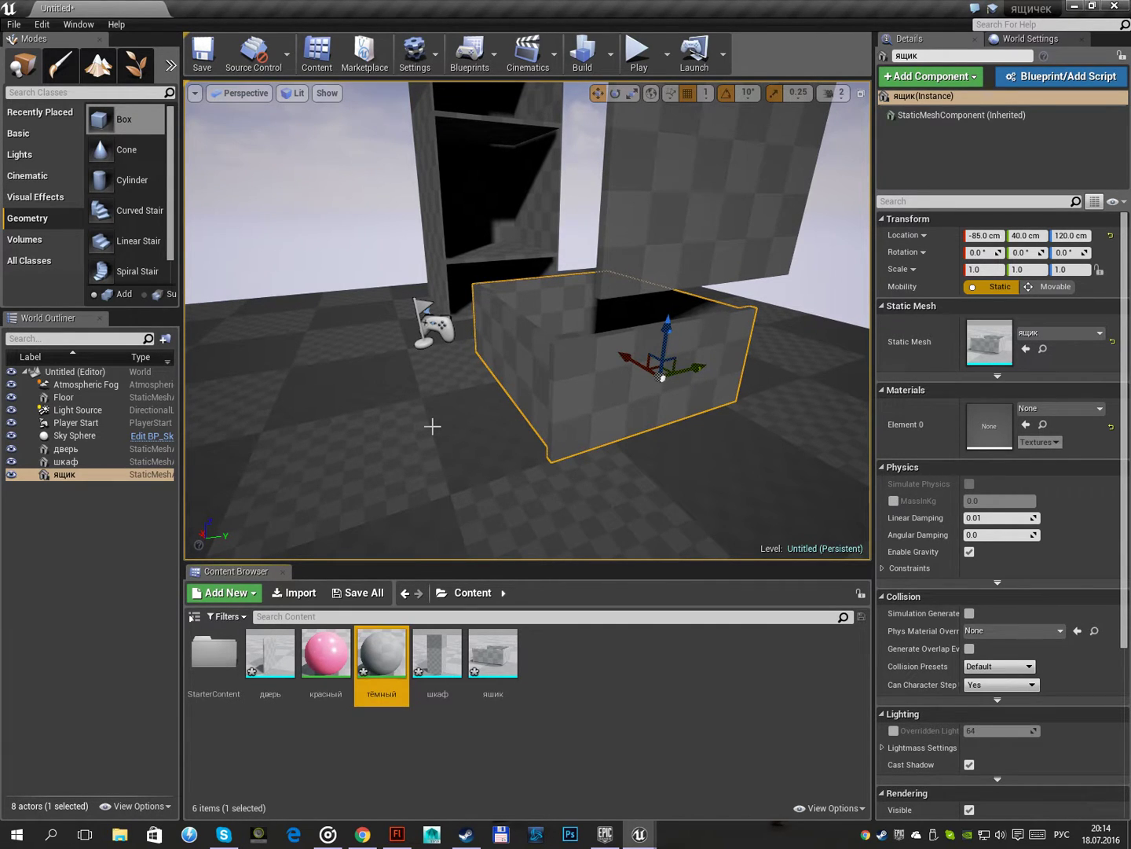
Darken тёмный's base colour to 0.65, 0.0697, 0.141, save it, and open the шкаф mesh
double_click(381, 673)
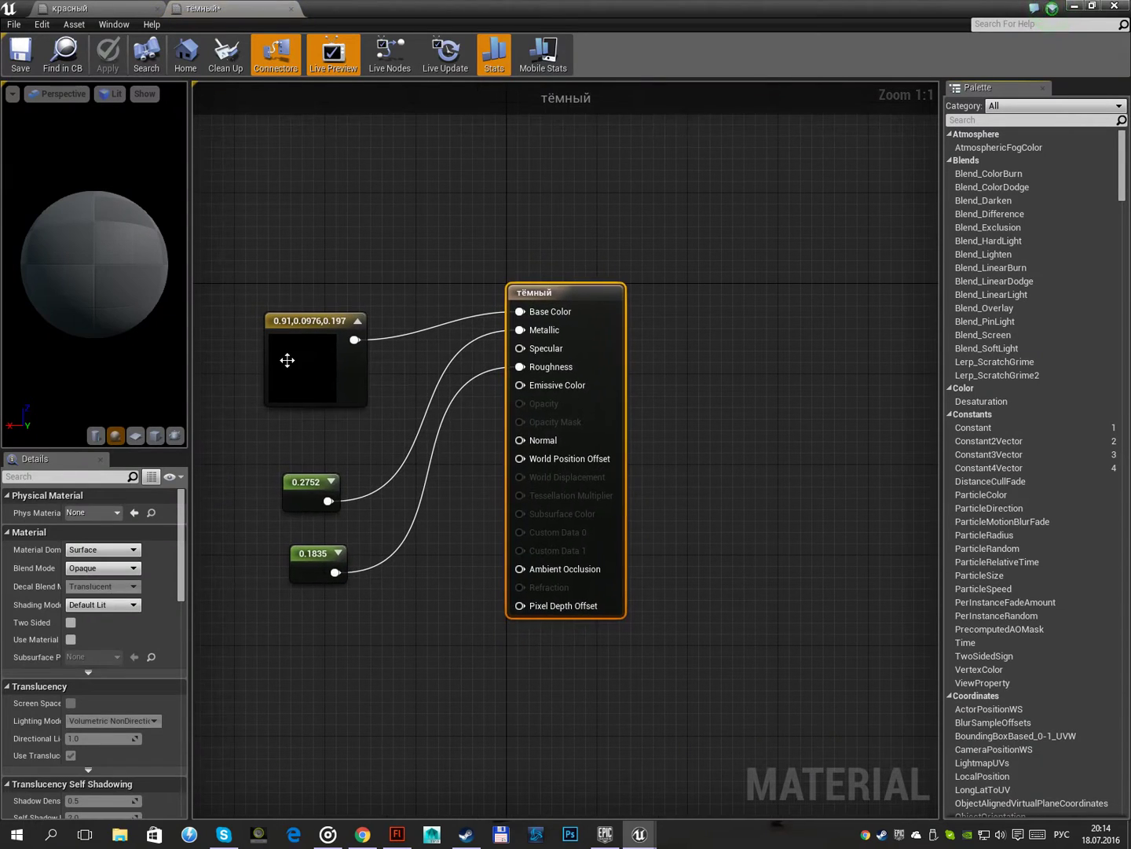
double_click(286, 360)
drag(505, 421, 505, 457)
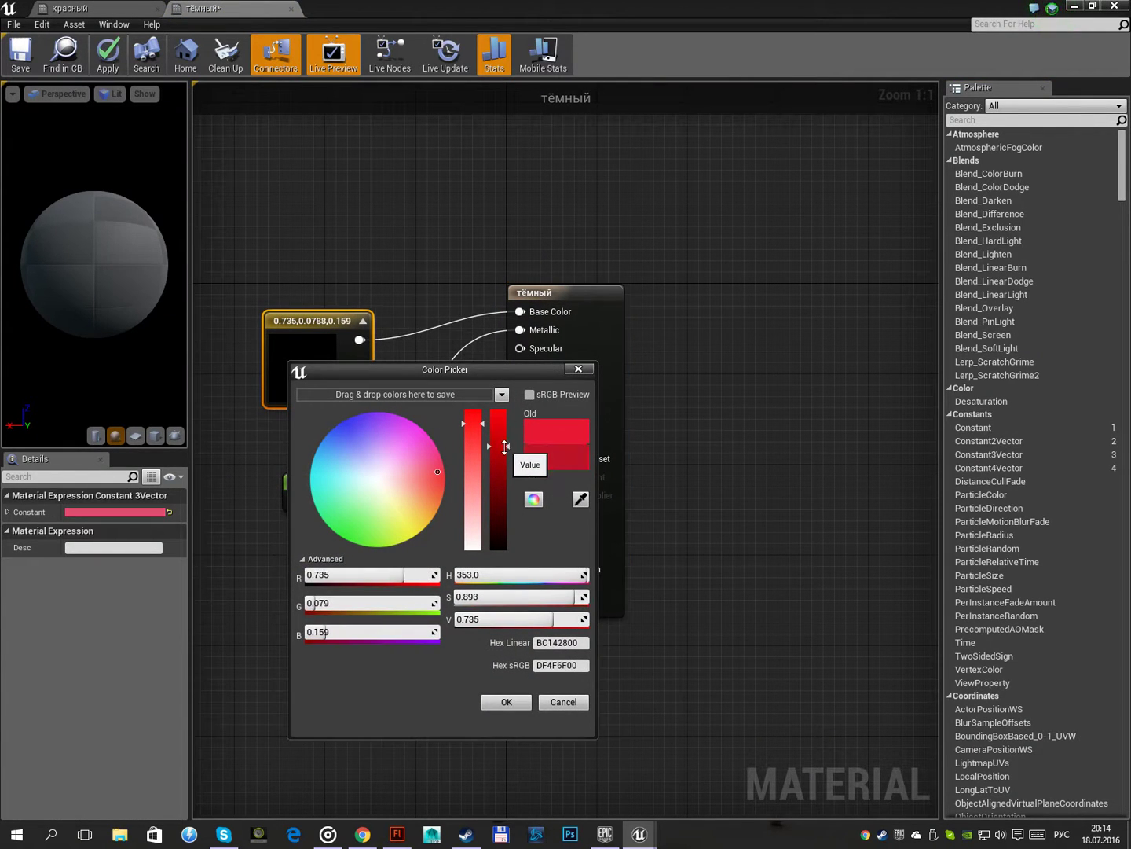
click(515, 698)
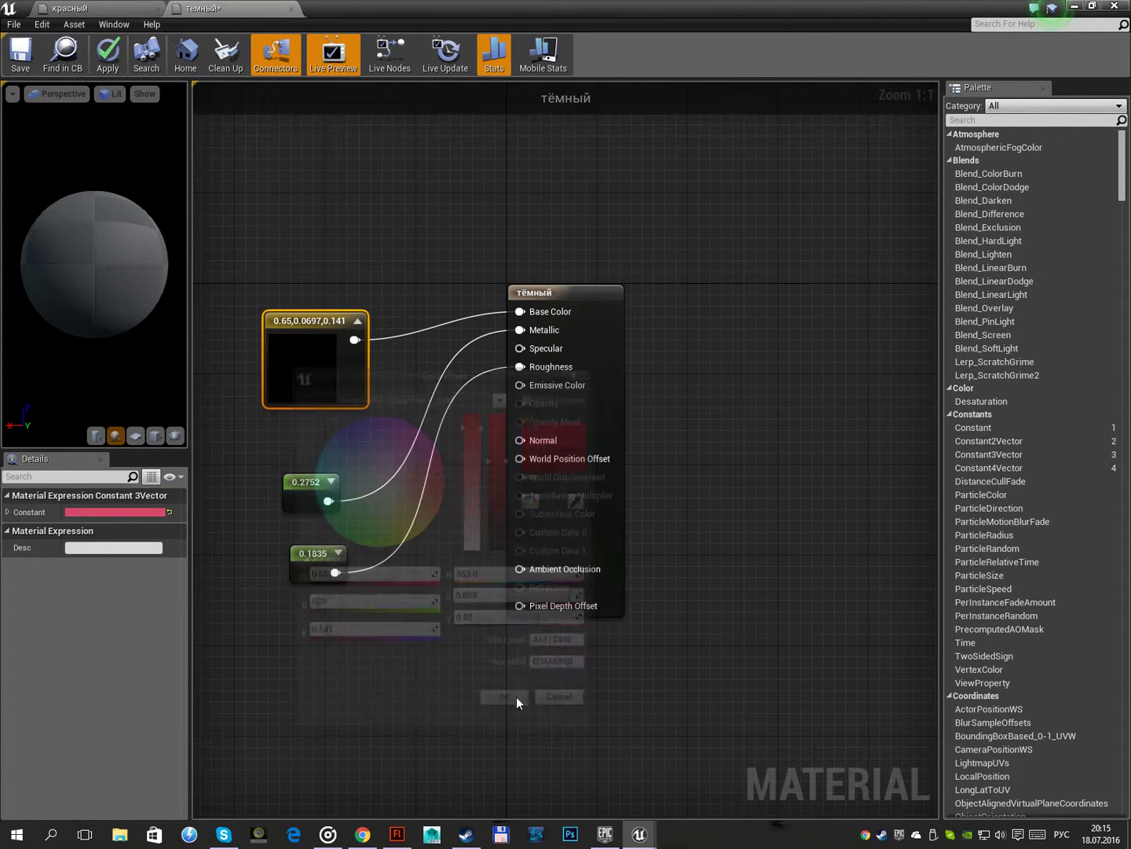
click(21, 55)
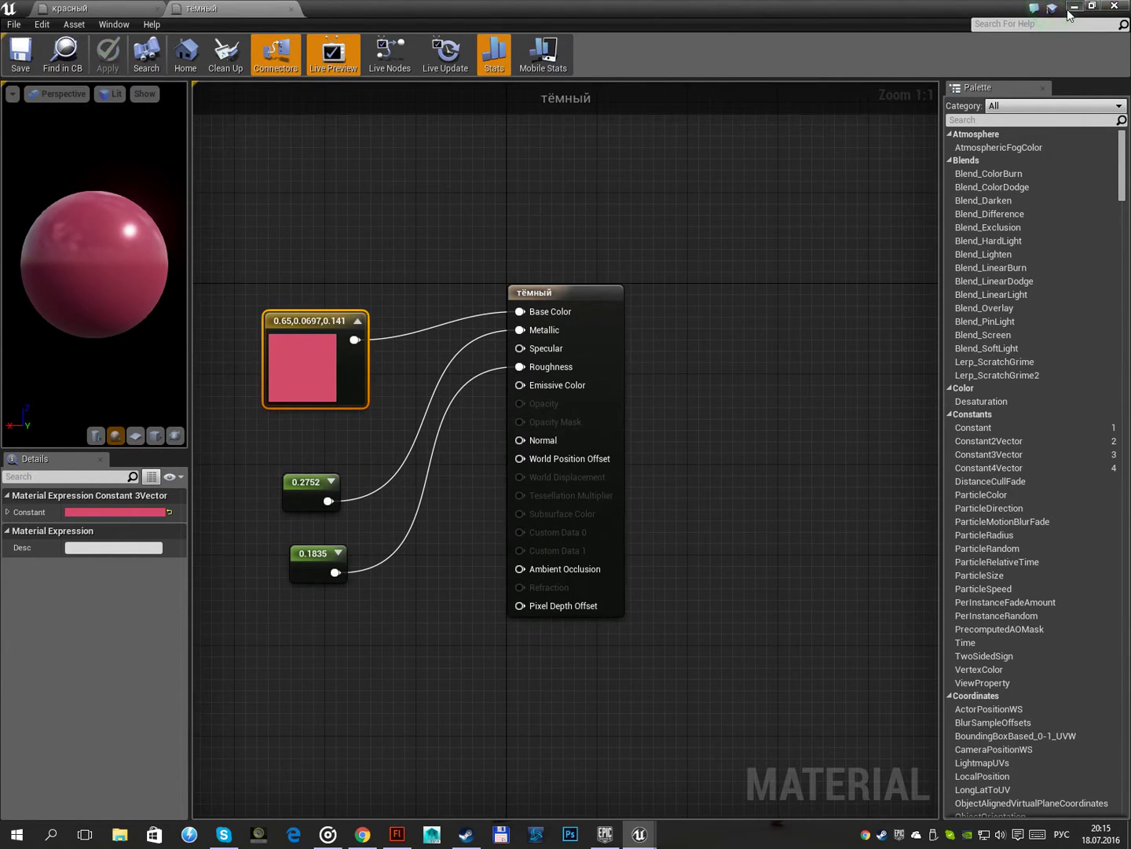
click(1070, 11)
double_click(447, 644)
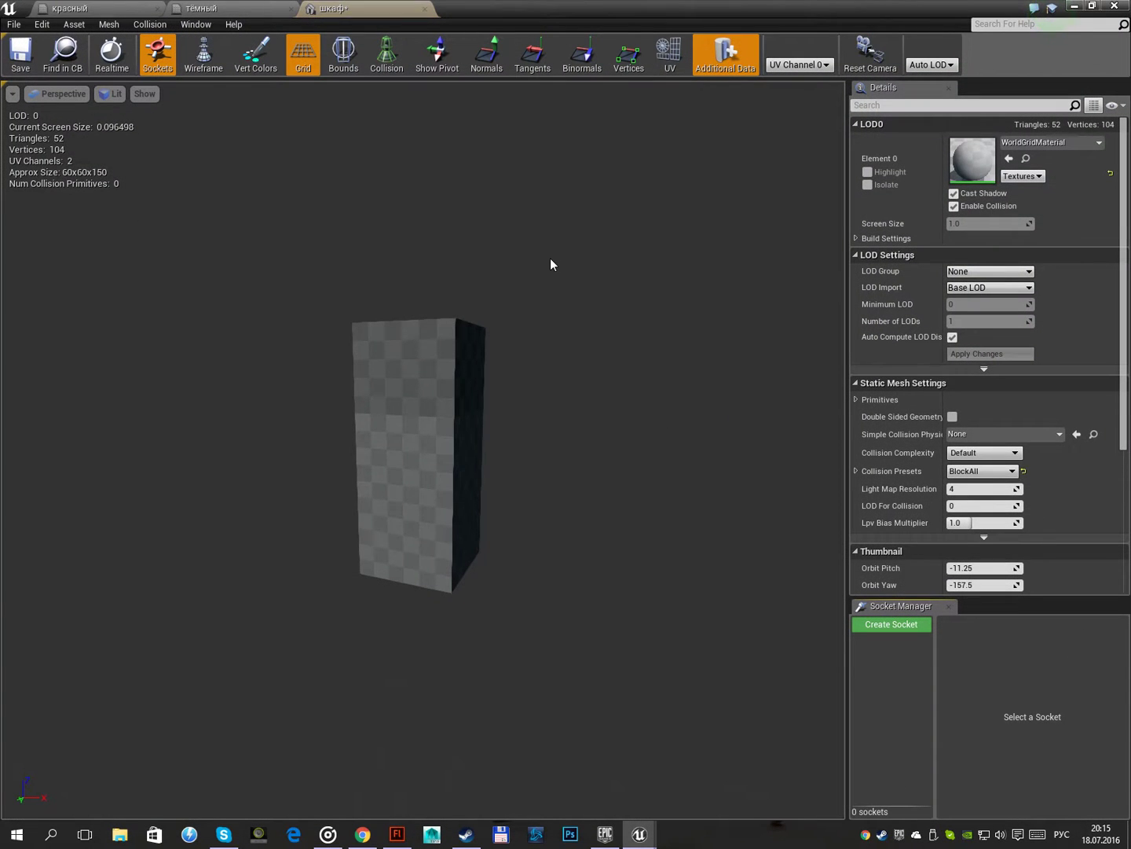
Assign the тёмный material to the шкаф mesh's Element 0
click(1034, 143)
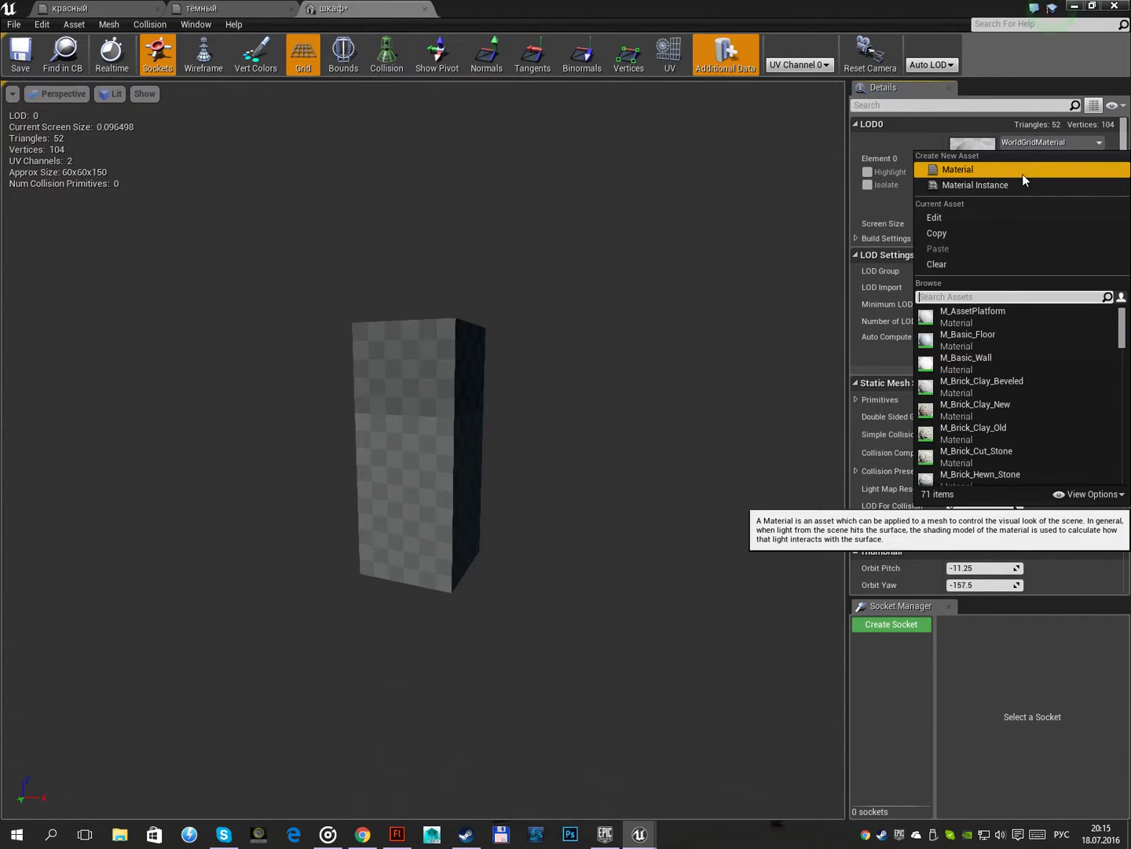
text(т)
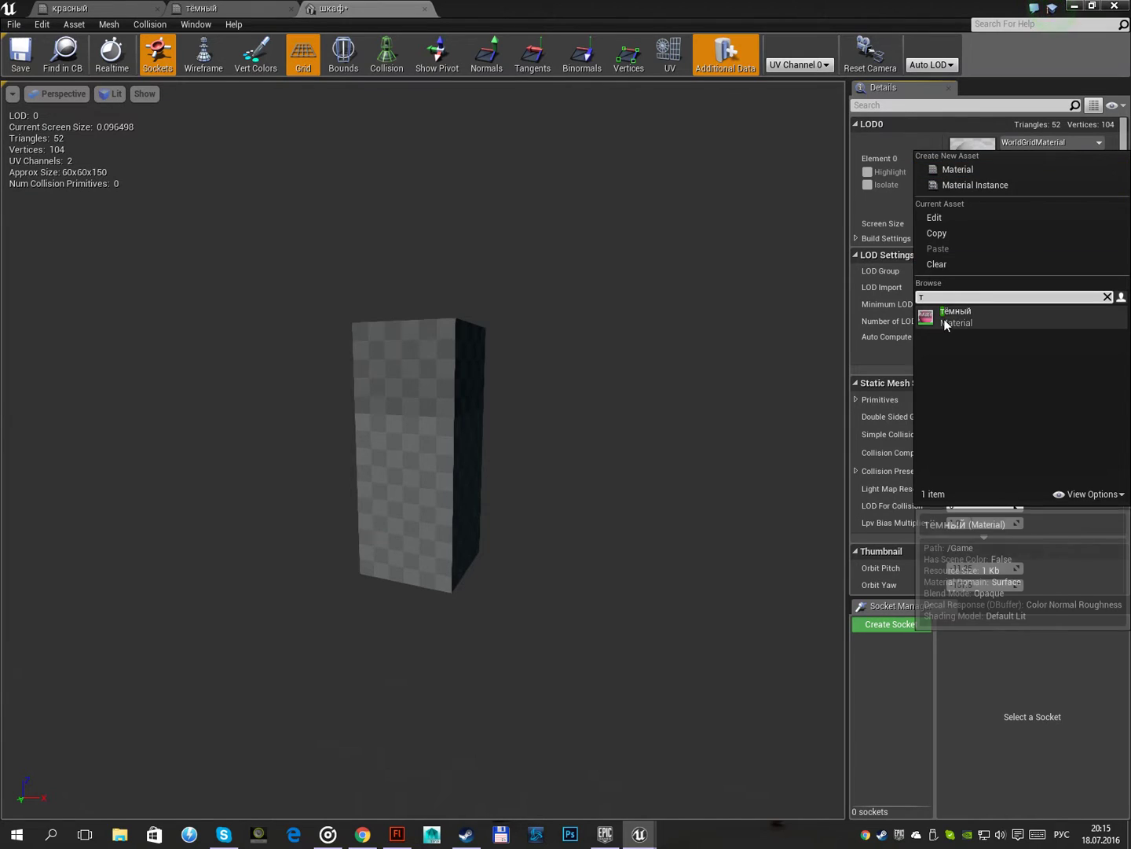
click(944, 318)
Set шкаф's light map coordinate index to 1 and add a simplified box collision
scroll(1032, 400, down, 3)
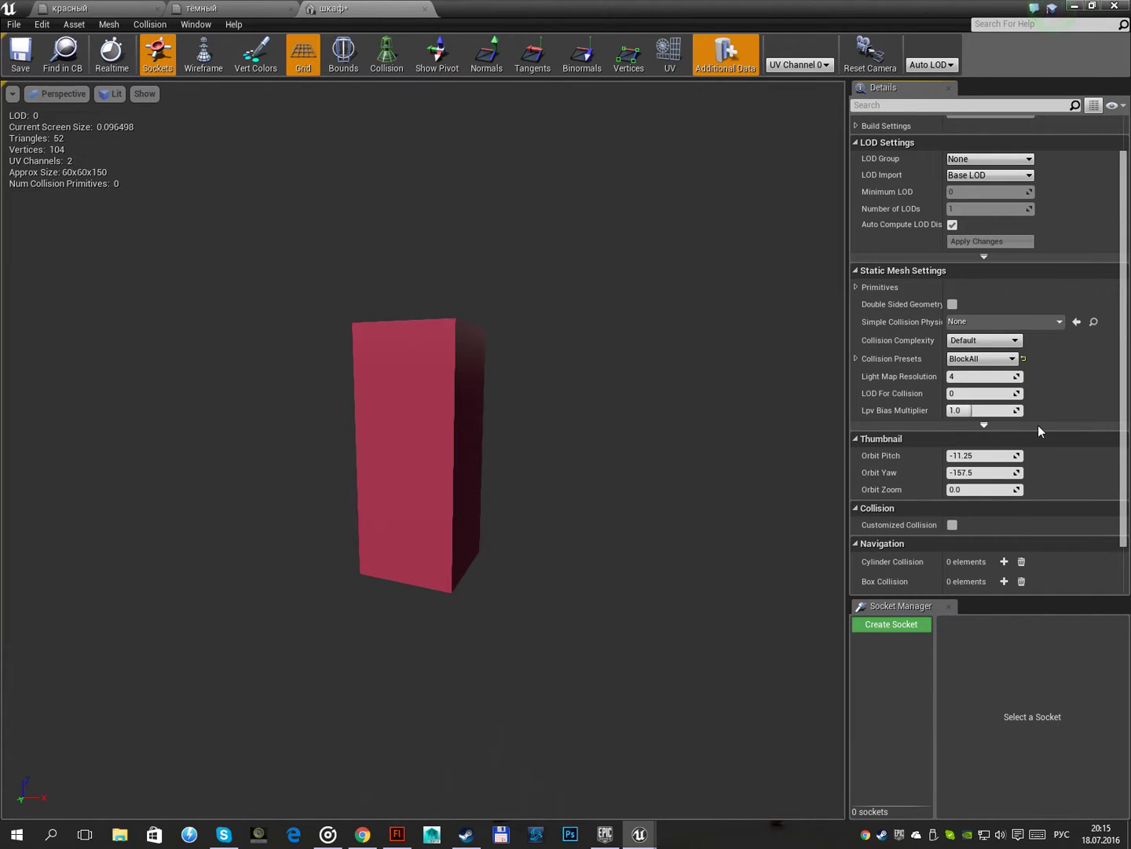
click(984, 424)
drag(976, 453, 982, 454)
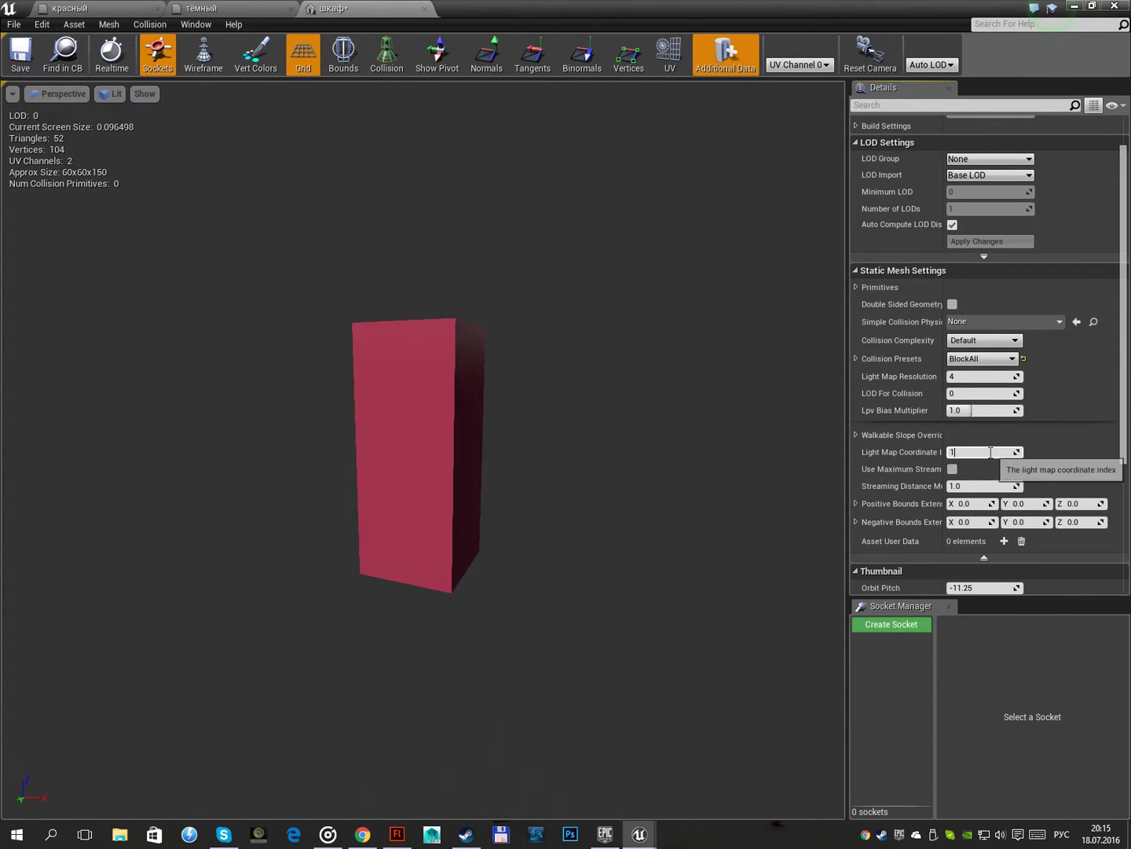
click(150, 24)
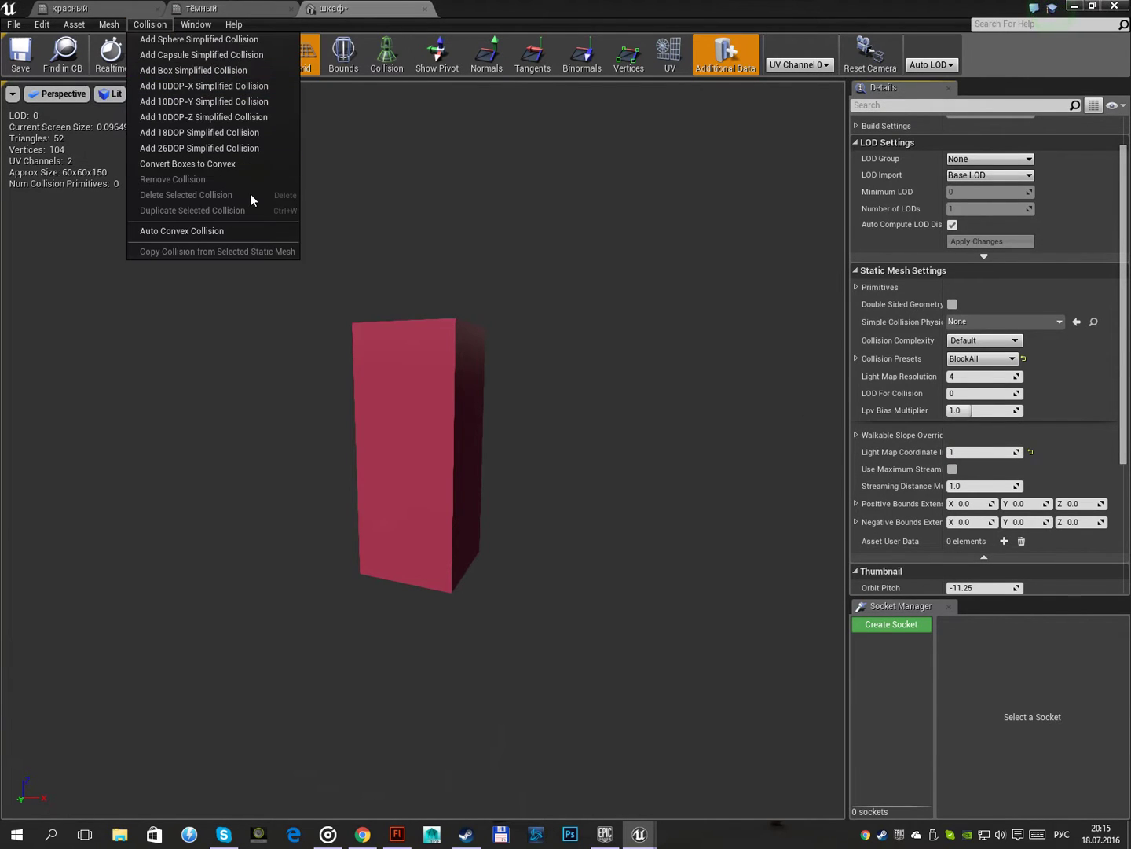
click(198, 69)
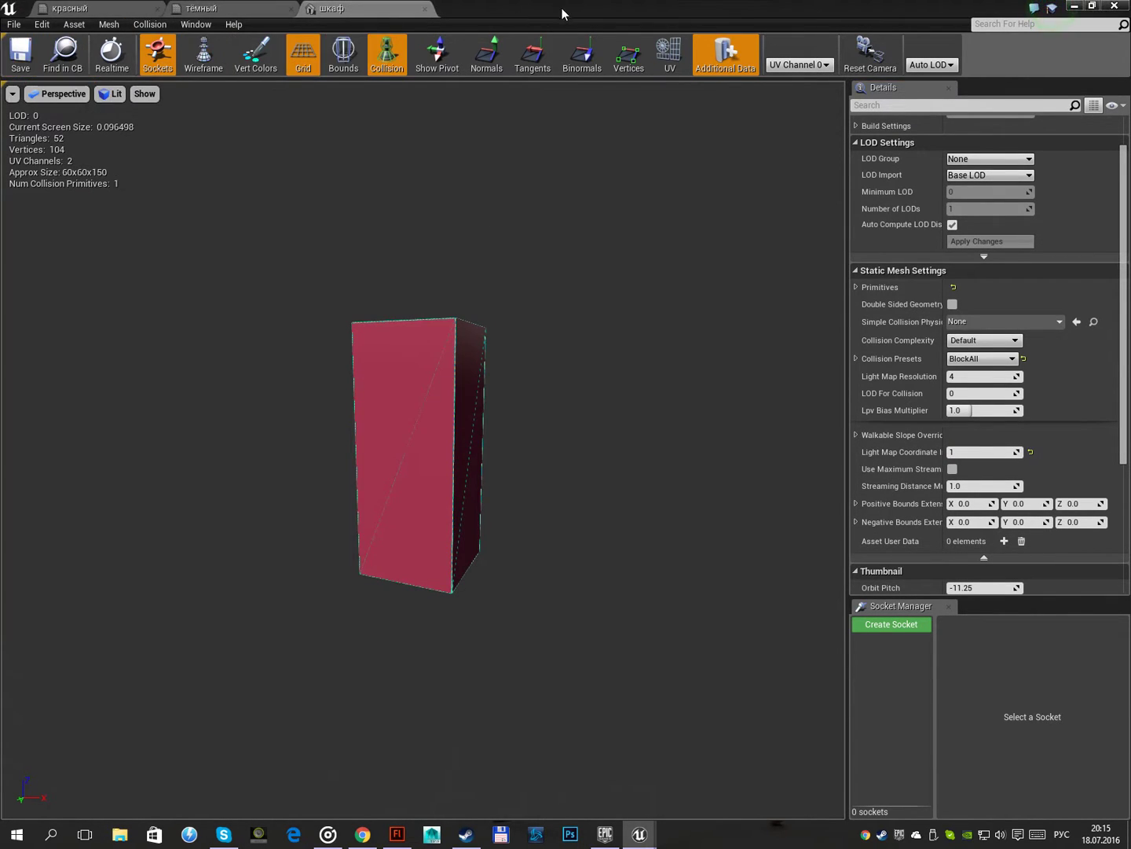
drag(560, 12, 556, 19)
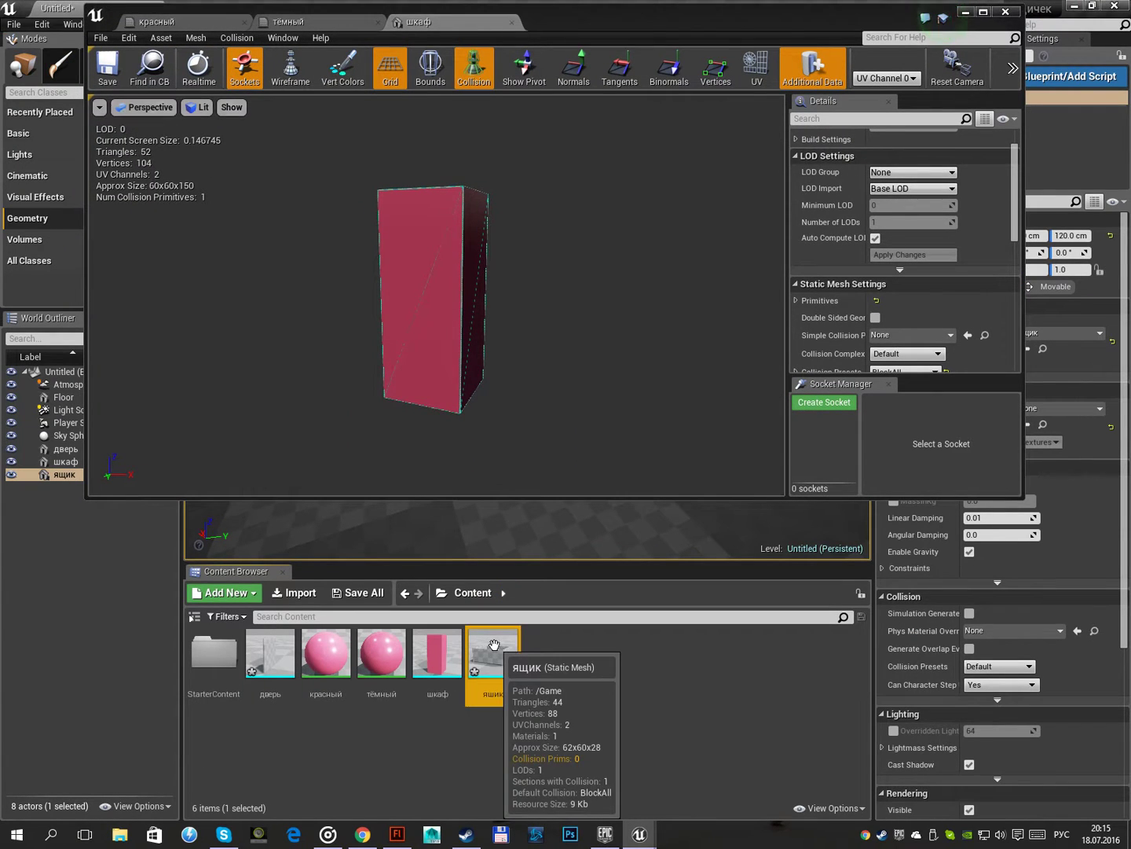
Open the ящик mesh and assign the красный material to Element 0
double_click(493, 655)
click(979, 157)
text(кр)
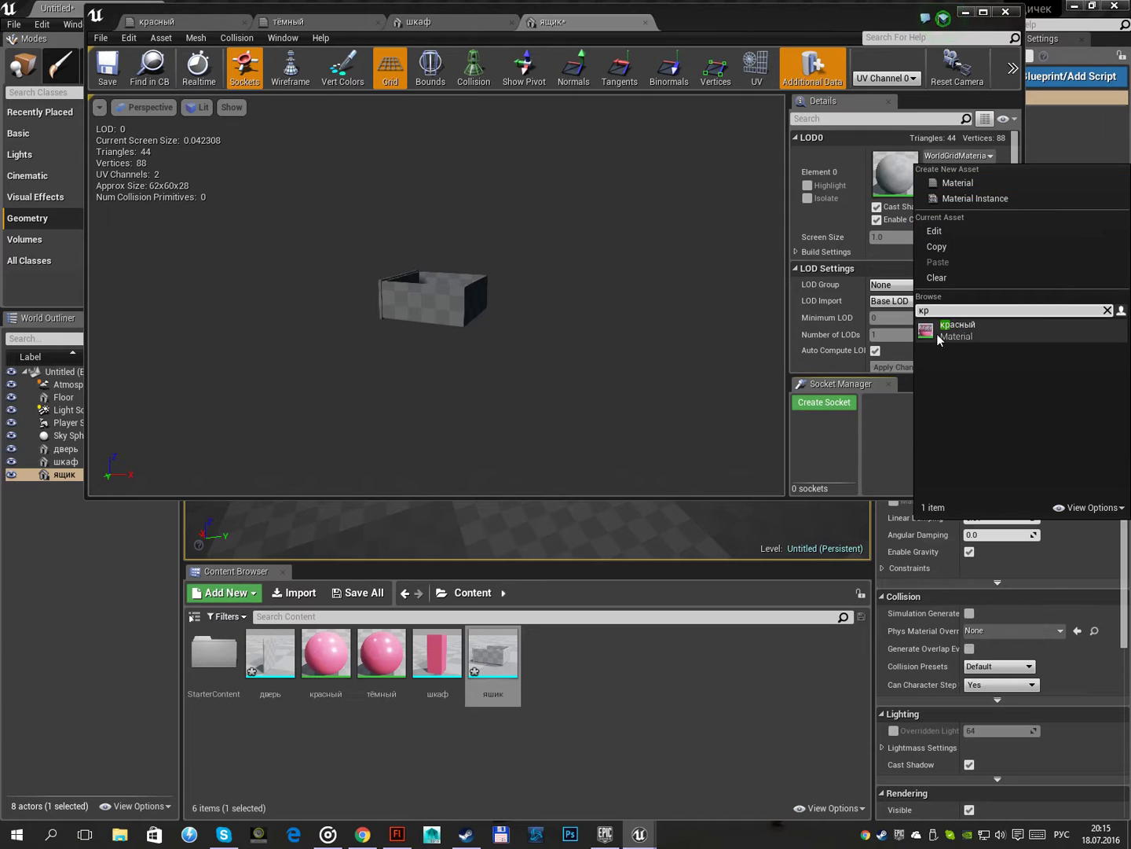
click(937, 333)
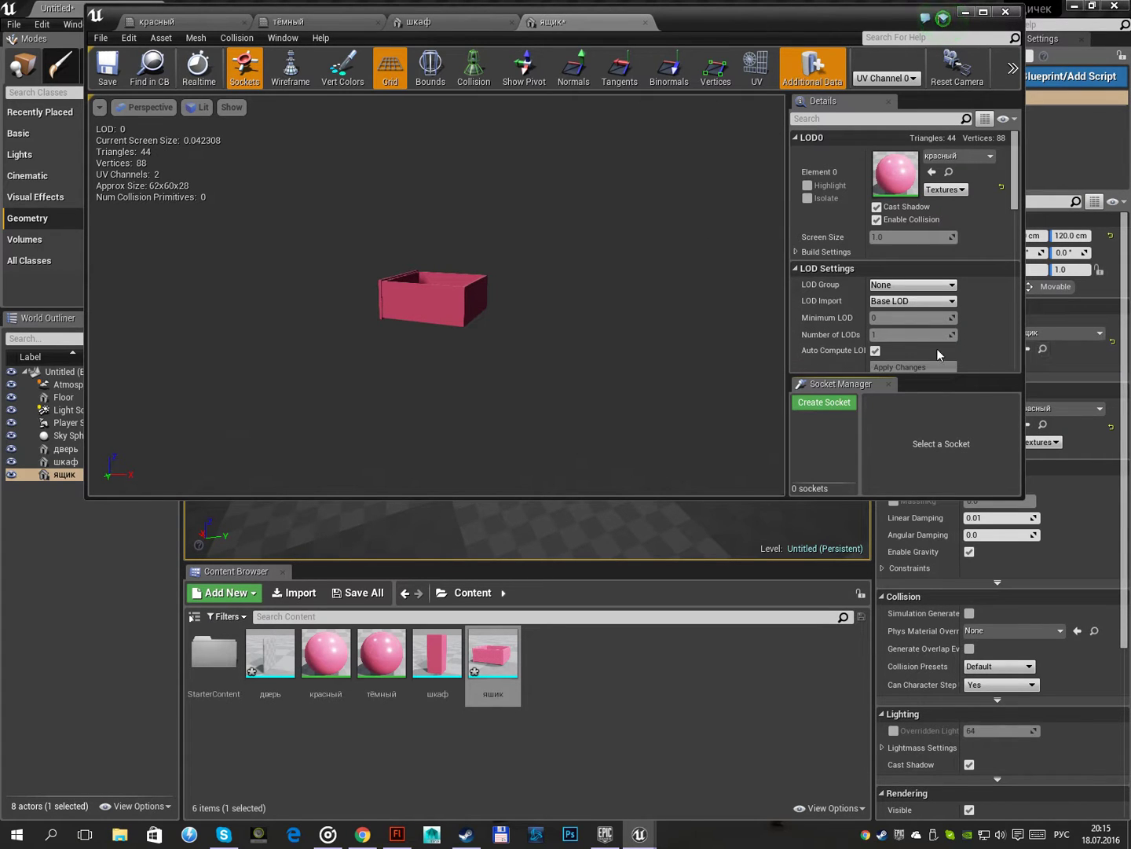
Set ящик's light map coordinate index to 1, collision to Use Complex Collision As Simple, and save
scroll(912, 316, down, 3)
scroll(911, 315, down, 2)
scroll(911, 319, down, 2)
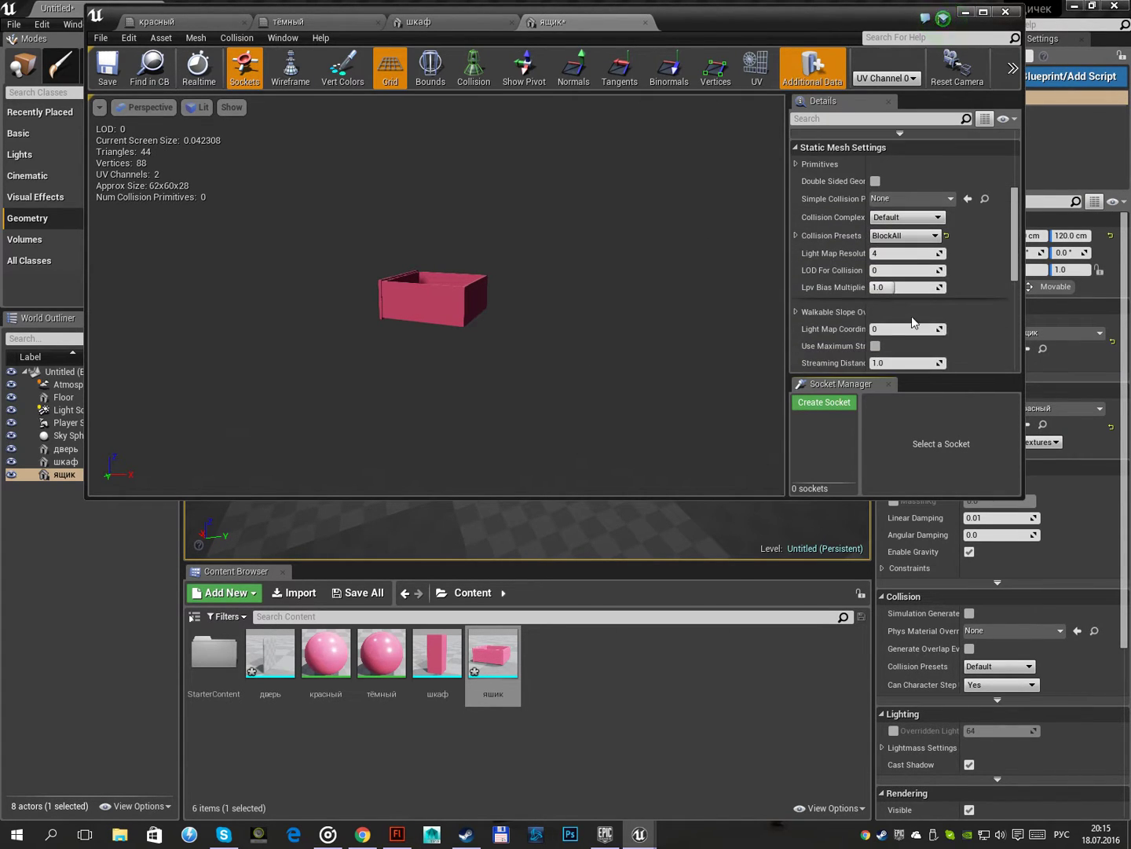
click(905, 324)
text(1)
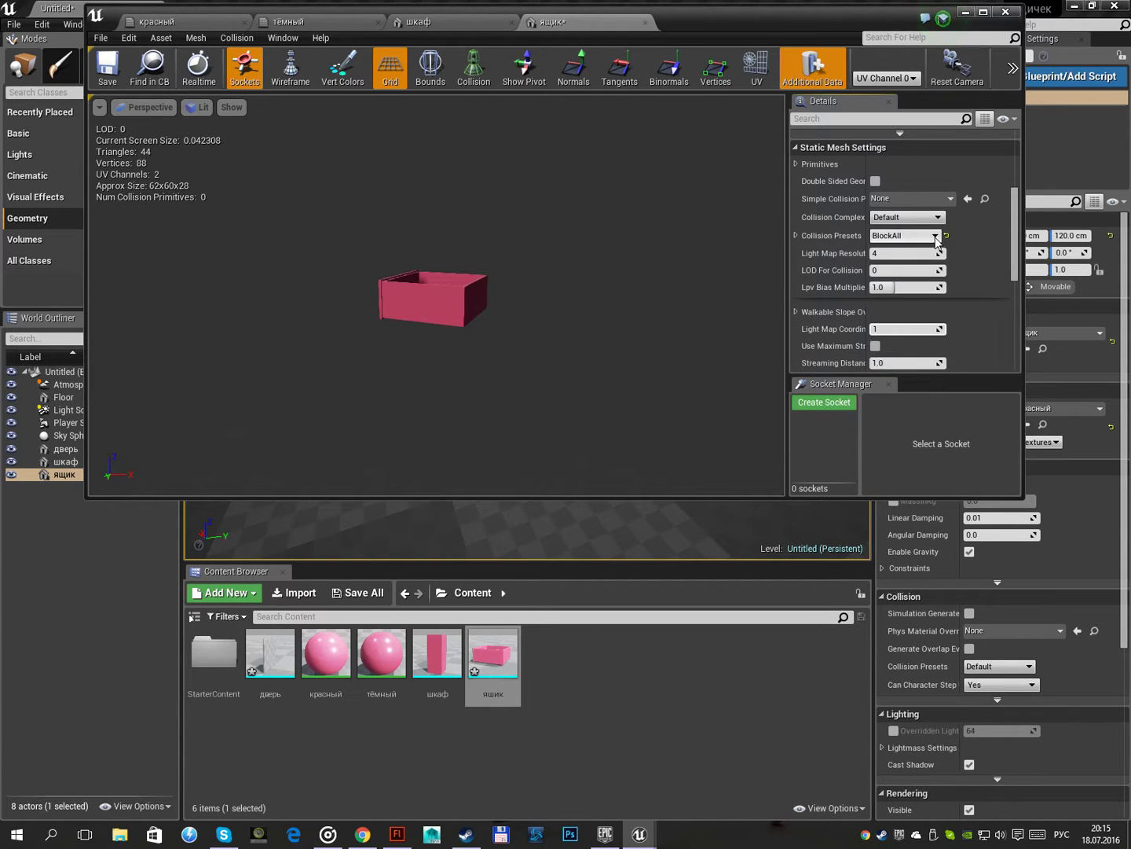
click(936, 236)
click(935, 218)
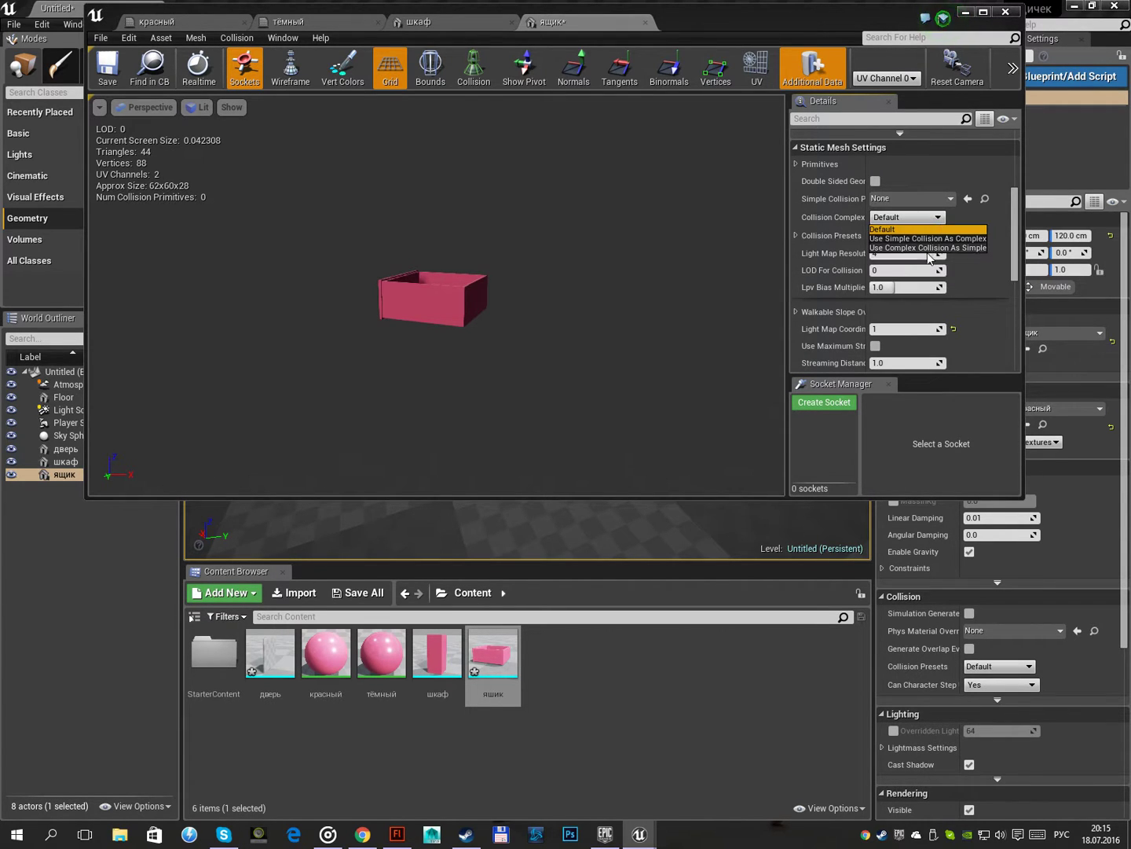
click(933, 251)
click(109, 78)
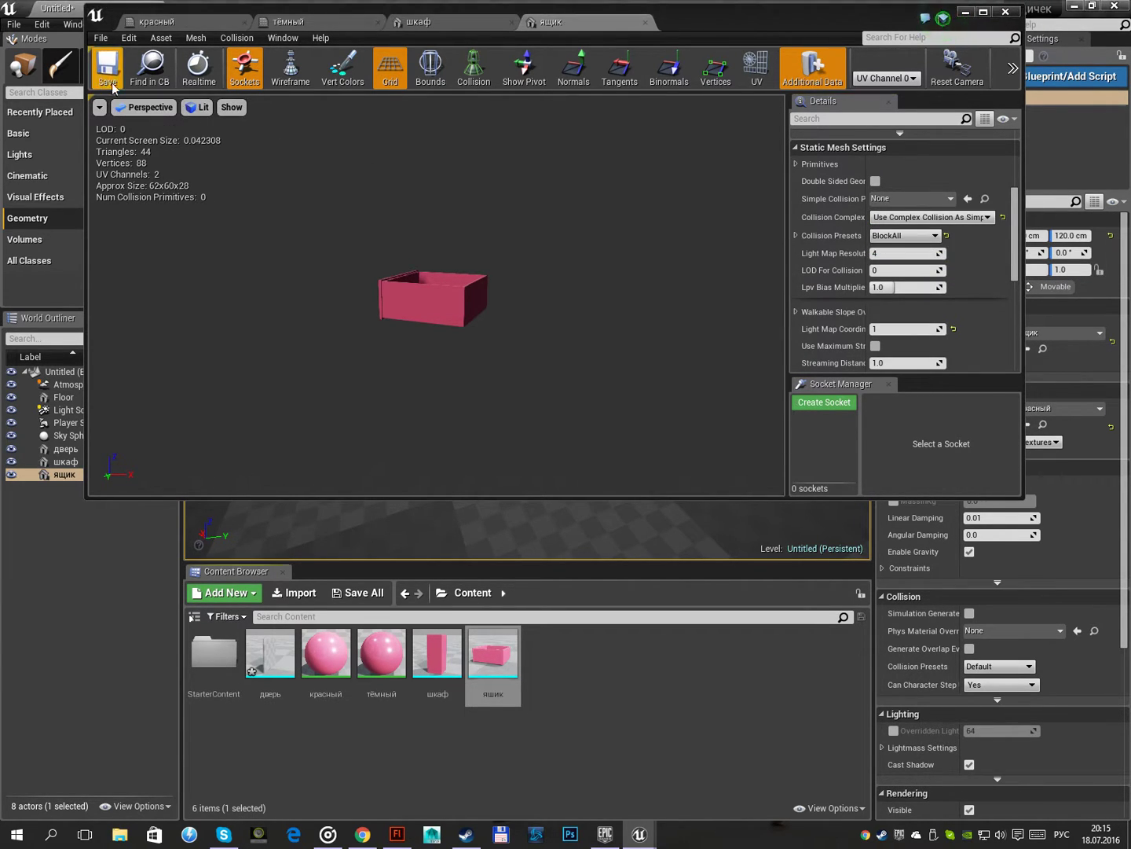
Open the дверь mesh and assign the красный material to it
double_click(271, 653)
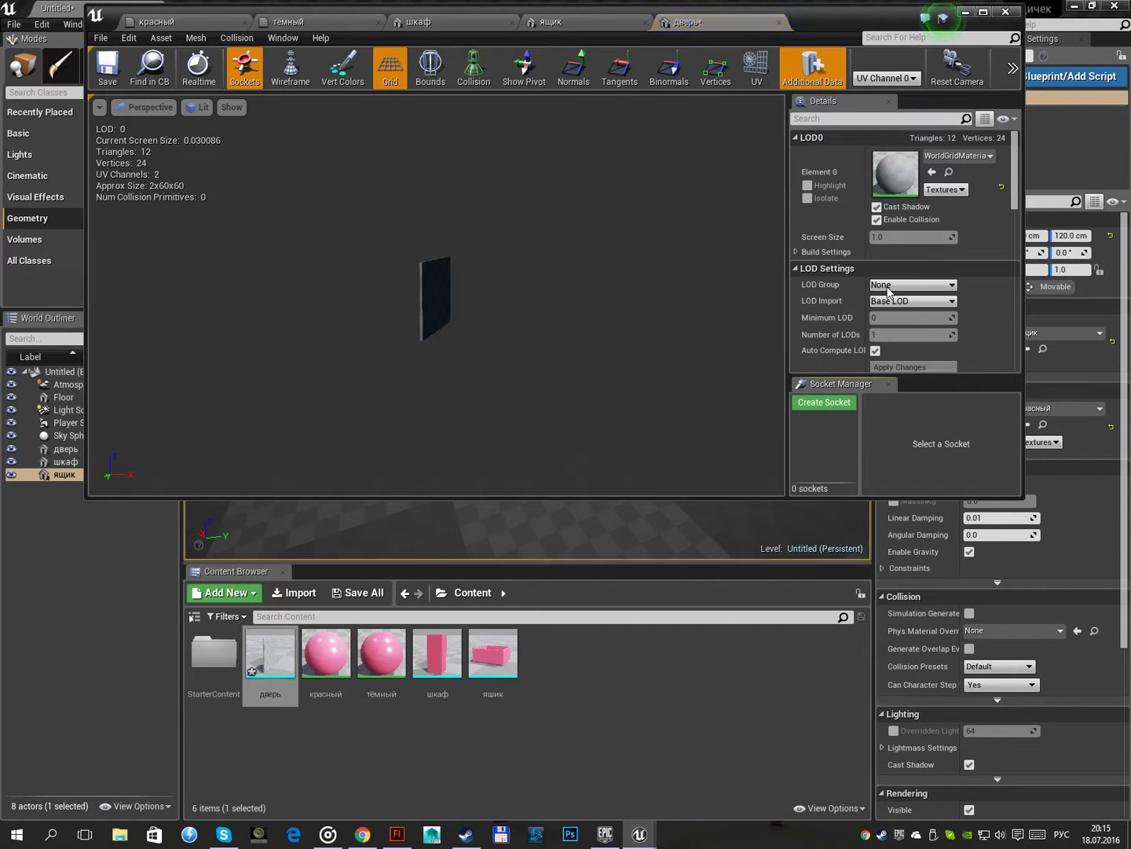
click(975, 155)
text(кр)
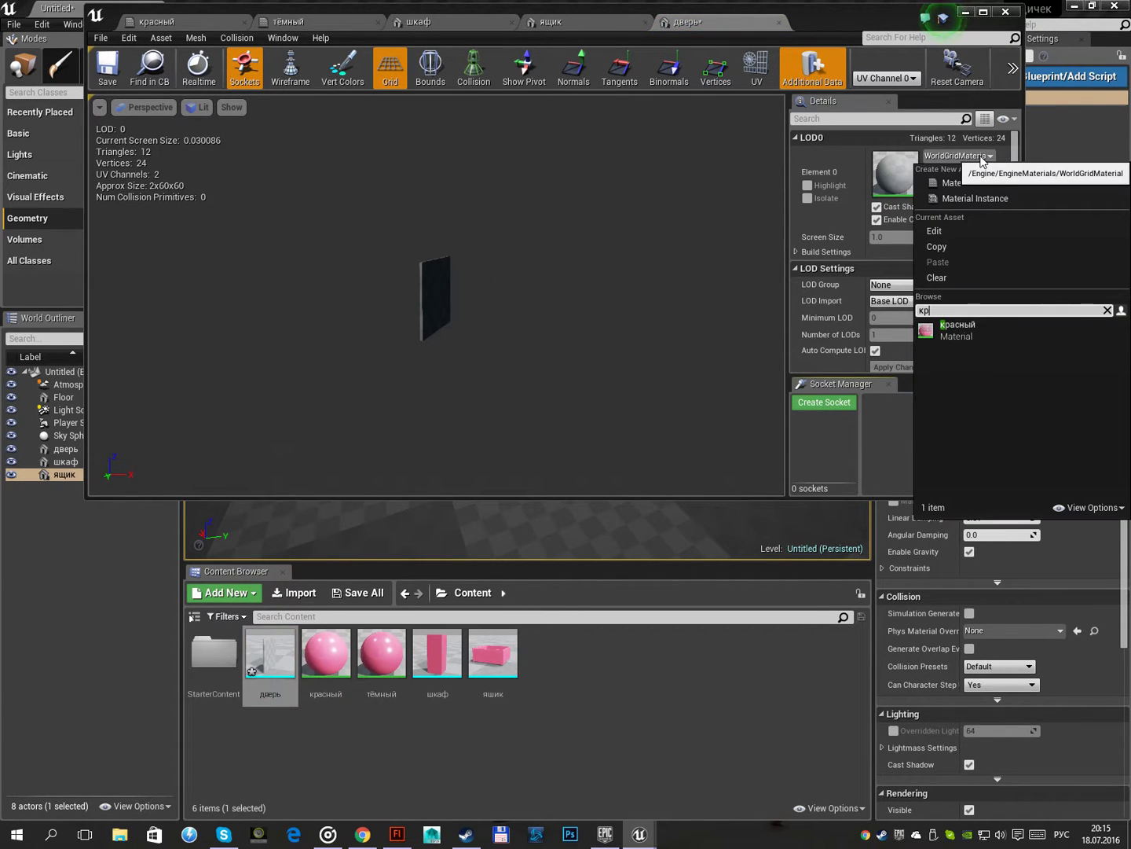
click(938, 336)
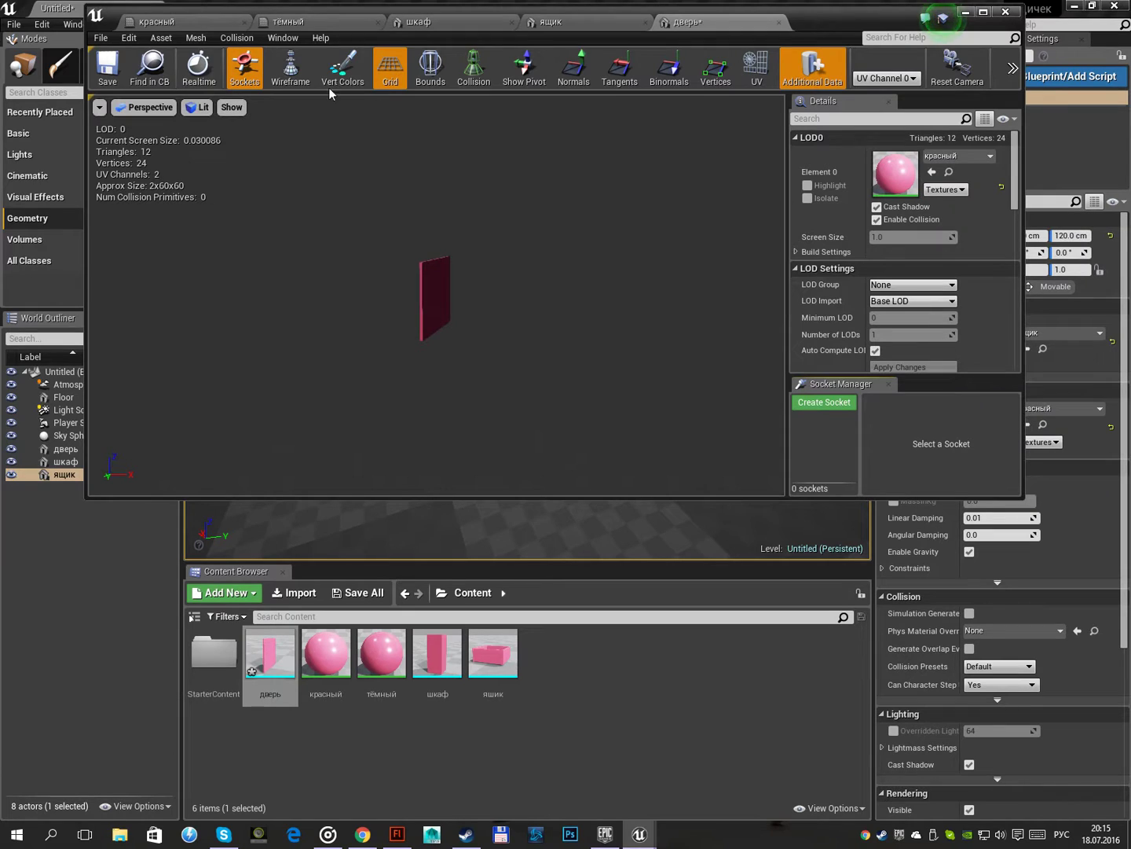
Add a simplified box collision to the дверь mesh and save it
click(235, 39)
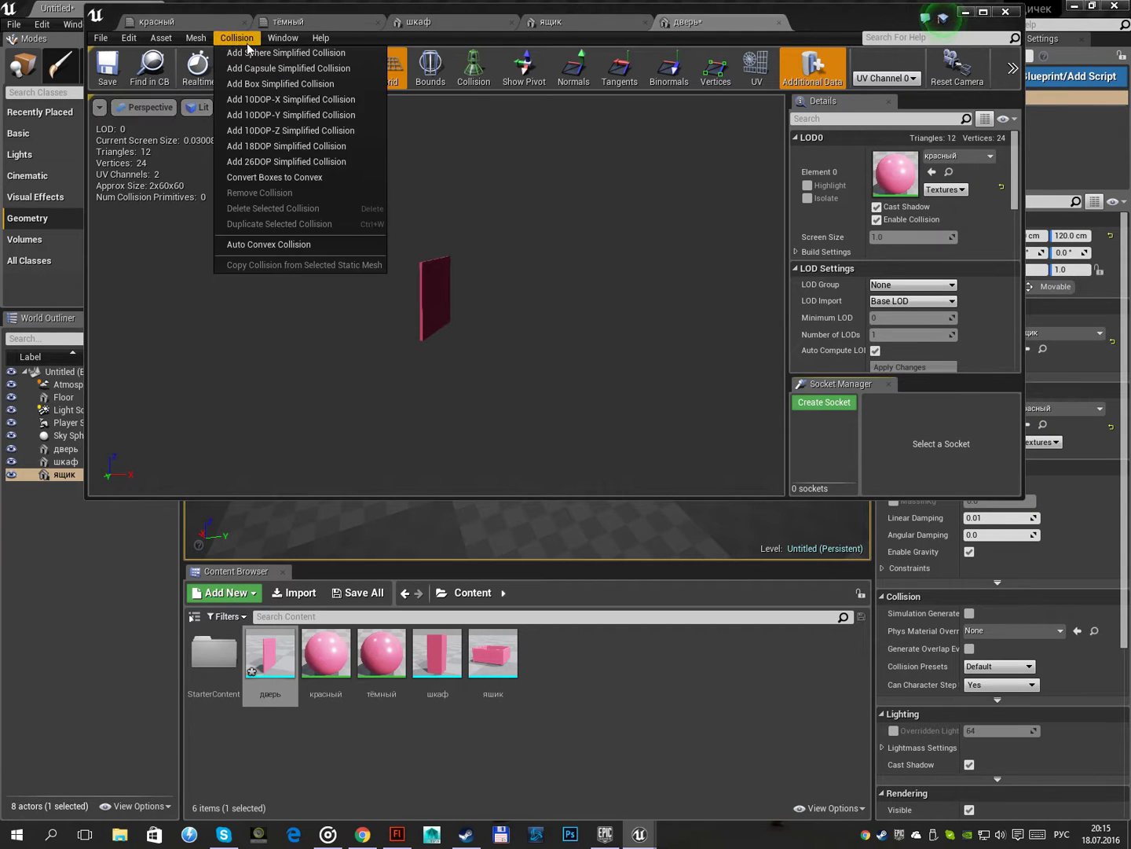
click(294, 84)
scroll(931, 255, down, 3)
scroll(943, 255, down, 3)
scroll(950, 257, down, 3)
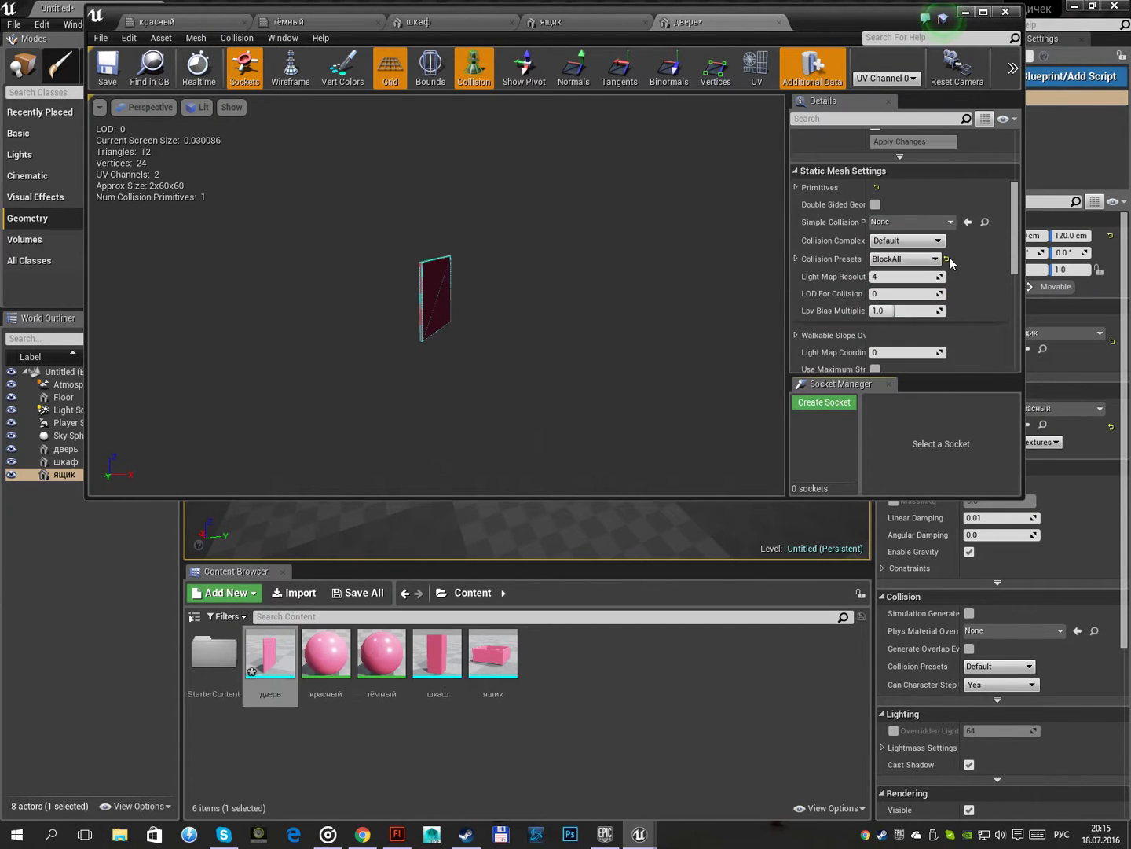
scroll(949, 294, down, 2)
text(1)
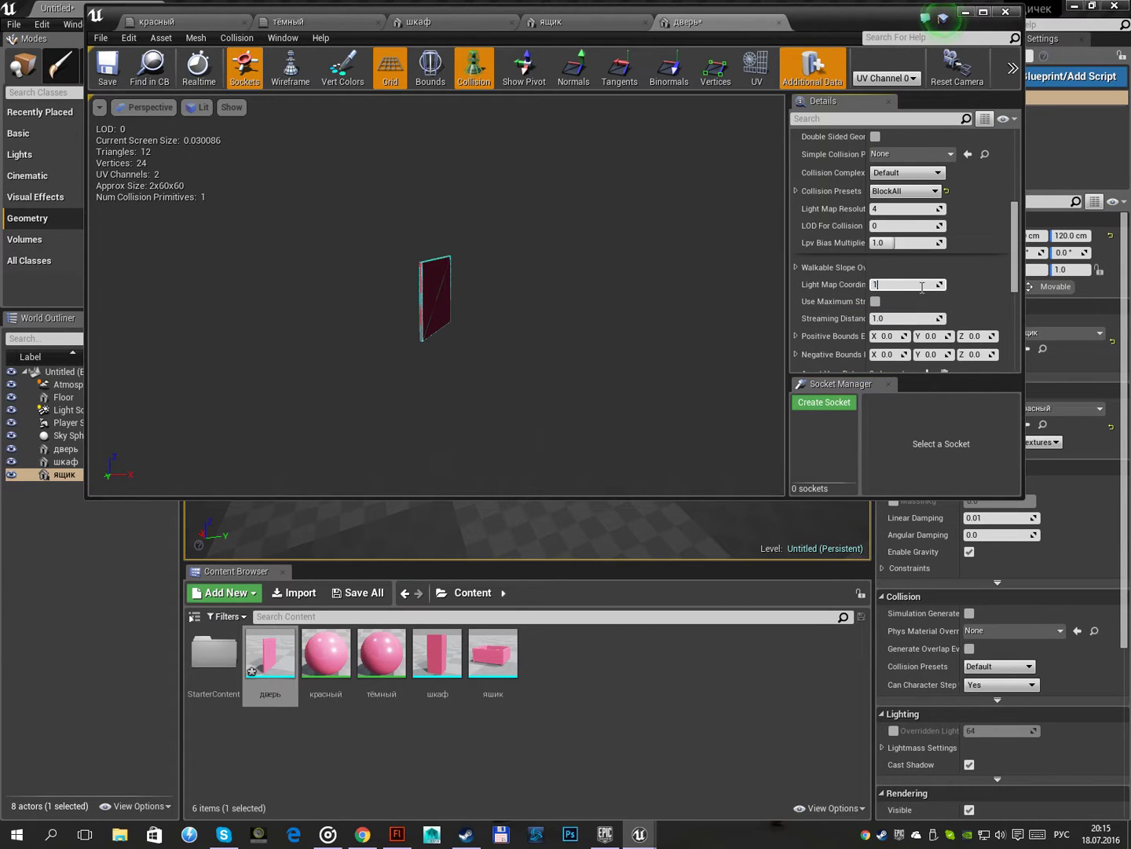
click(118, 85)
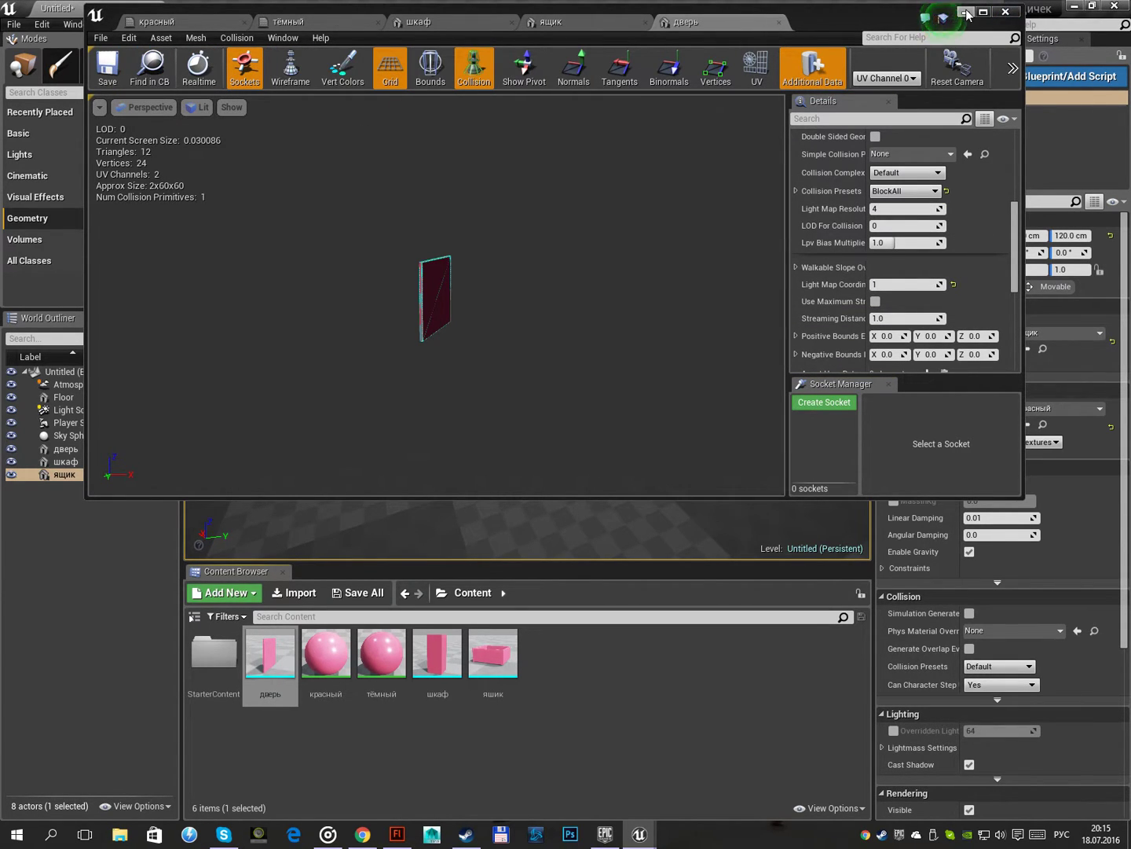
Create an Actor-based Blueprint class named собранный in Content and open it
right_click(563, 665)
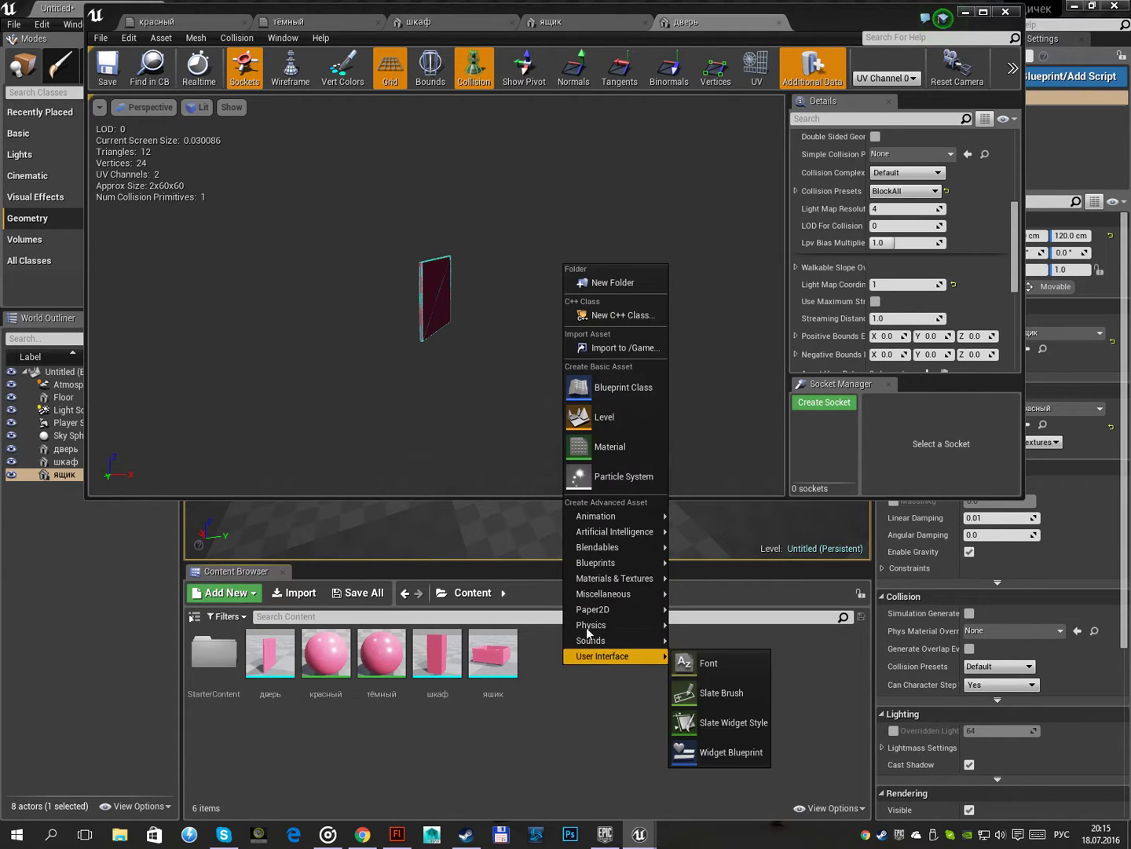
click(612, 391)
click(425, 293)
text(собранный)
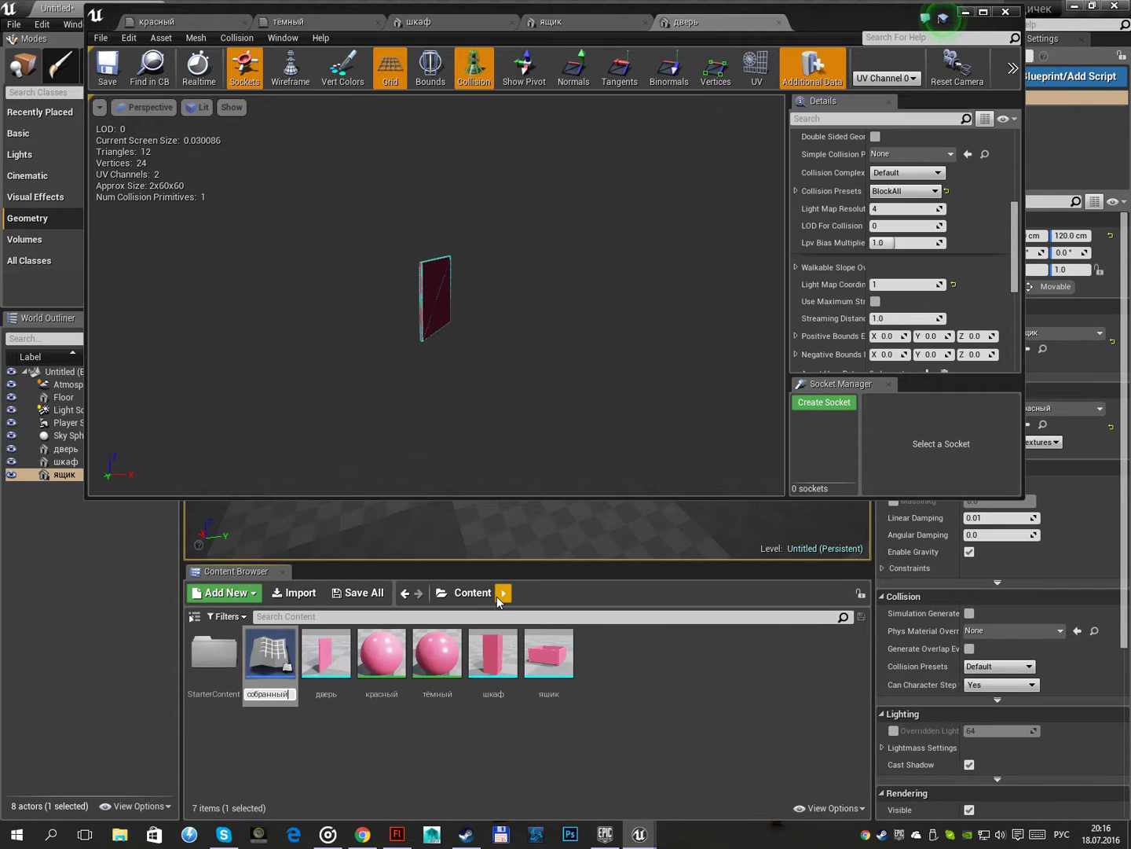
key(Return)
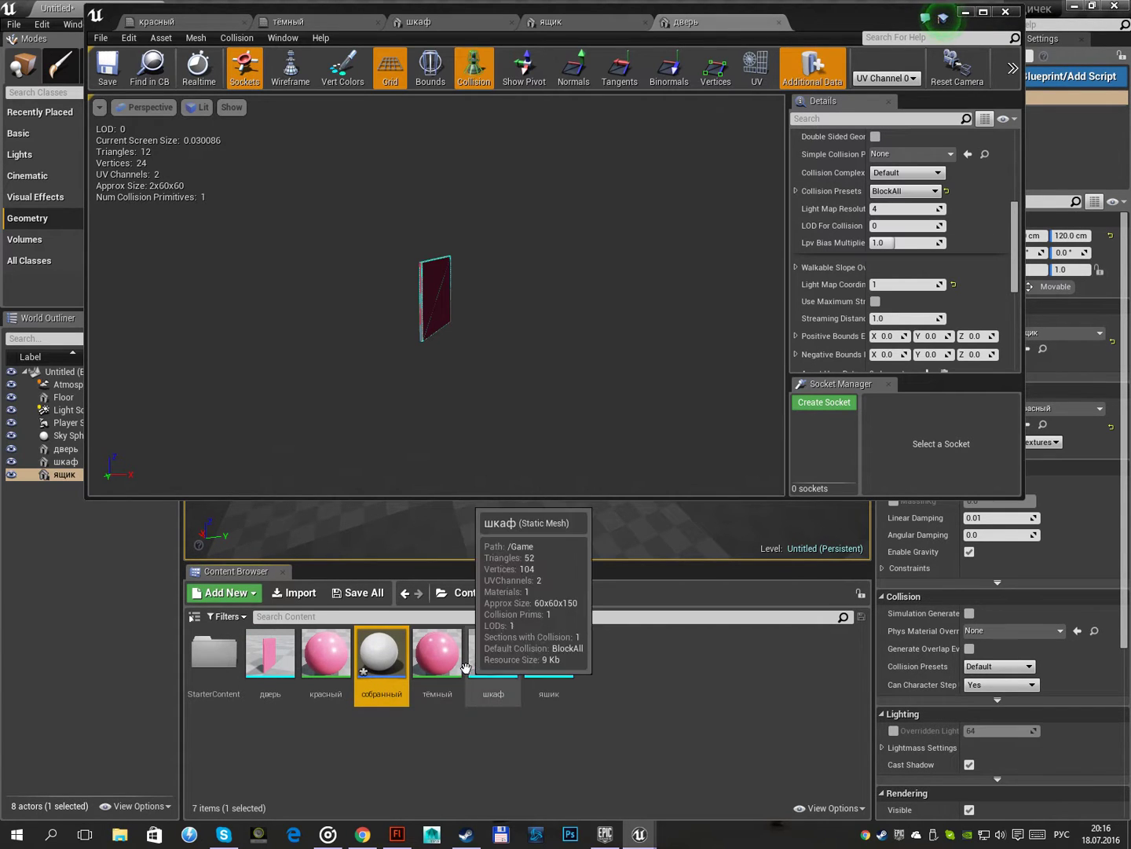
double_click(402, 658)
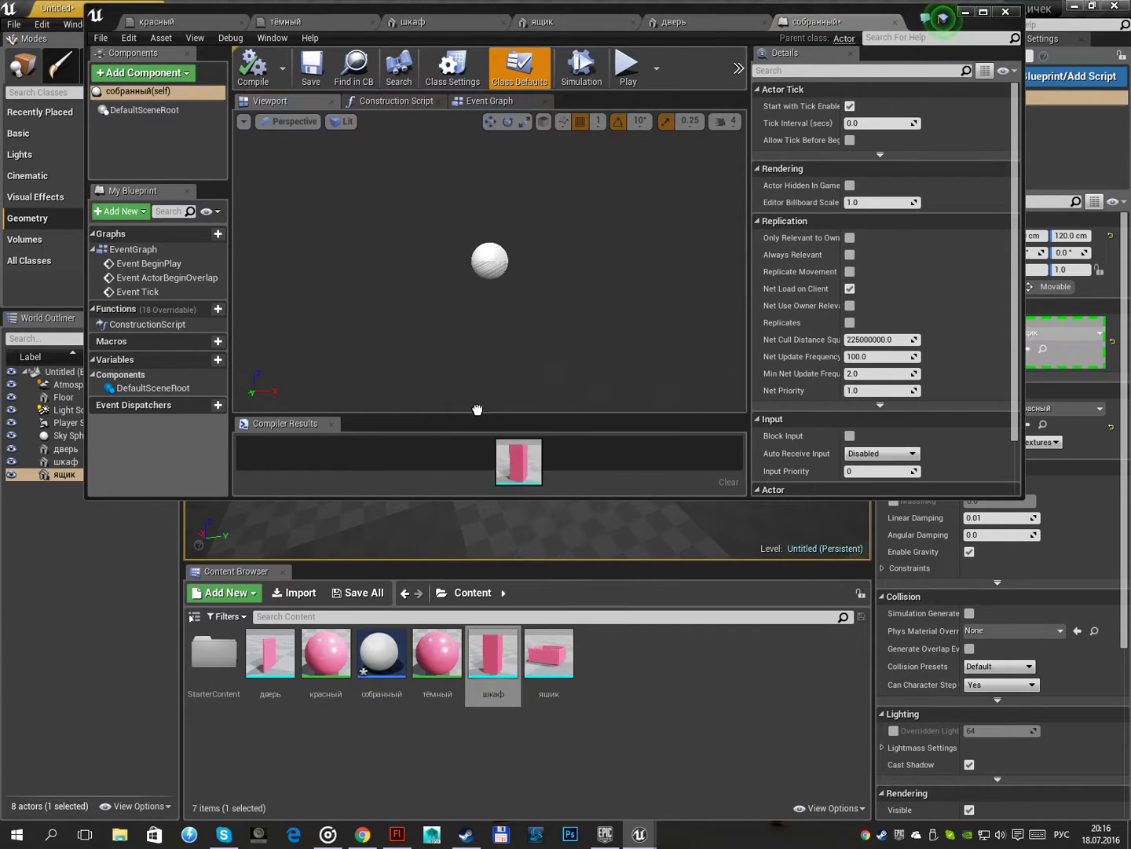
Add the шкаф, ящик and дверь meshes as components of the Blueprint
drag(510, 661, 476, 359)
drag(548, 653, 529, 344)
drag(271, 652, 503, 283)
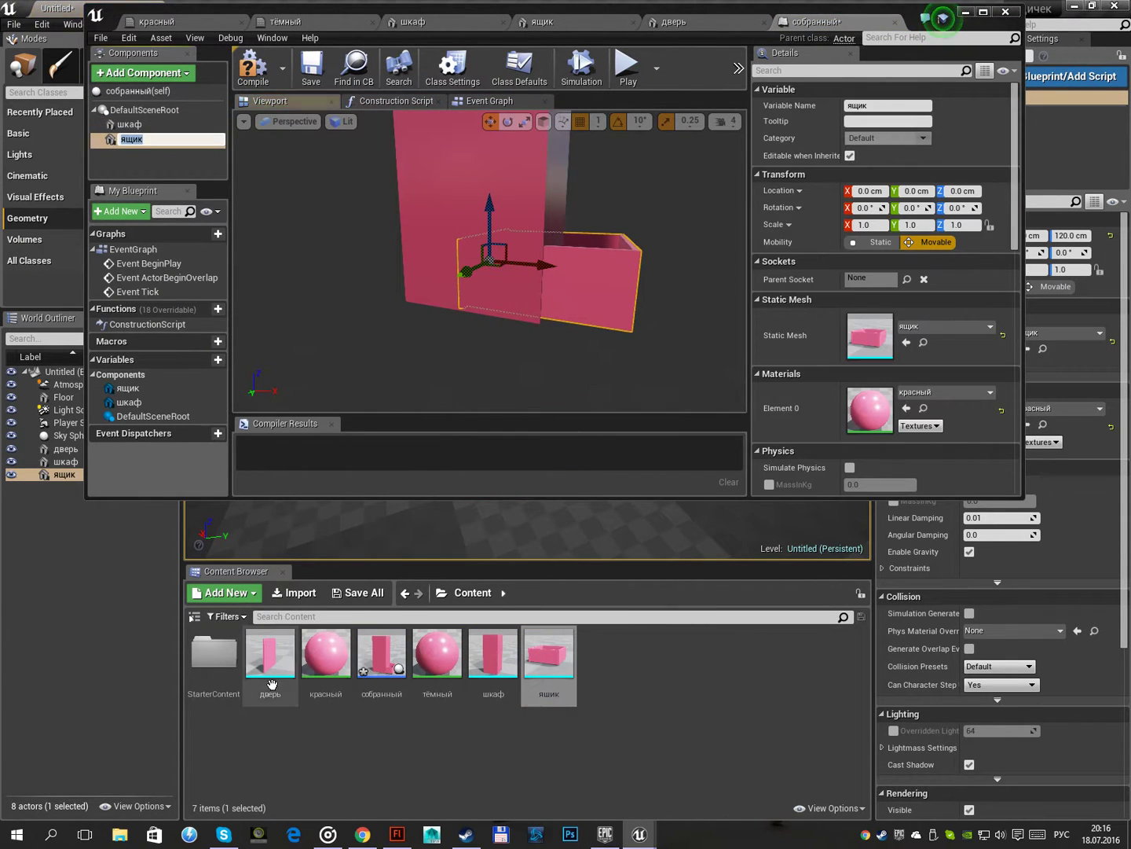
Maximize the Blueprint editor, set viewport camera speed to 2, and frame the whole cabinet
double_click(725, 9)
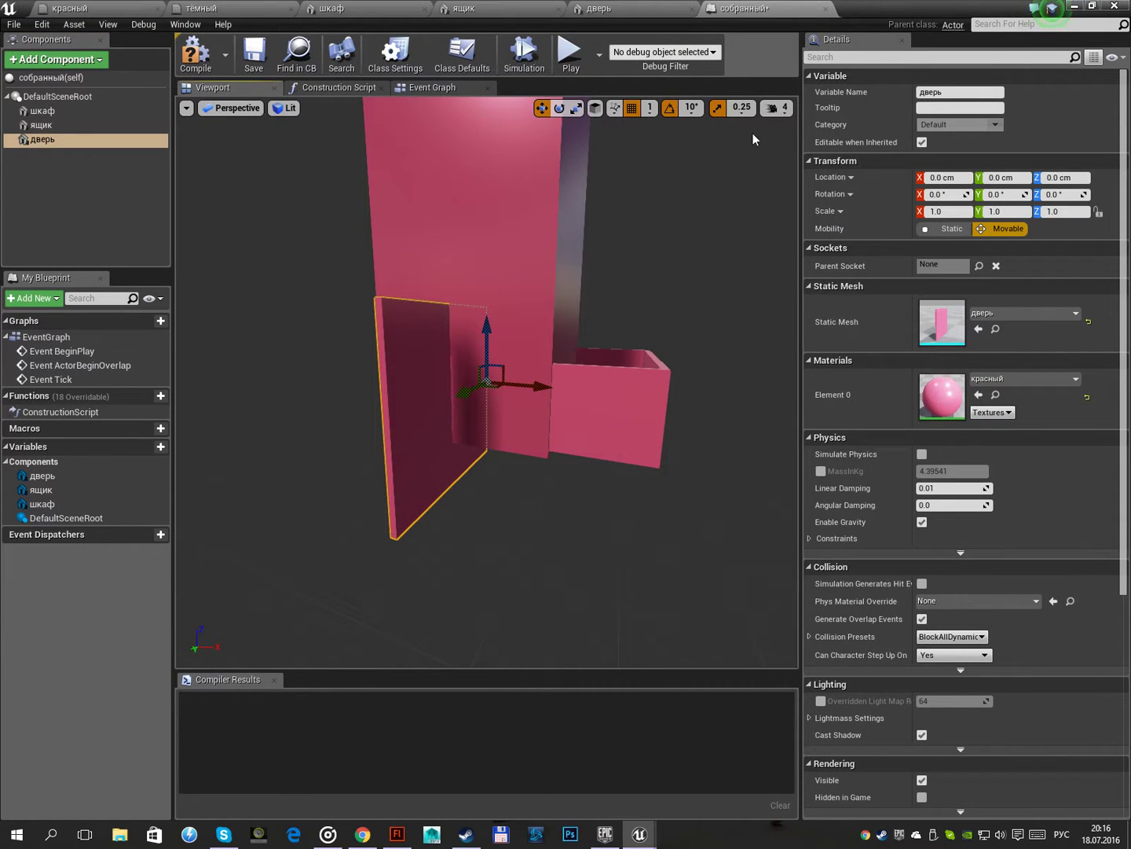
click(777, 110)
drag(793, 135, 780, 140)
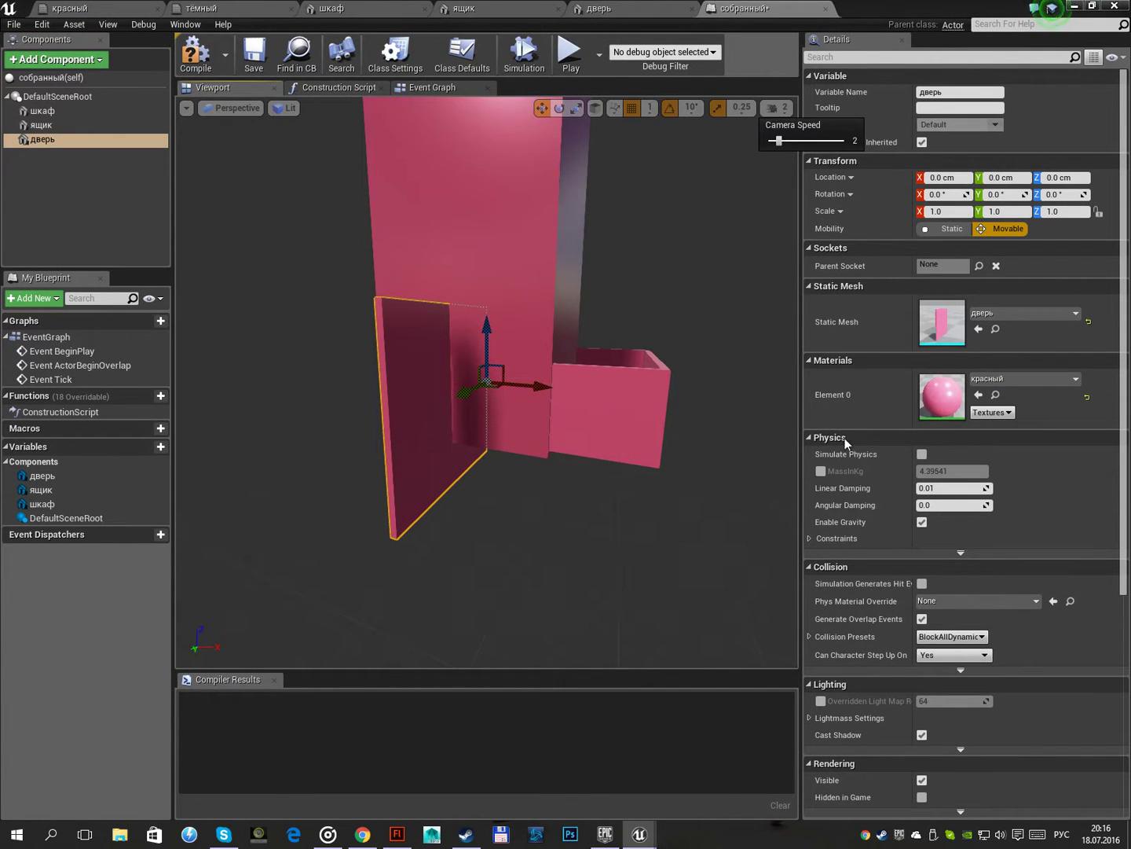
drag(800, 444, 972, 444)
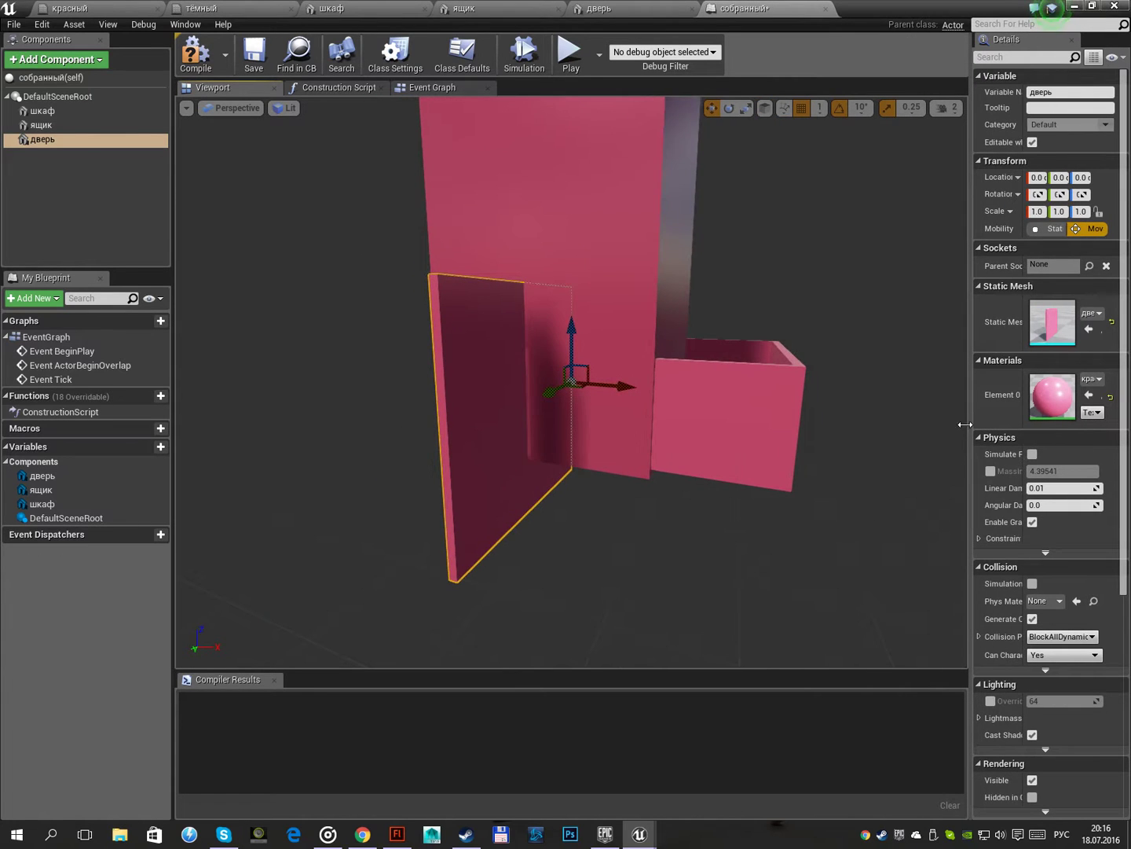
mouse_move(597, 393)
right_down()
mouse_move(574, 393)
mouse_move(575, 410)
right_up()
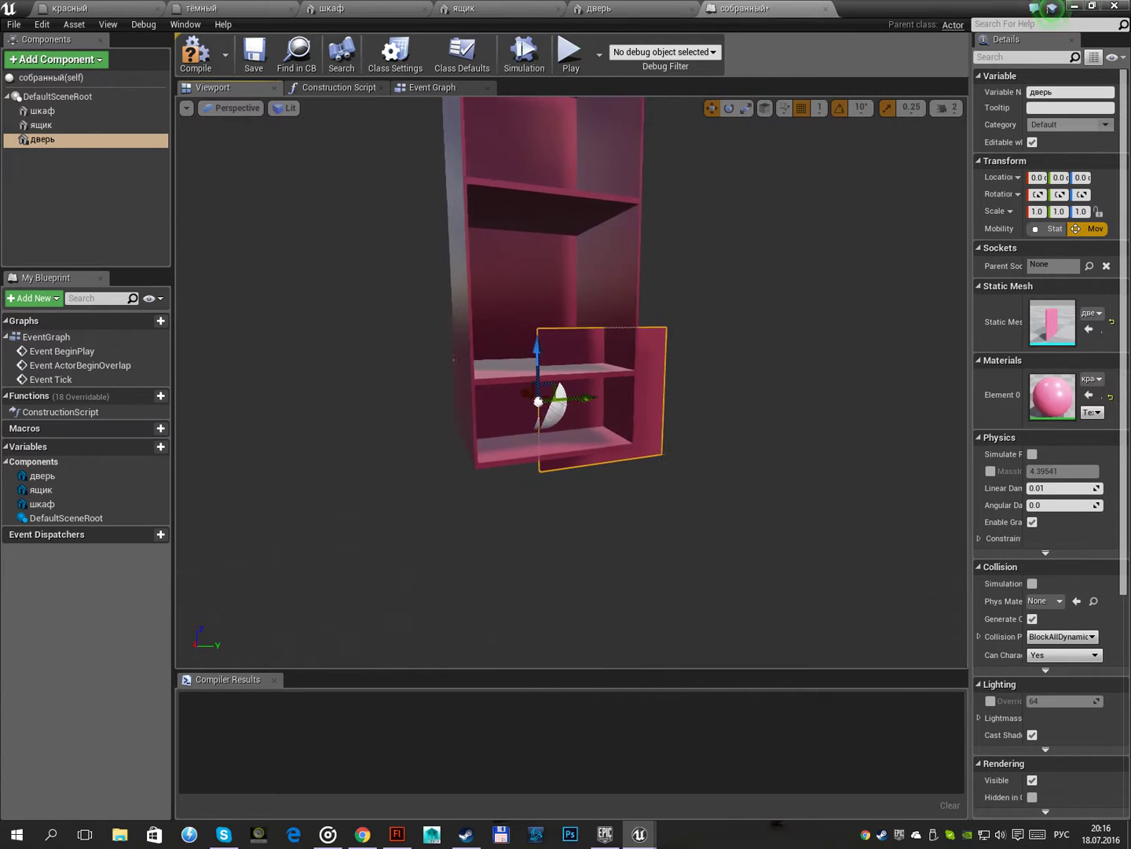
Slide the ящик drawer along X into the cabinet's bottom opening
click(508, 410)
drag(549, 401, 589, 428)
right_drag(590, 427, 528, 420)
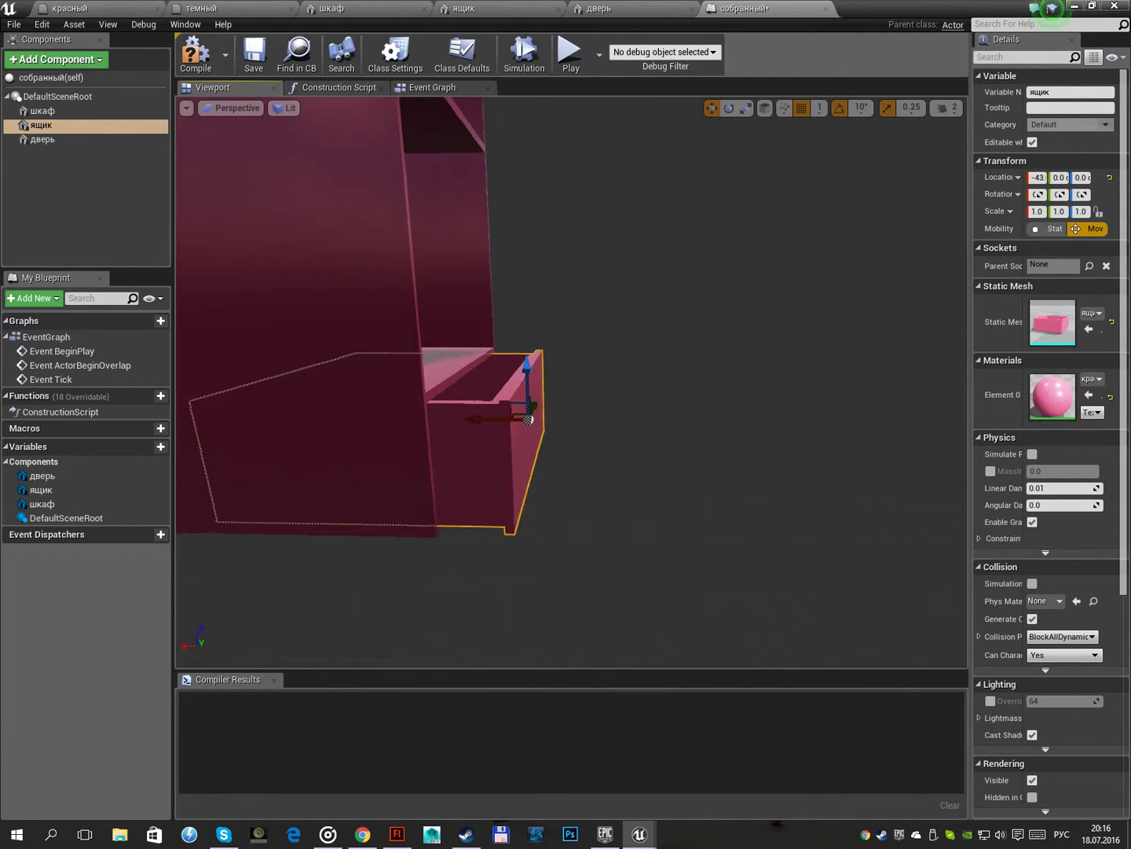
drag(493, 404, 450, 412)
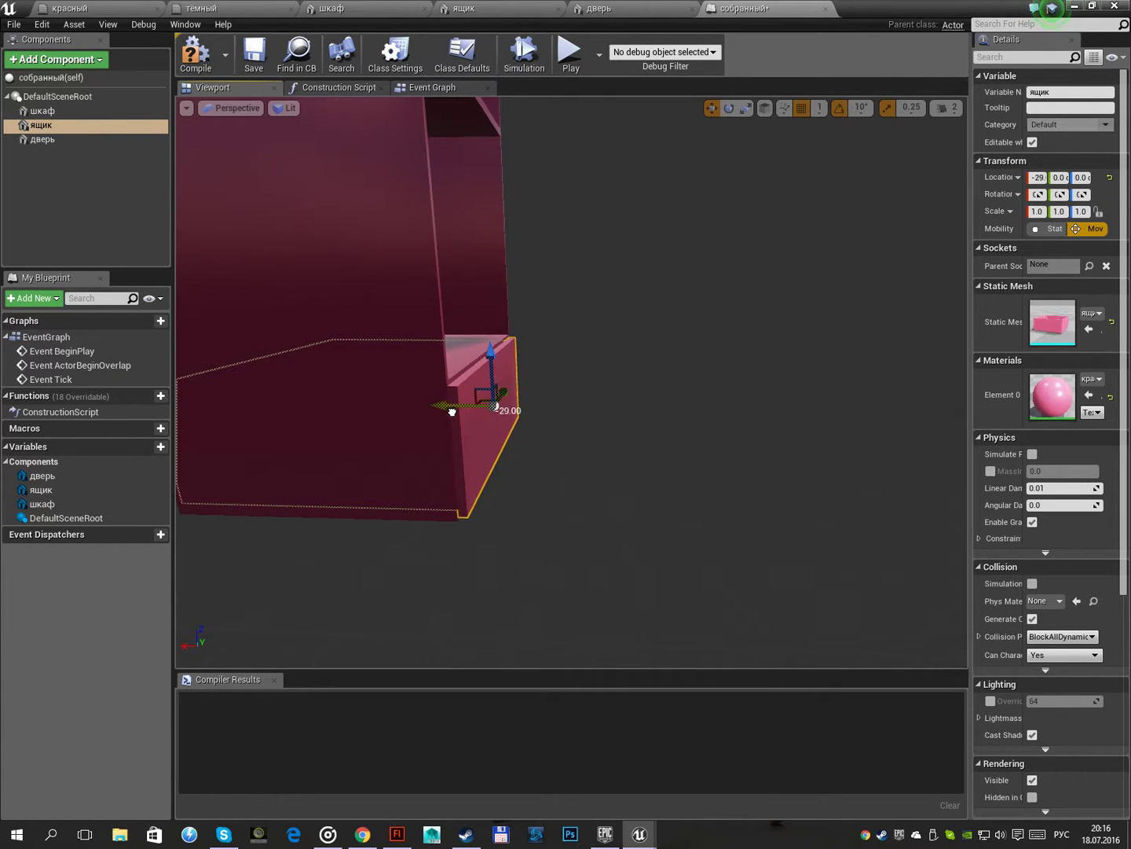
right_drag(449, 413, 477, 337)
Place the door on the lower cabinet front and Alt-drag a copy up to Z 105
click(477, 336)
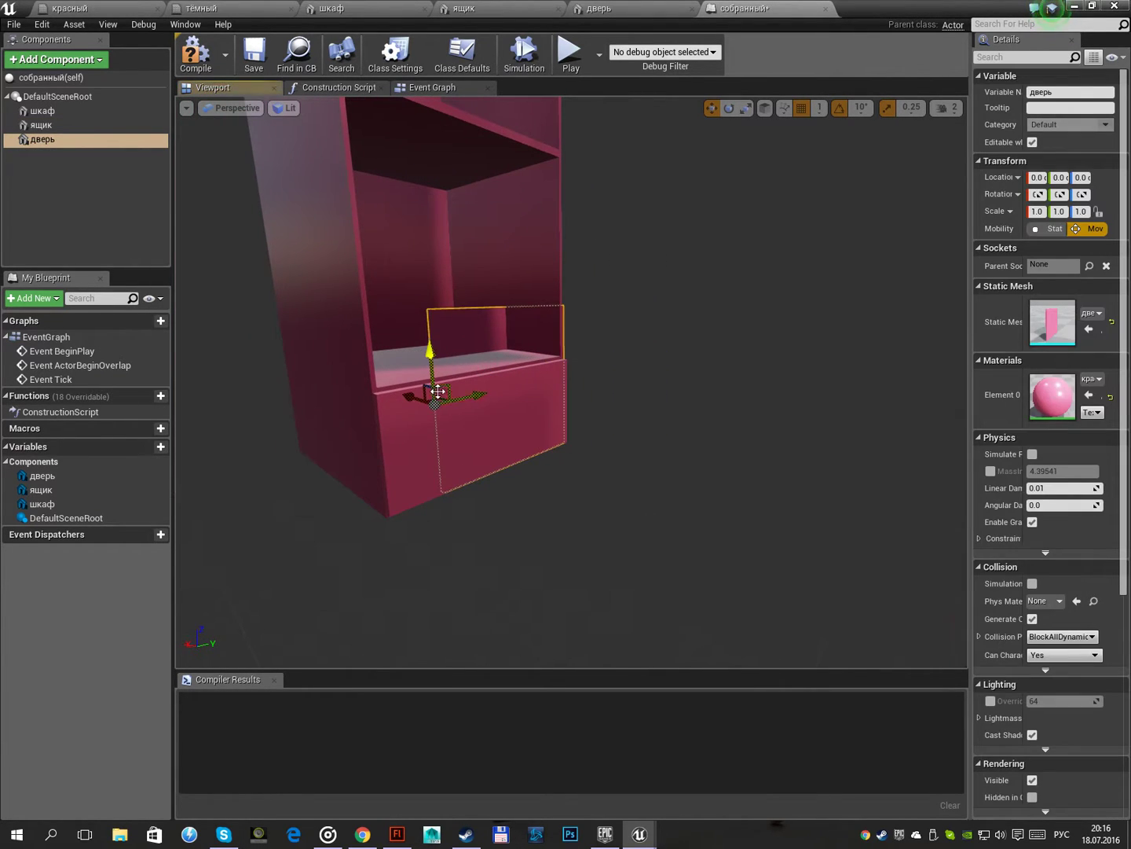
mouse_move(414, 400)
mouse_down()
mouse_move(464, 419)
mouse_move(506, 204)
mouse_move(275, 291)
mouse_up()
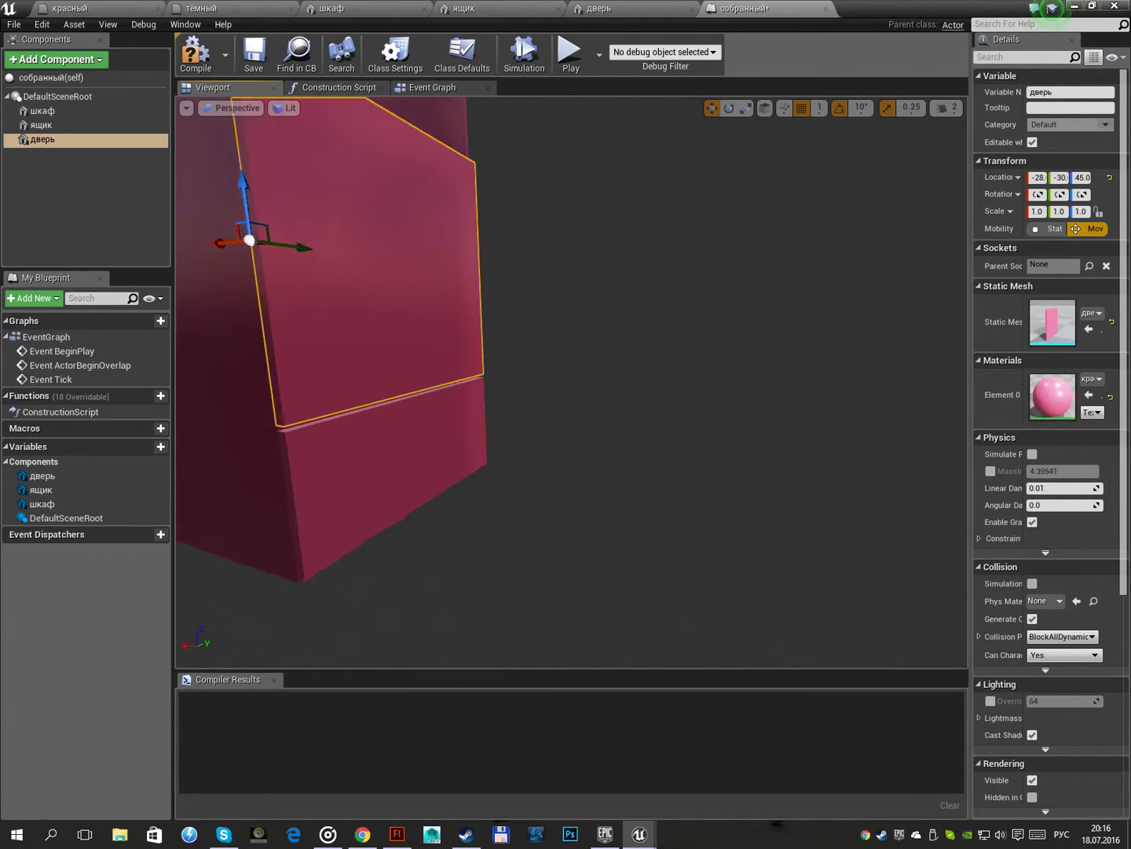
drag(478, 250, 495, 250)
alt+drag(493, 301, 437, 284)
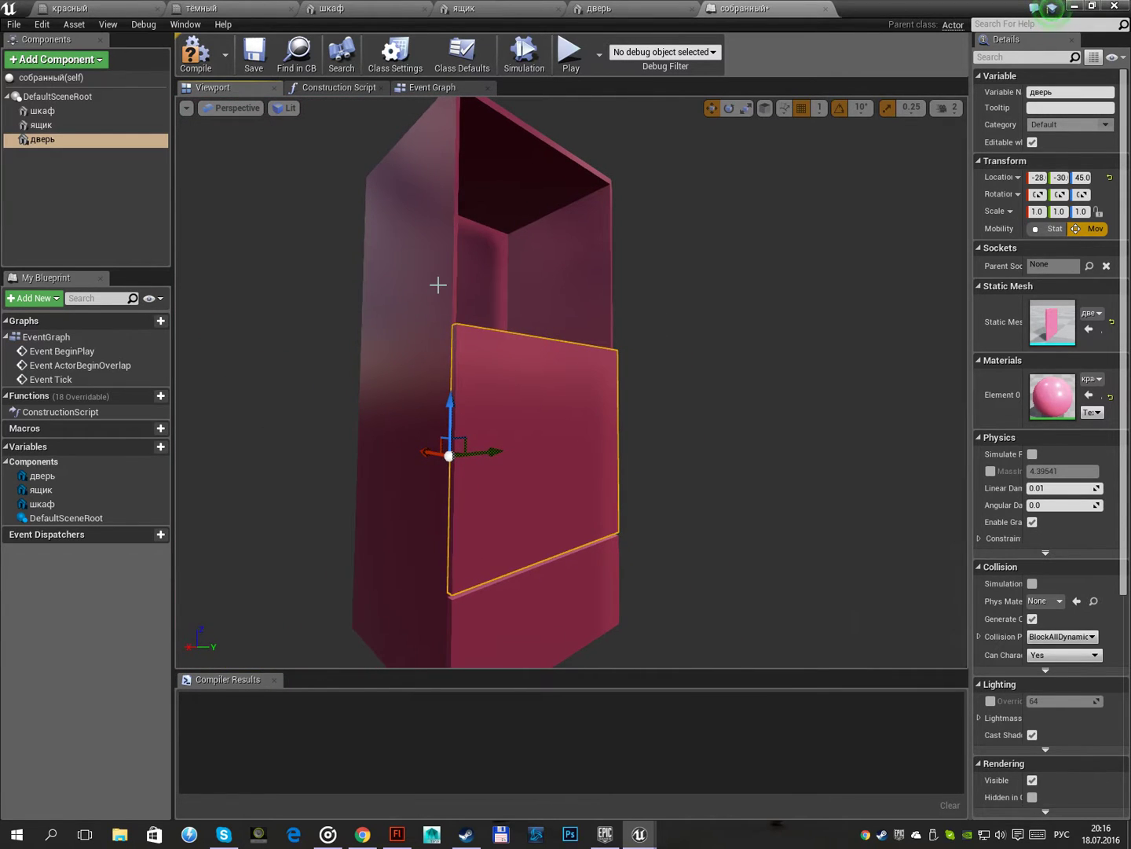
alt+drag(450, 416, 431, 180)
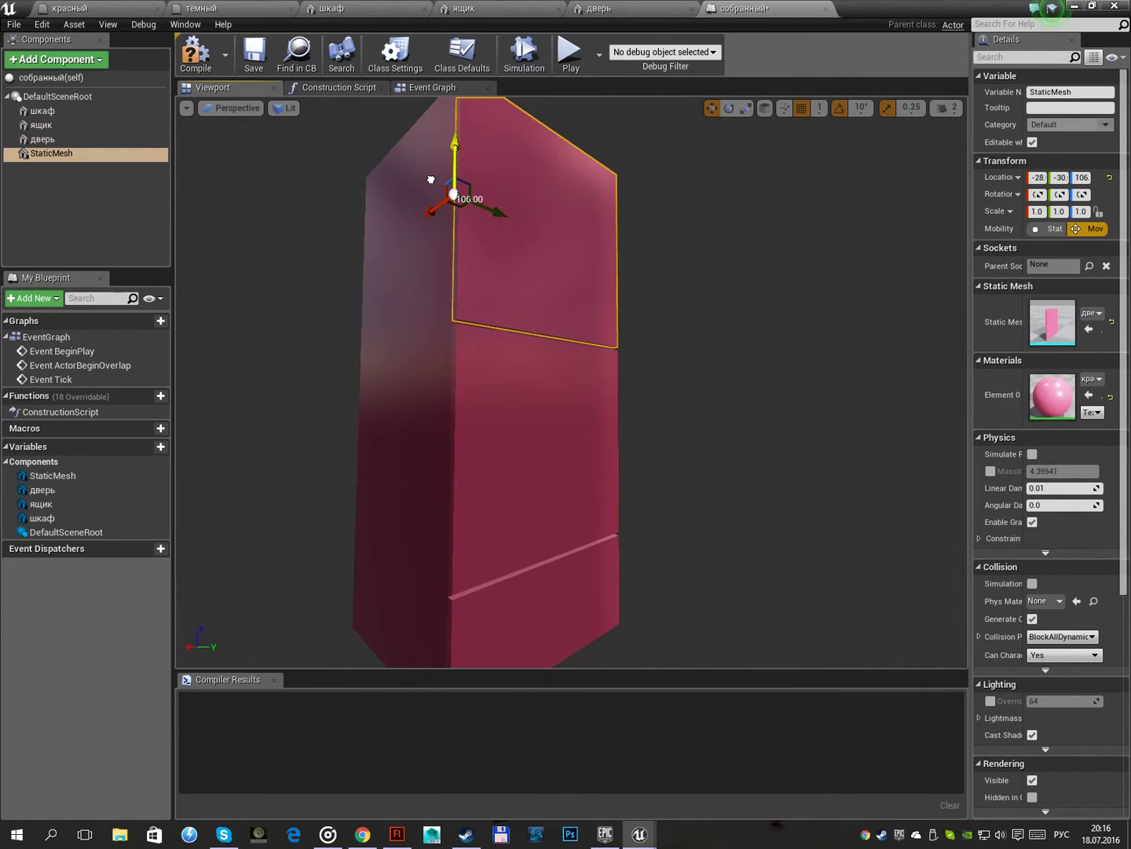
mouse_move(447, 234)
alt+mouse_down()
mouse_move(424, 330)
mouse_move(452, 249)
alt+mouse_up()
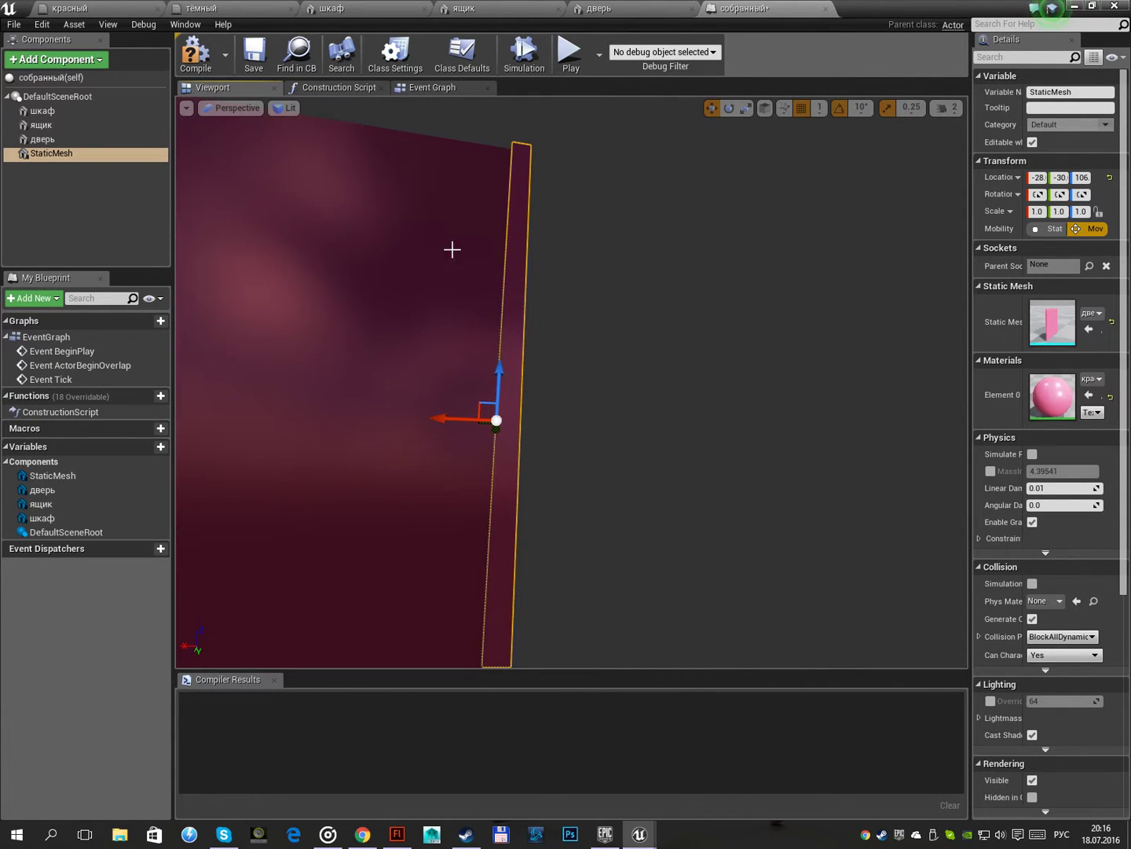
mouse_move(502, 379)
mouse_down()
mouse_move(471, 299)
mouse_move(543, 409)
mouse_up()
scroll(543, 410, down, 6)
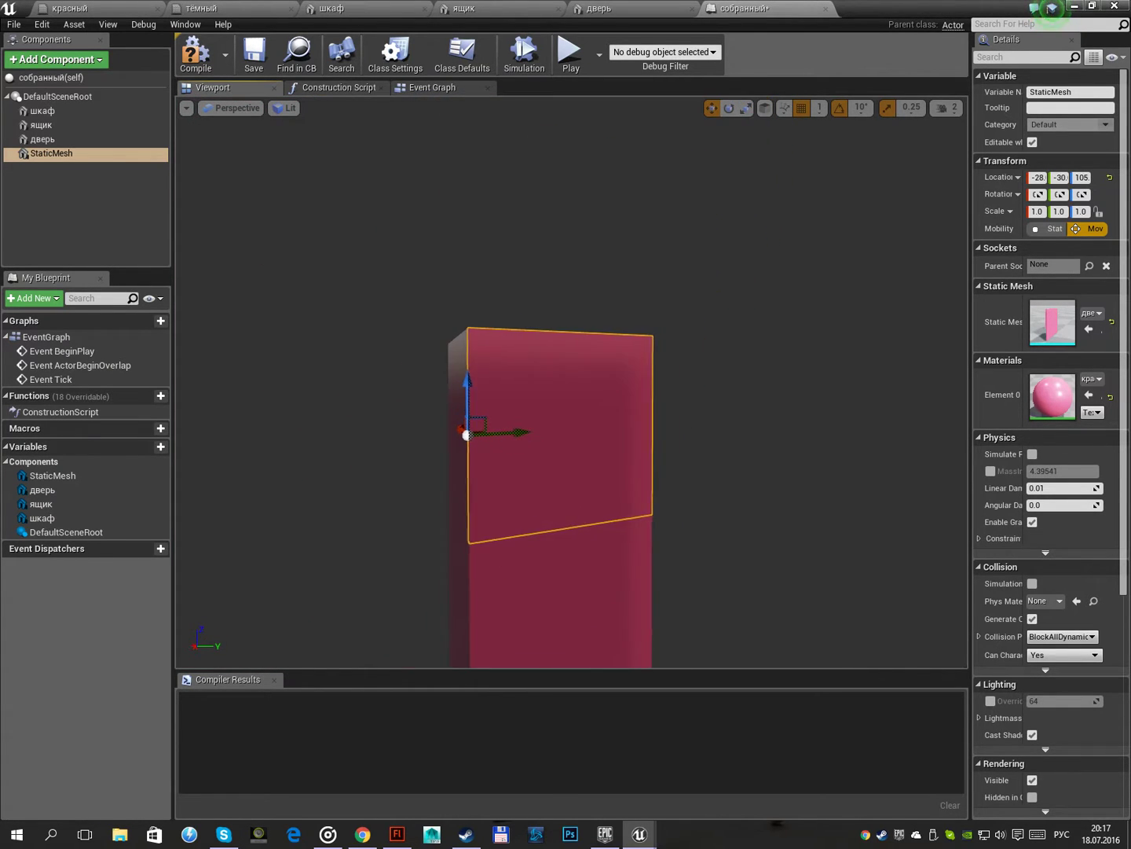
click(443, 90)
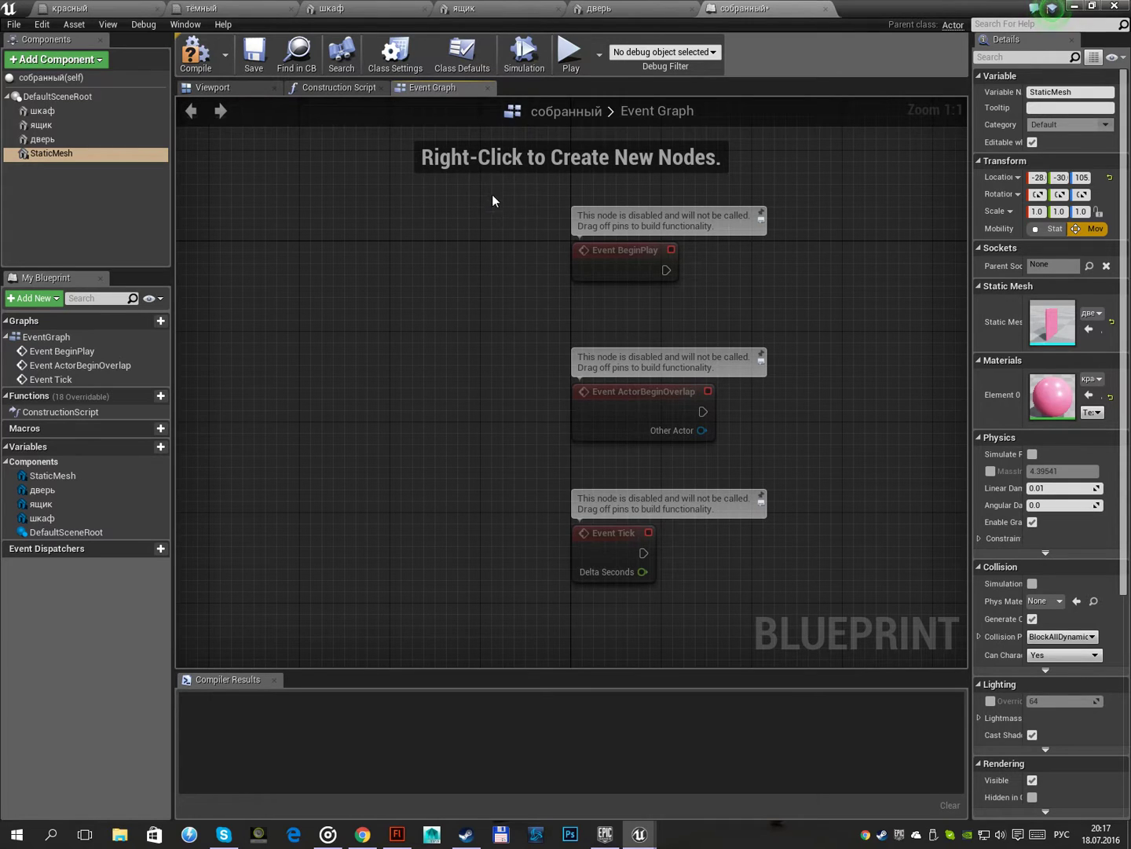
Delete the three default event nodes and add a Timeline node to the empty graph
drag(491, 206, 663, 606)
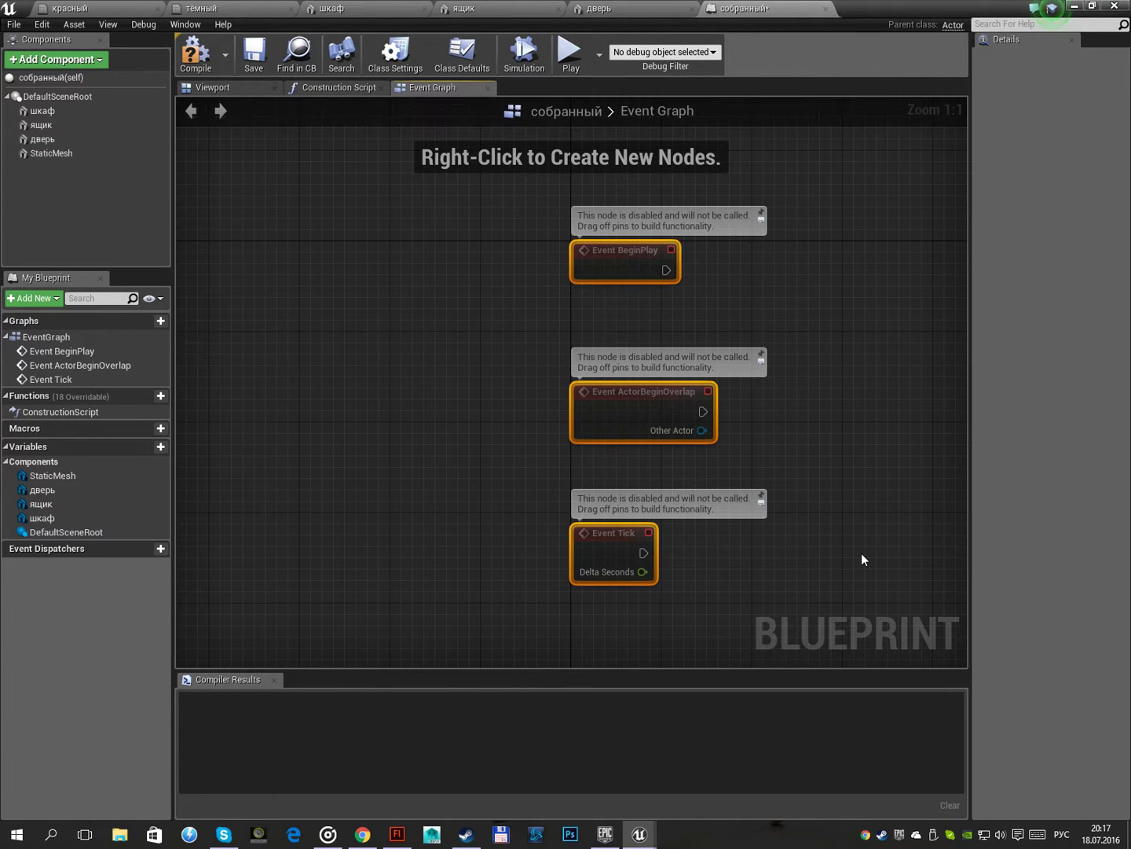
key(Delete)
right_drag(542, 385, 413, 384)
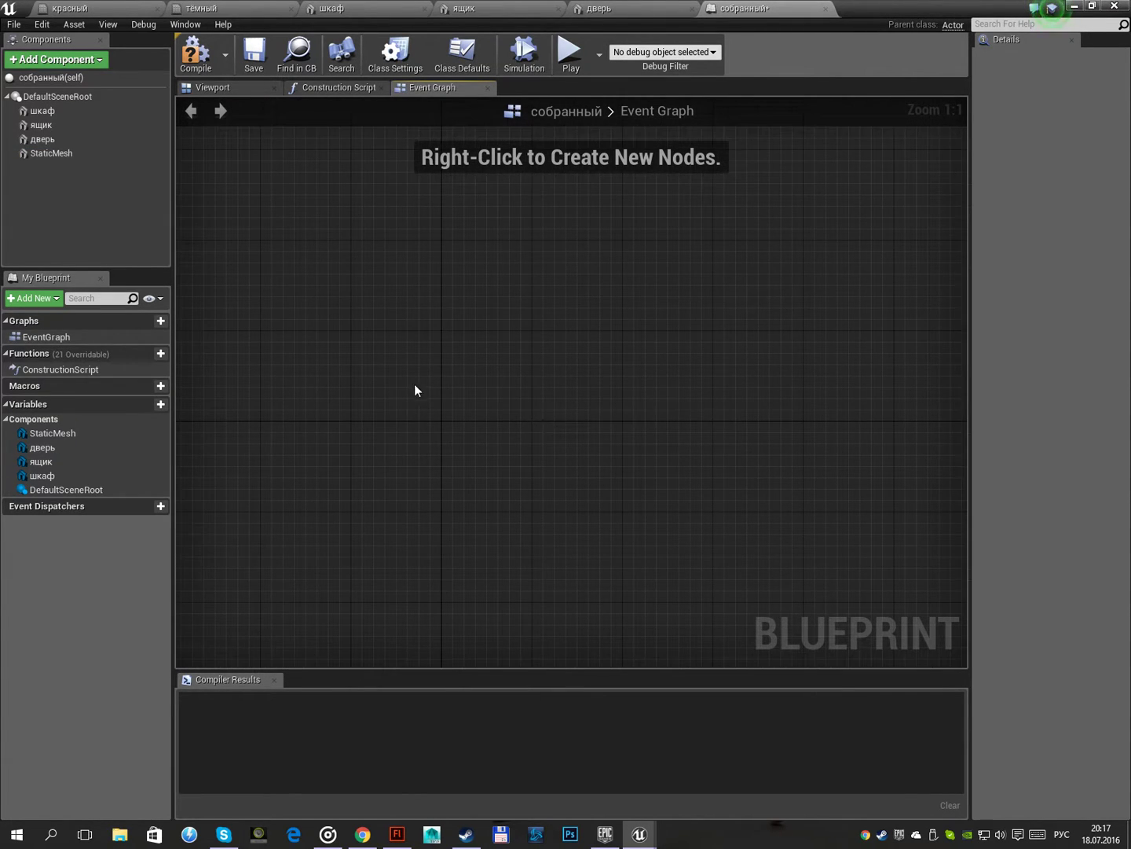
right_click(444, 313)
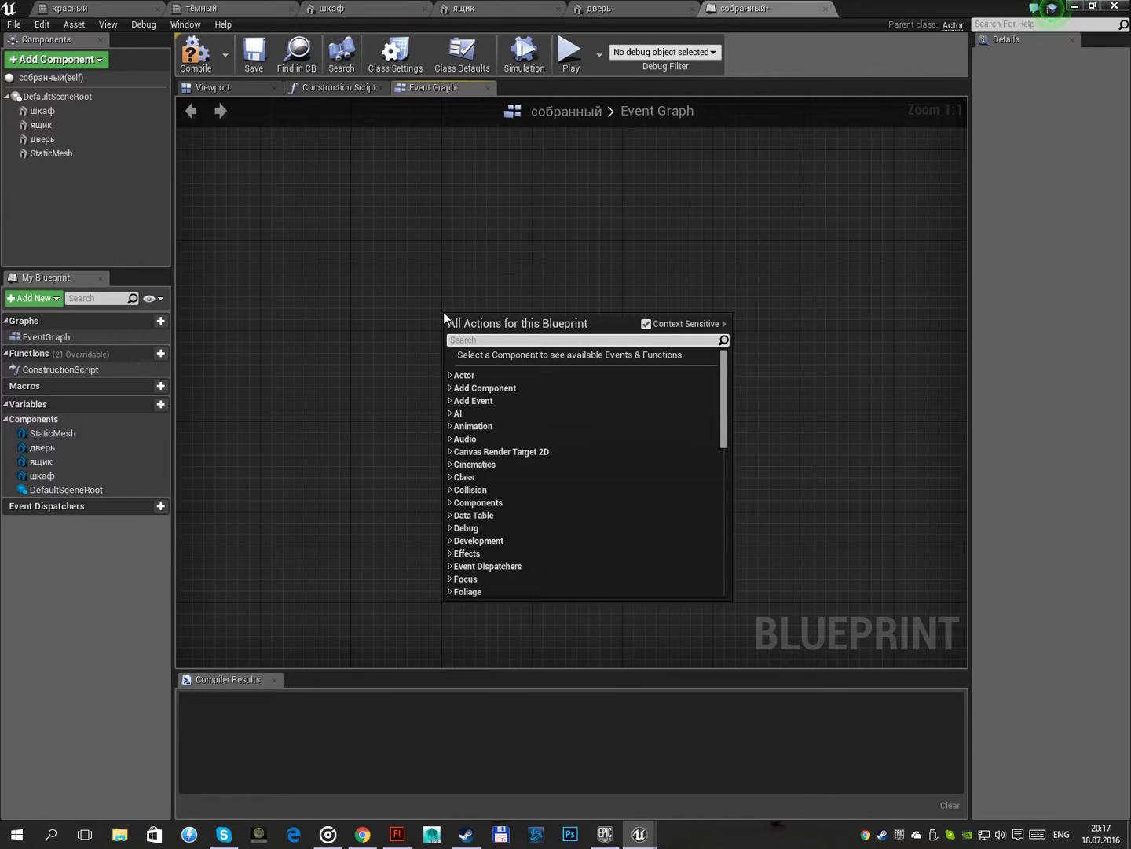
key(alt+shift)
text(add)
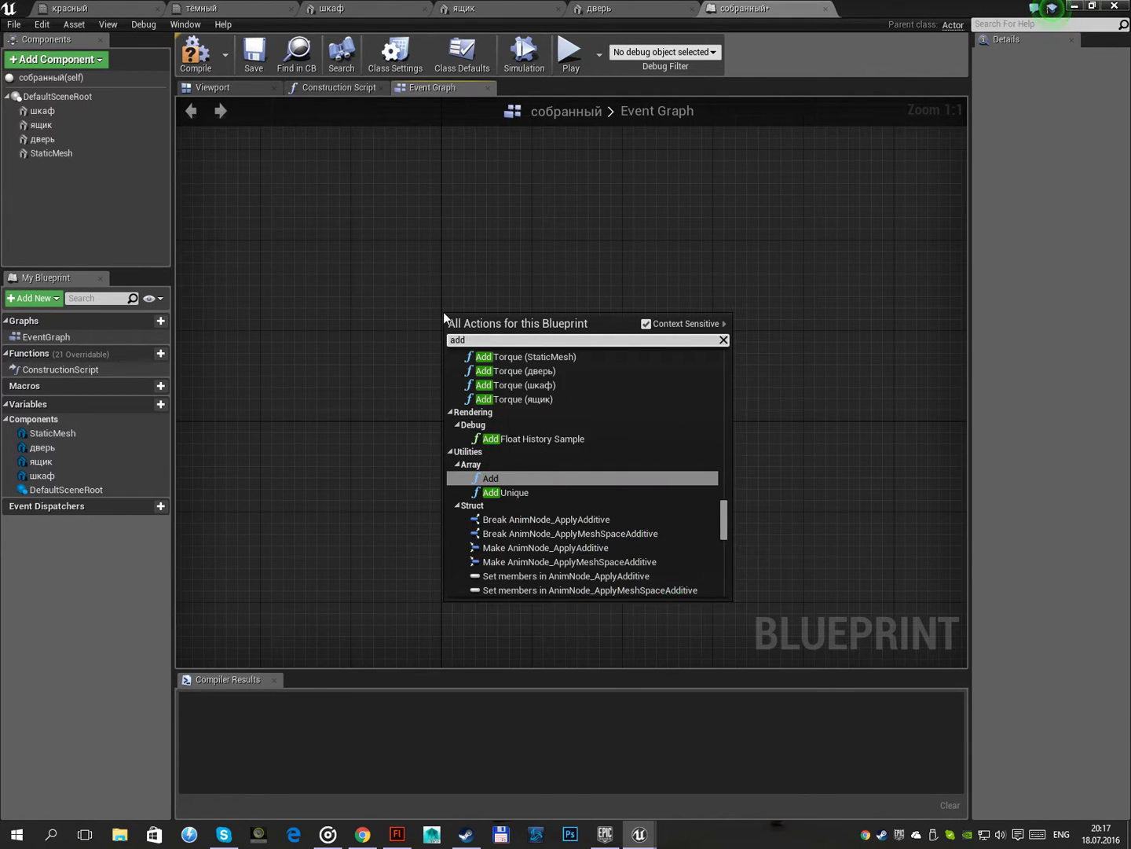
text( tim)
key(Down)
key(Return)
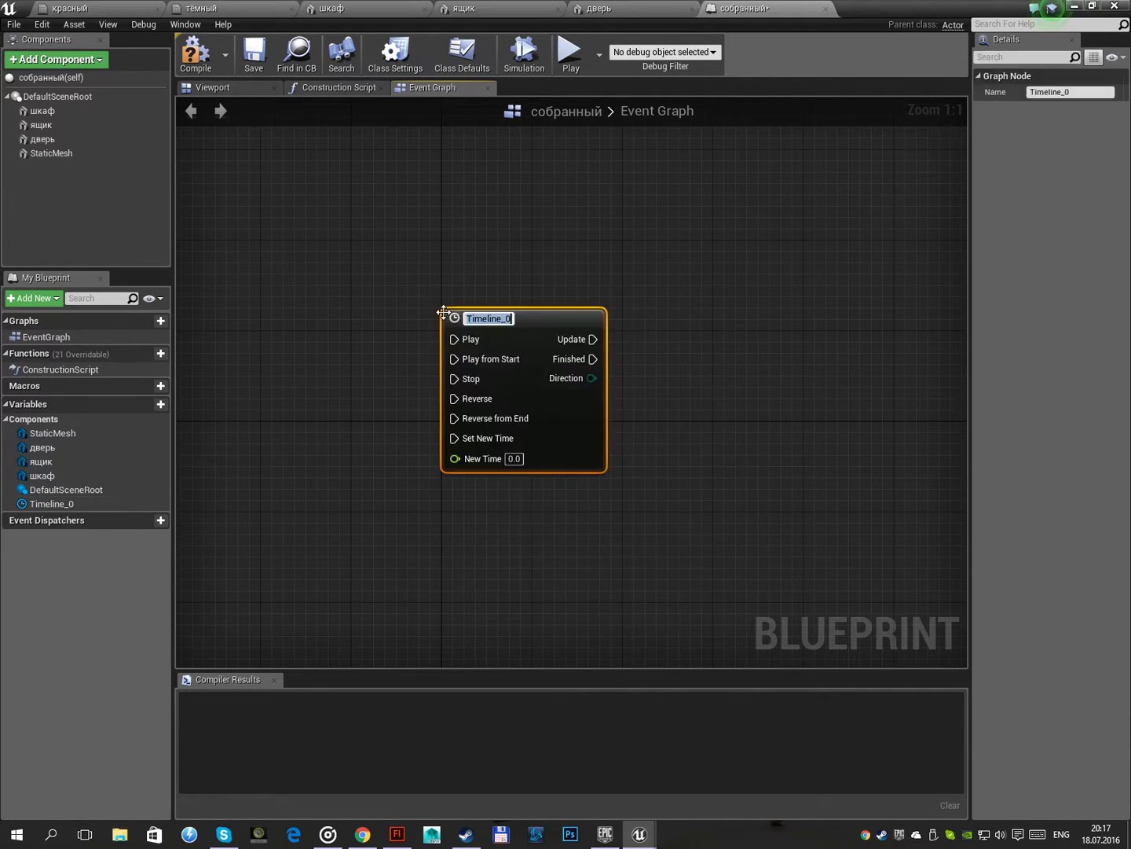
Give Timeline_0 a float track keyed 0 at 0 and 100 at 1.0, length 1, then compile
double_click(534, 334)
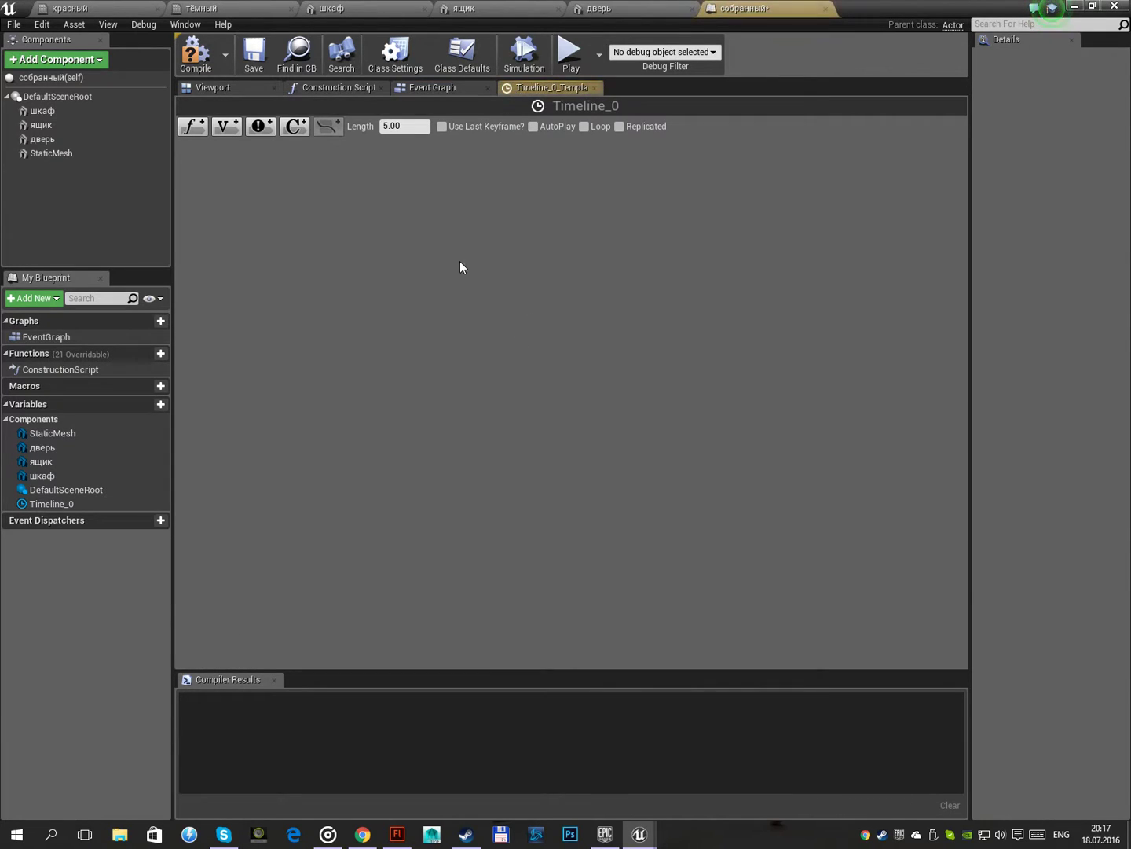
click(191, 126)
shift+click(307, 263)
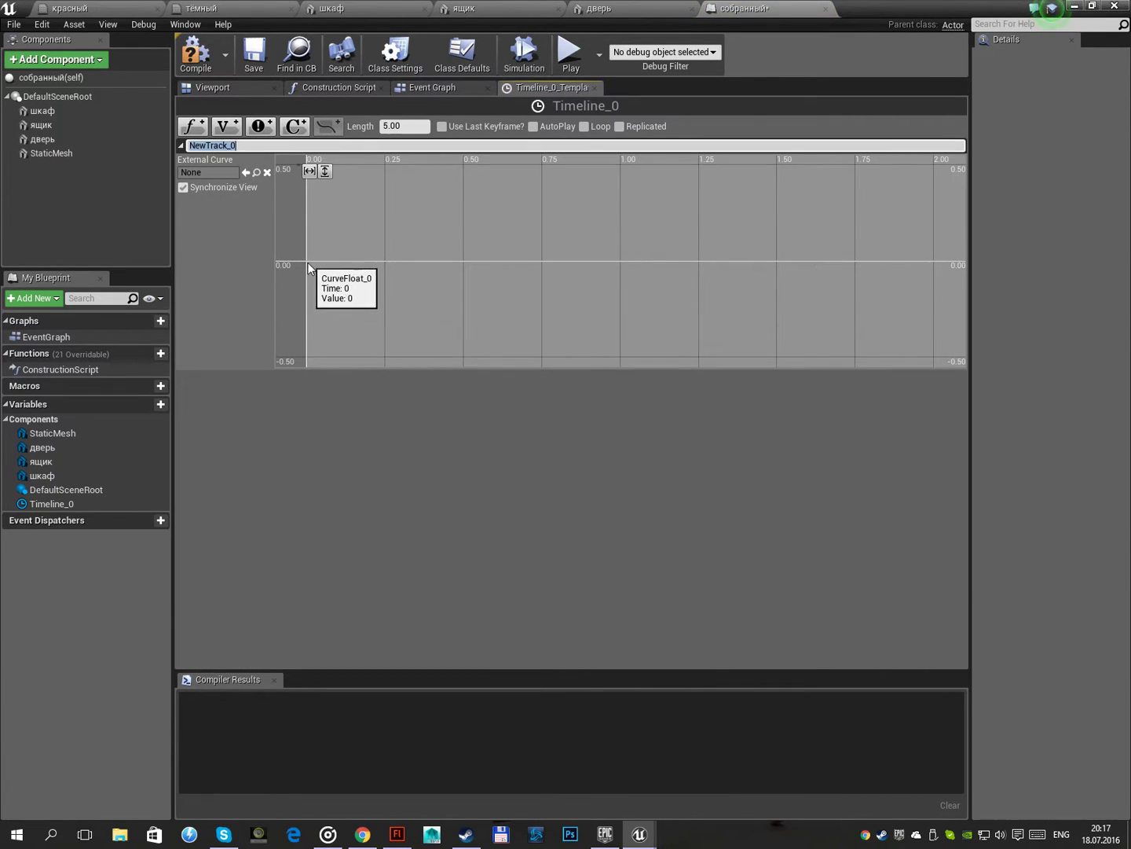
shift+click(407, 213)
click(308, 262)
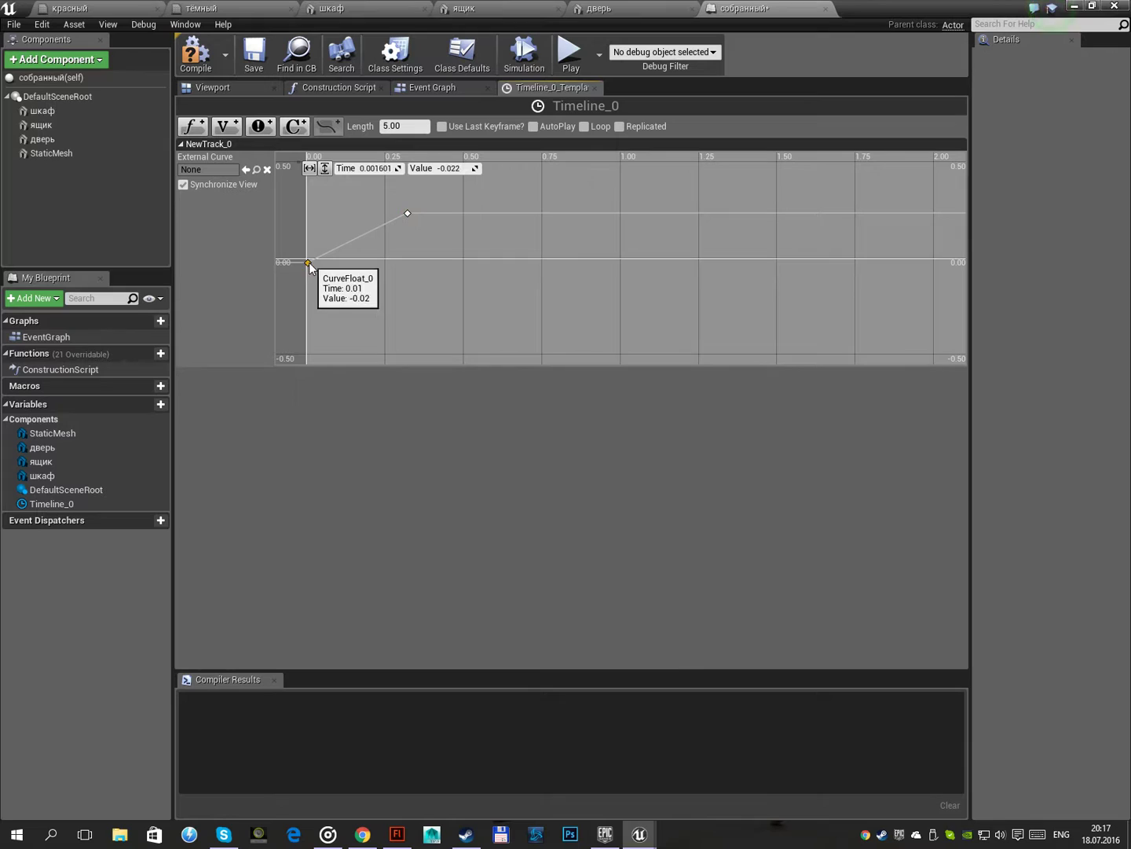
click(357, 168)
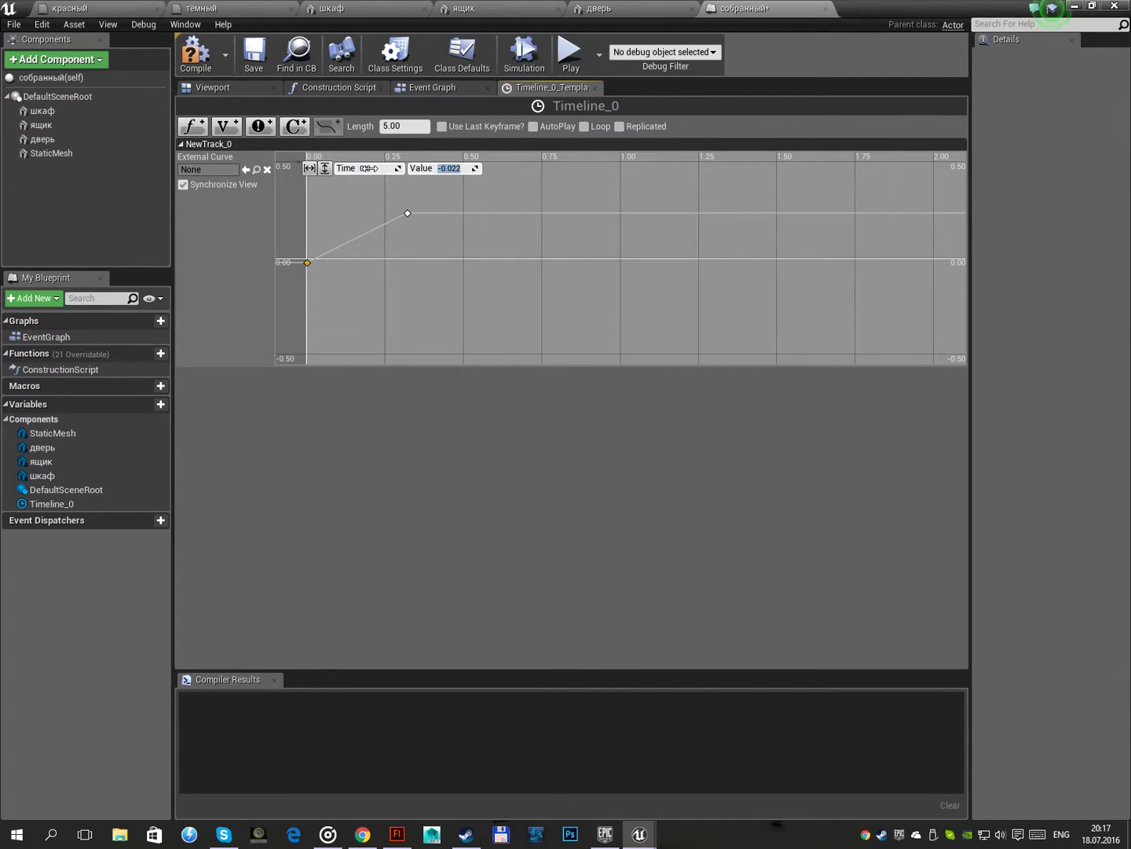
click(406, 212)
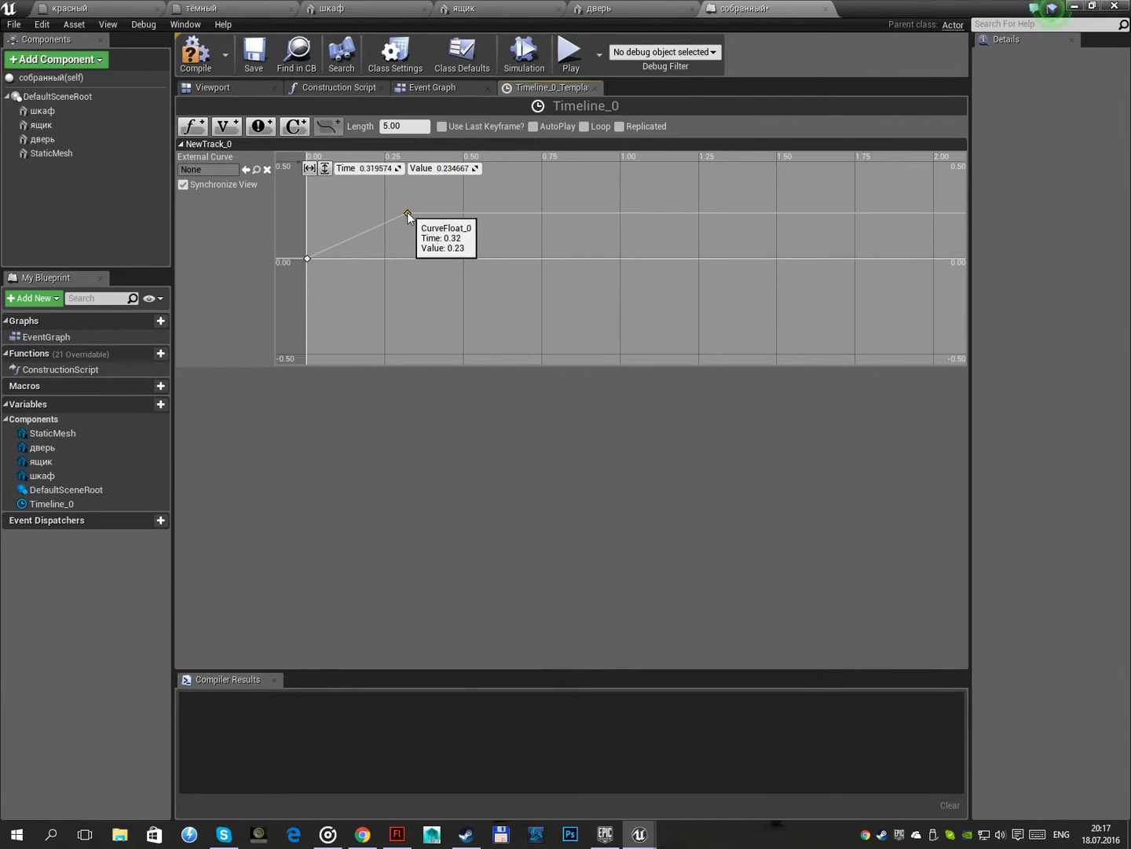
text(1)
key(Tab)
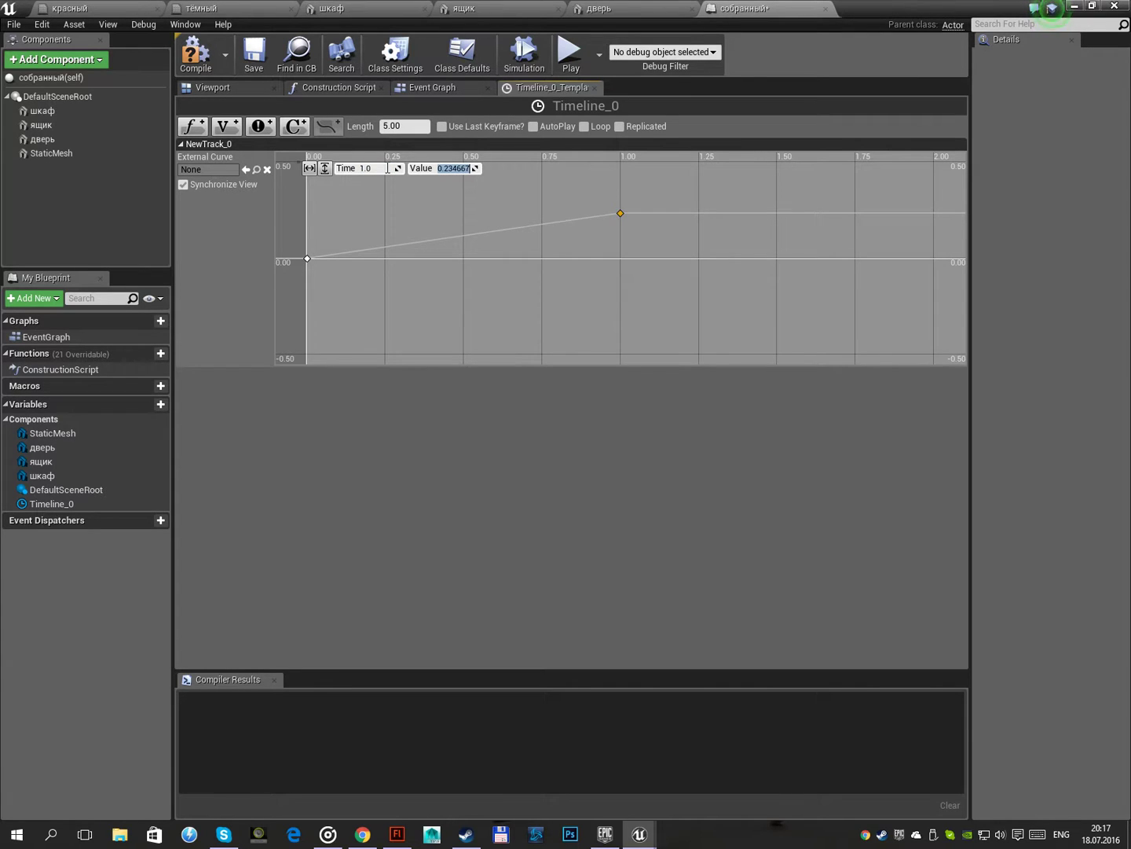
key(Return)
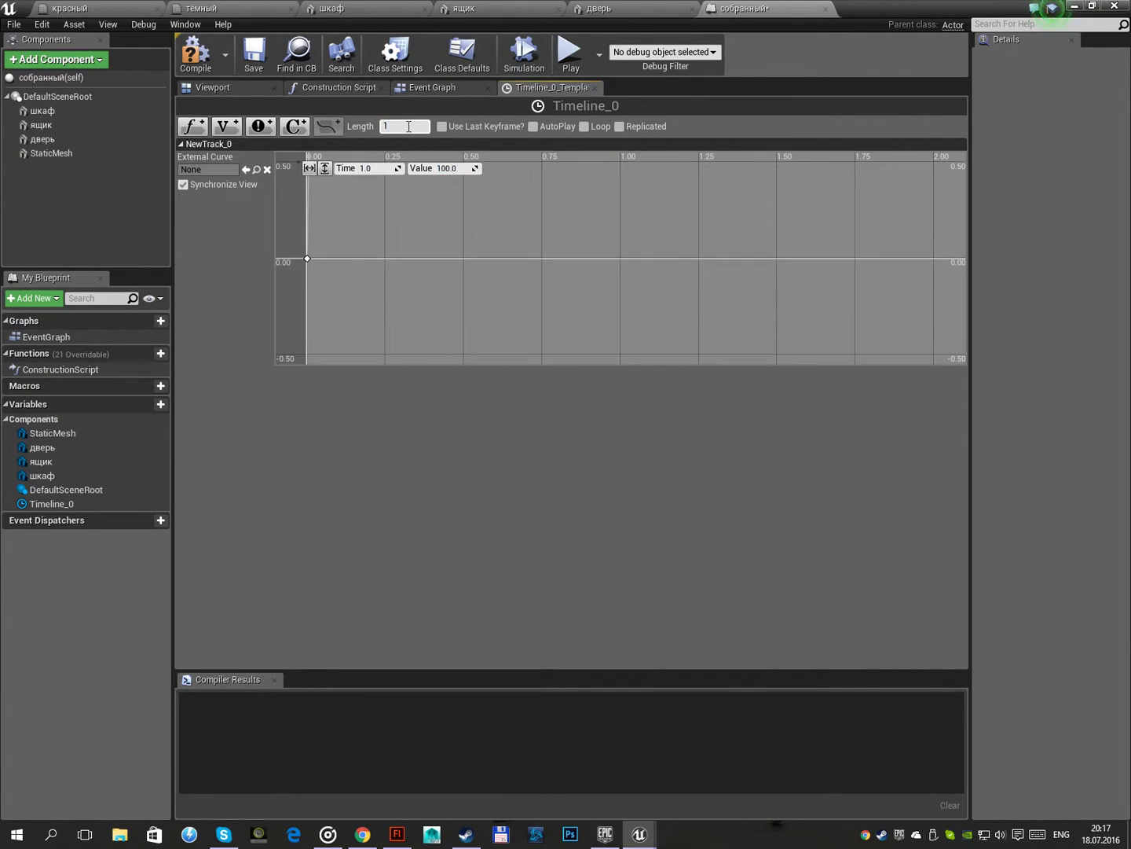
key(Return)
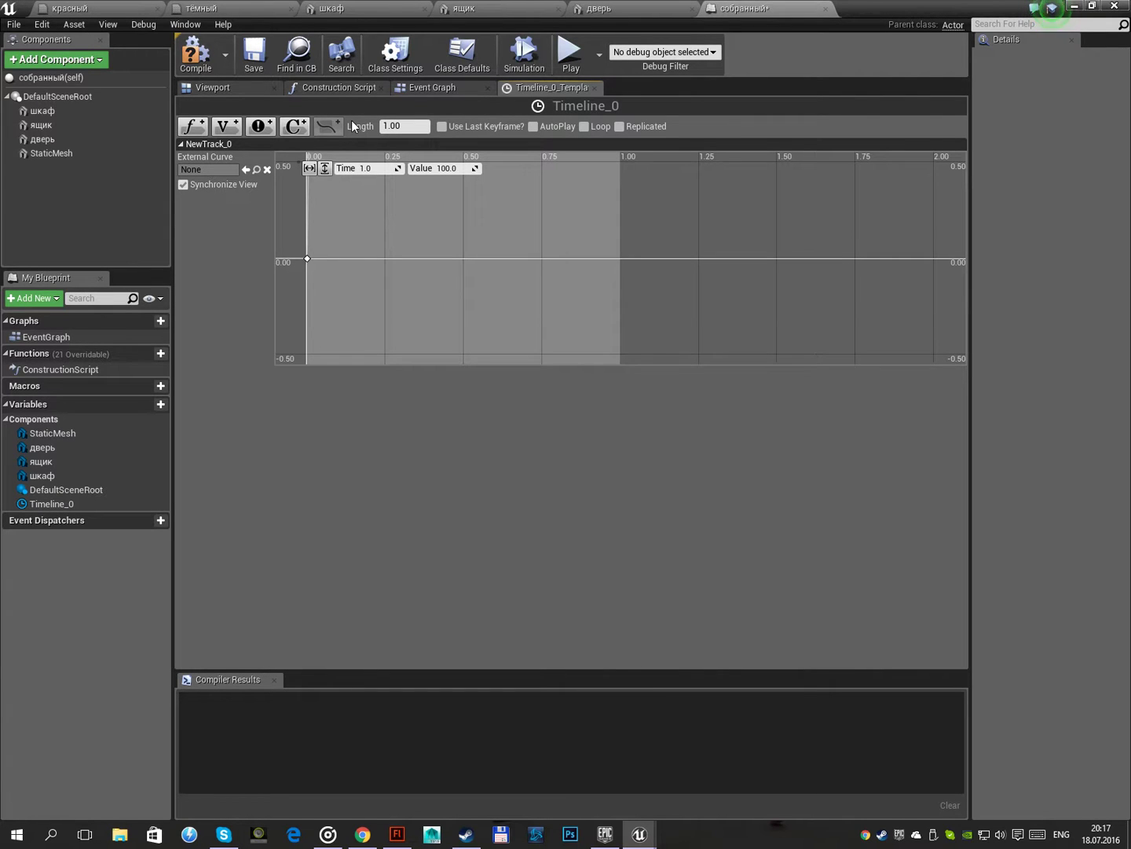
click(195, 52)
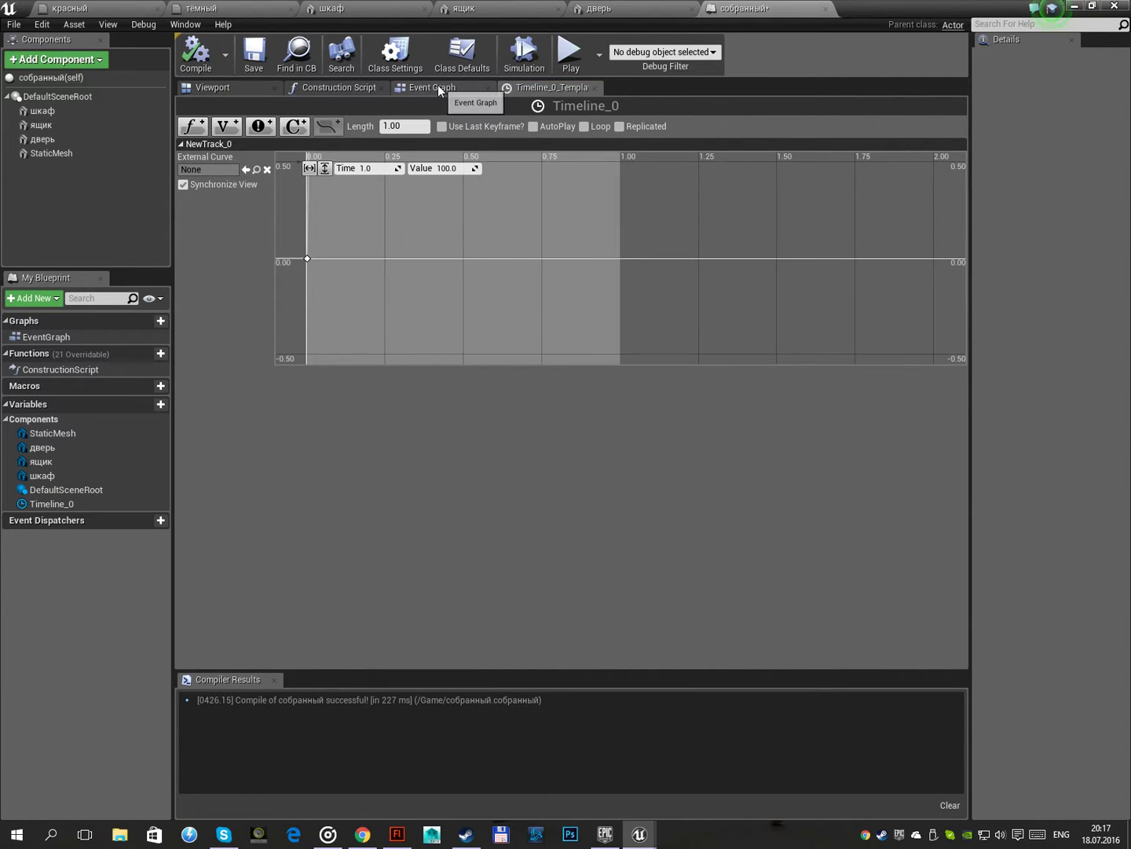
click(437, 86)
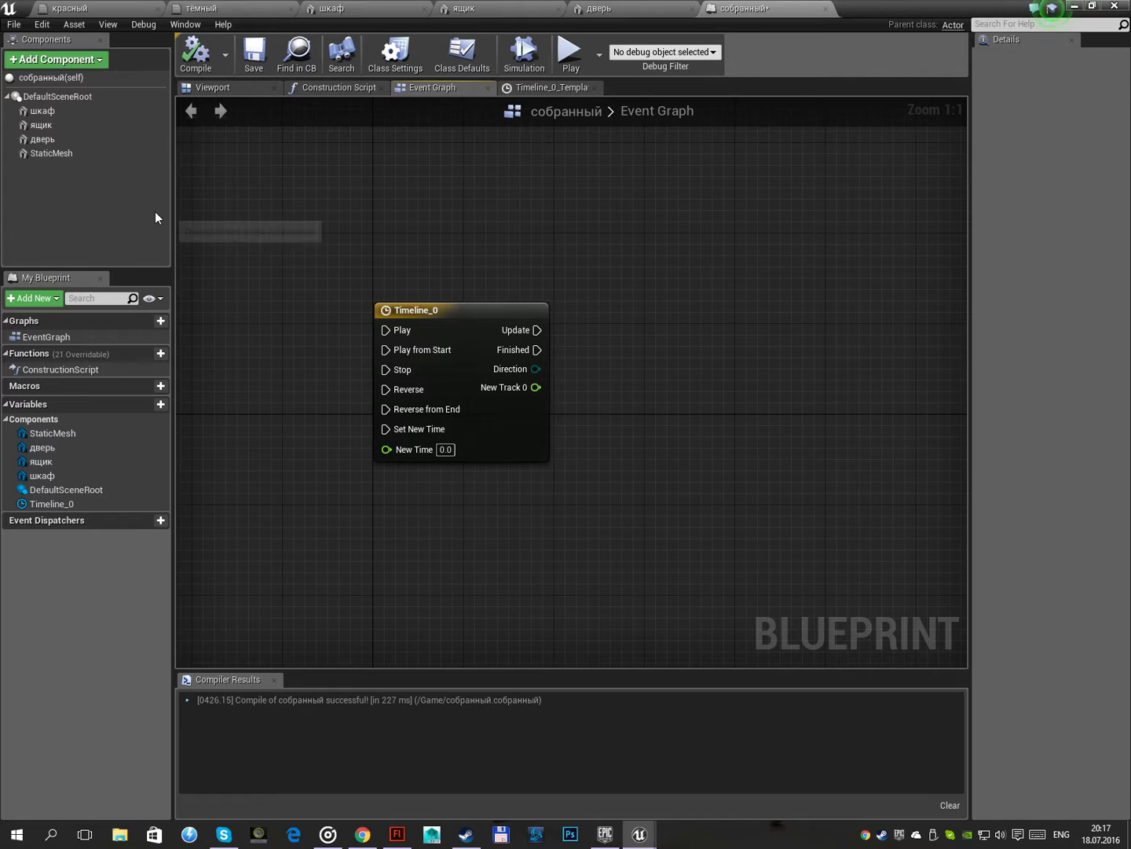
Add a дверь reference with a SetRelativeRotation node placed beside Timeline_0
right_drag(215, 189, 272, 185)
click(35, 139)
mouse_move(36, 142)
mouse_down()
mouse_move(322, 420)
mouse_move(713, 446)
mouse_up()
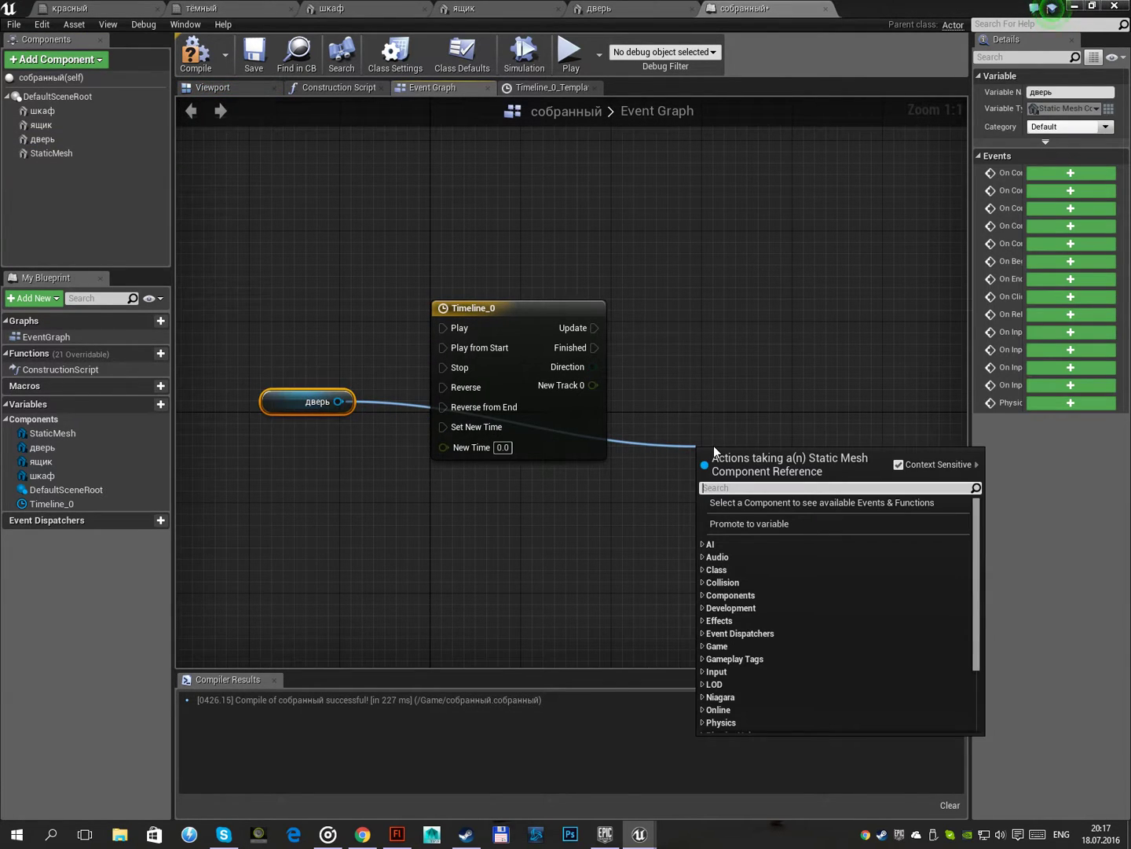
text(set rela)
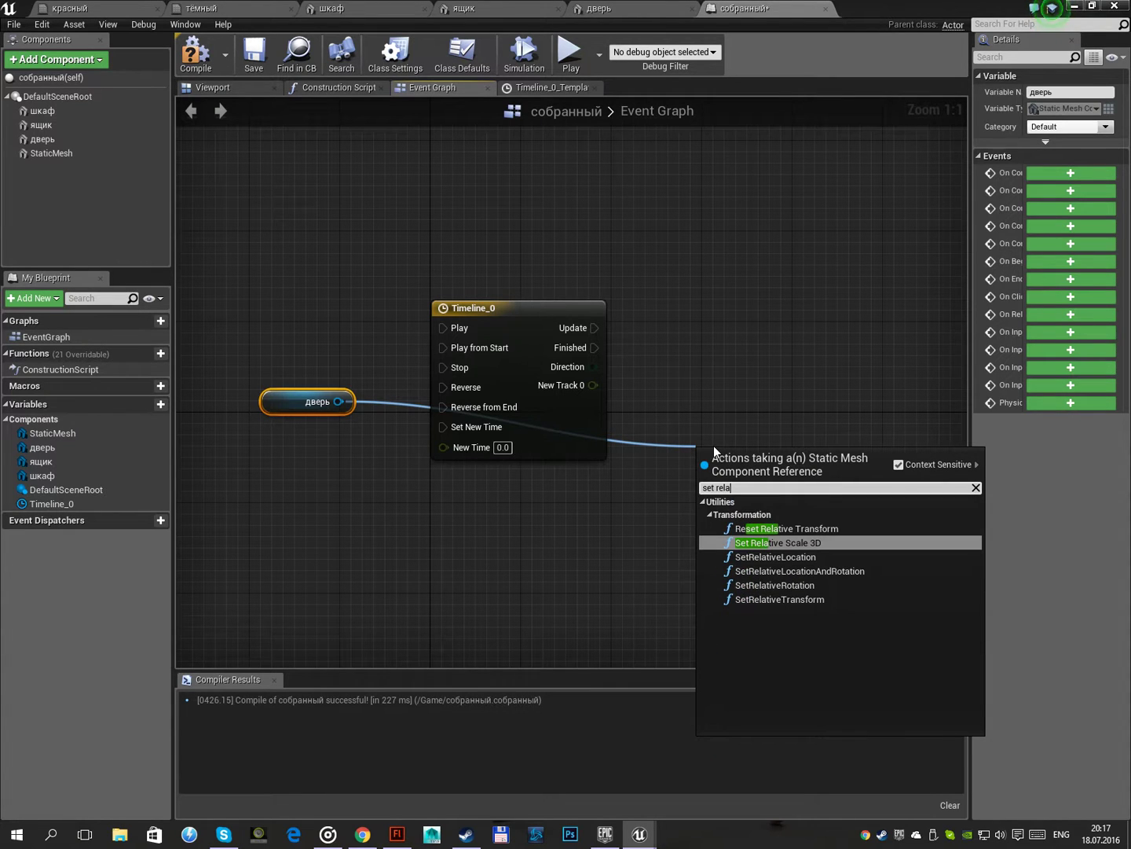
key(Down)
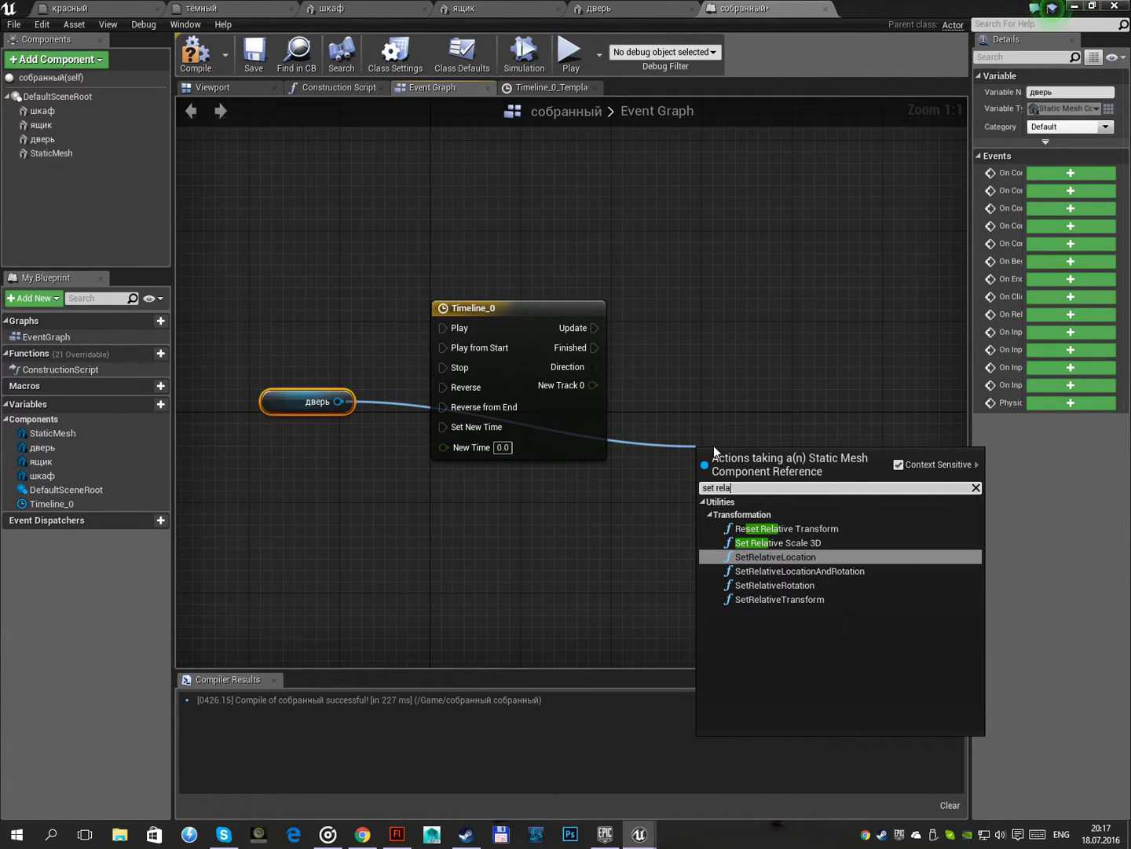
key(Down)
key(Down)
key(Return)
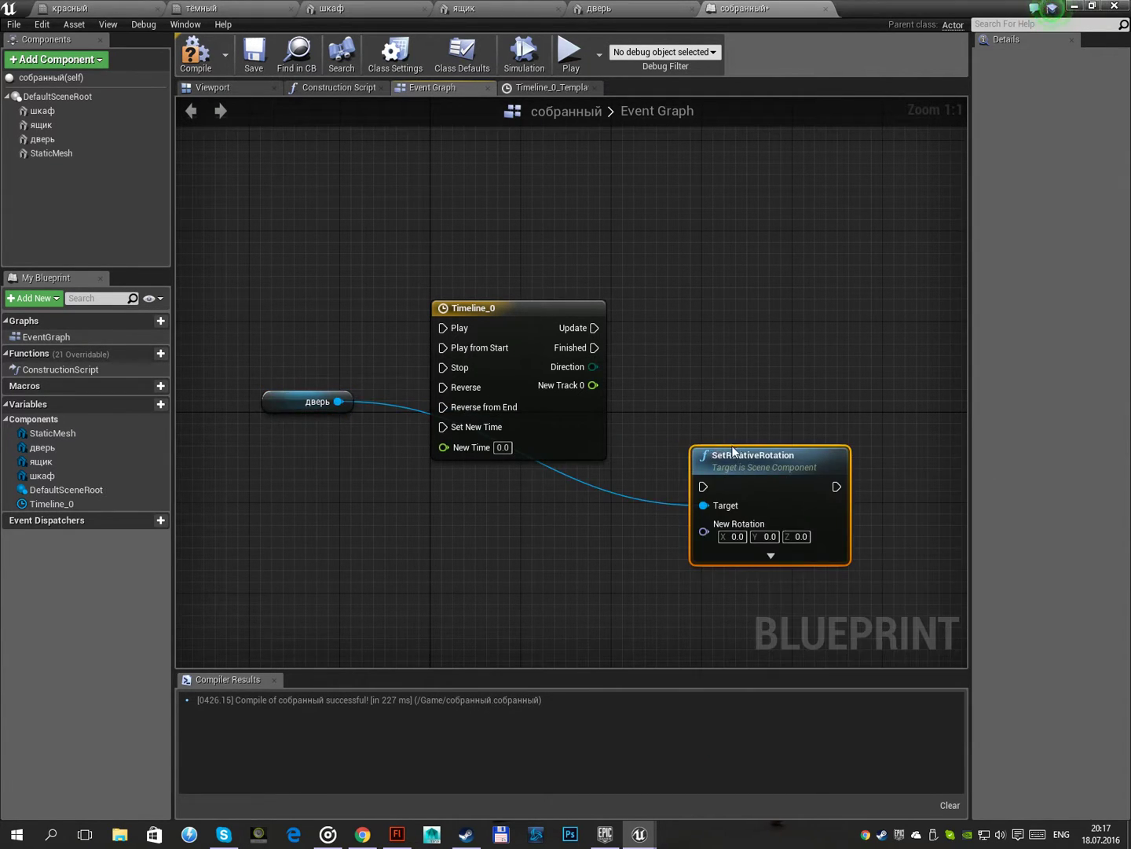
drag(733, 451, 766, 314)
Split New Rotation and wire Timeline_0's Update and New Track 0 into the door's Yaw
right_click(737, 398)
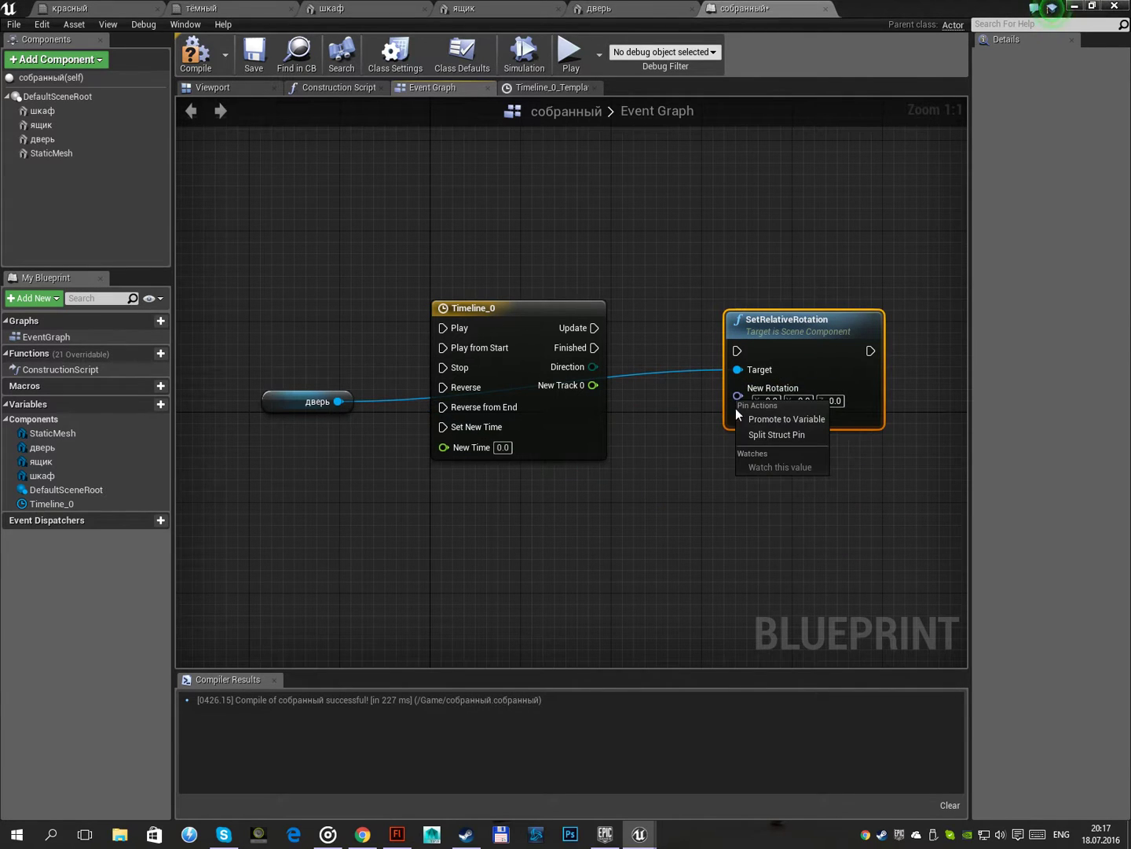
click(778, 435)
drag(595, 328, 723, 347)
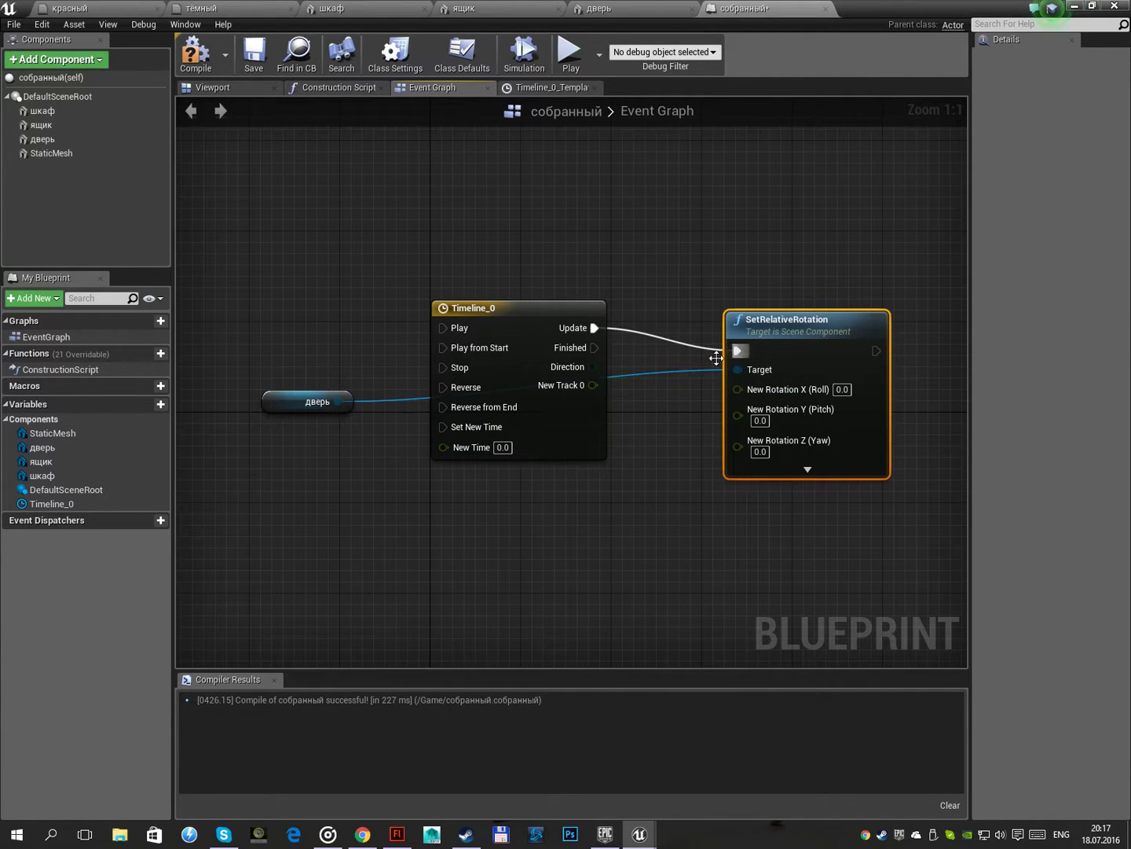
drag(594, 385, 740, 448)
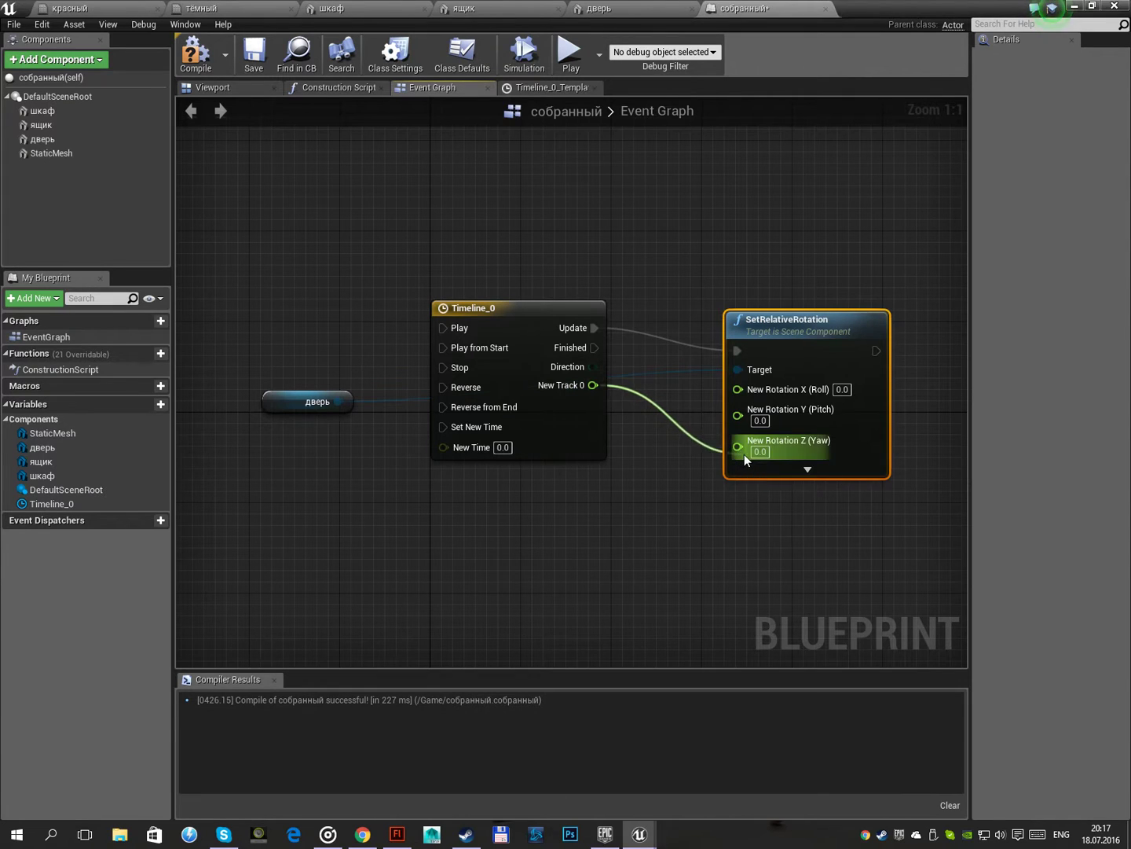
right_drag(633, 519, 604, 453)
Duplicate the timeline and rotation nodes as Timeline_1, driving a Static Mesh reference
click(507, 239)
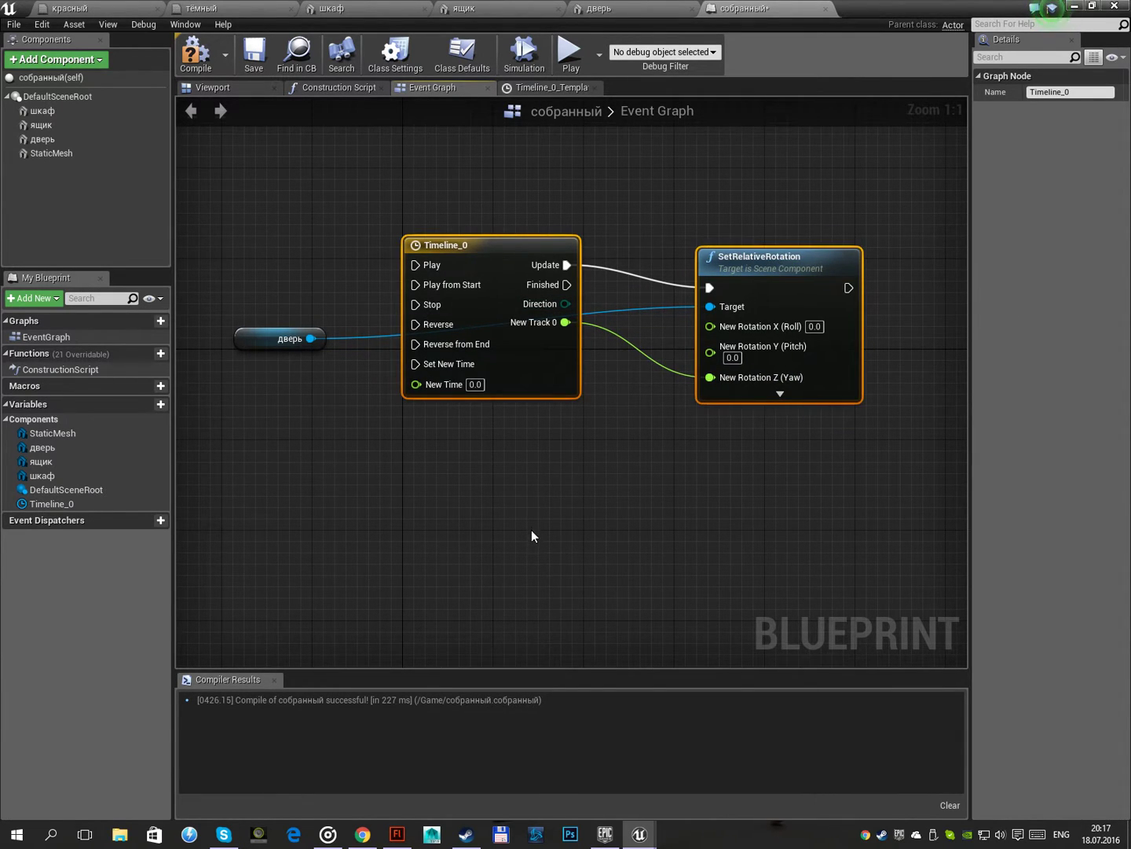
key(ctrl+c)
key(ctrl+v)
right_drag(535, 510, 589, 421)
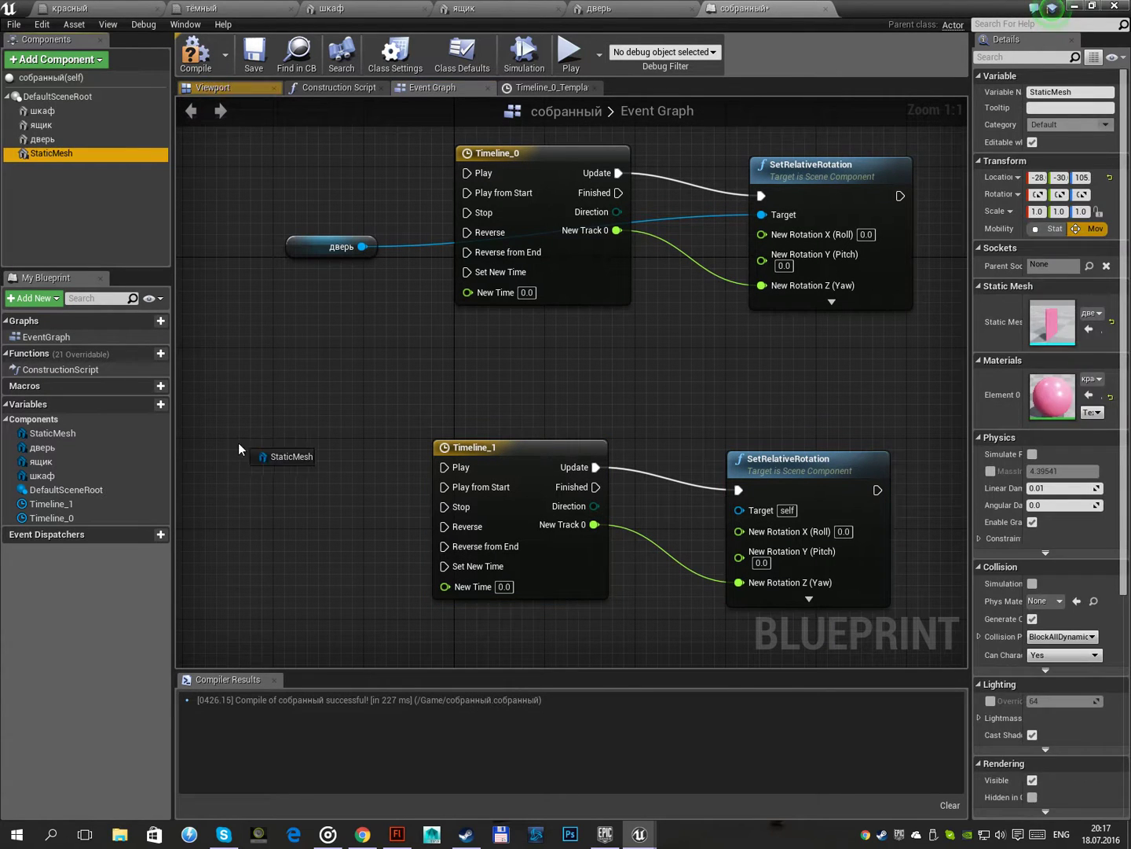
mouse_move(47, 163)
mouse_down()
mouse_move(267, 493)
mouse_move(739, 510)
mouse_up()
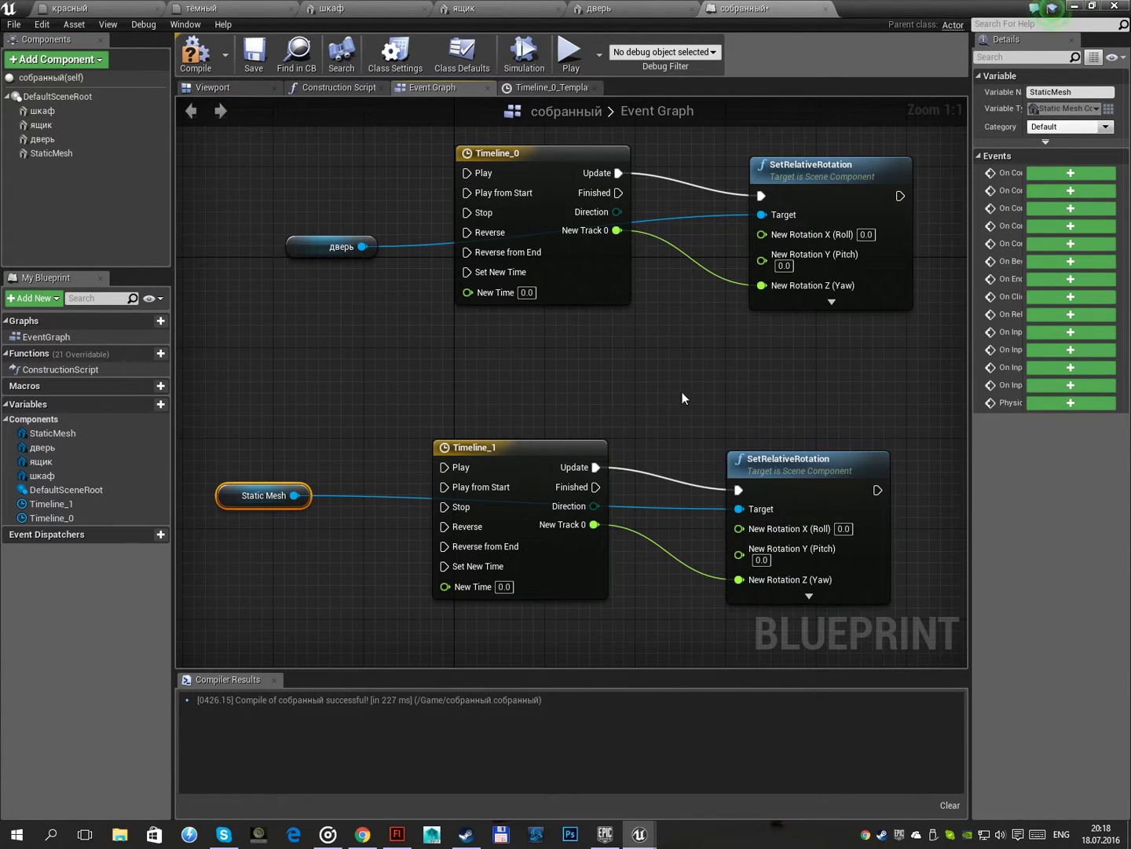
drag(322, 247, 629, 349)
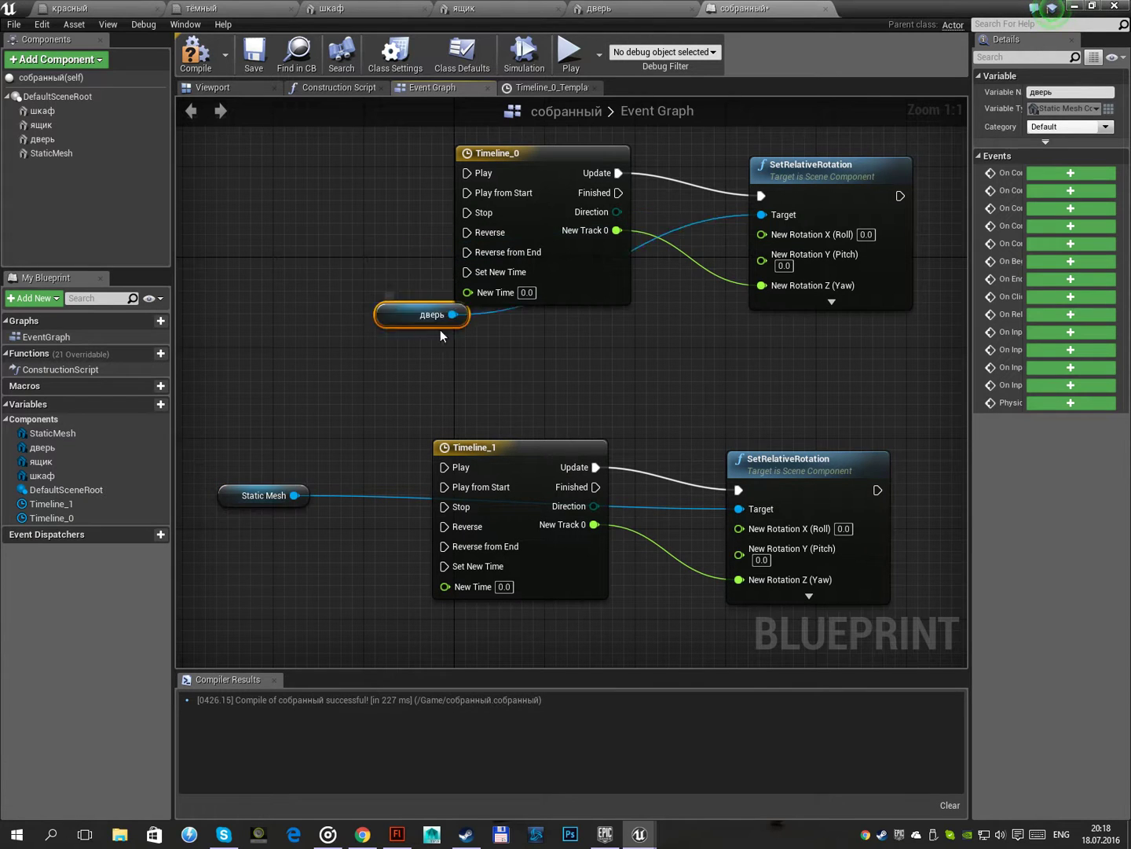
drag(242, 503, 583, 639)
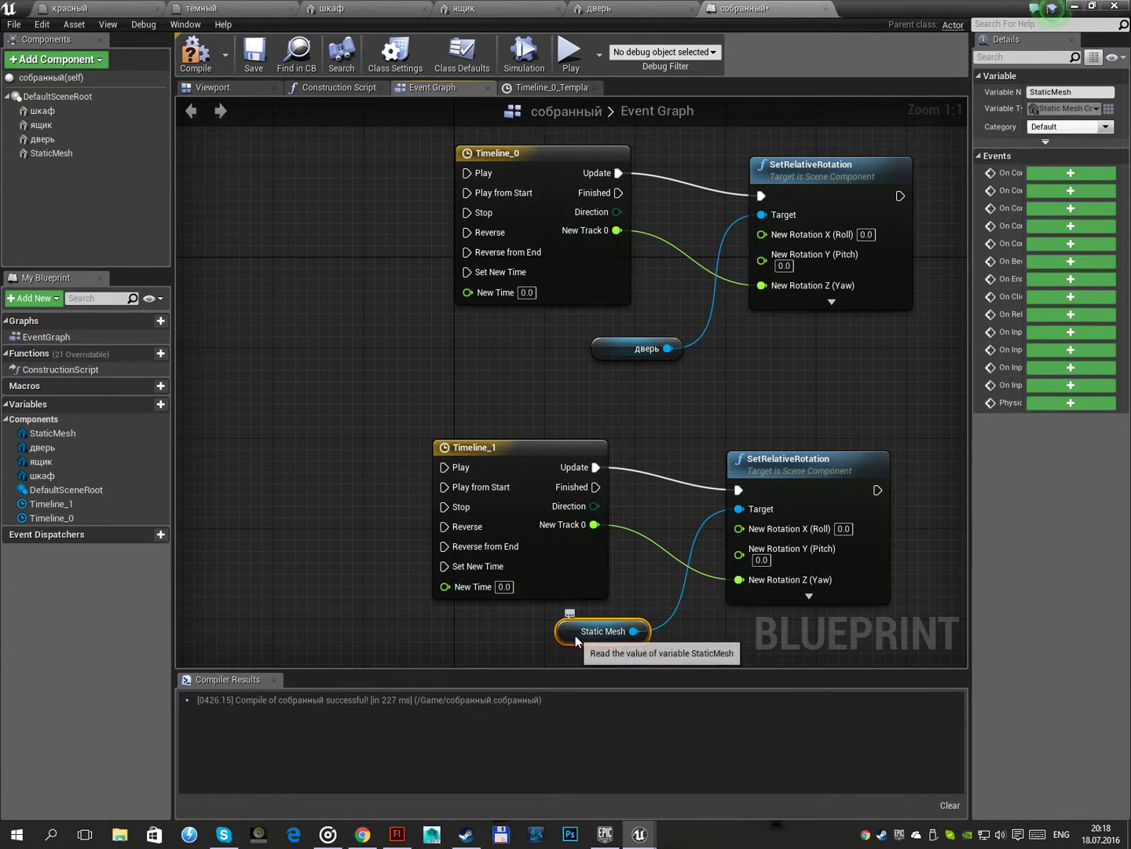
right_drag(565, 464, 521, 280)
Copy Timeline_1 and paste it as a new Timeline_2 node
click(471, 276)
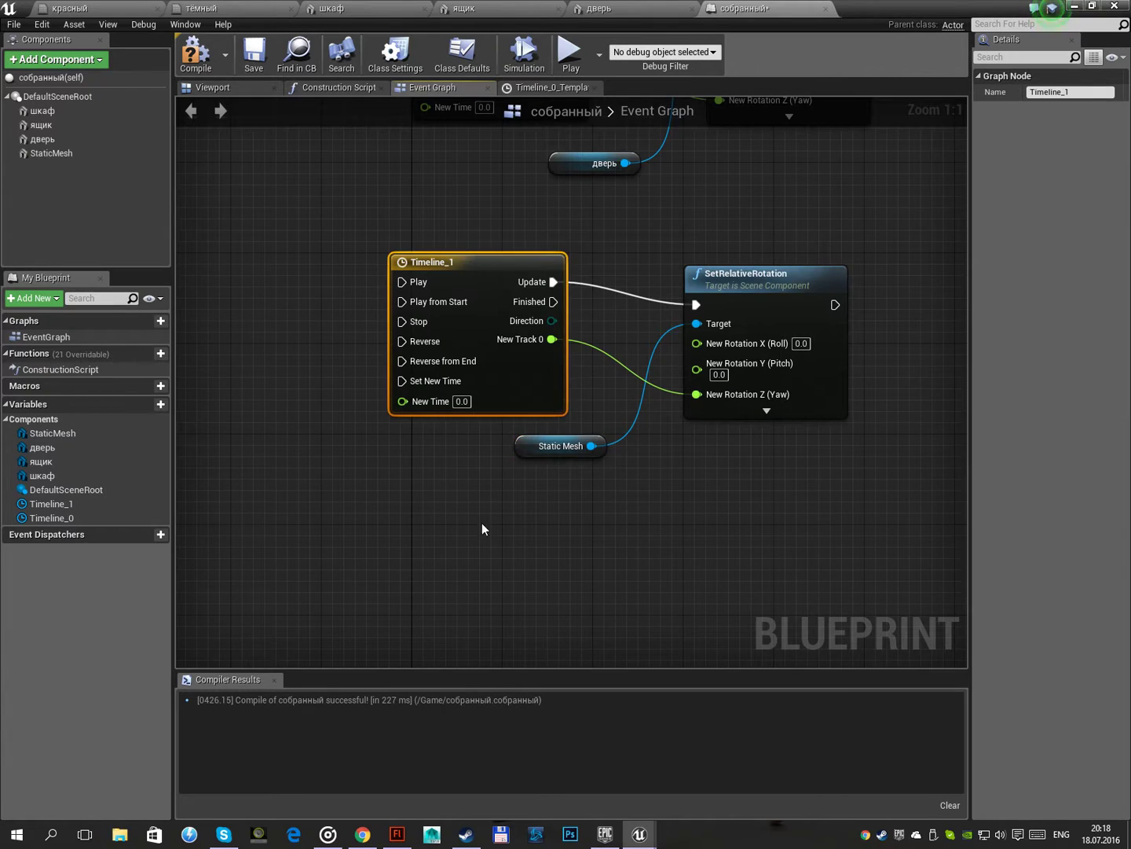
right_drag(482, 523, 448, 370)
key(ctrl+c)
key(ctrl+v)
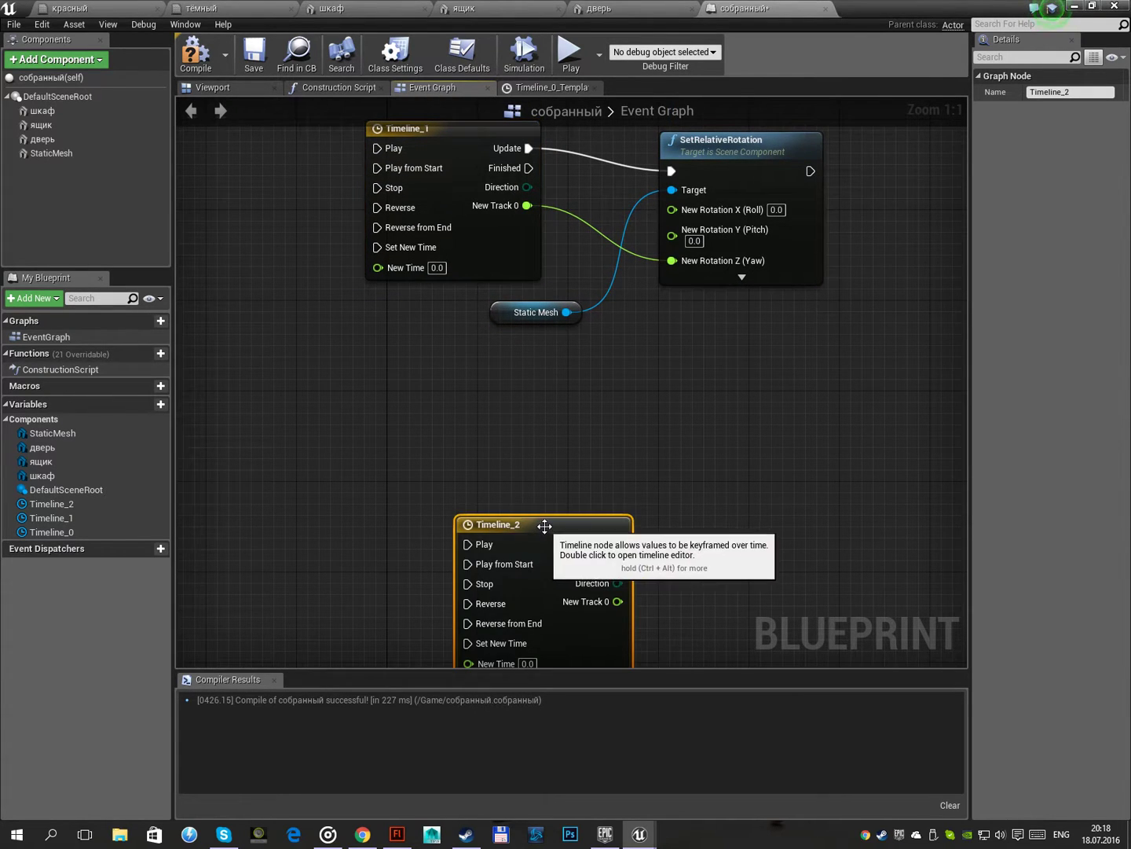
Open Timeline_2, then slide the ящик drawer outward along X in the 3D preview
double_click(544, 525)
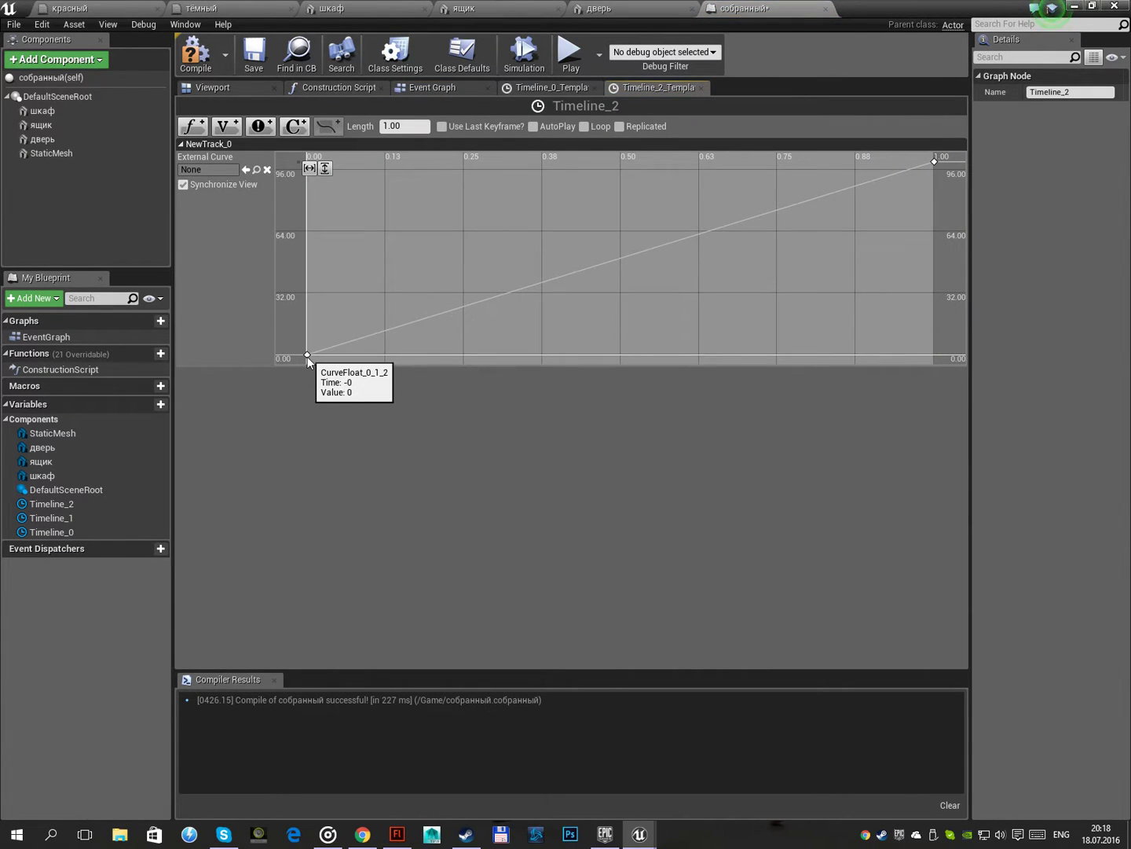
click(211, 88)
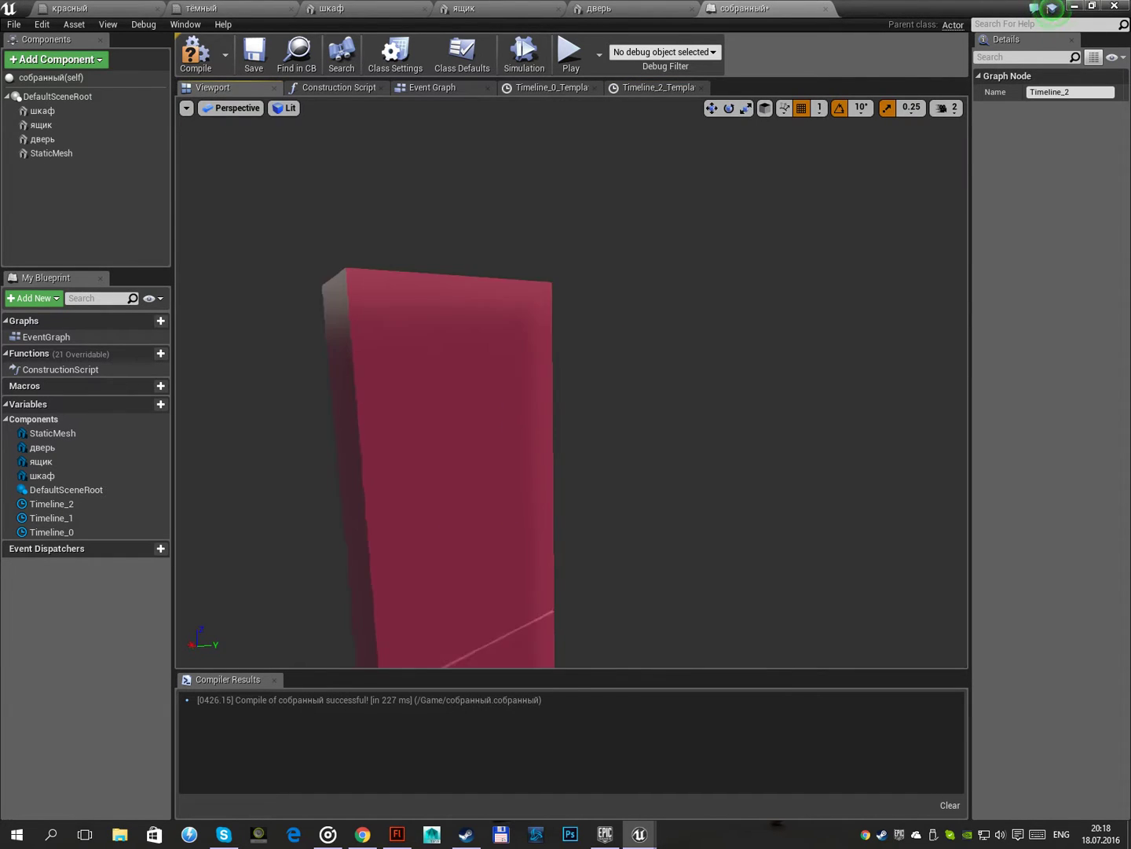
right_drag(565, 567, 558, 503)
click(440, 498)
right_drag(422, 480, 430, 406)
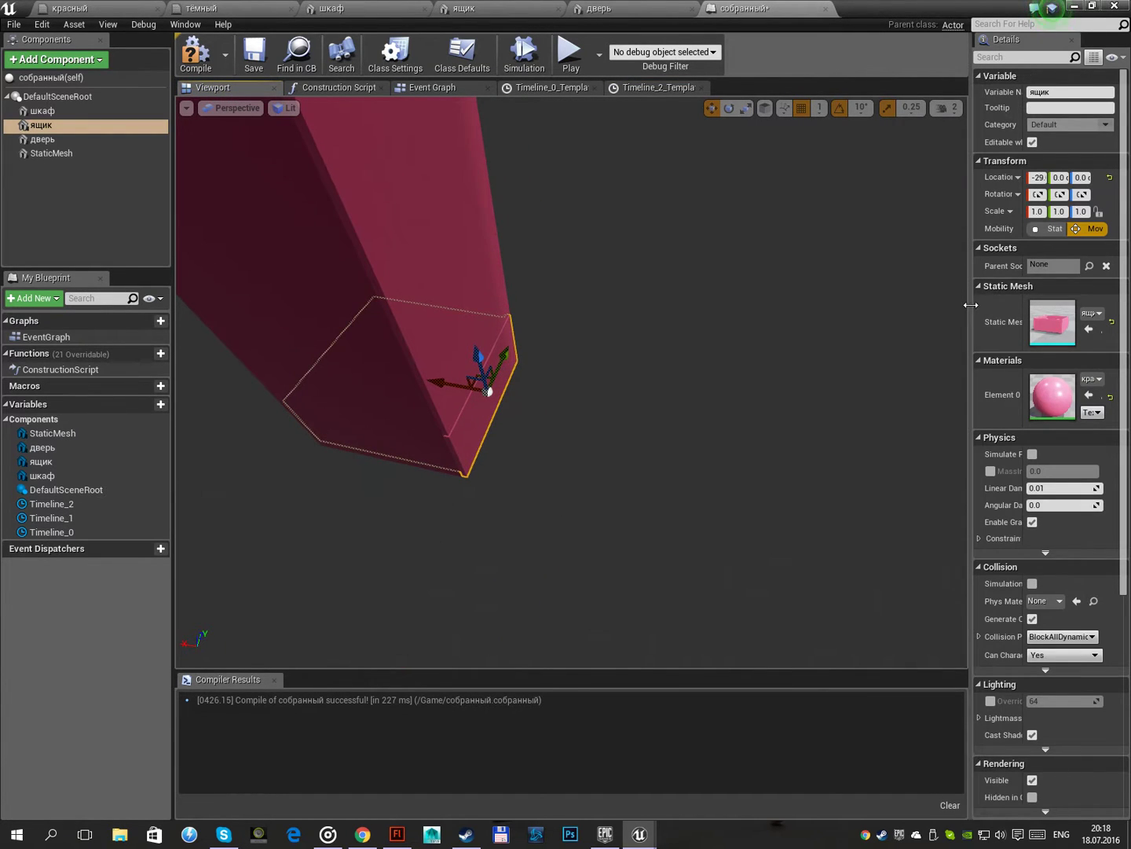
drag(970, 311, 775, 322)
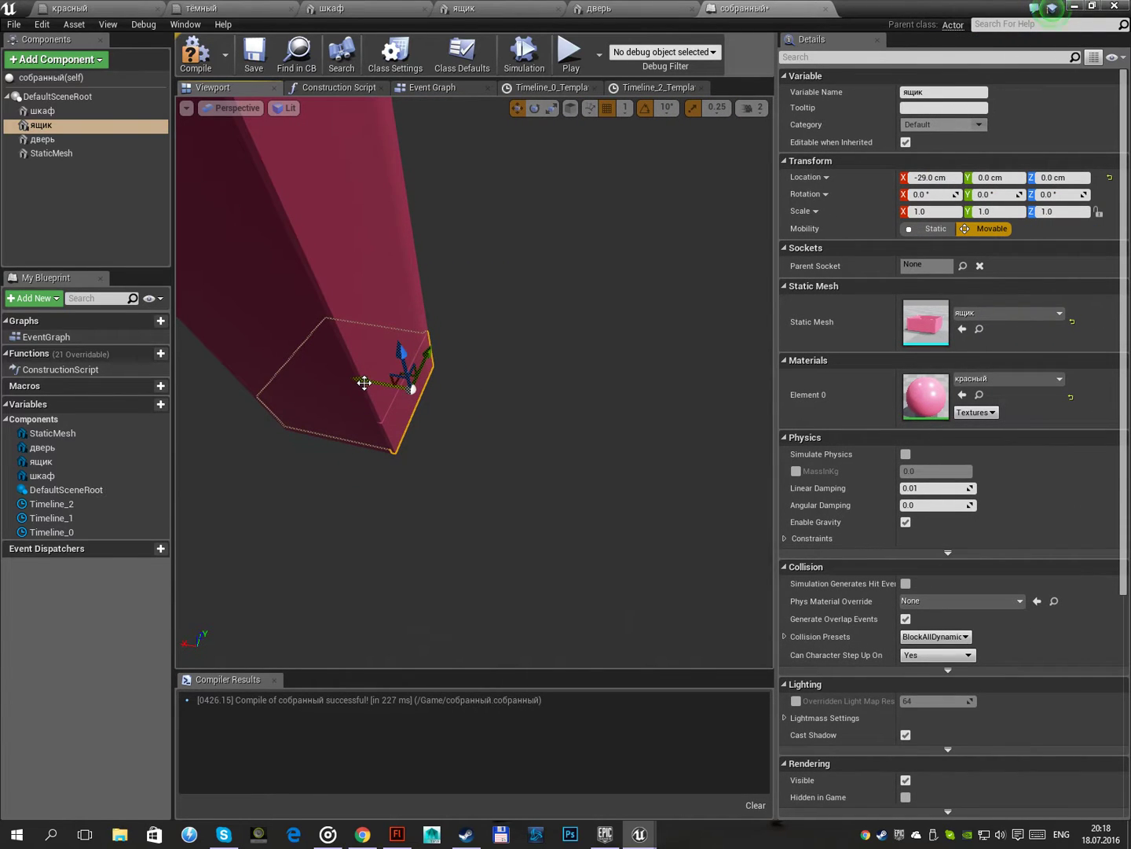
drag(367, 382, 460, 393)
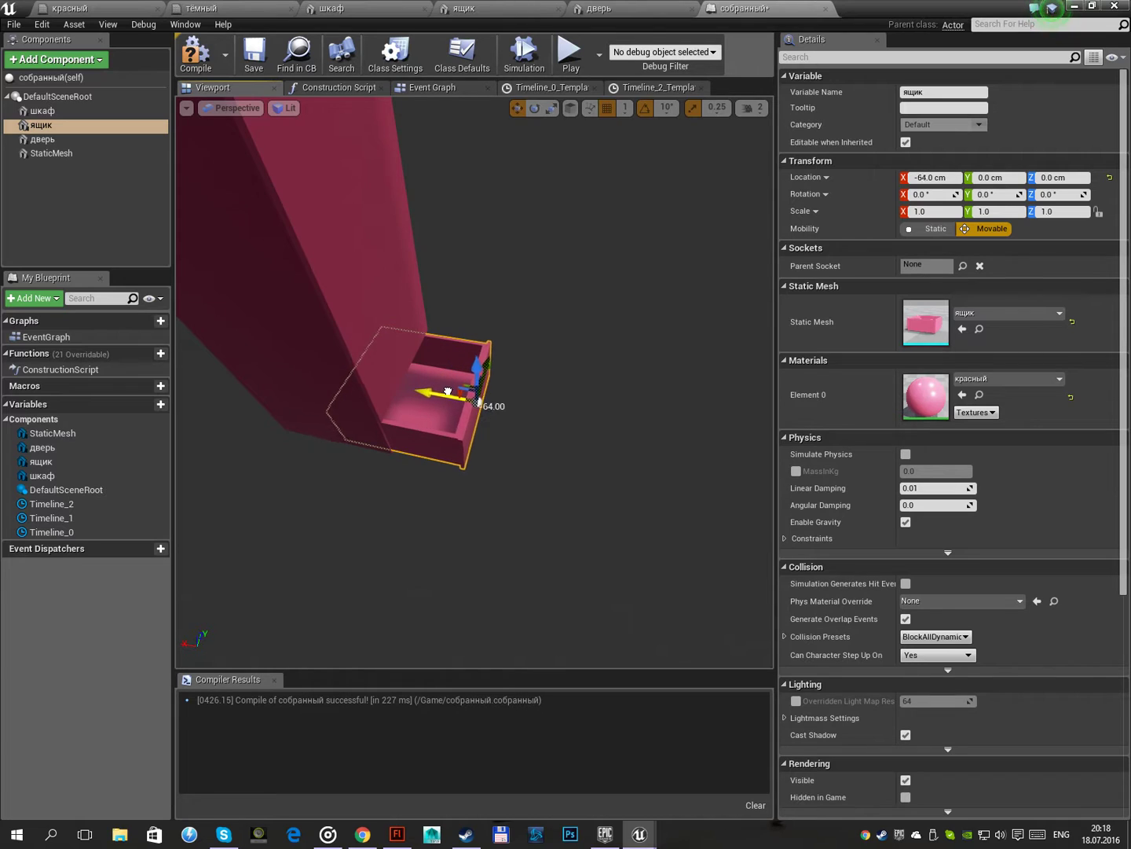
Set Timeline_2's first key to -29 and last key to -70, compile, and close the timeline tabs
click(652, 88)
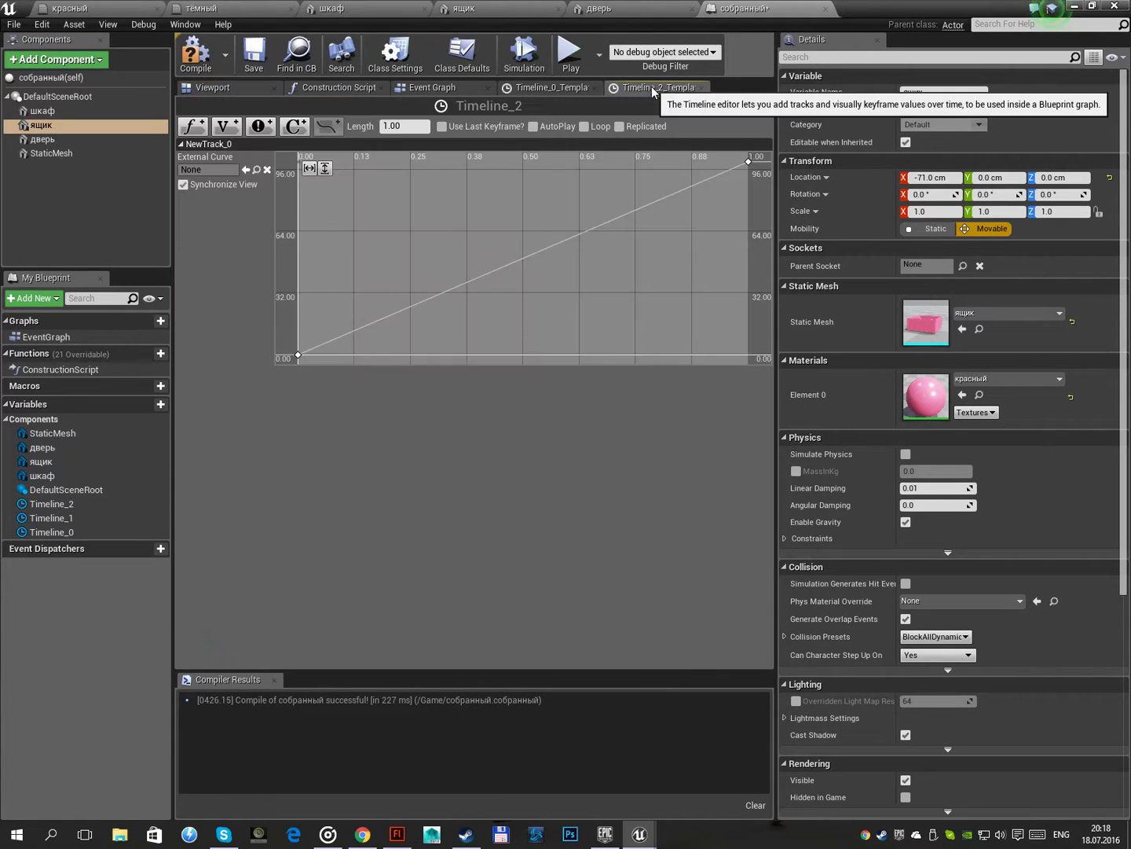
click(298, 357)
text(-29)
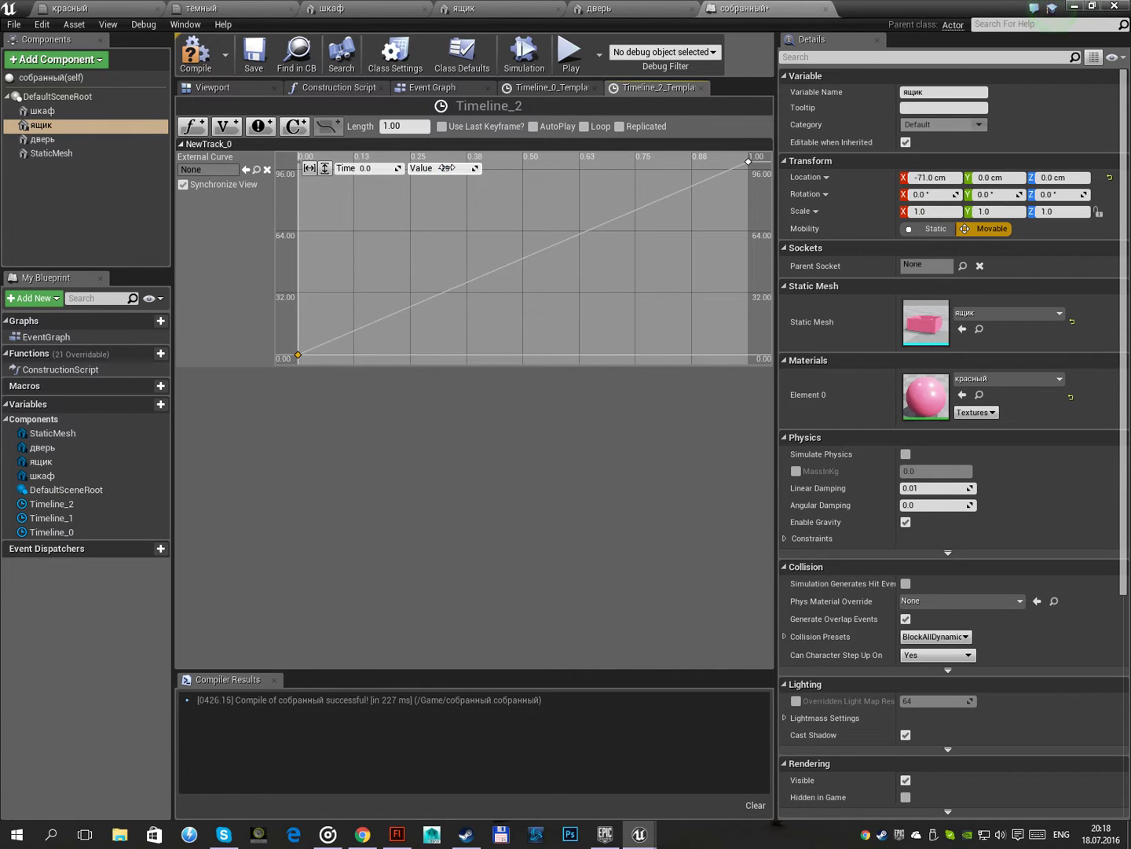
key(Return)
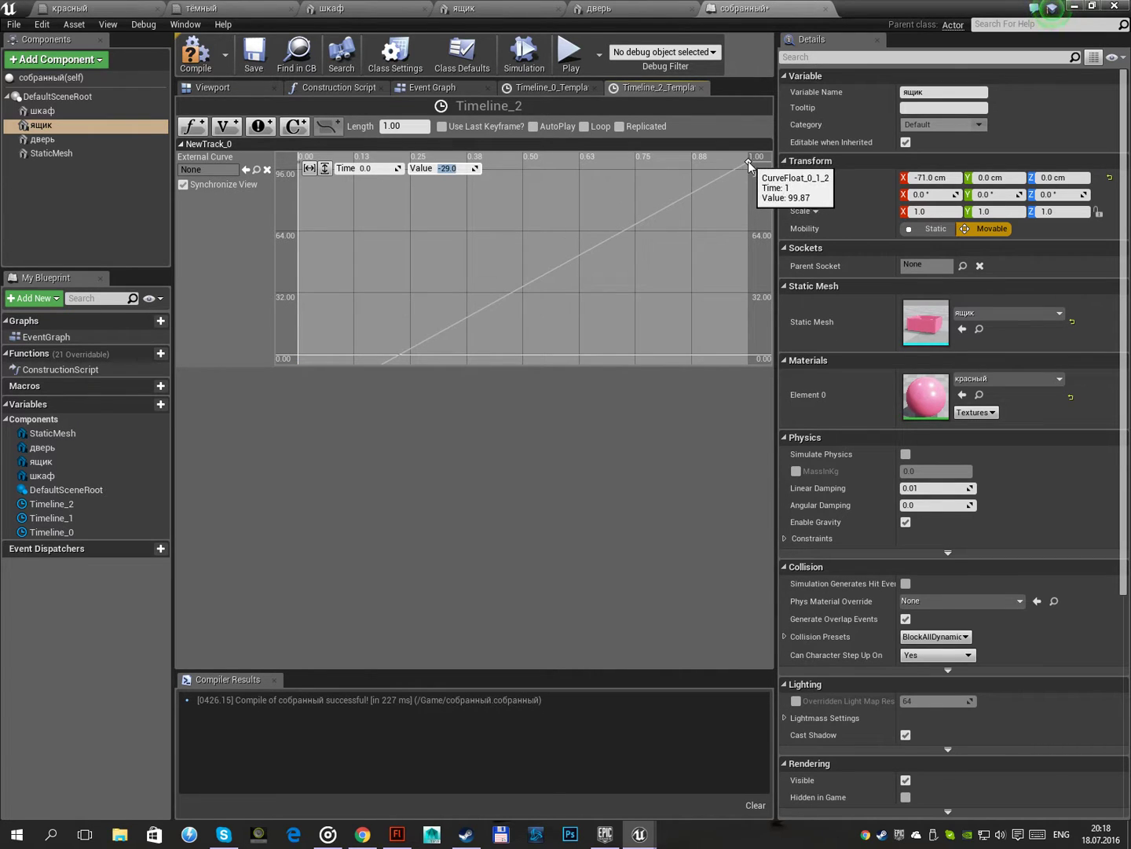
click(748, 161)
text(-70)
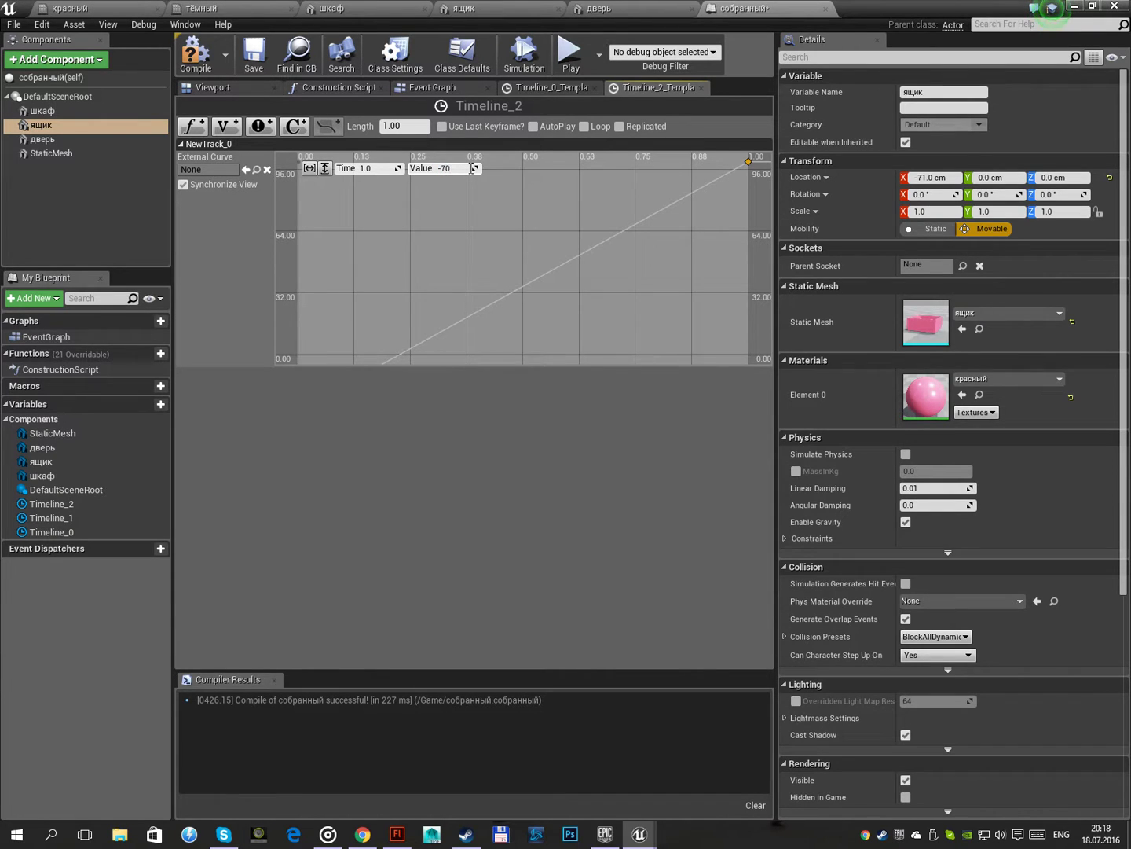
key(Return)
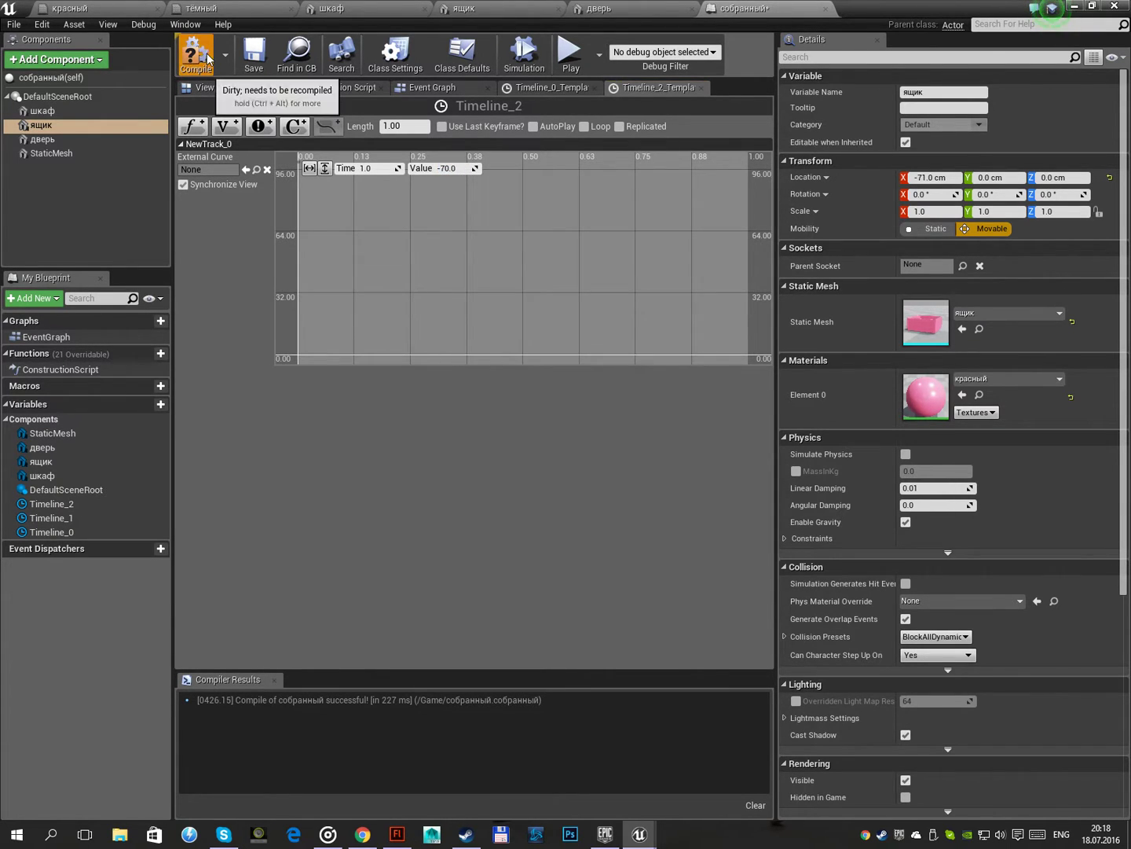
click(195, 54)
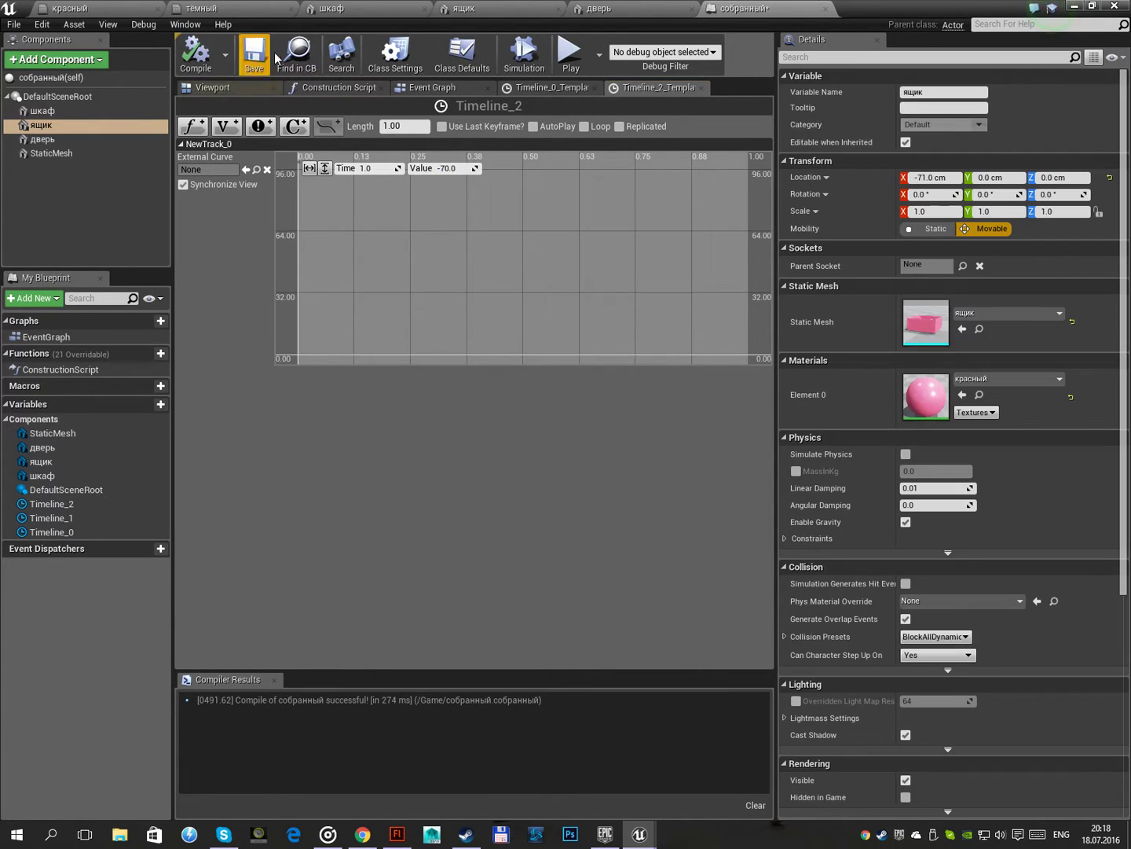
click(595, 88)
click(595, 88)
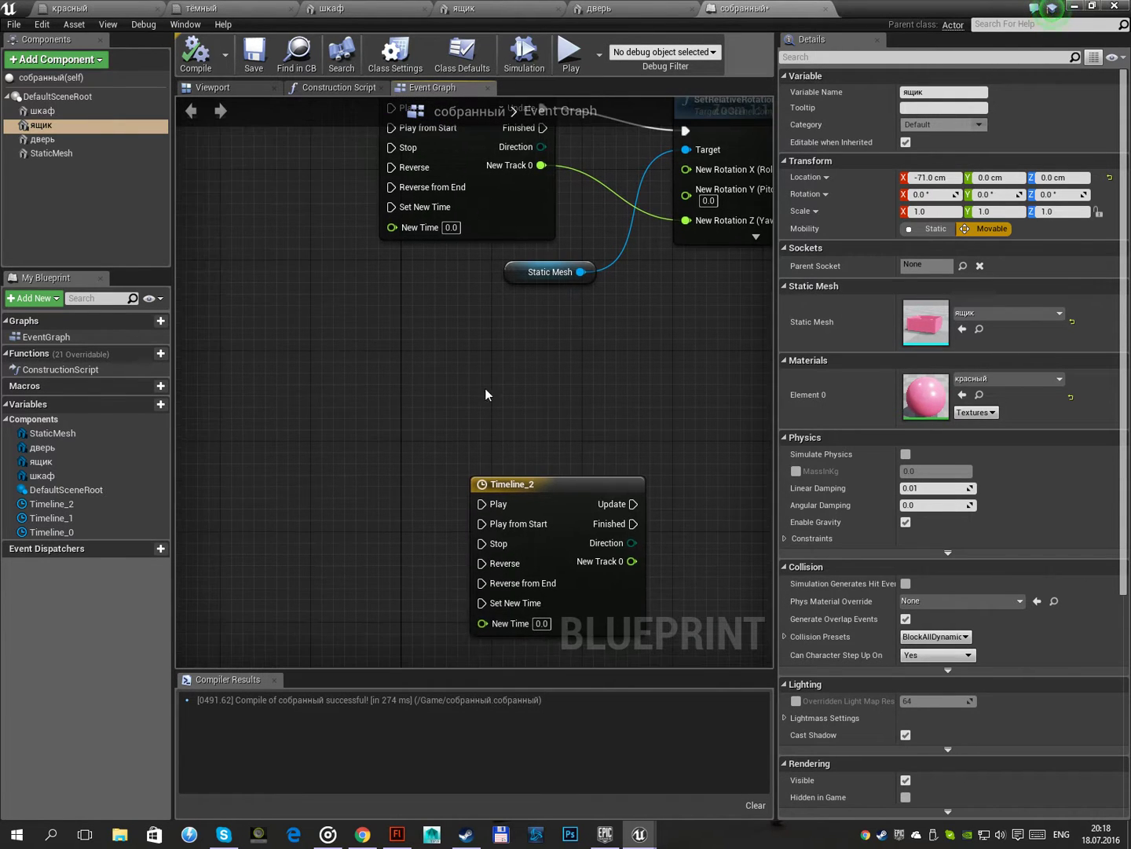
Add a ящик reference and a SetRelativeLocation node wired from it
mouse_move(35, 125)
mouse_down()
mouse_move(271, 504)
mouse_move(315, 524)
mouse_up()
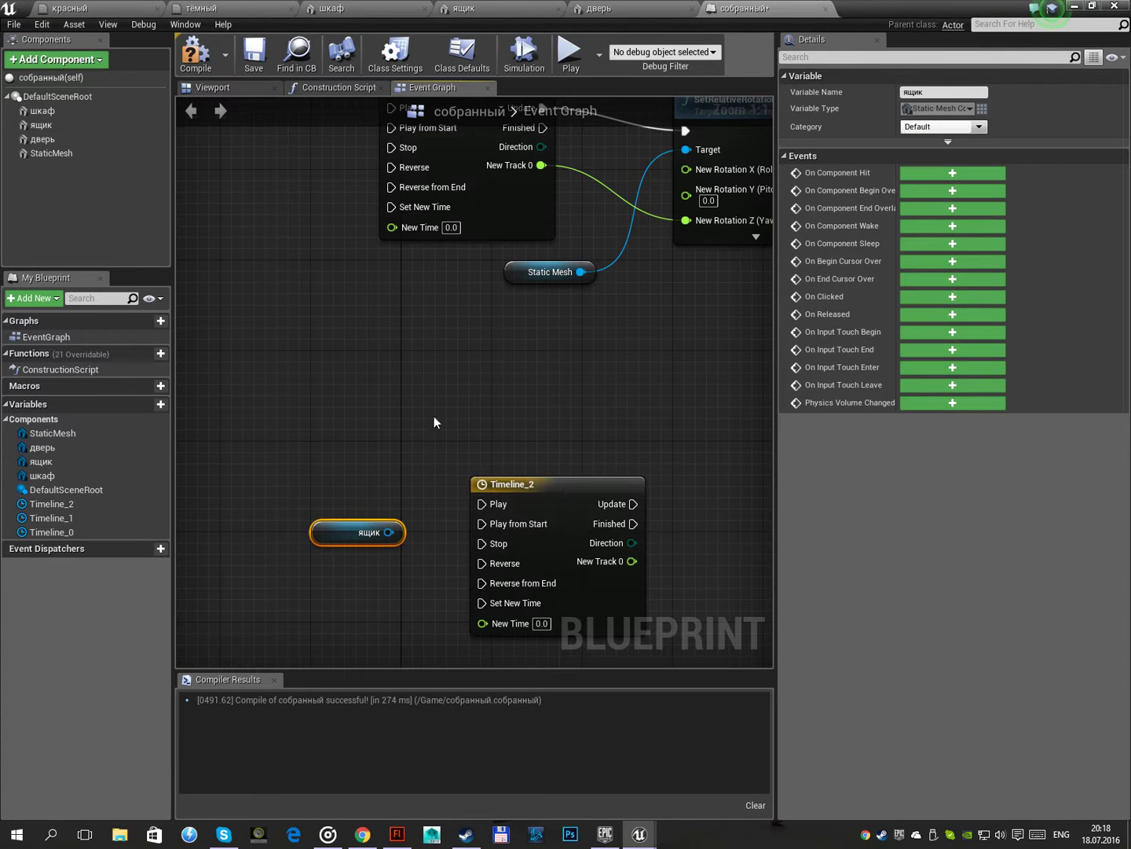
mouse_move(437, 393)
right_down()
mouse_move(400, 572)
mouse_move(261, 179)
right_up()
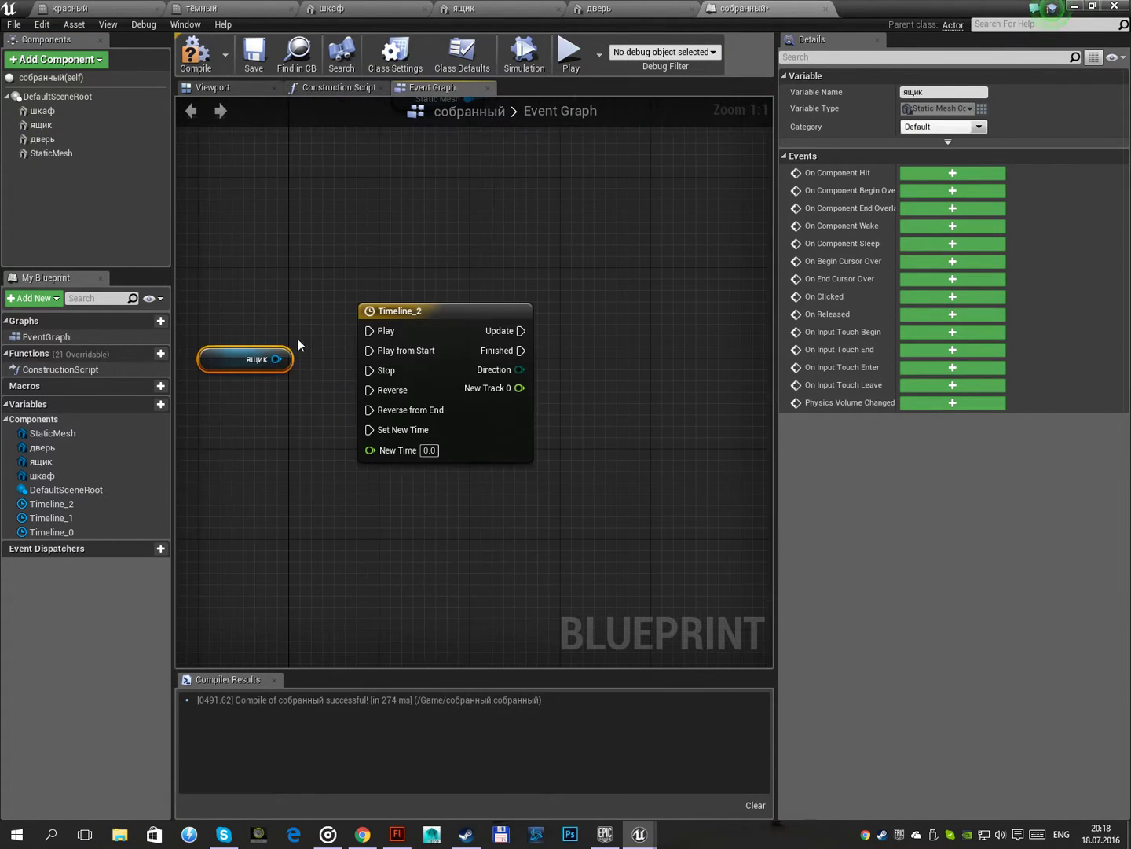
drag(276, 359, 636, 379)
text(set rela)
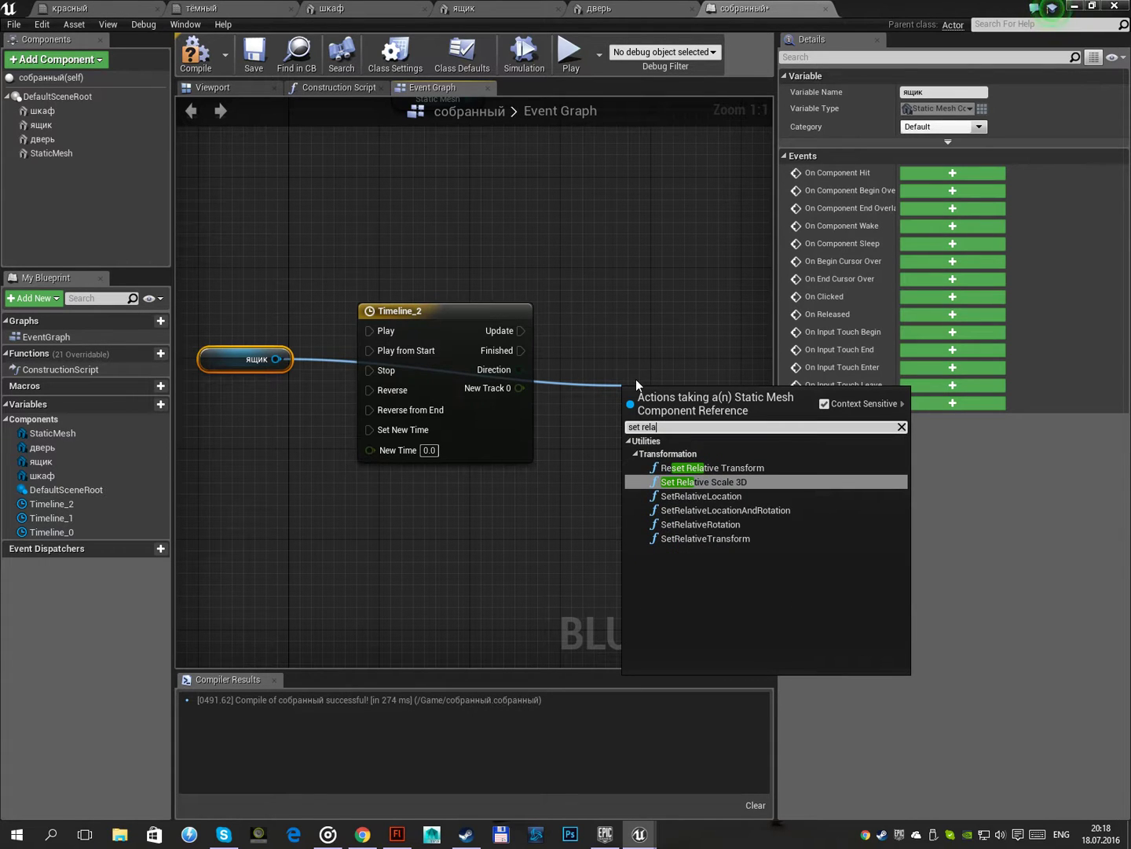
key(Down)
key(Return)
right_drag(636, 378, 555, 269)
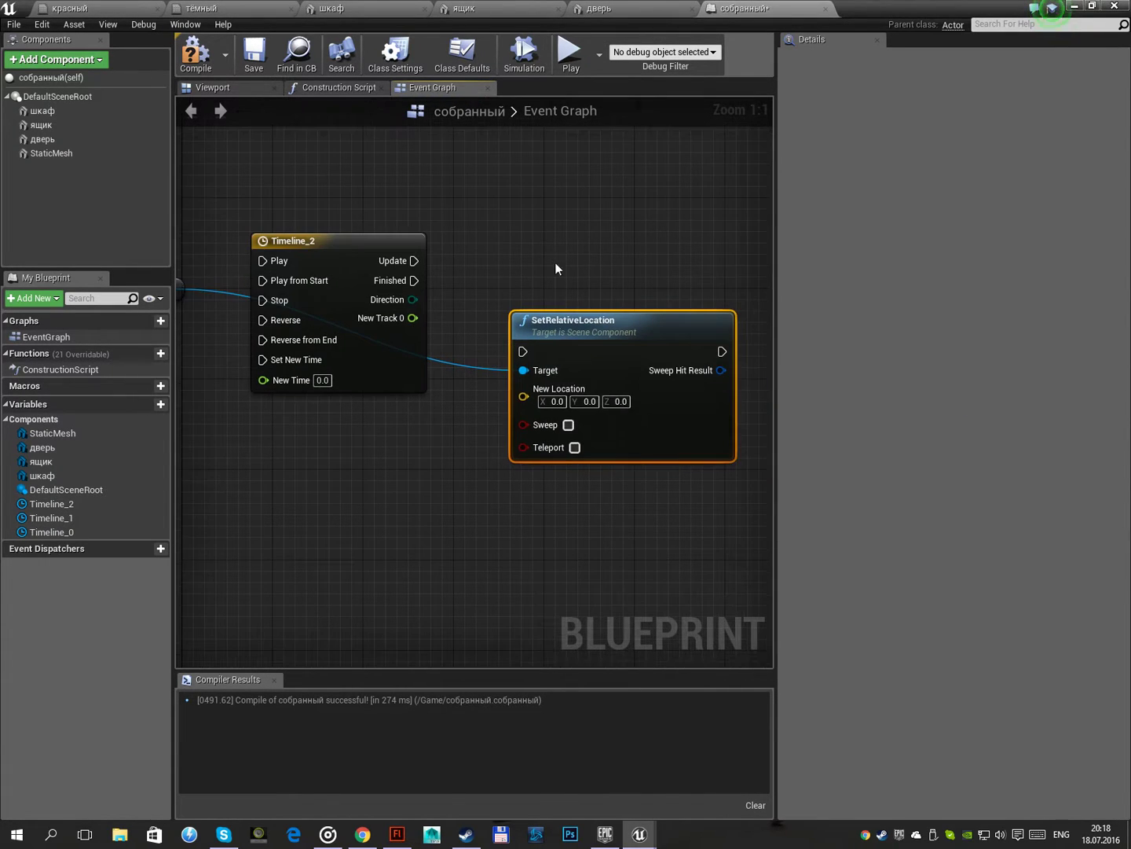
Split New Location, wire Timeline_2 Update and New Track 0 into Location X, and compile
right_click(524, 396)
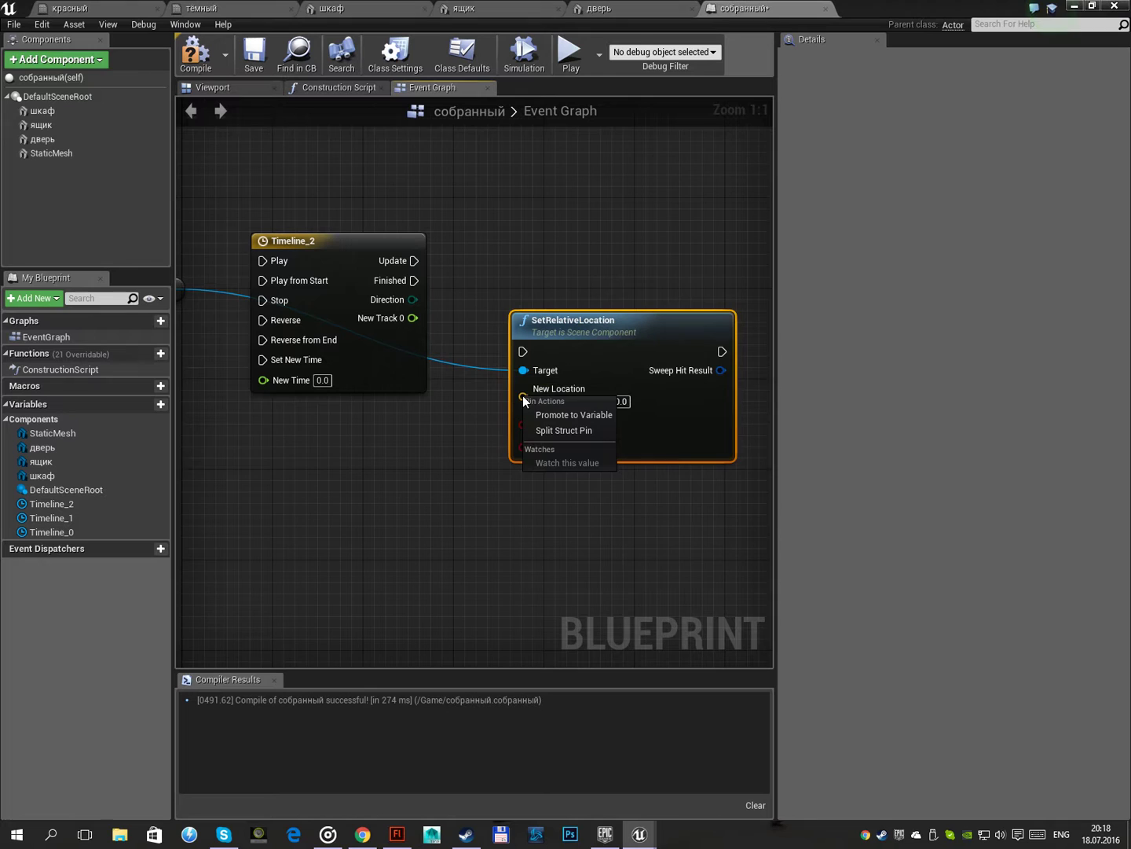
click(538, 434)
drag(613, 321, 670, 253)
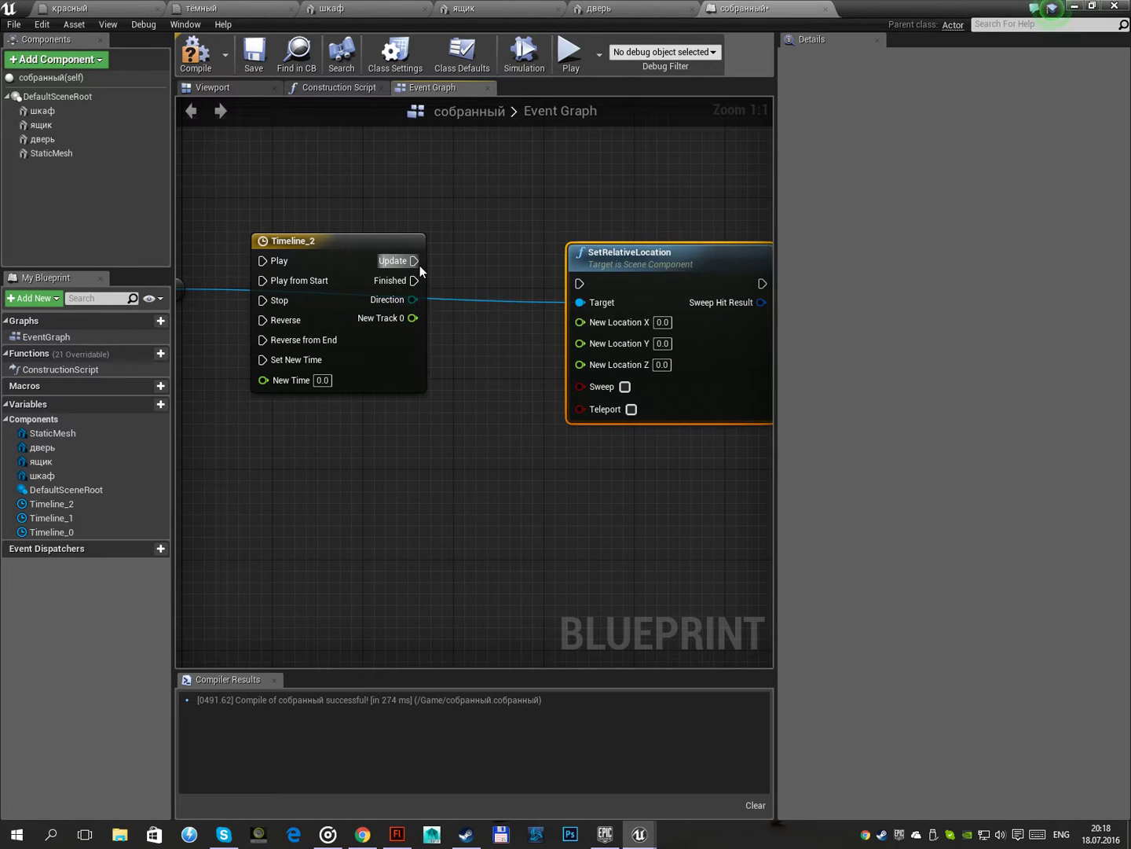
drag(419, 265, 580, 283)
drag(413, 317, 578, 322)
right_drag(449, 400, 444, 276)
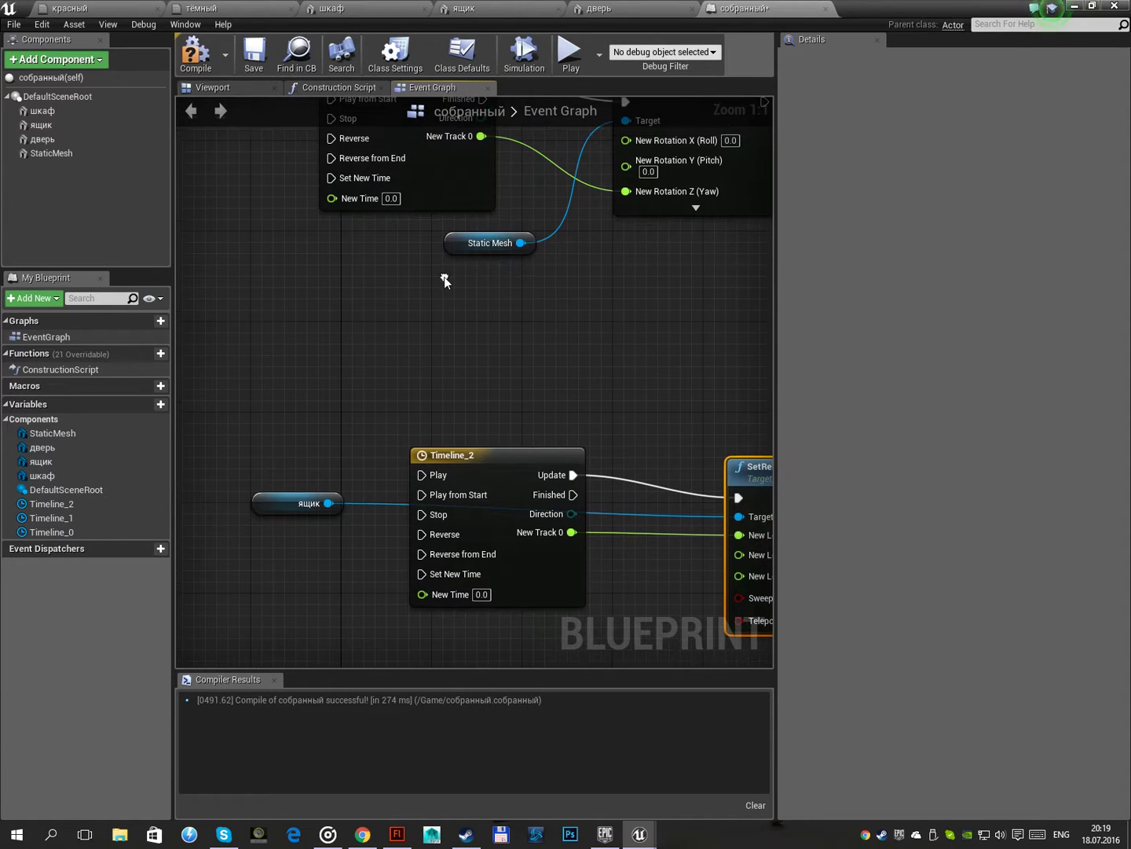
click(194, 72)
Set the ящик drawer's X location to -29 in the 3D preview
click(209, 87)
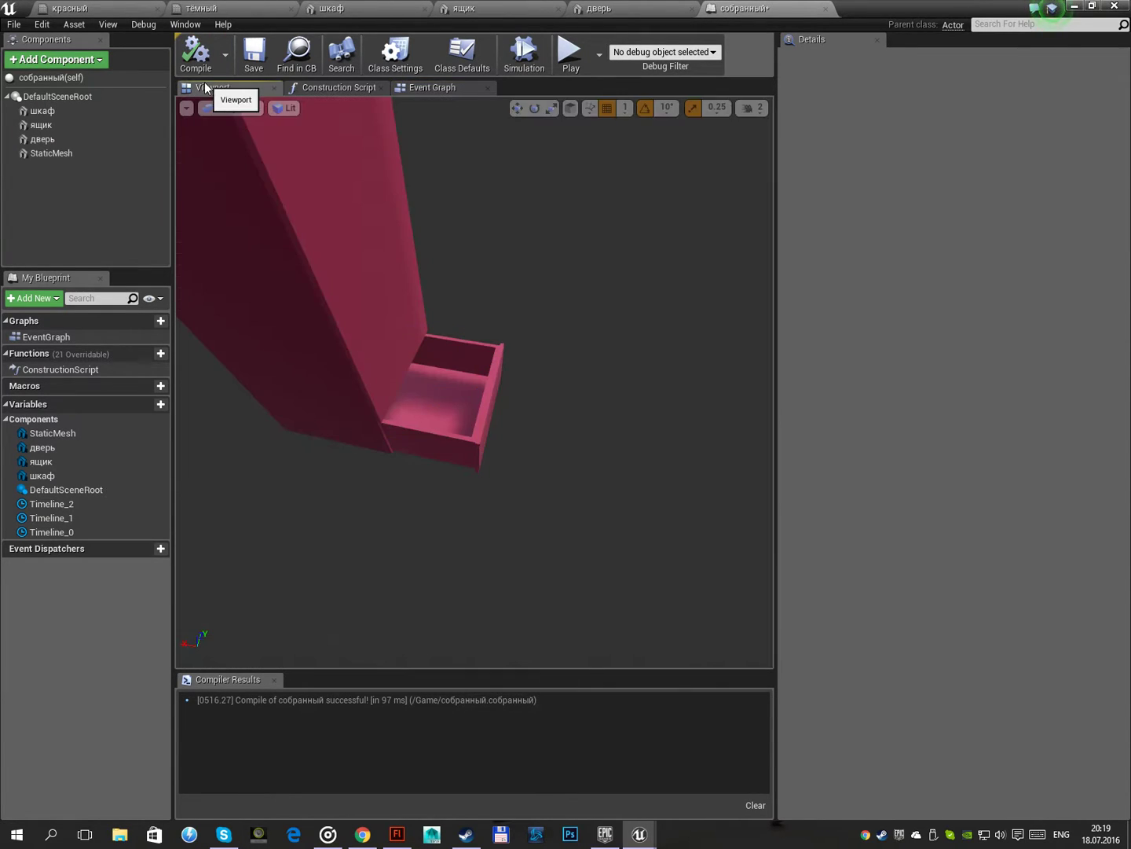
click(452, 386)
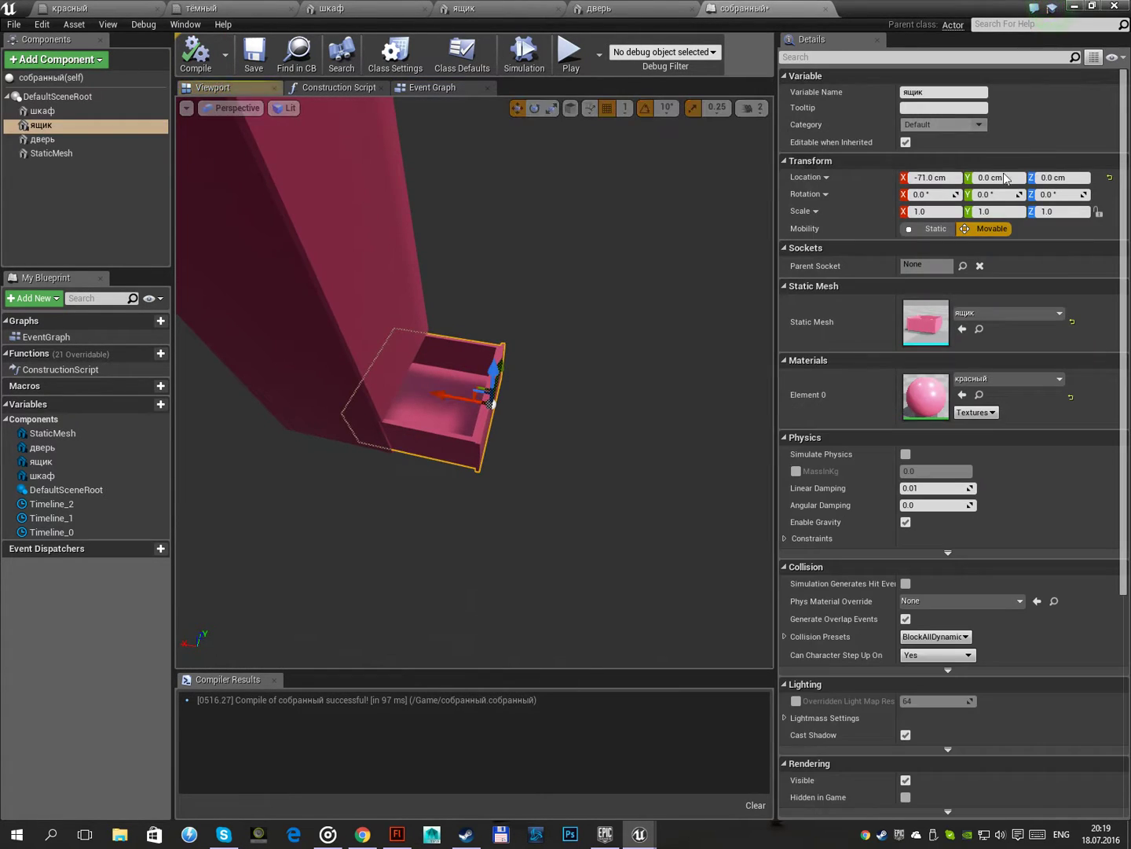
click(930, 178)
text(-29)
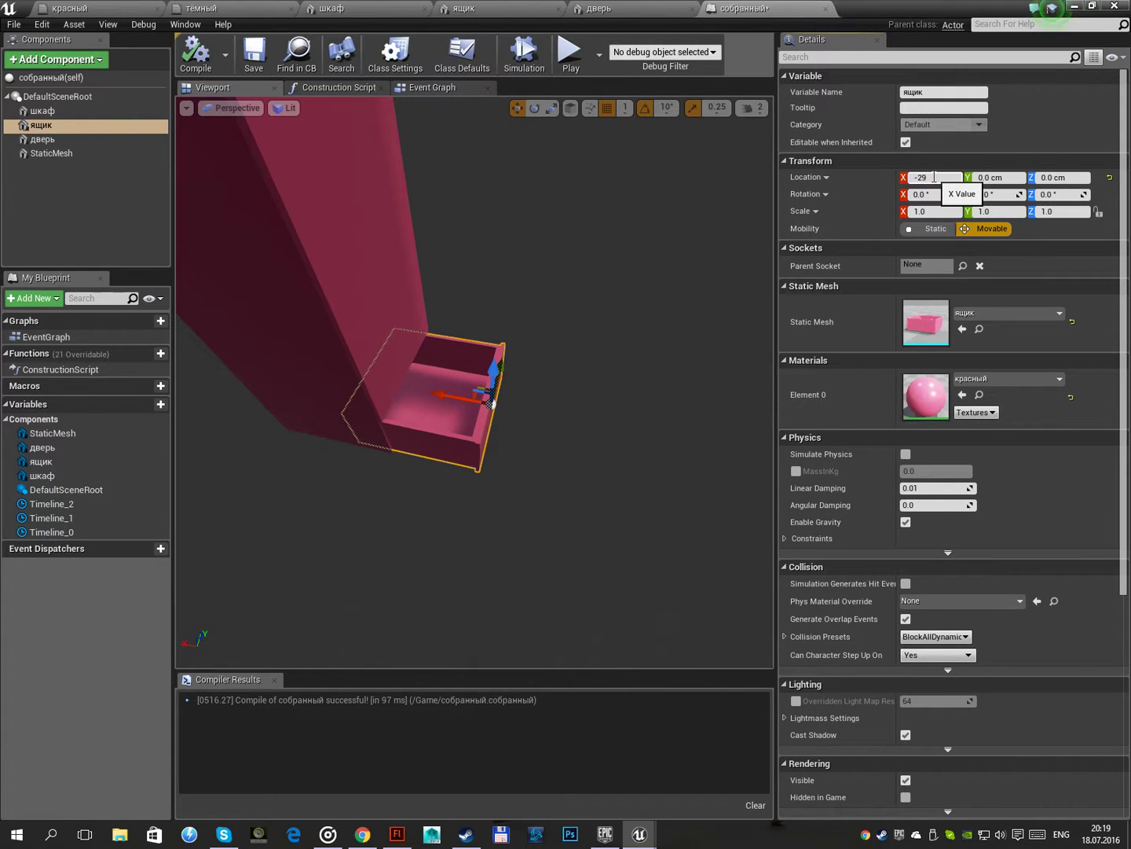
key(Return)
Add an OnClicked event for StaticMesh and move it to the upper left of the graph
drag(605, 276, 492, 354)
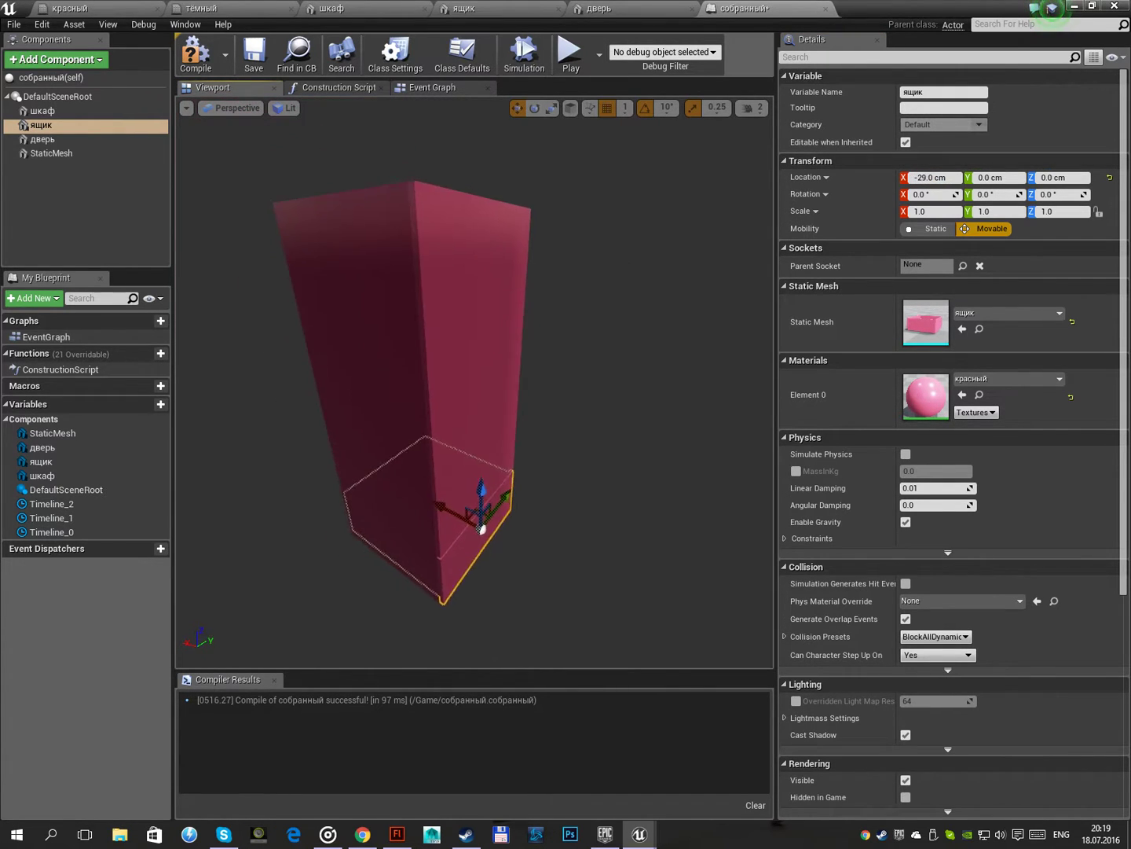
click(492, 354)
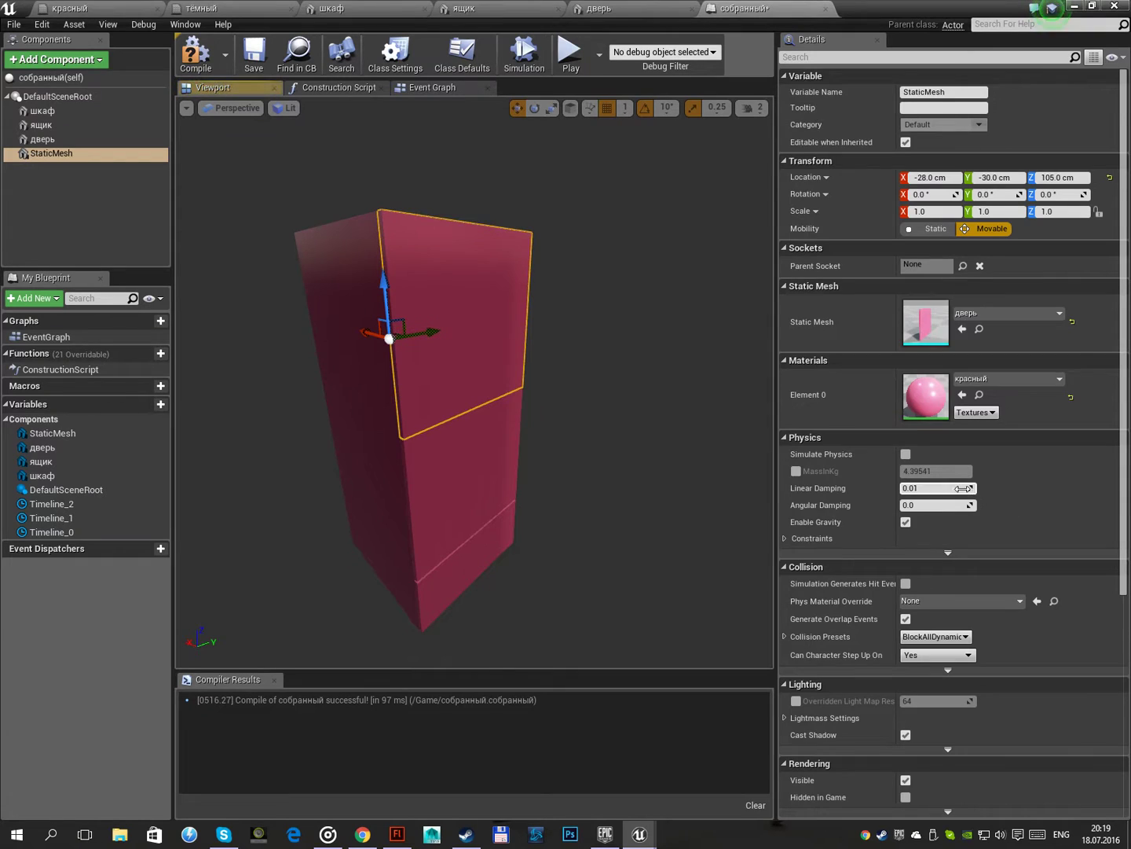
scroll(963, 489, down, 5)
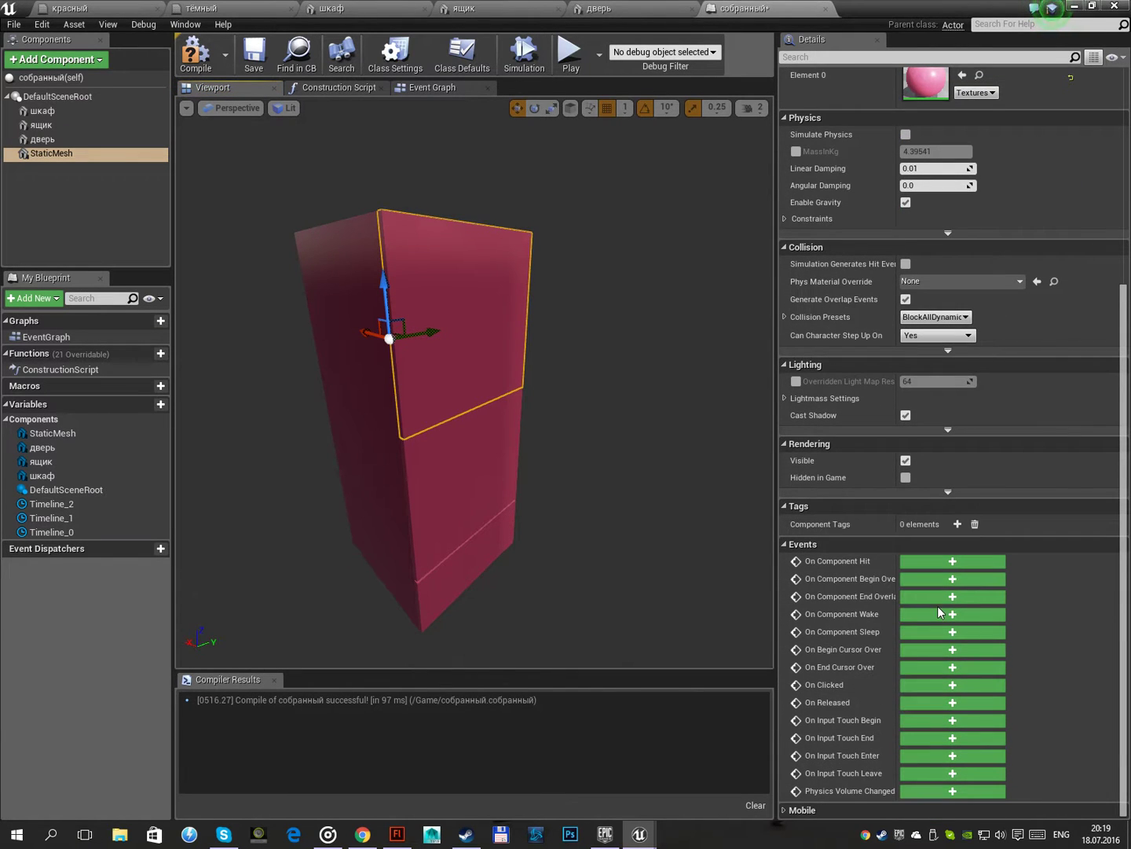
click(946, 684)
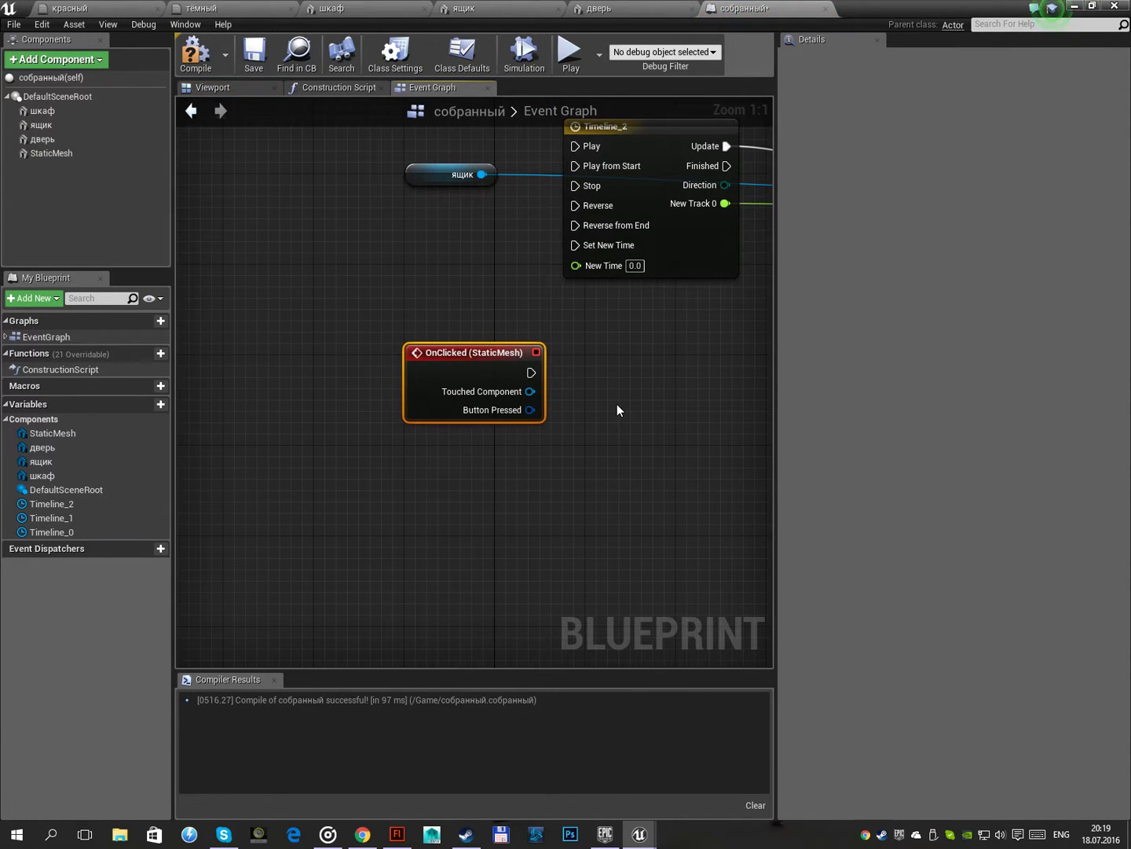
scroll(627, 491, down, 4)
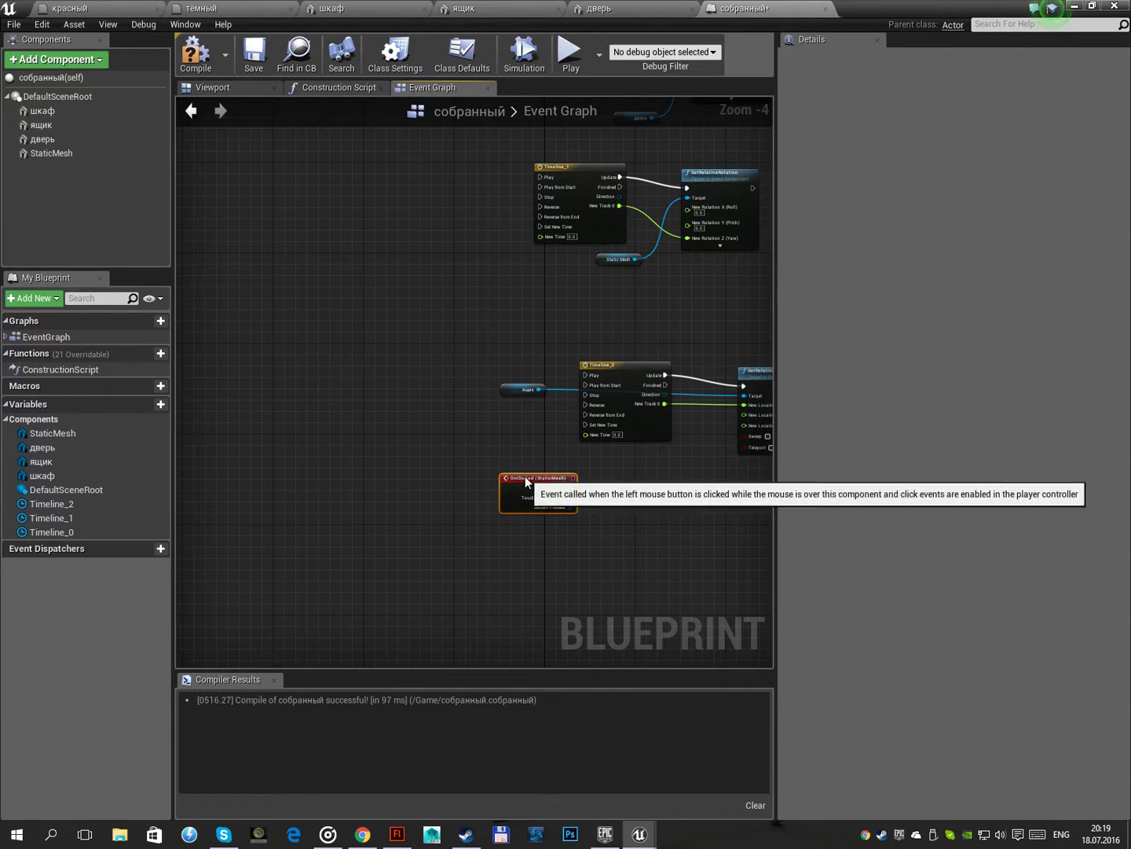
drag(524, 477, 357, 198)
right_drag(421, 184, 464, 368)
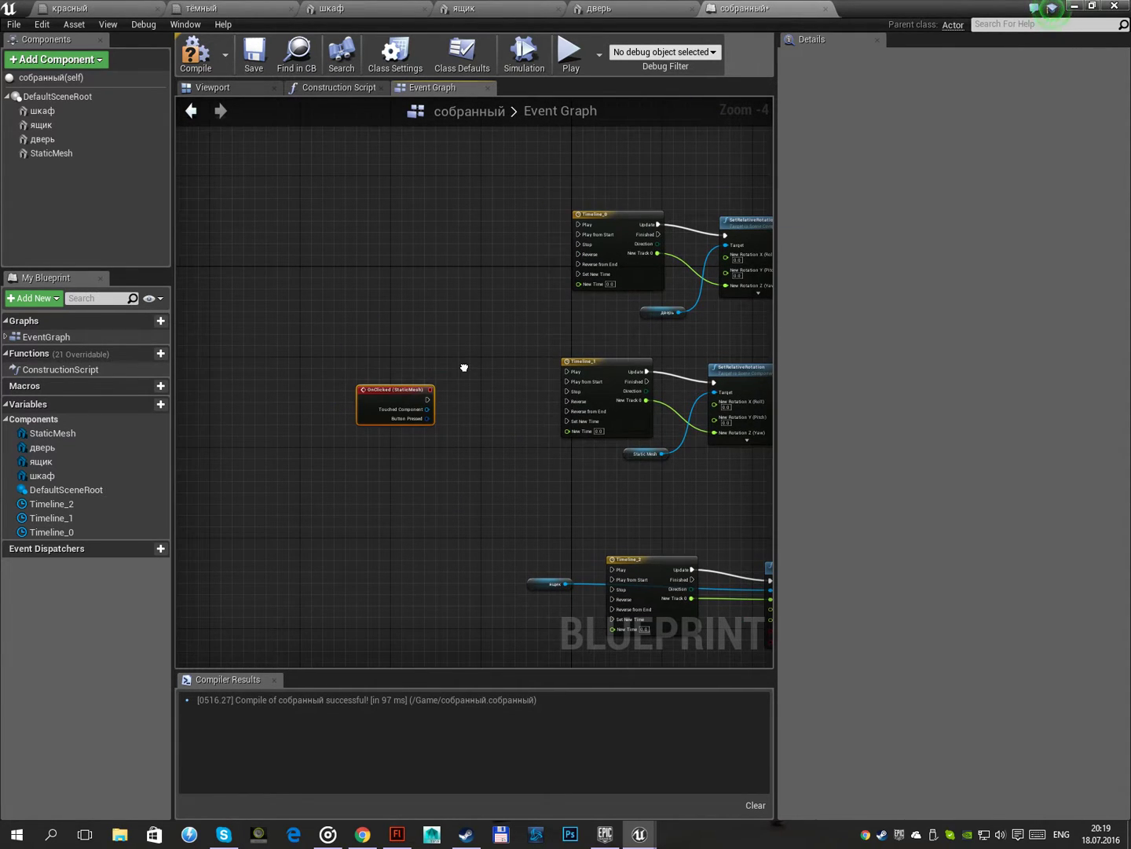
scroll(464, 370, up, 1)
mouse_move(520, 374)
right_down()
mouse_move(407, 350)
mouse_move(414, 336)
right_up()
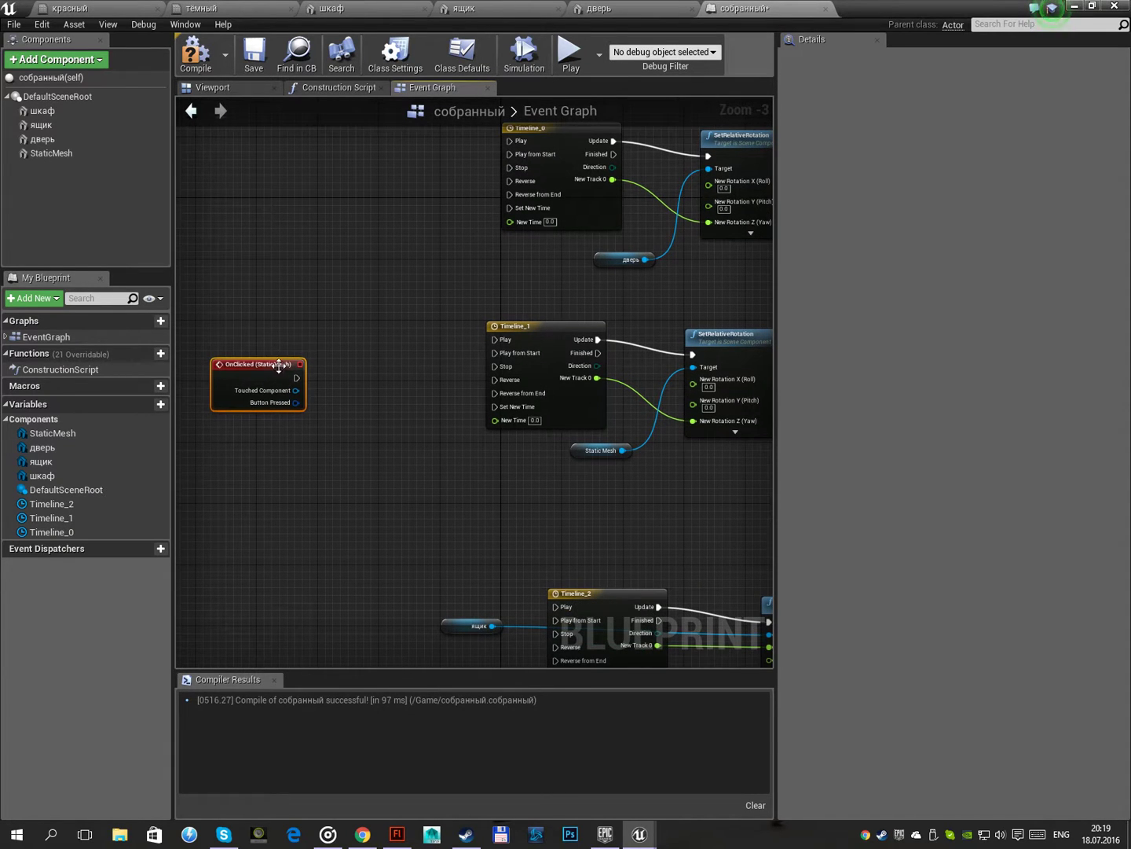
mouse_move(272, 363)
mouse_down()
mouse_move(256, 341)
mouse_move(321, 358)
mouse_up()
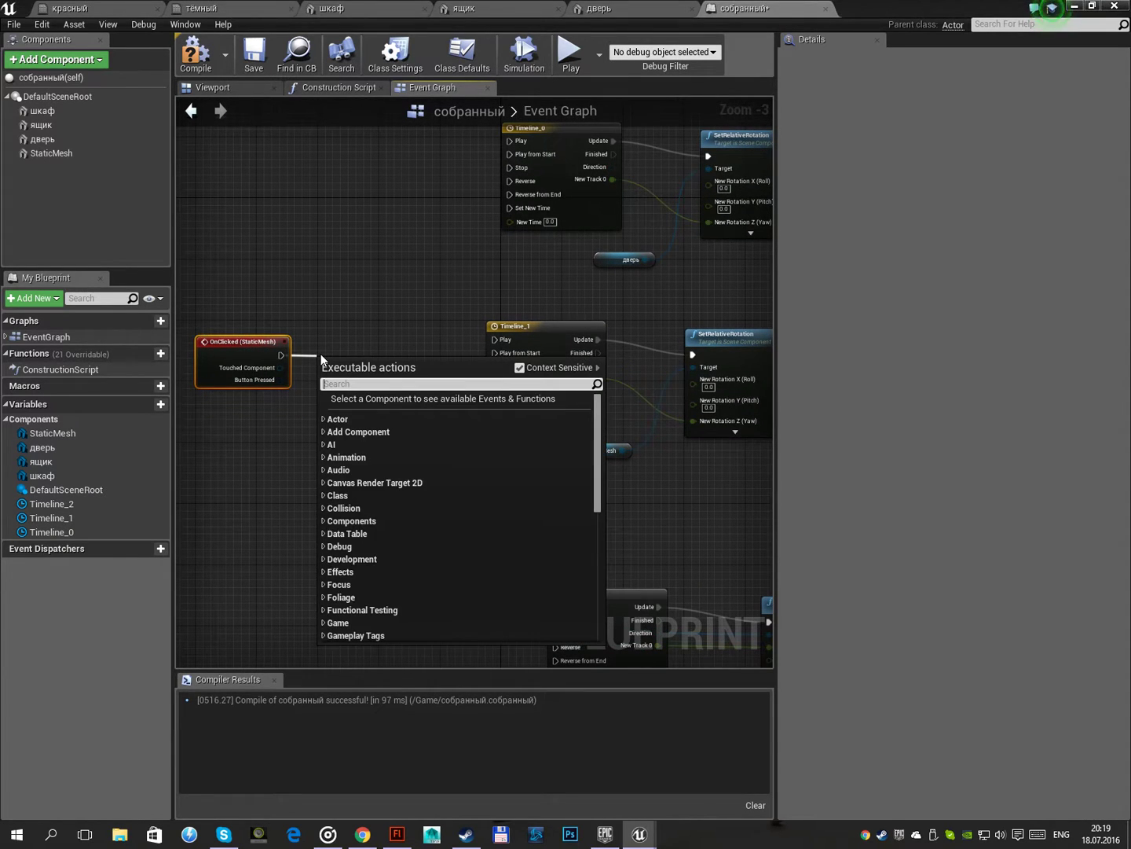
Add a FlipFlop node after OnClicked and paste copies of it
text(flip)
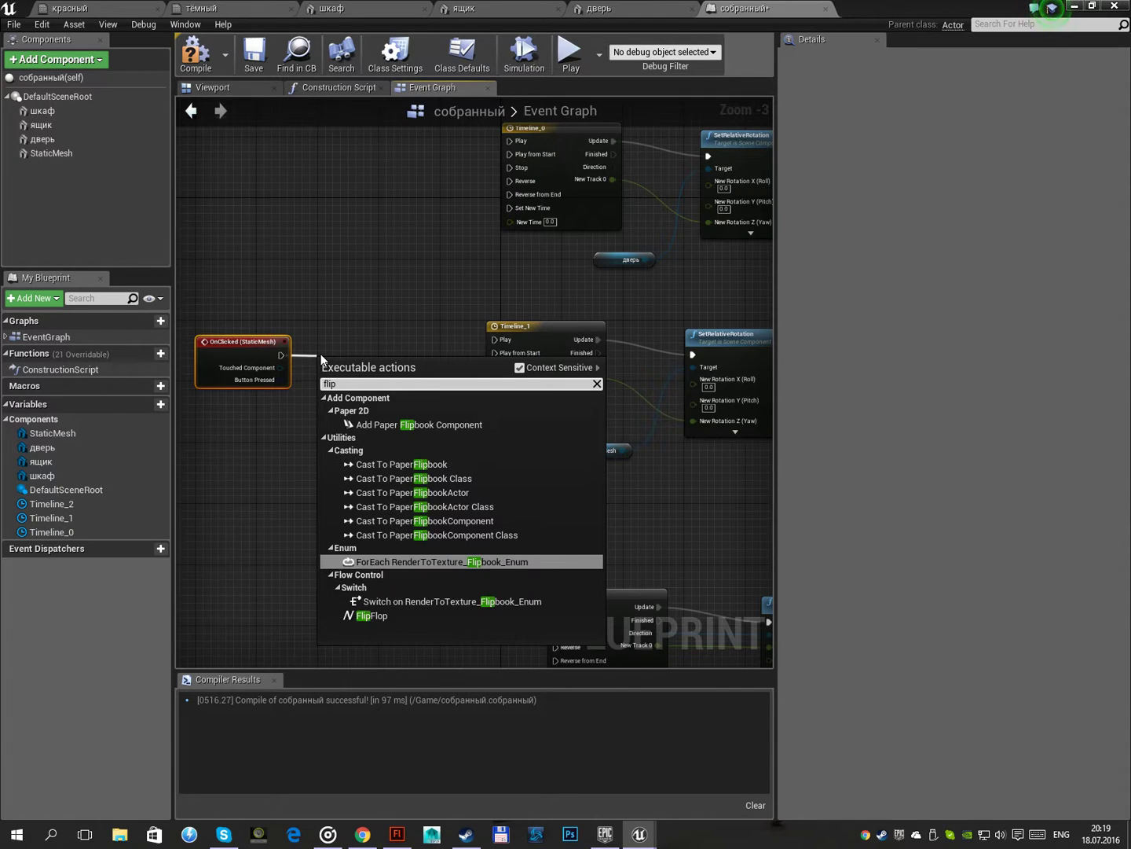
key(Return)
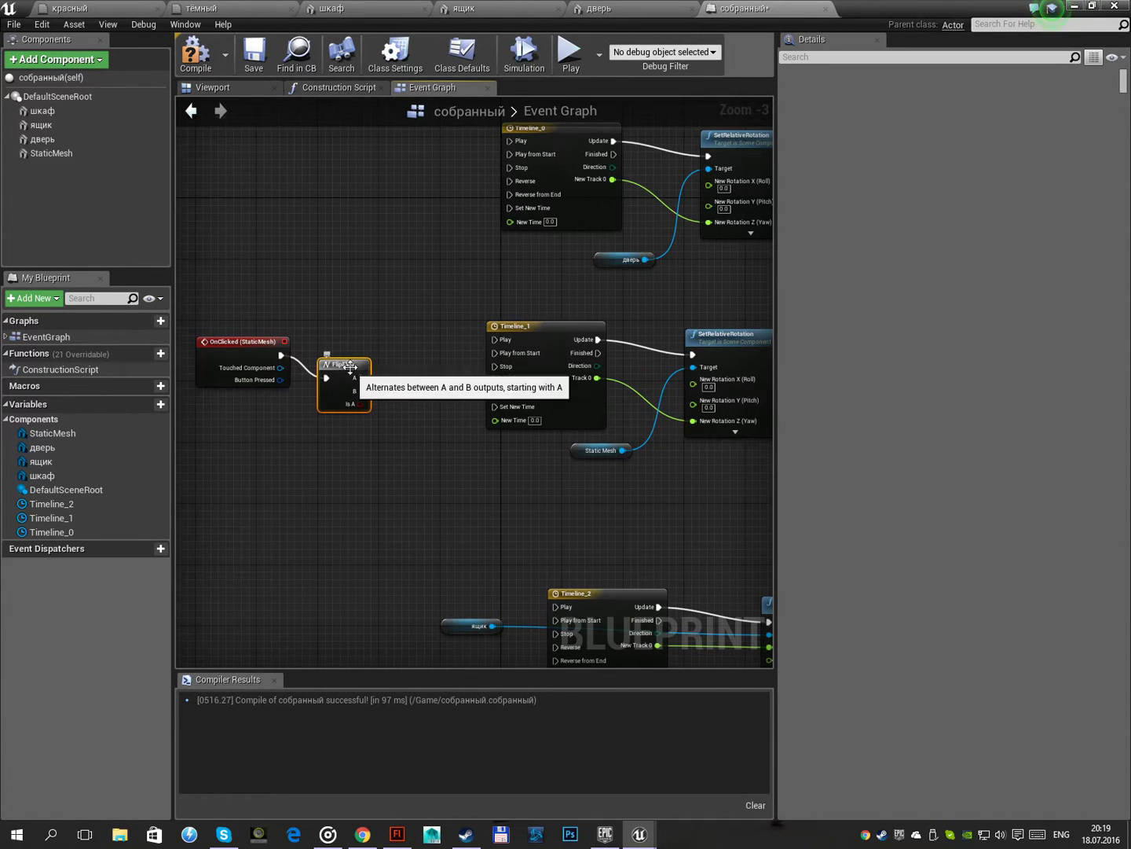
drag(355, 358, 384, 330)
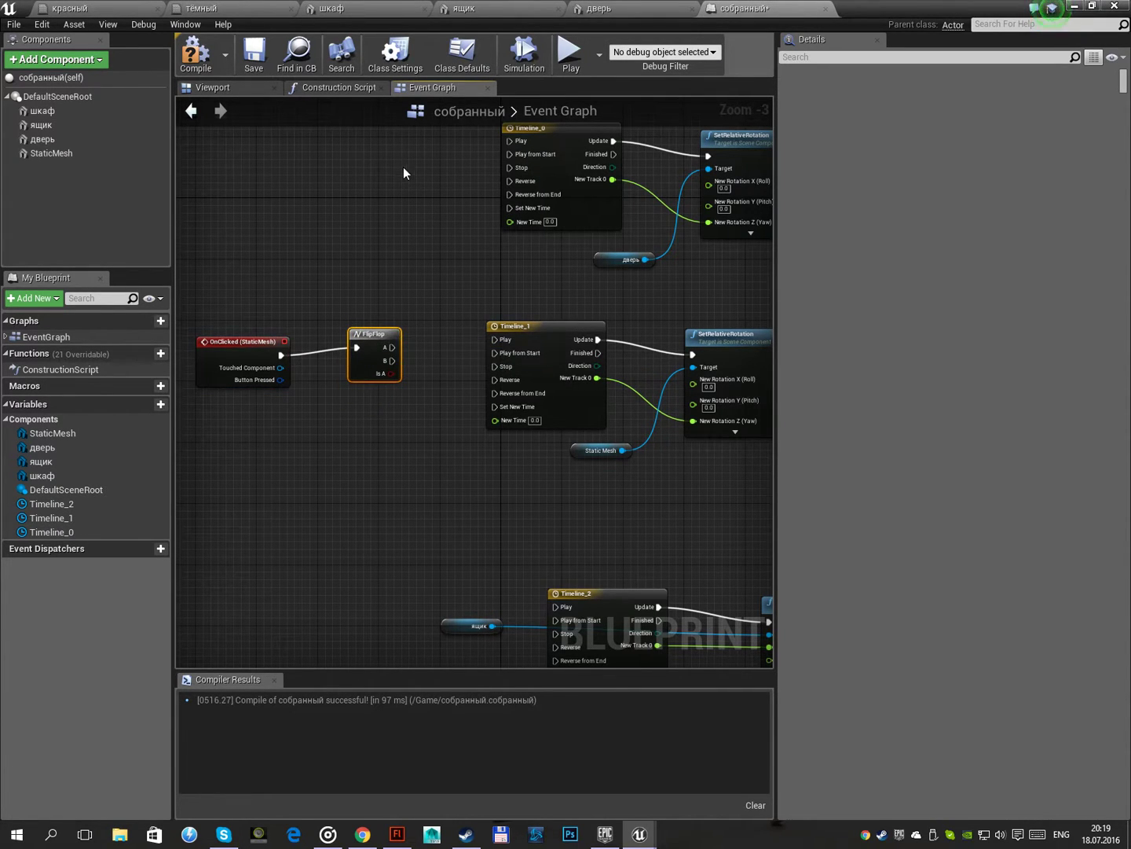
key(ctrl+v)
key(ctrl+v)
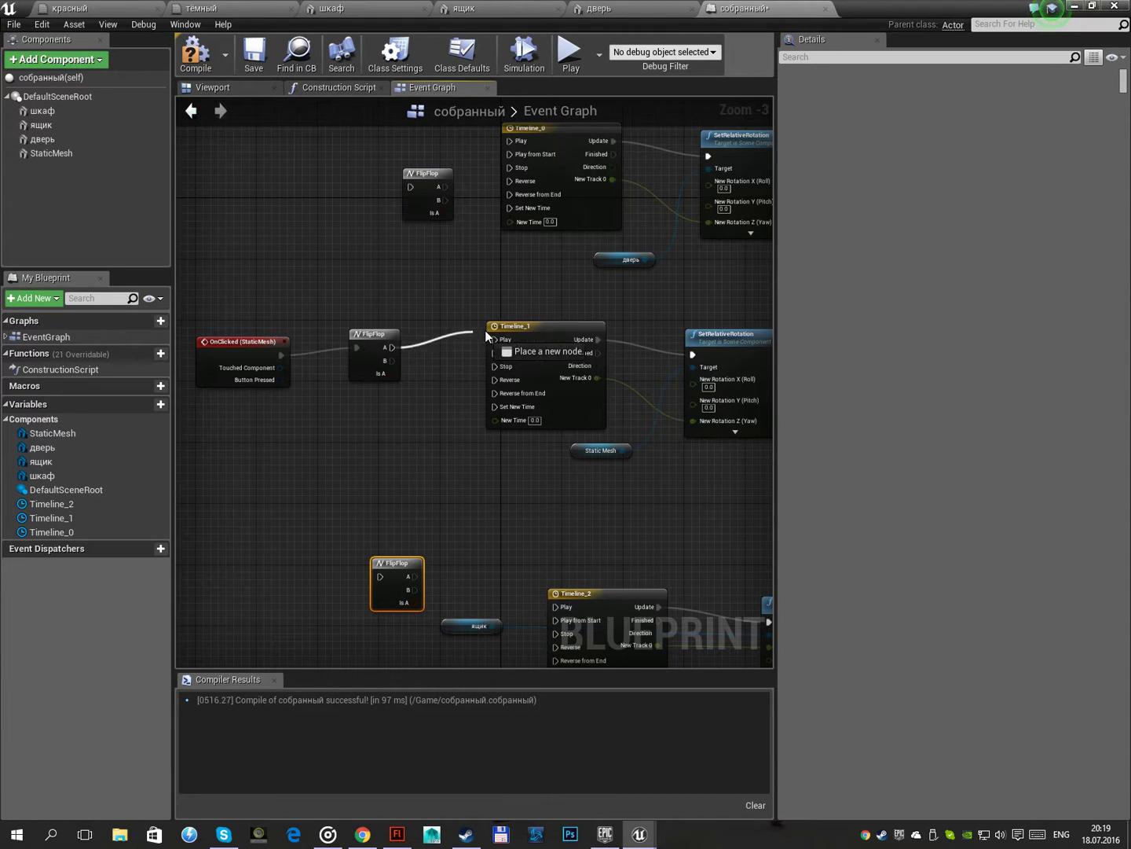
Wire FlipFlop A outputs to timeline Play and B to Reverse for Timeline_0, Timeline_1 and Timeline_2
mouse_move(387, 350)
mouse_down()
mouse_move(495, 339)
mouse_move(470, 384)
mouse_move(496, 380)
mouse_up()
drag(445, 188, 509, 140)
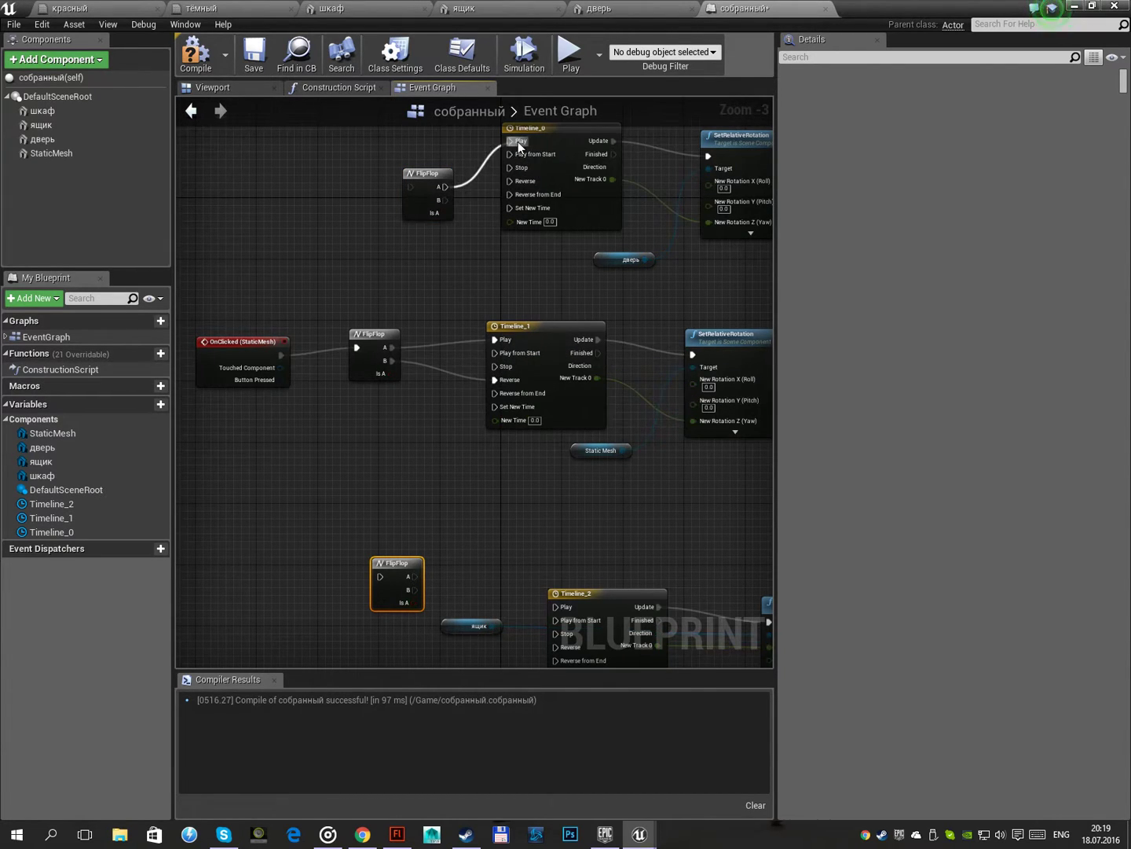
drag(445, 200, 513, 185)
right_drag(415, 577, 407, 457)
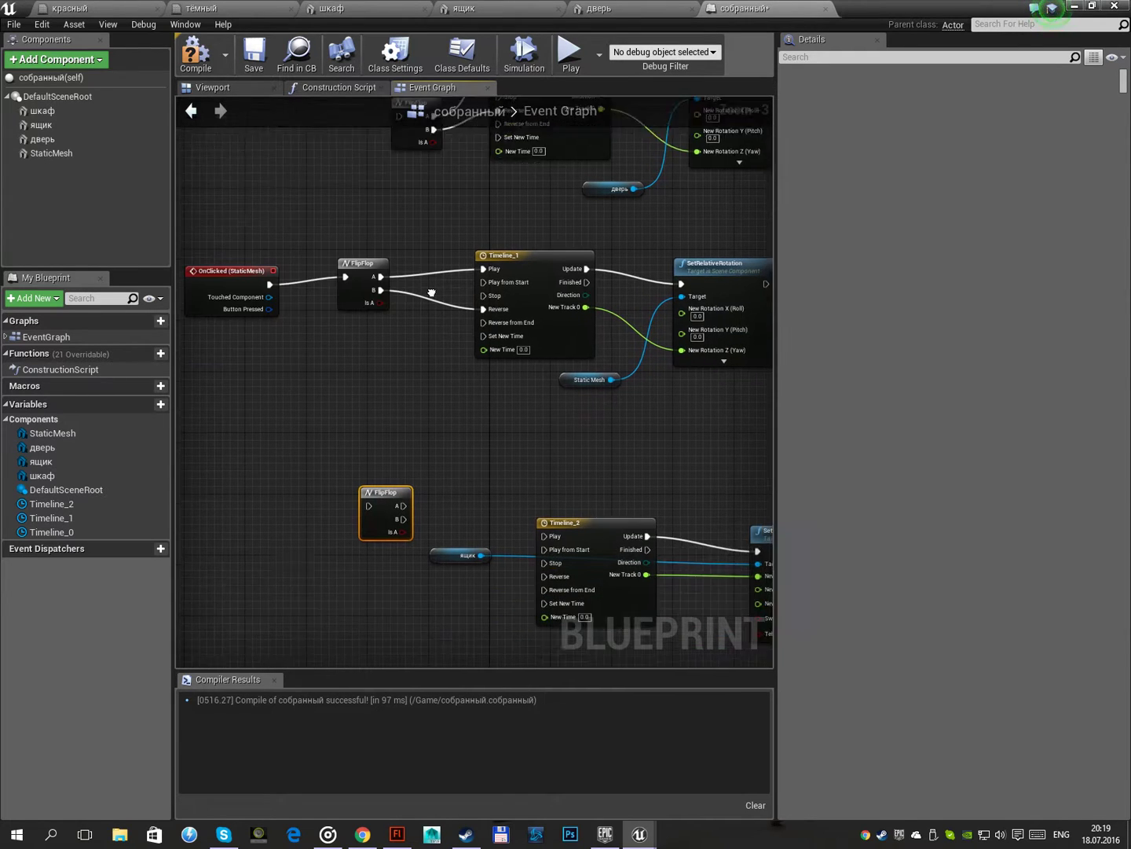
drag(407, 456, 548, 488)
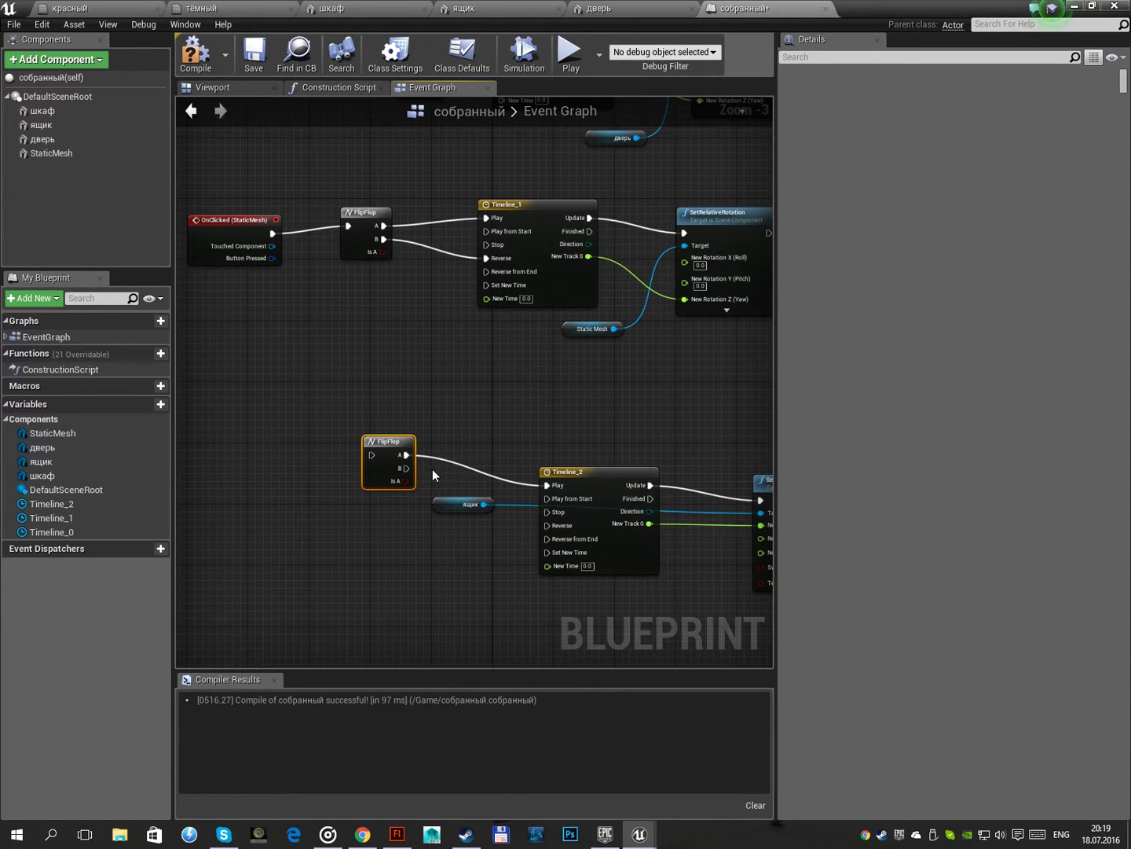
drag(406, 469, 548, 525)
click(210, 88)
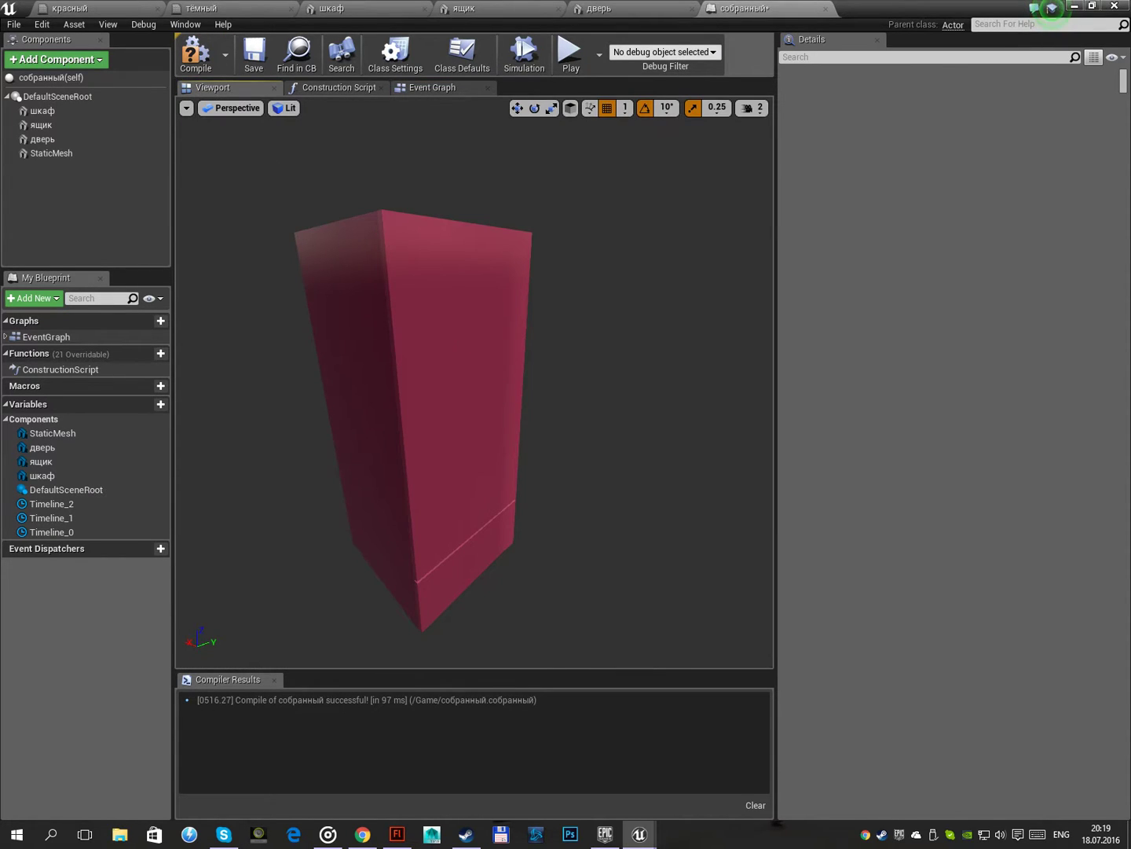
Add an OnClicked event for the дверь door and place it above the StaticMesh click event
click(441, 329)
click(481, 476)
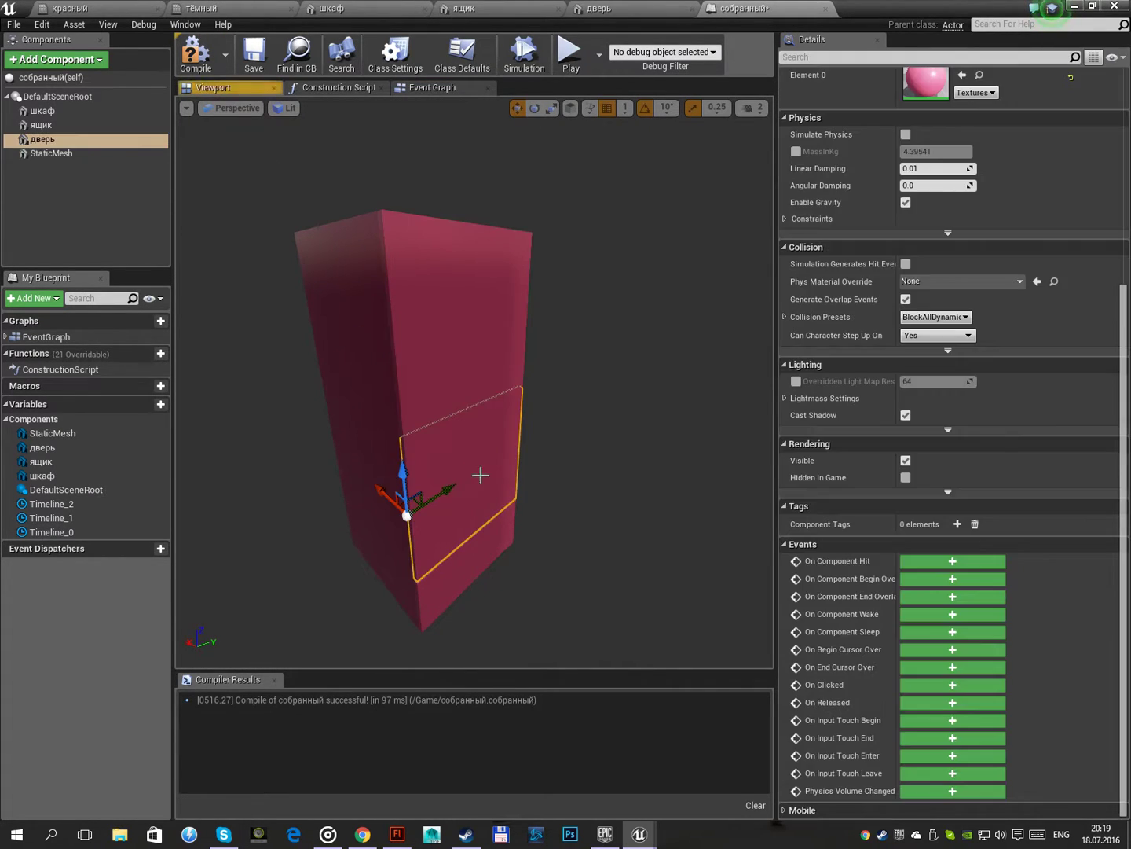
click(929, 686)
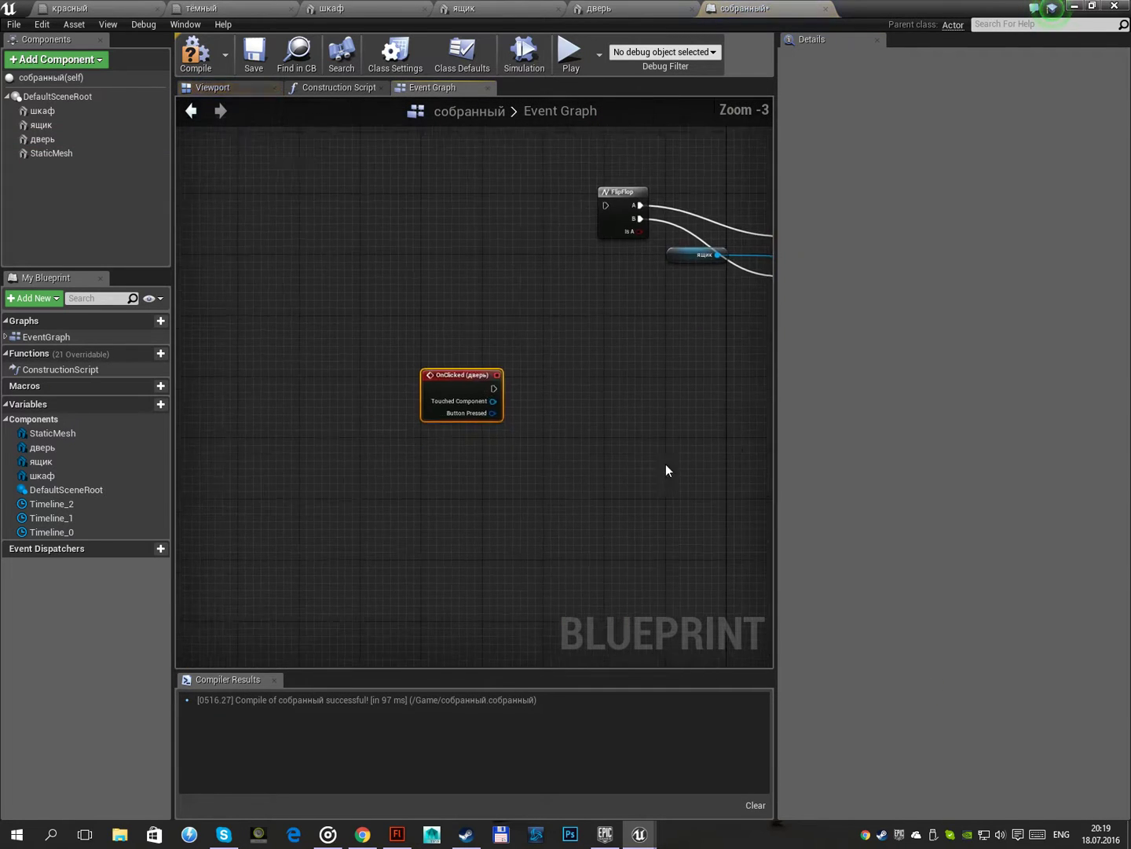
drag(471, 490, 573, 164)
right_drag(573, 164, 573, 437)
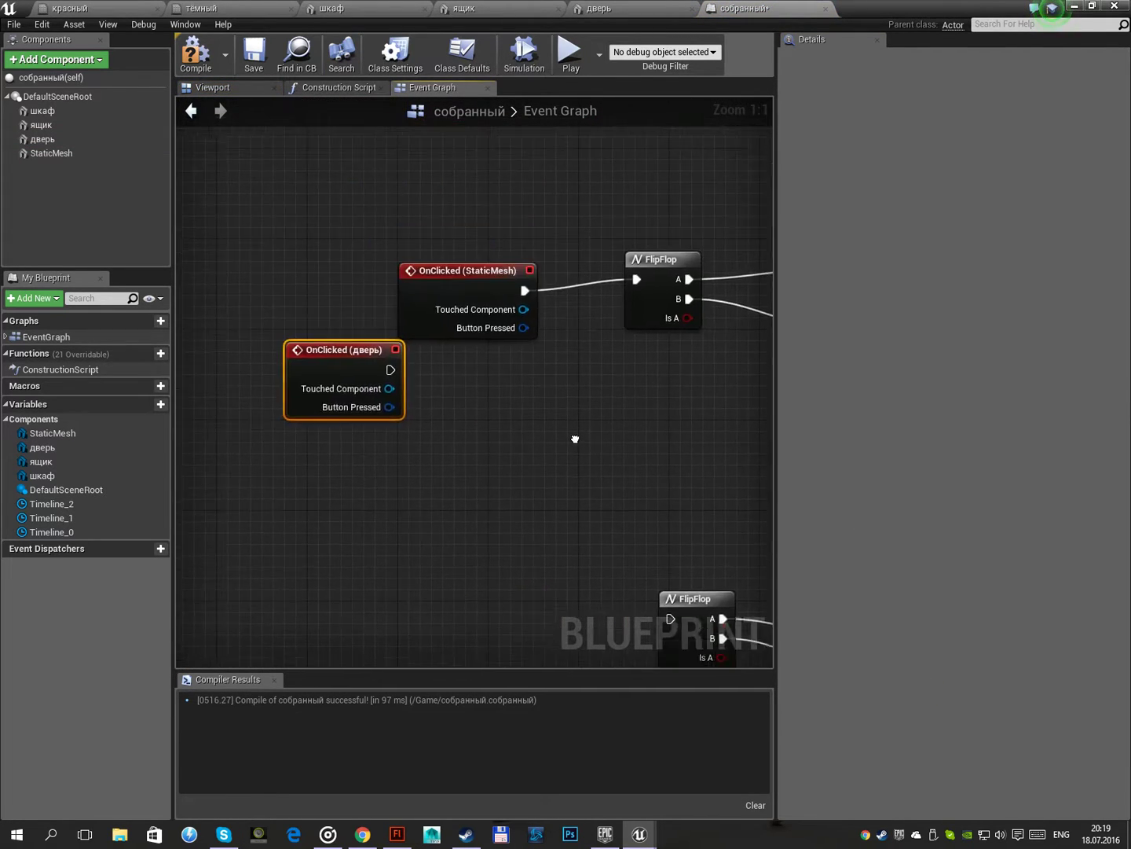
scroll(563, 354, down, 2)
right_drag(555, 282, 435, 392)
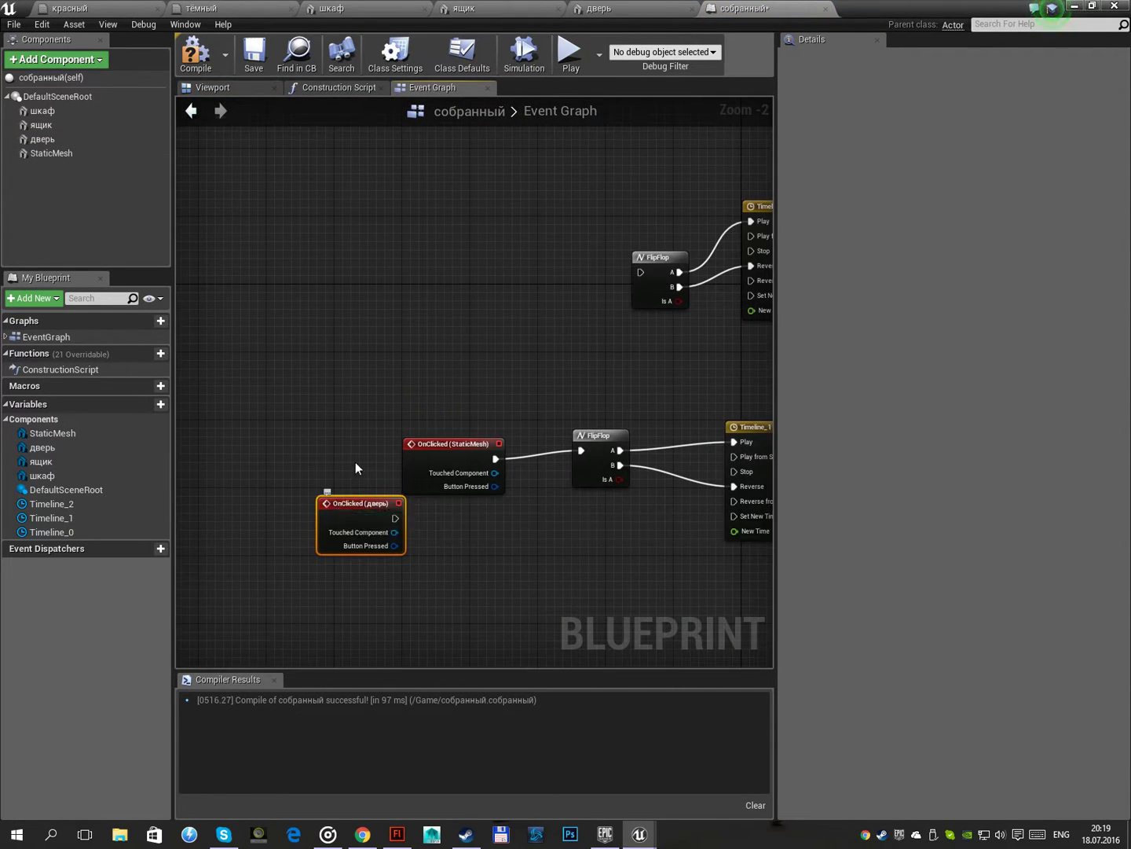
mouse_move(362, 502)
mouse_down()
mouse_move(447, 242)
mouse_move(639, 273)
mouse_up()
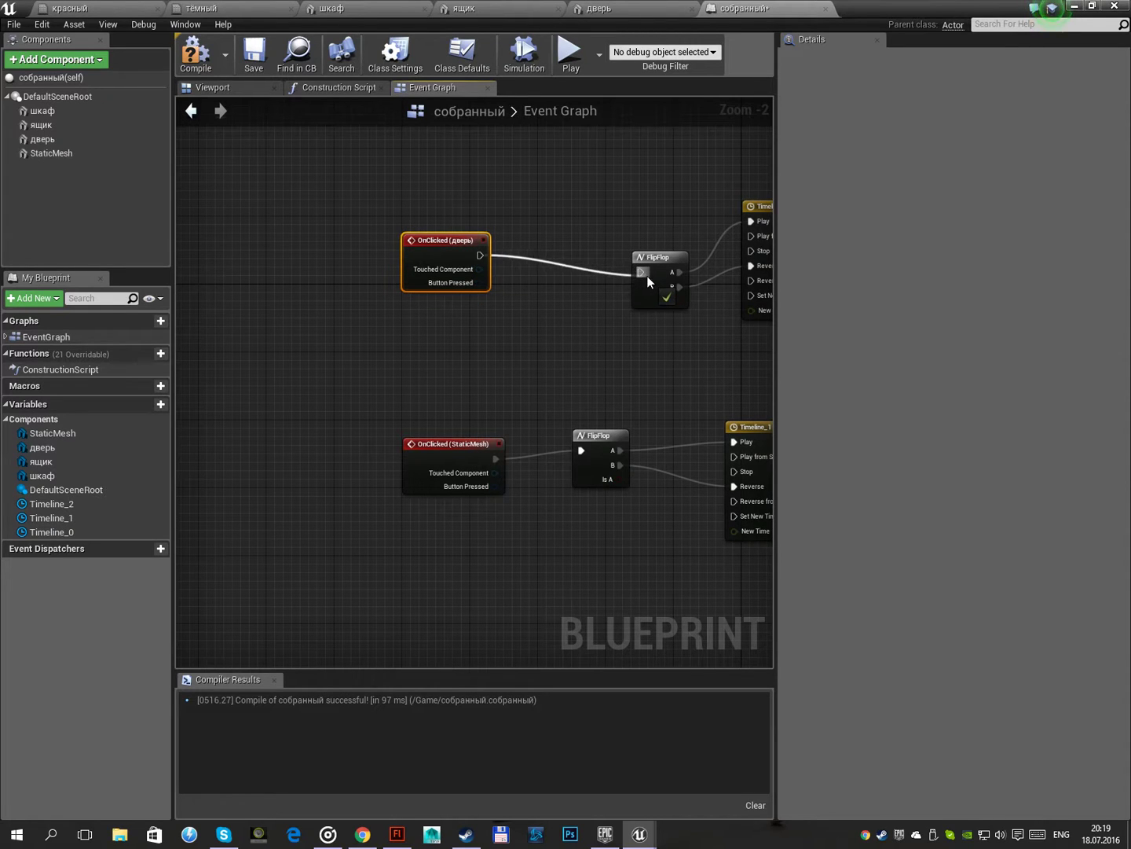
Add an OnClicked event for the ящик drawer, wire it into its FlipFlop, and compile
click(212, 87)
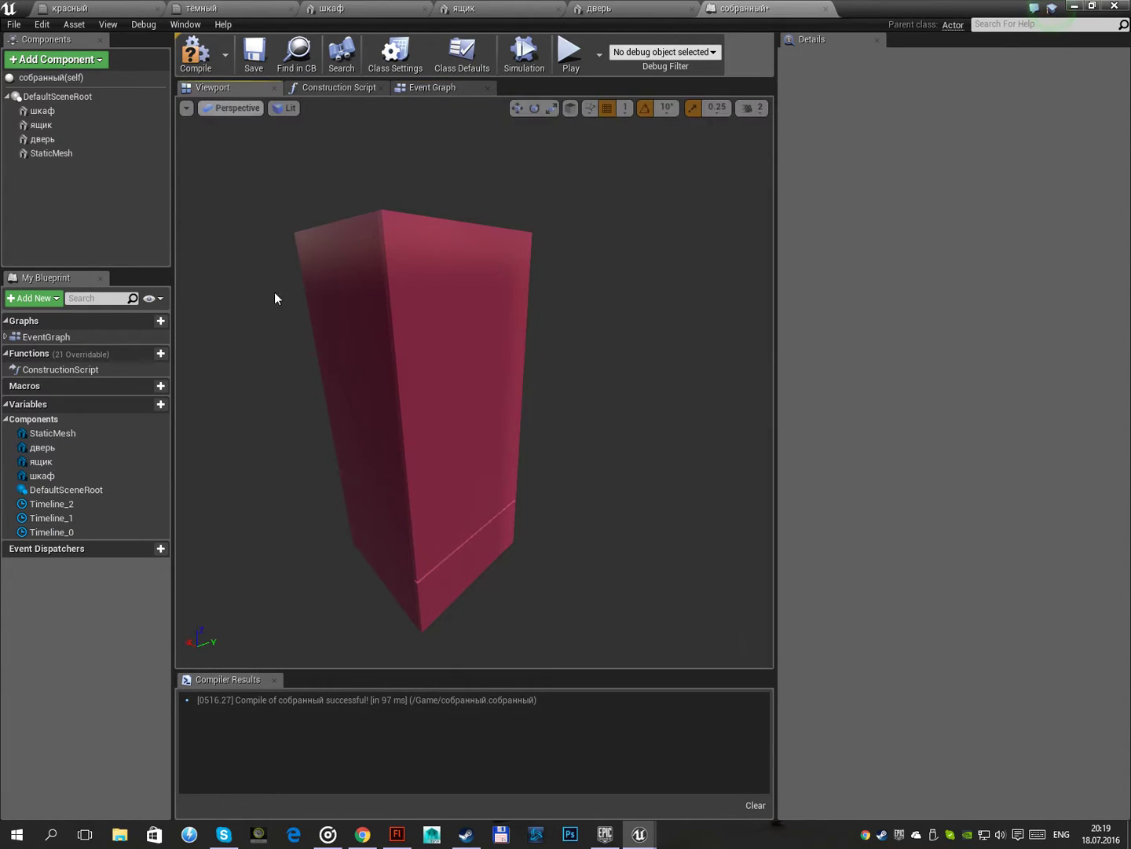
click(452, 561)
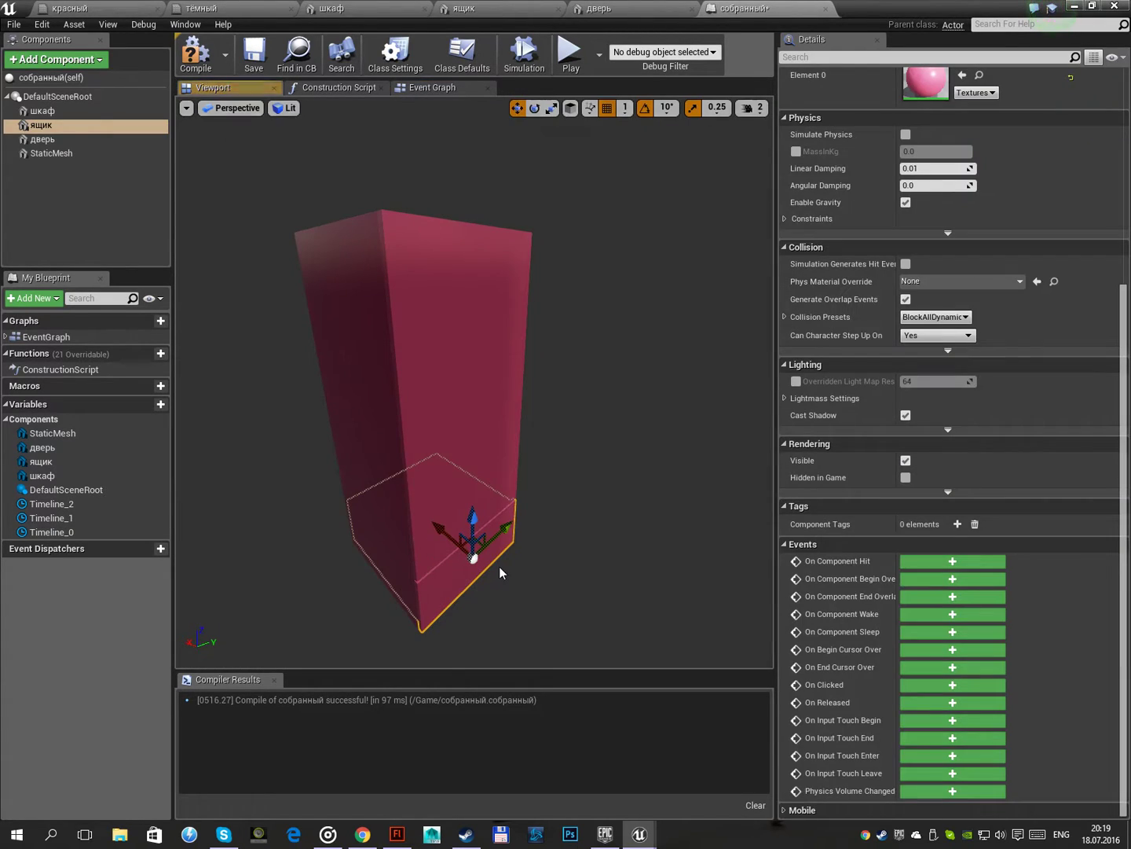
click(960, 684)
scroll(310, 311, up, 1)
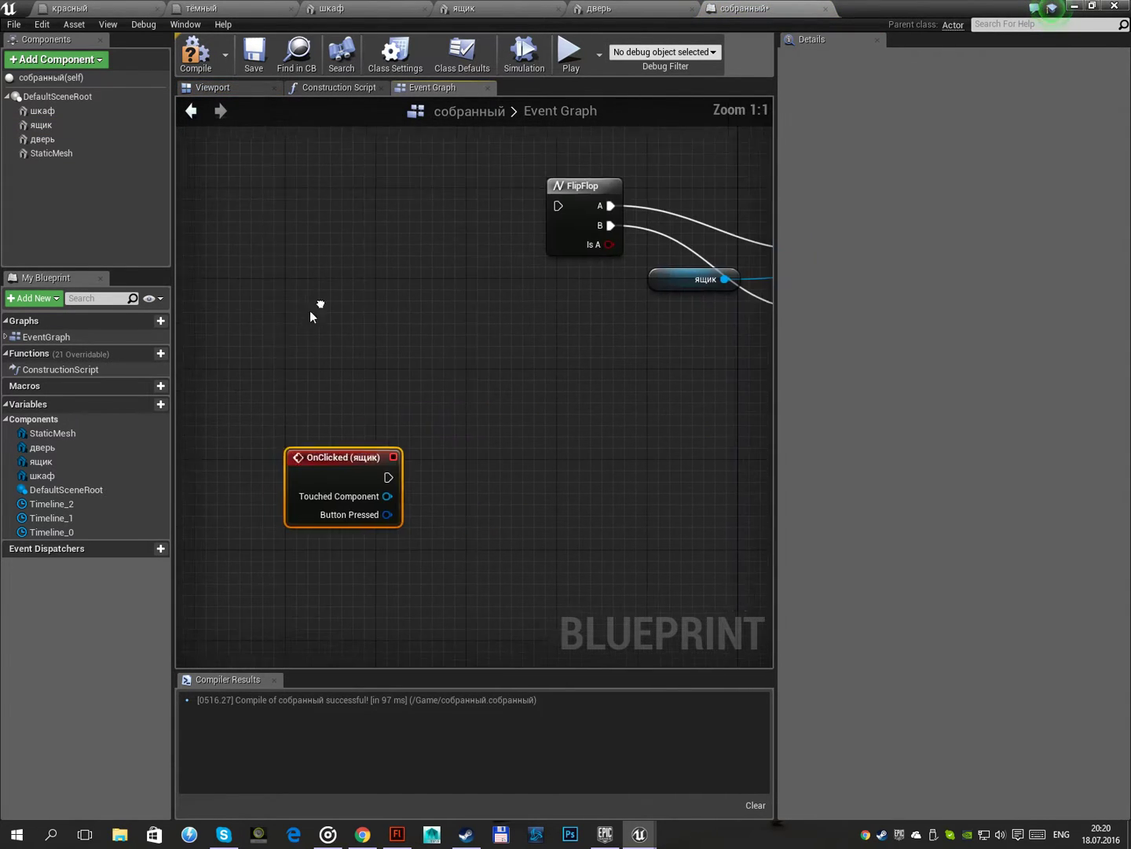
right_drag(415, 314, 266, 405)
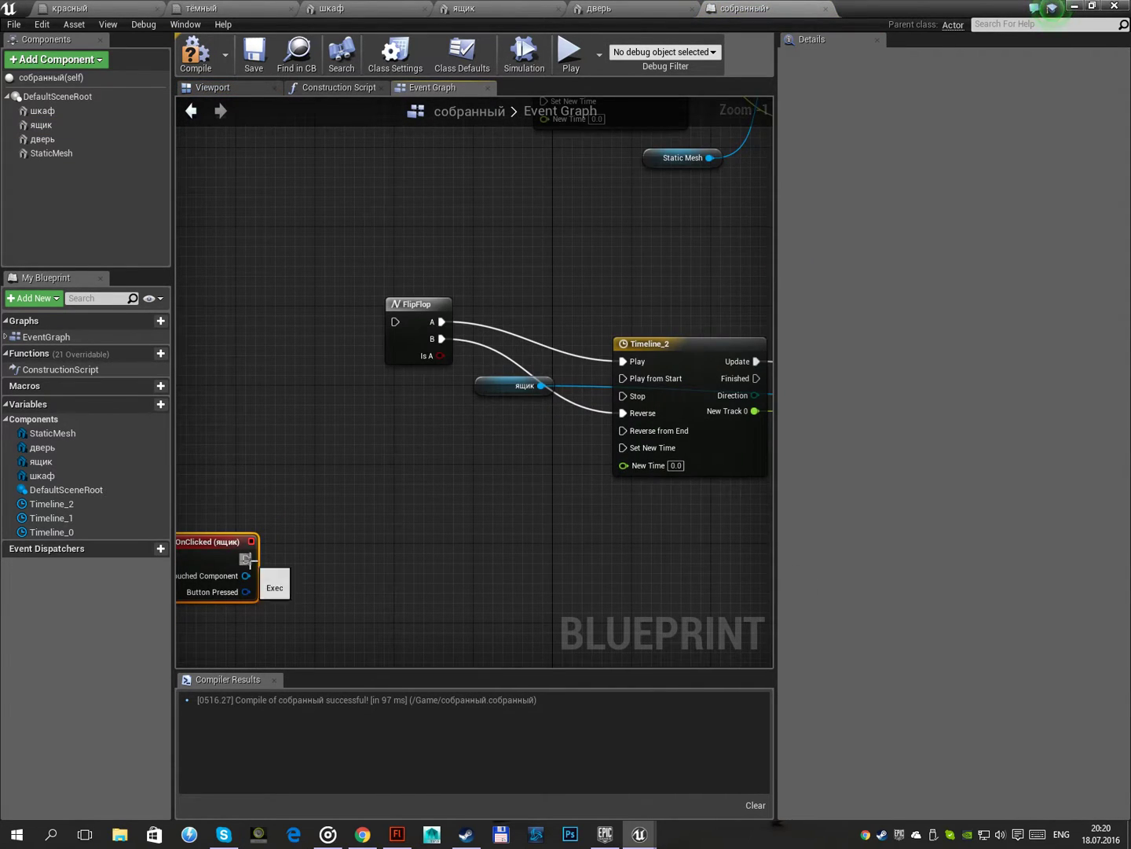
drag(247, 560, 395, 322)
right_drag(323, 391, 416, 400)
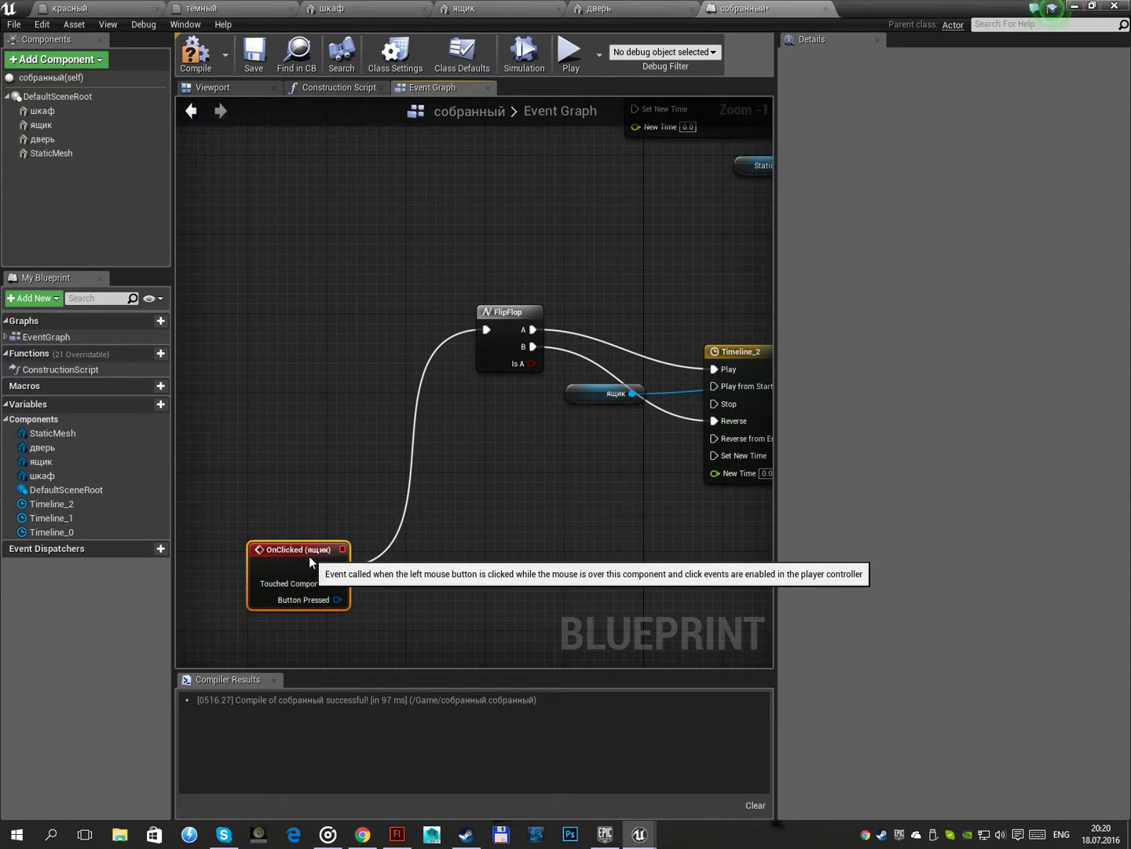
drag(308, 555, 322, 307)
scroll(364, 490, down, 2)
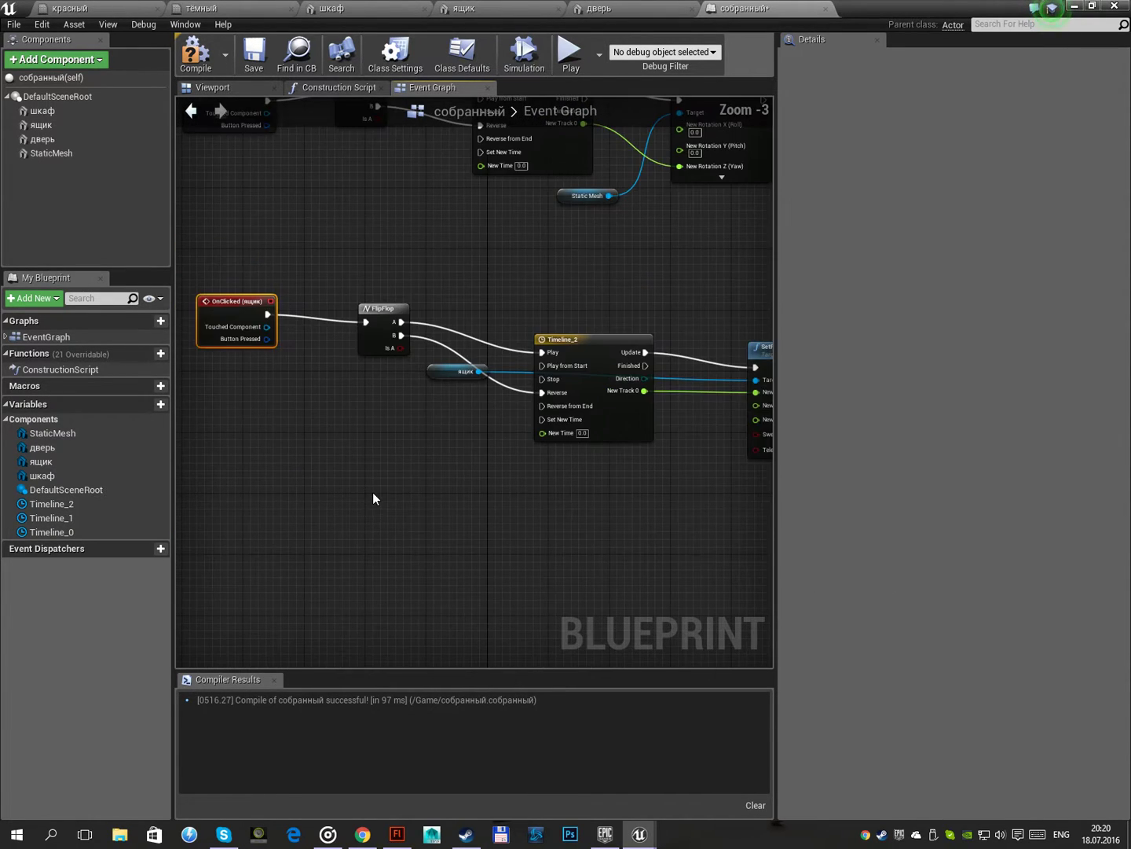
mouse_move(373, 492)
right_down()
mouse_move(438, 472)
mouse_move(435, 425)
right_up()
click(200, 69)
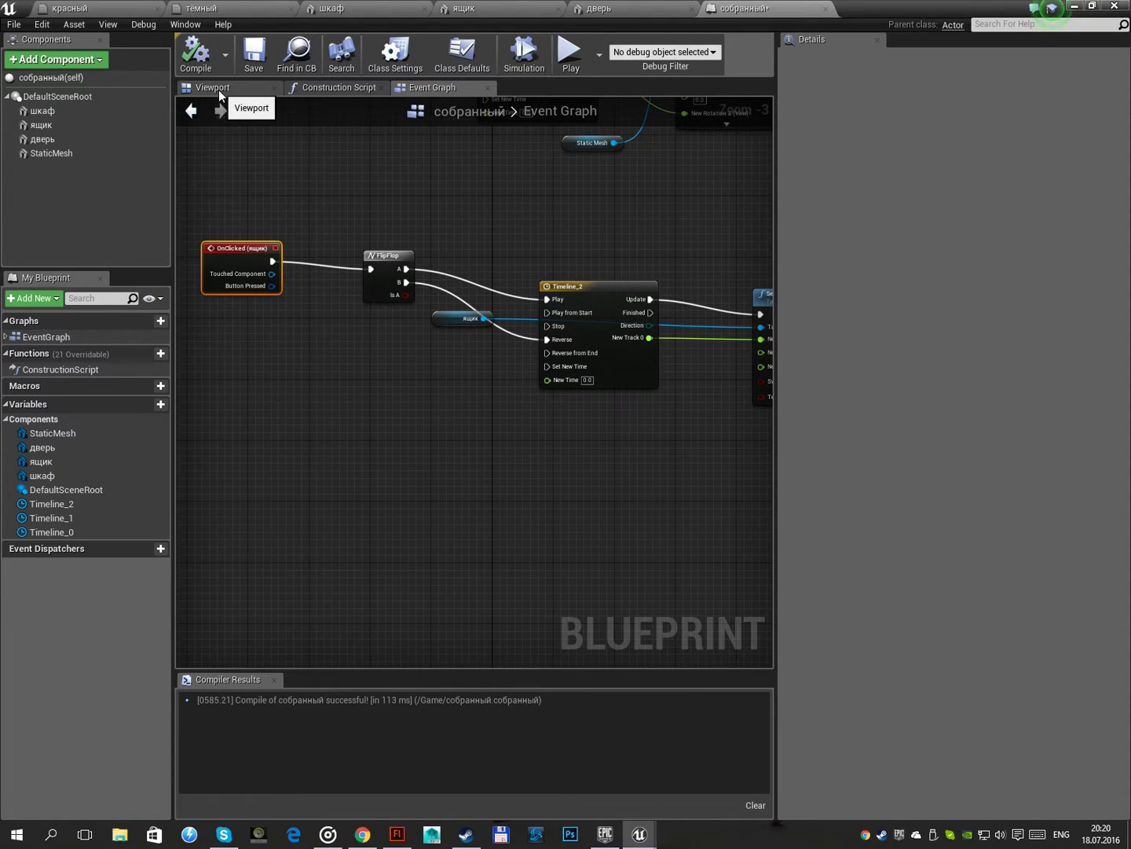
Add an OnBeginCursorOver event for the cabinet's StaticMesh
click(219, 89)
click(457, 286)
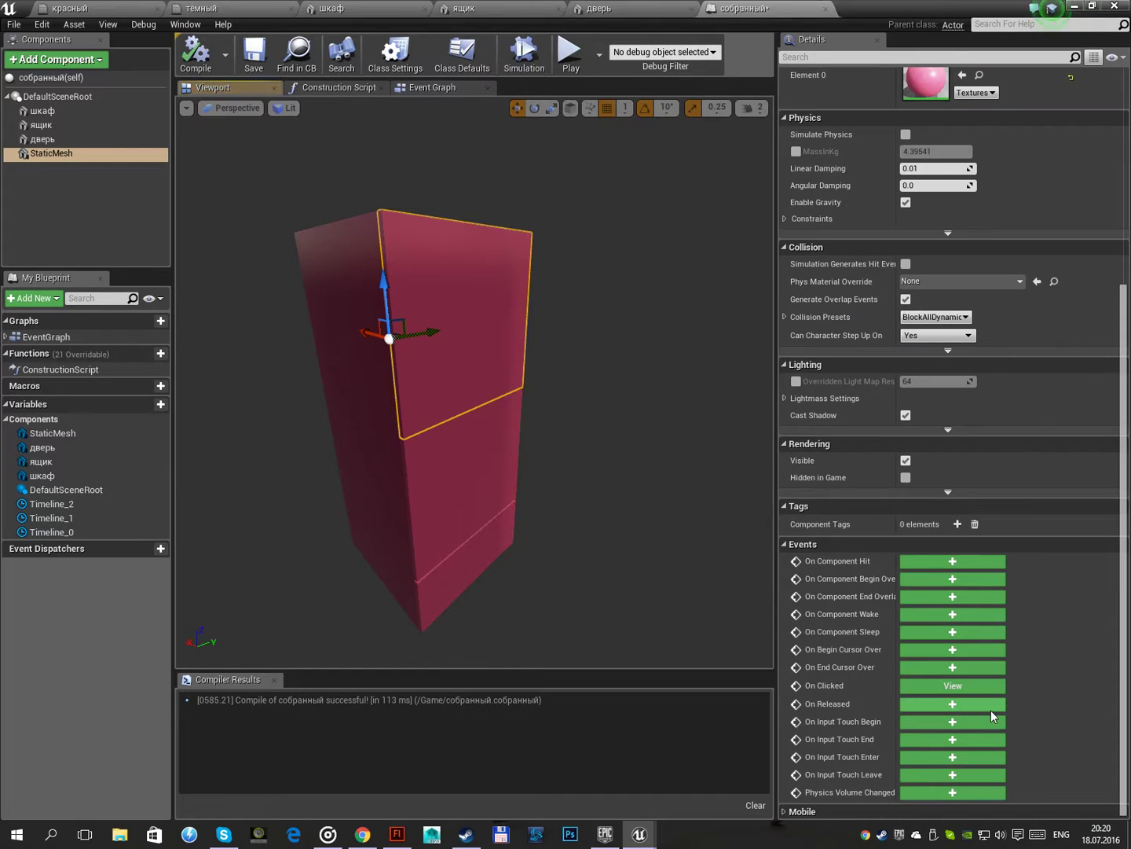
click(952, 649)
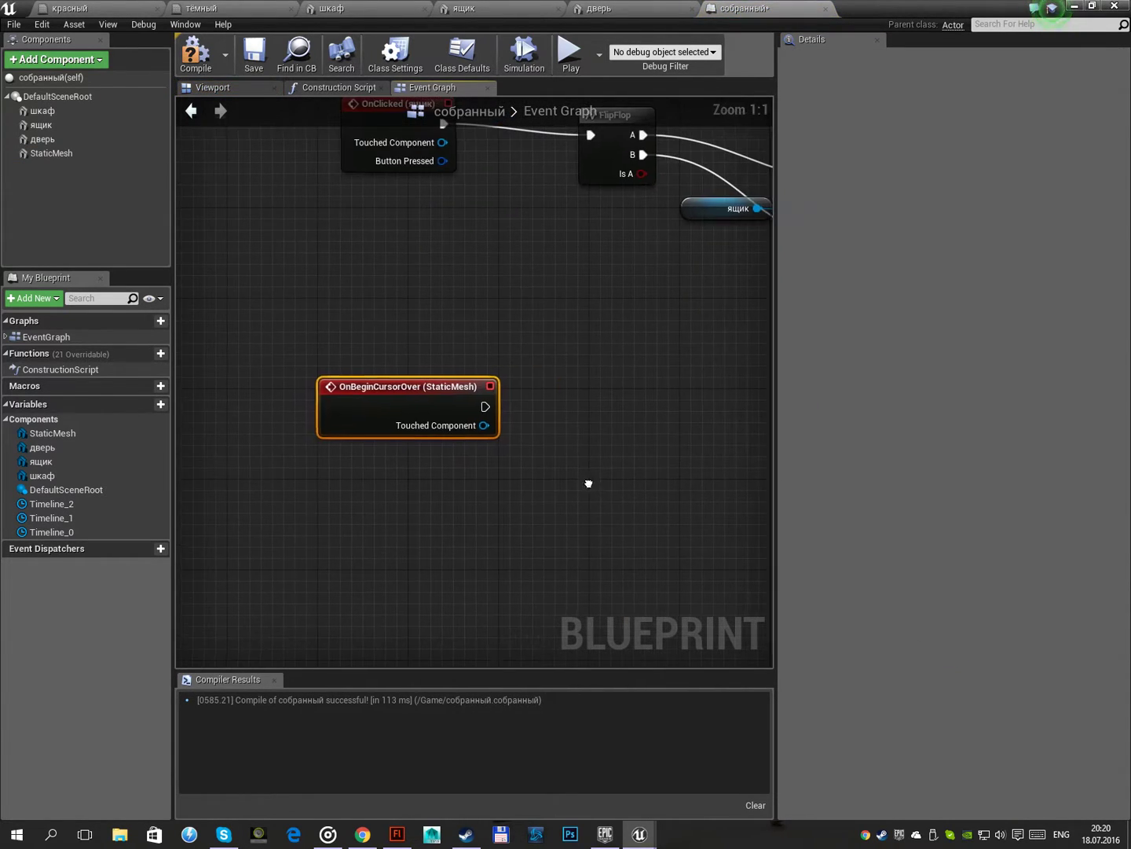
Add a Get Player Controller node and search 'set mouse' actions from its Return Value
right_click(445, 561)
text(get )
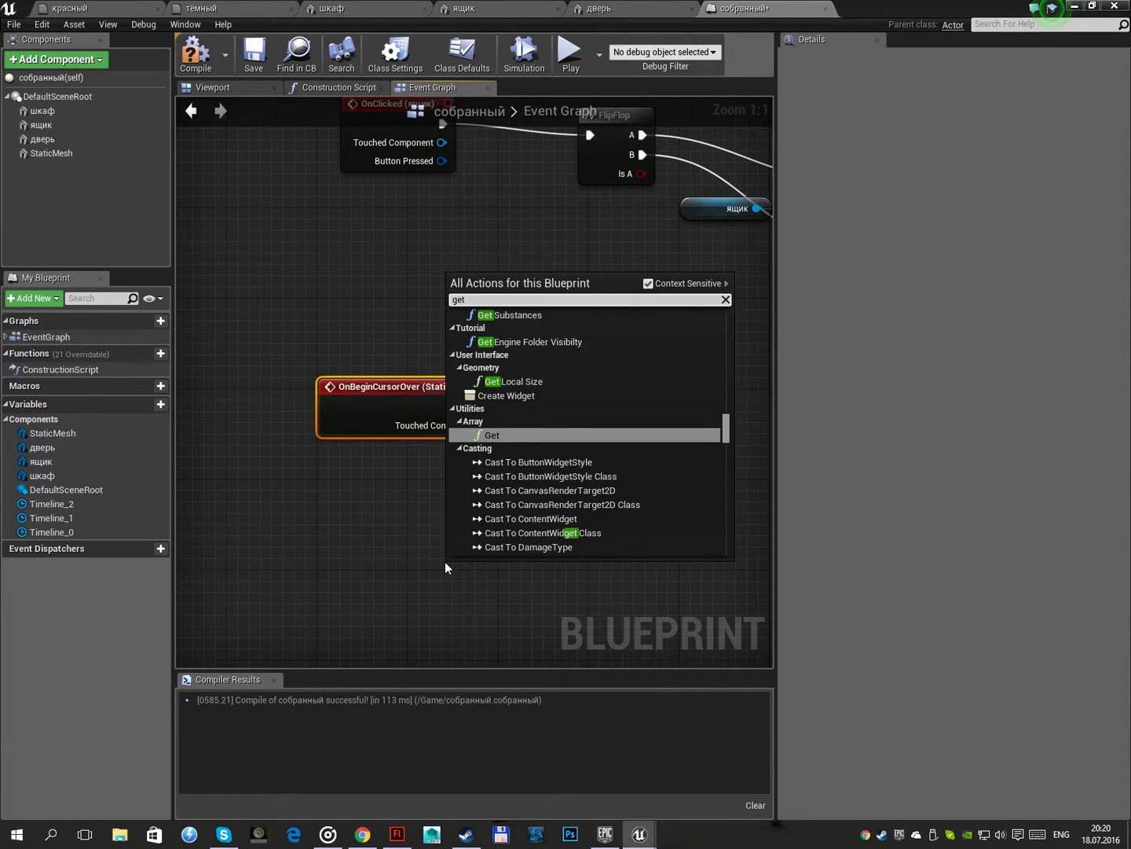
text(playe)
key(Up)
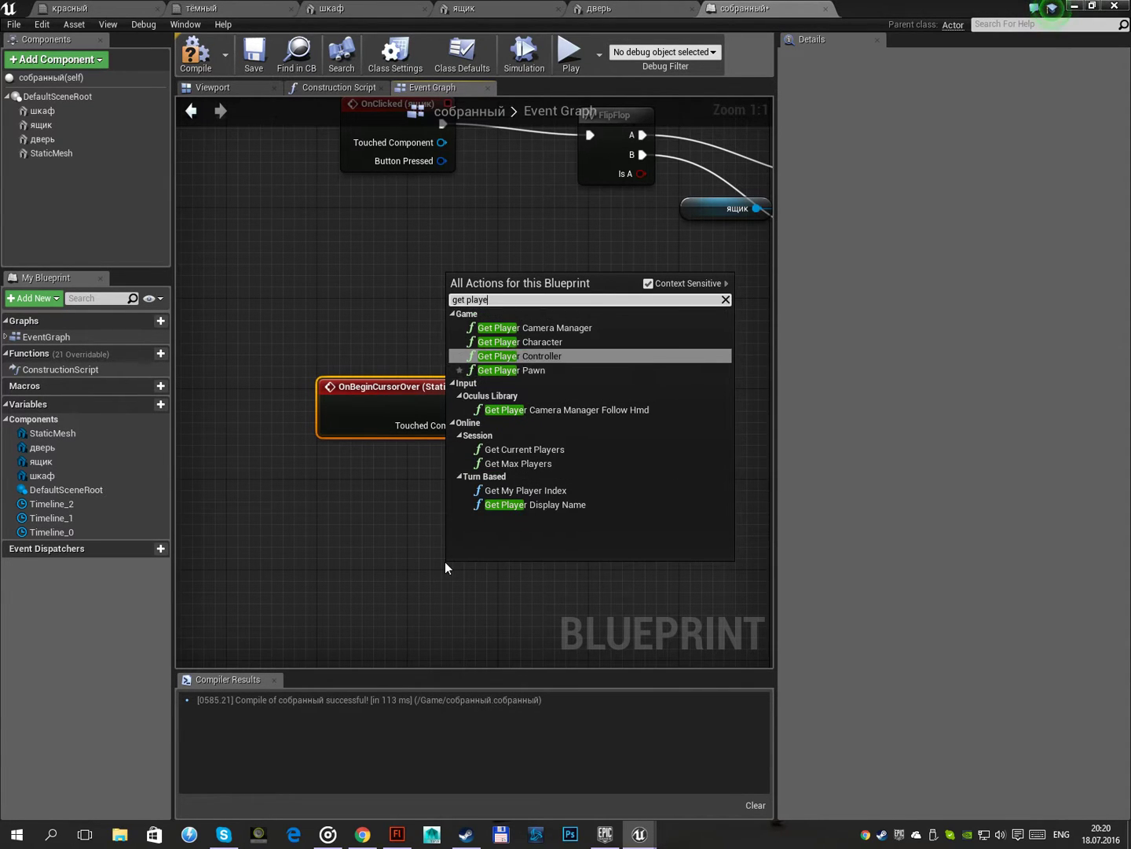
key(Return)
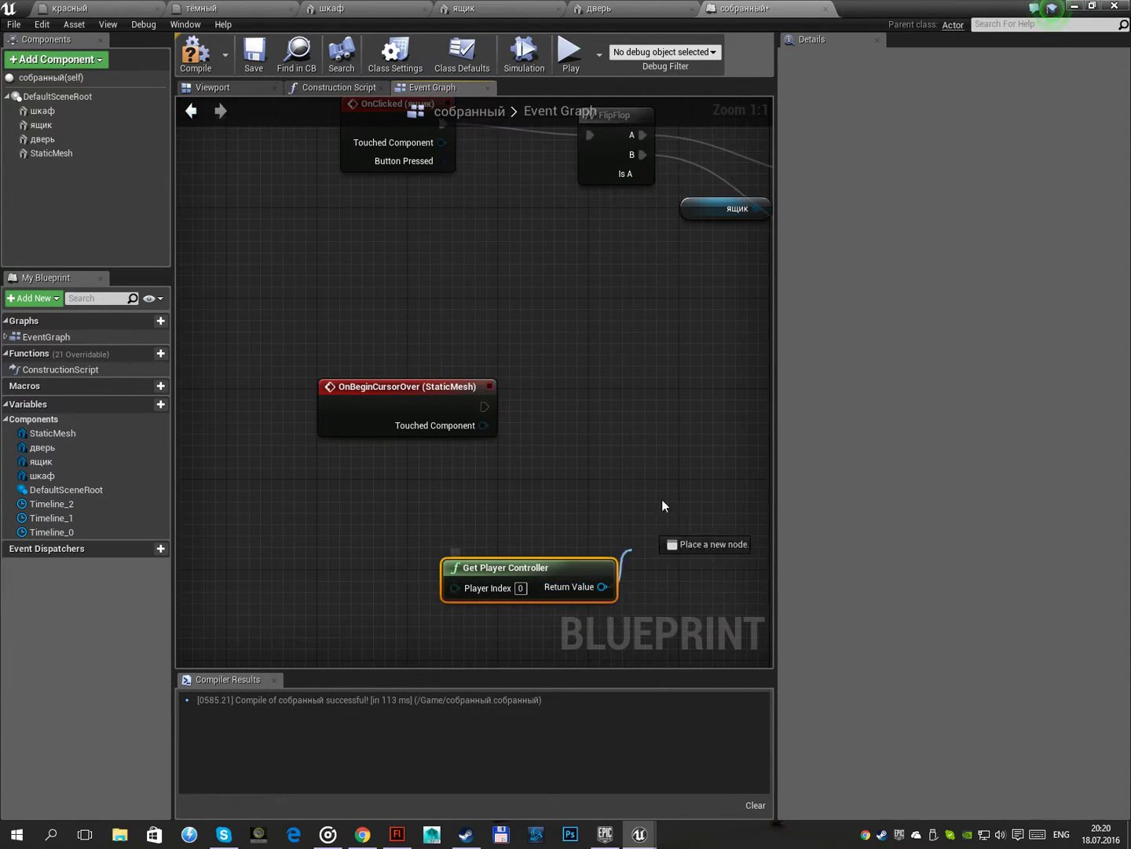
drag(601, 587, 667, 487)
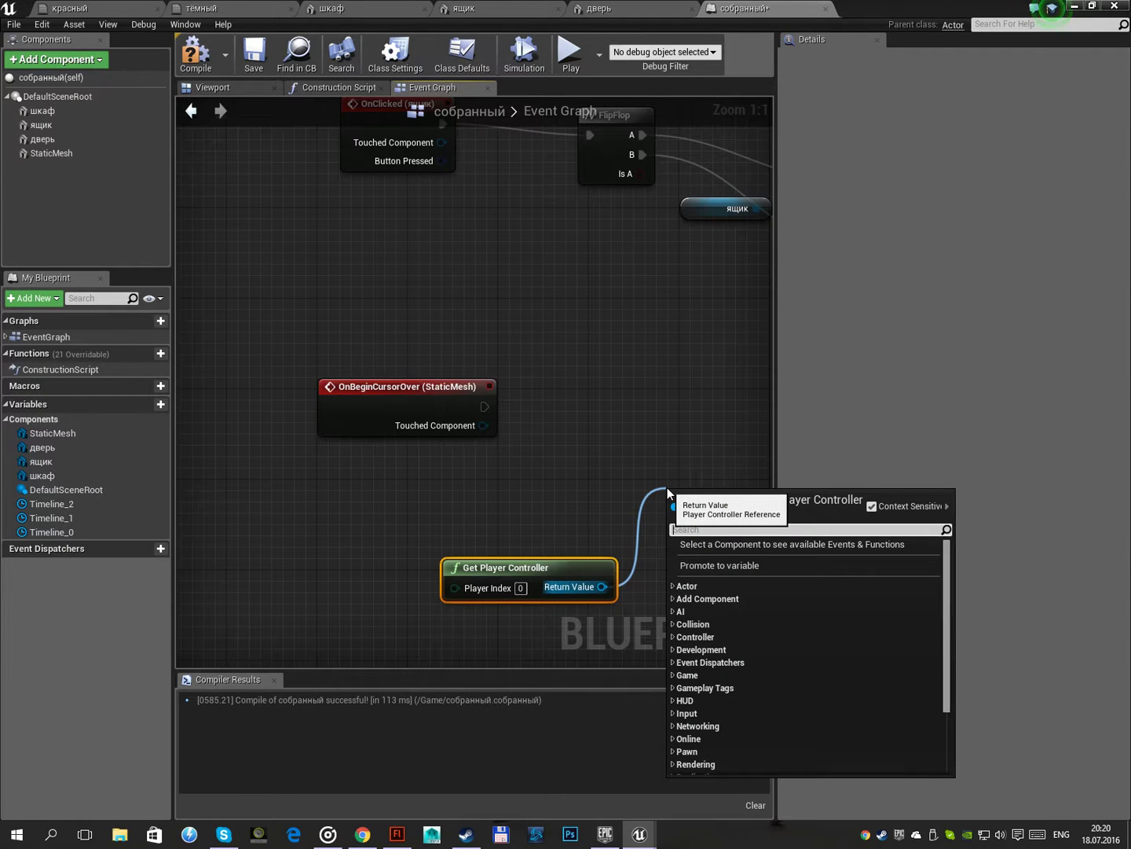
text(set mous)
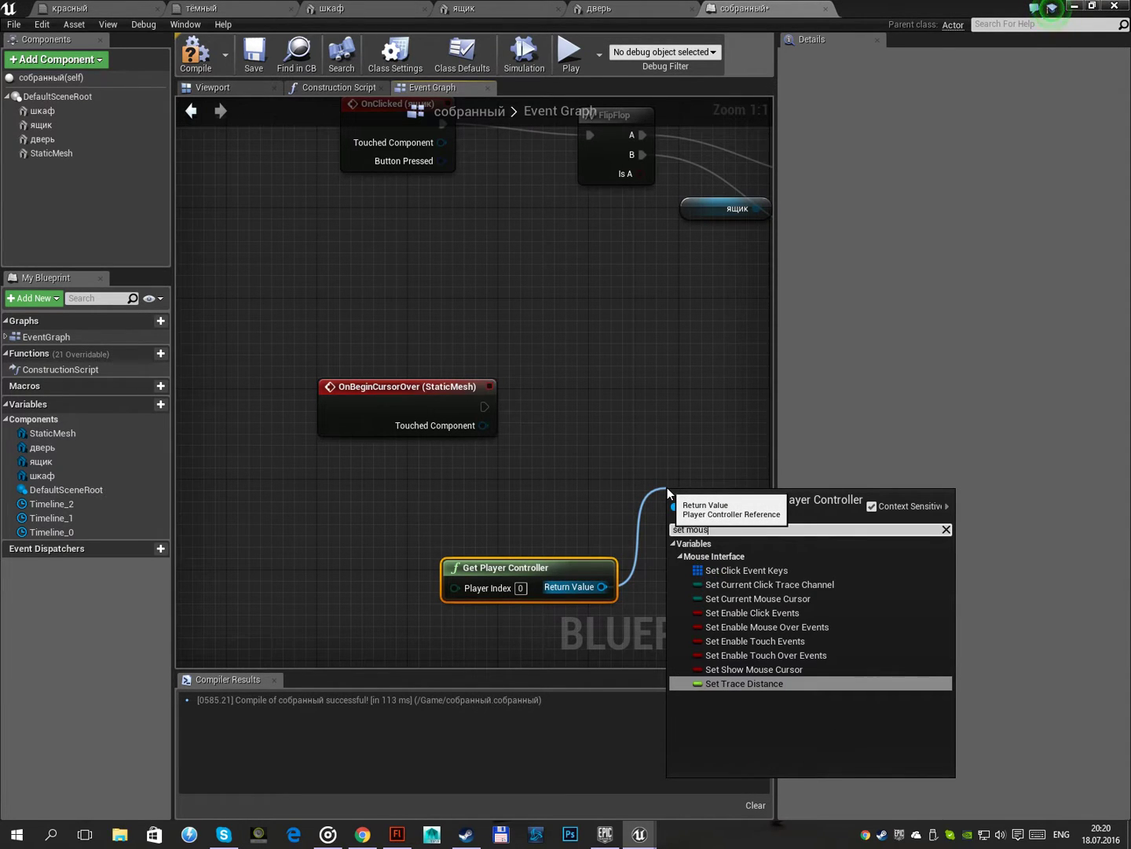
key(Up)
key(Up)
key(Up)
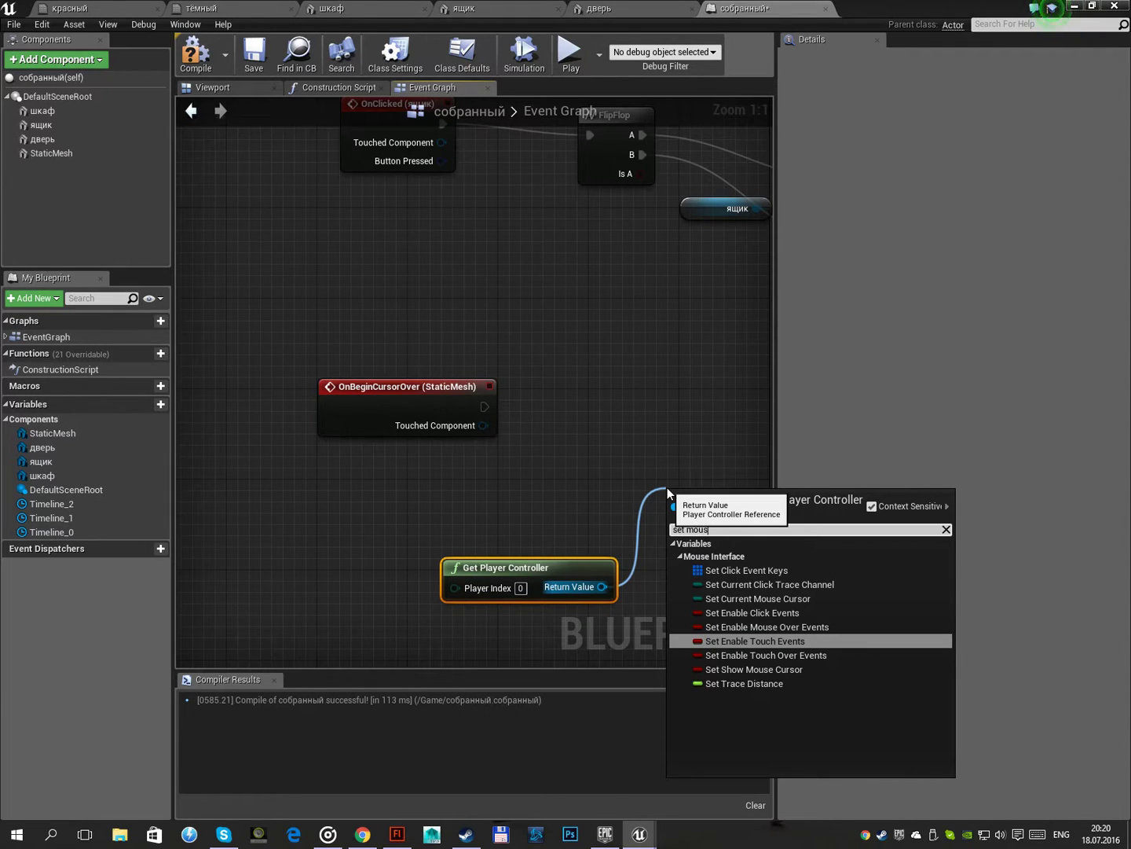
Add a Set Current Mouse Cursor node after OnBeginCursorOver (StaticMesh), with cursor type Hand
key(Up)
key(Up)
key(Up)
key(Return)
mouse_move(611, 306)
right_down()
mouse_move(544, 307)
mouse_move(474, 286)
right_up()
drag(584, 480, 572, 412)
mouse_move(336, 386)
mouse_down()
mouse_move(547, 417)
mouse_move(523, 400)
mouse_up()
click(597, 430)
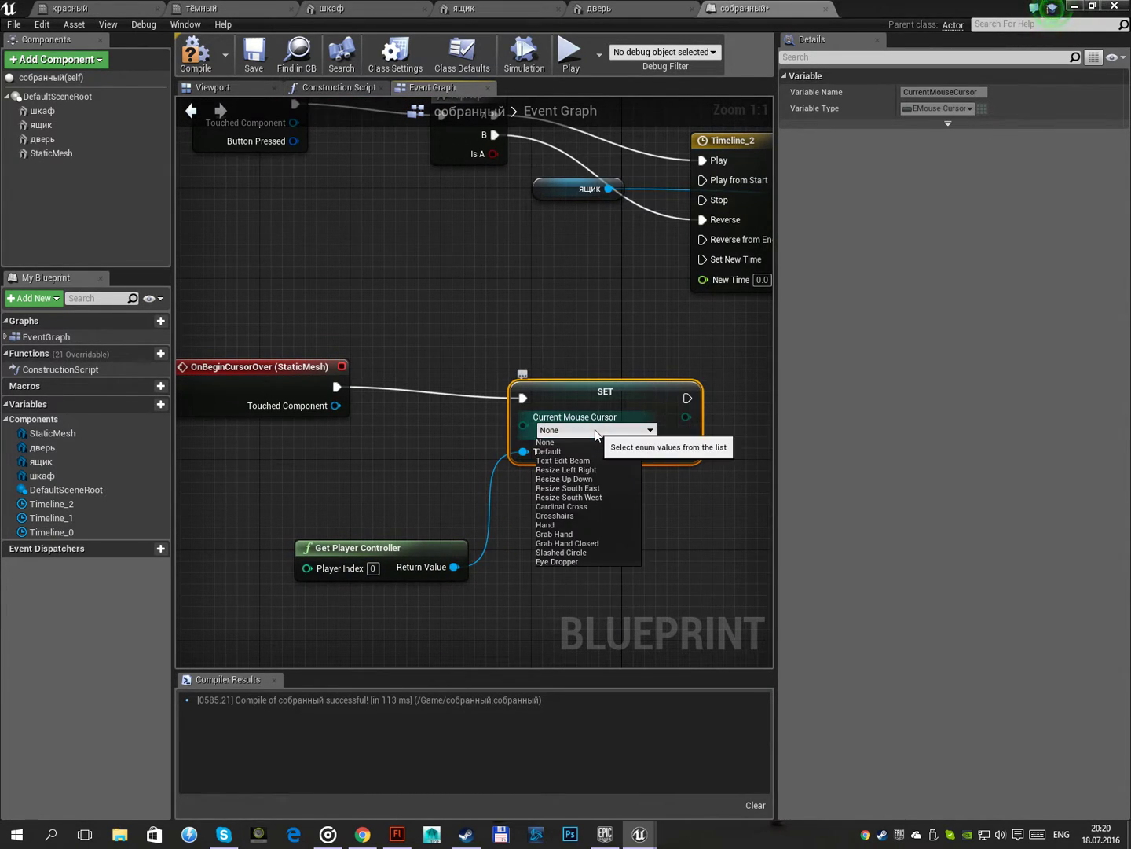
click(590, 525)
Position the SET node beside Get Player Controller, which serves as its target
right_drag(396, 454, 433, 434)
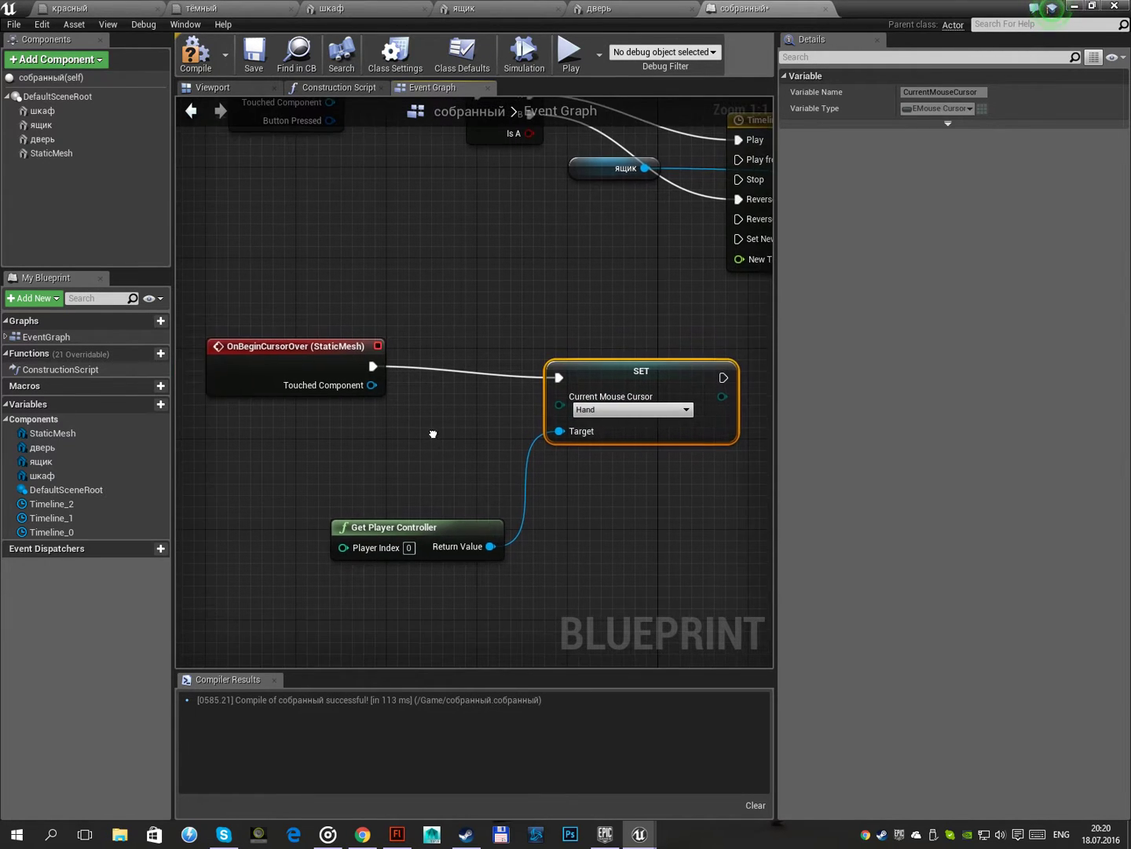
scroll(433, 434, down, 1)
click(353, 511)
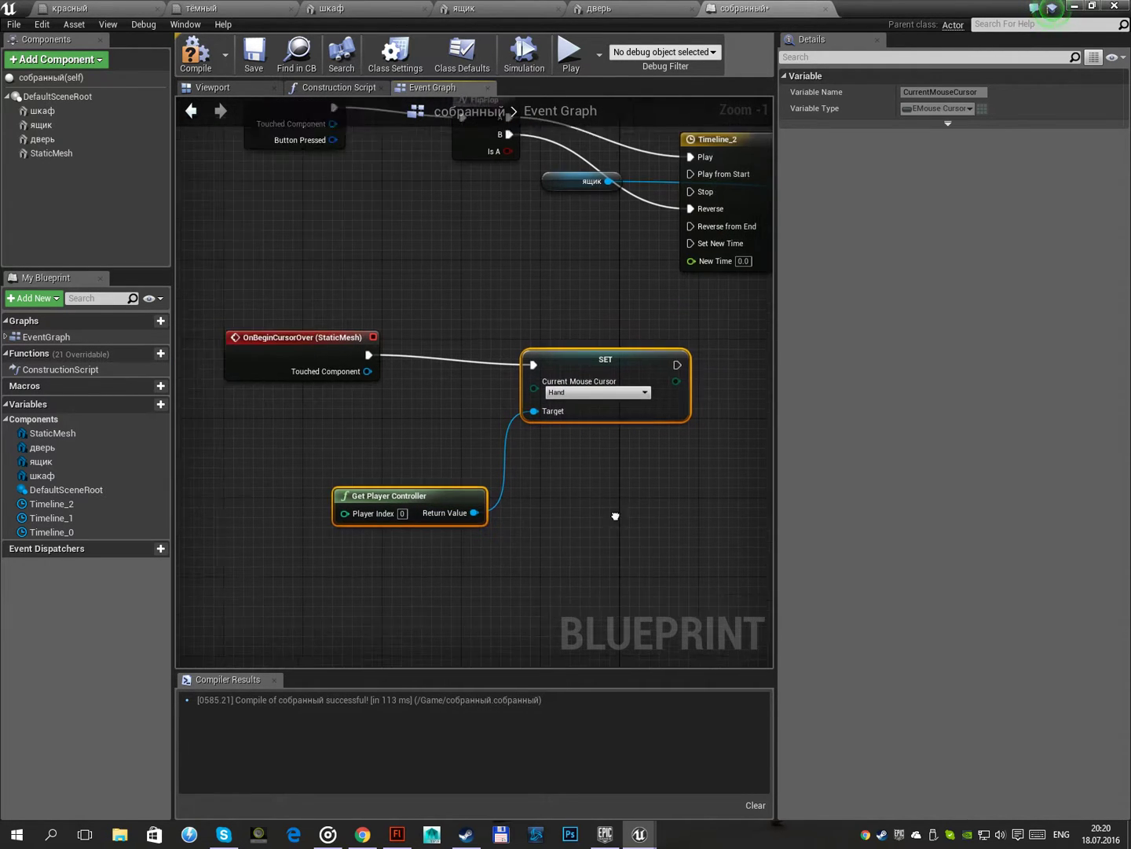
mouse_move(615, 516)
right_down()
mouse_move(595, 480)
mouse_move(616, 425)
right_up()
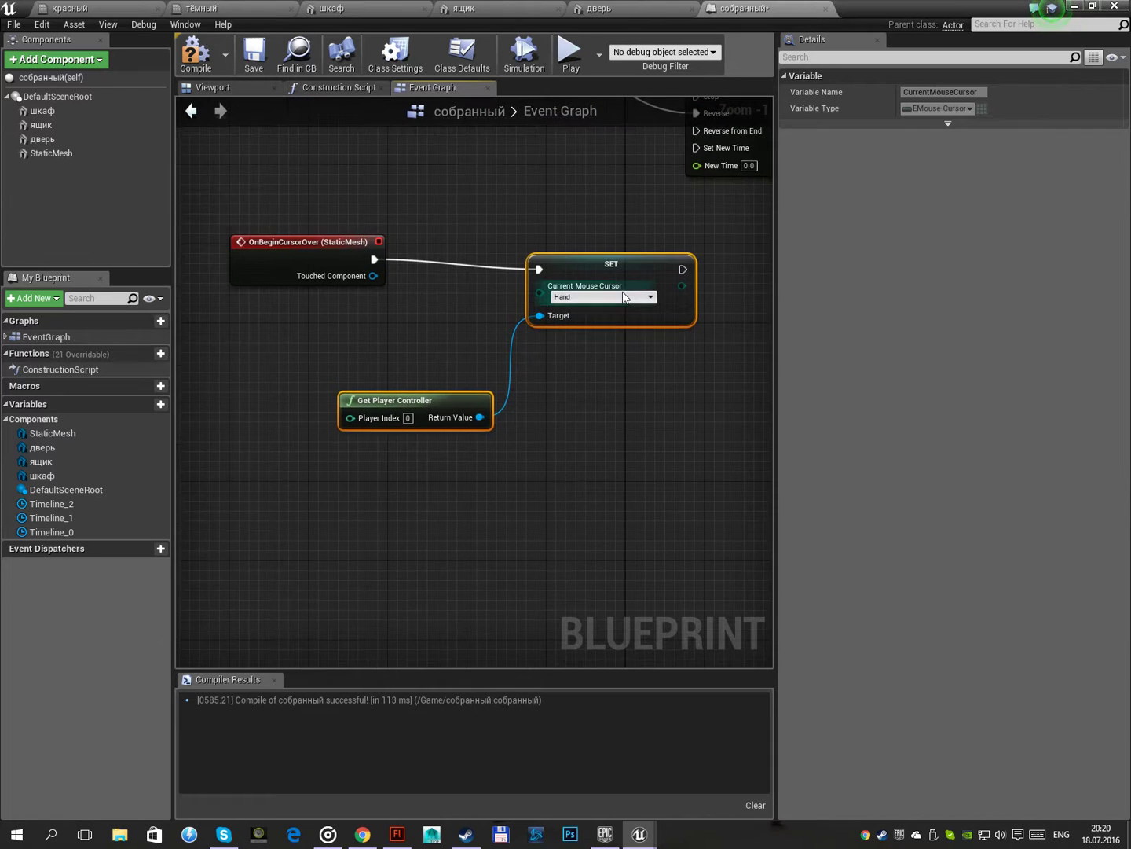
drag(619, 255, 529, 240)
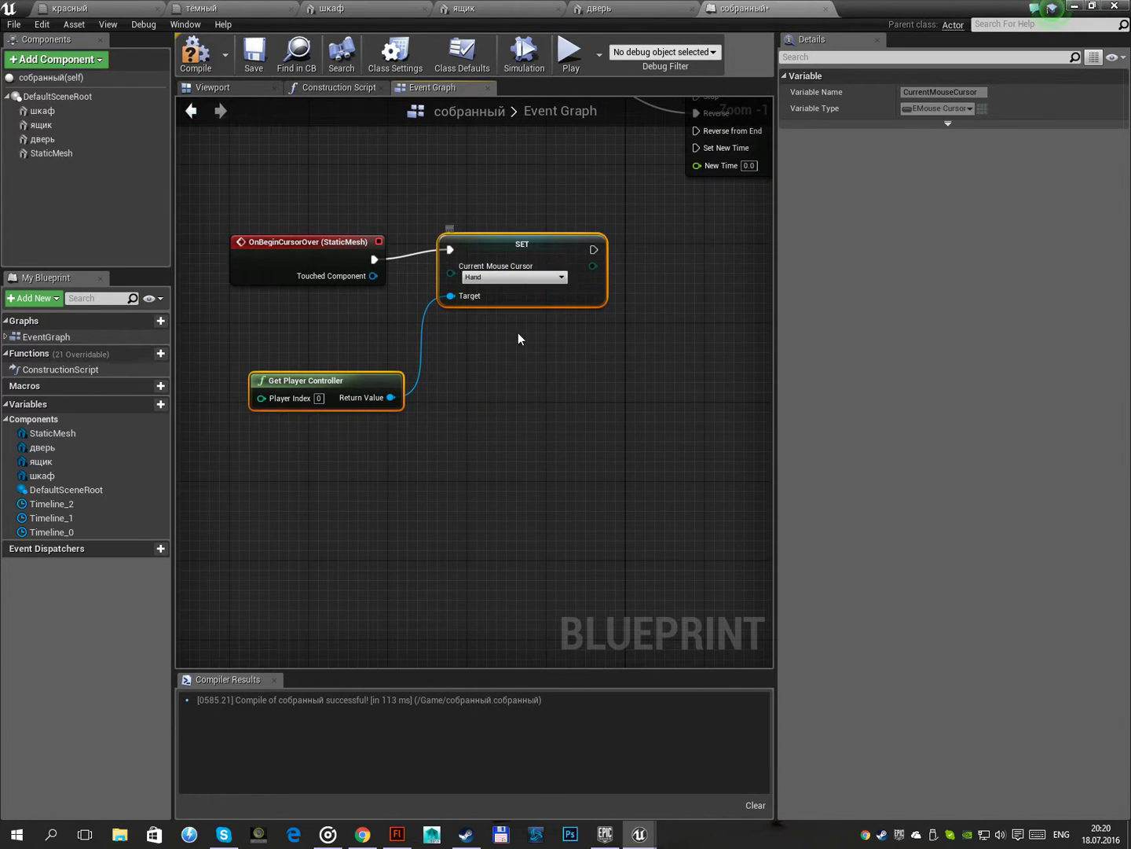
Add an OnBeginCursorOver event for дверь and wire it to pasted Hand cursor nodes
click(208, 88)
click(471, 354)
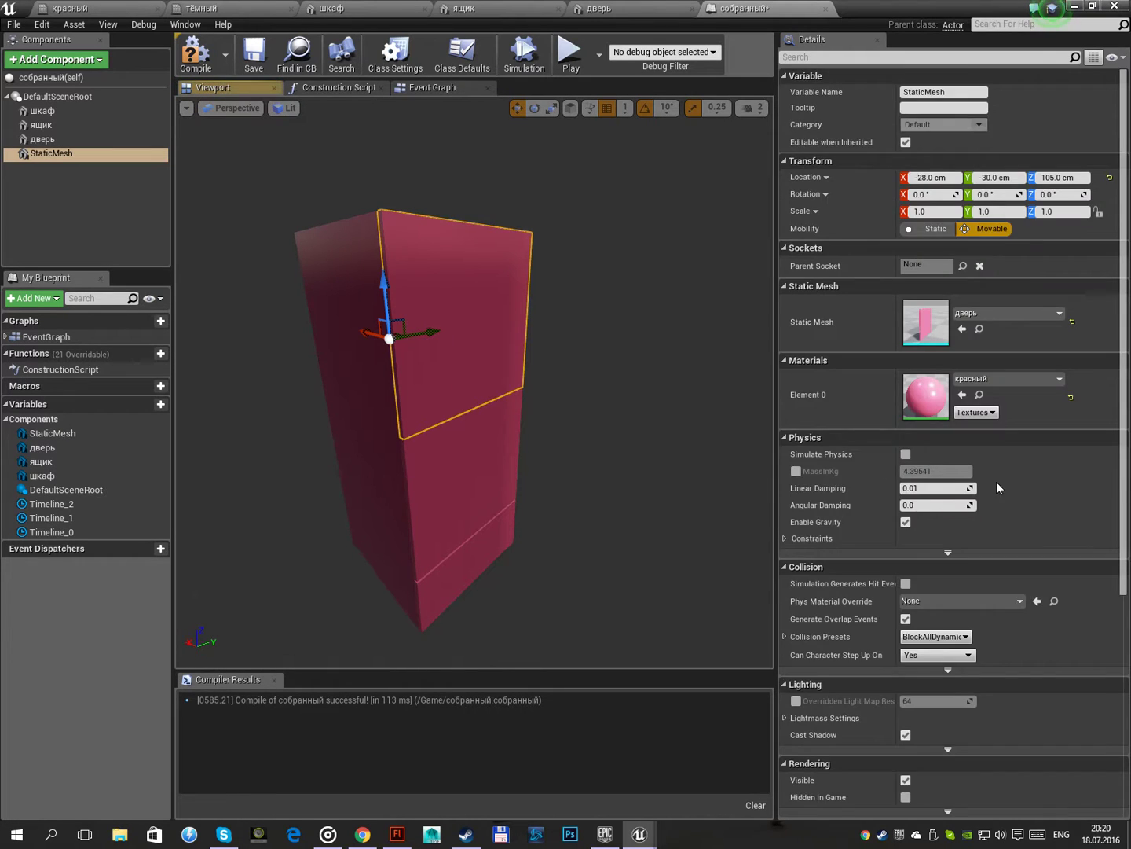
scroll(996, 481, down, 3)
scroll(948, 522, down, 2)
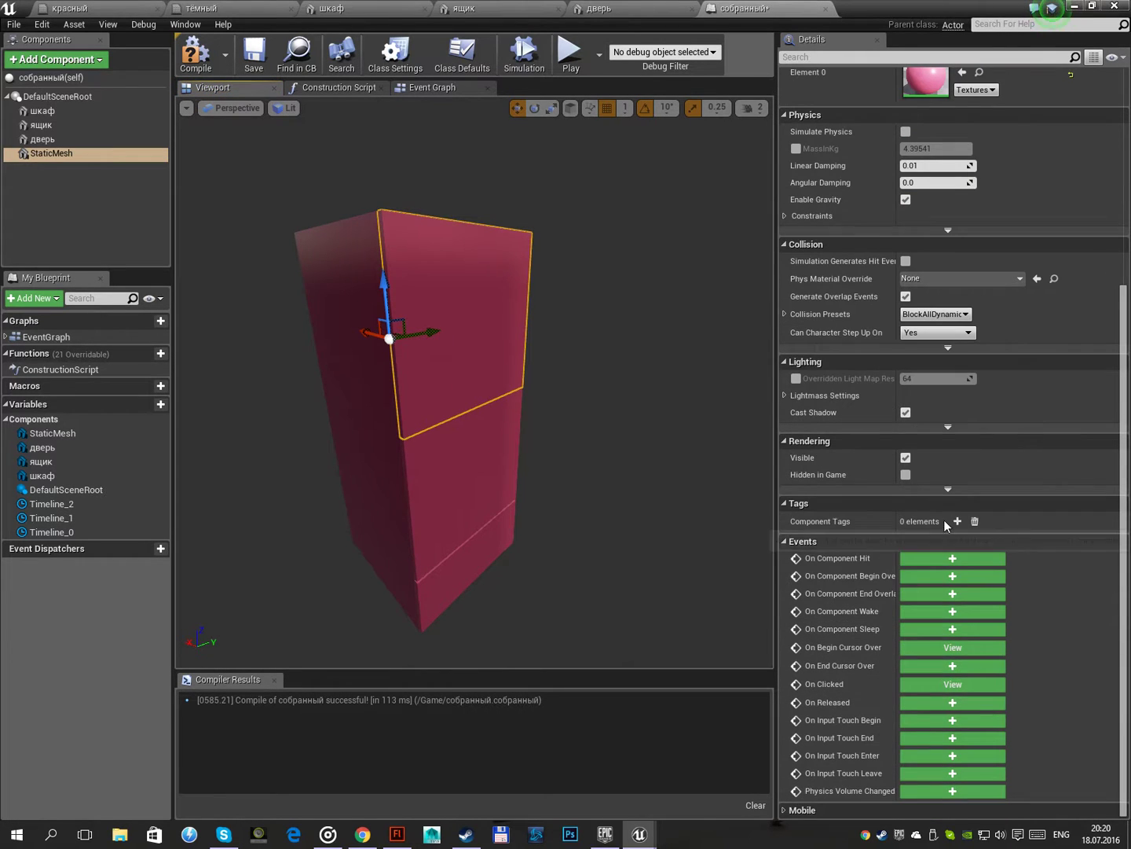
click(484, 478)
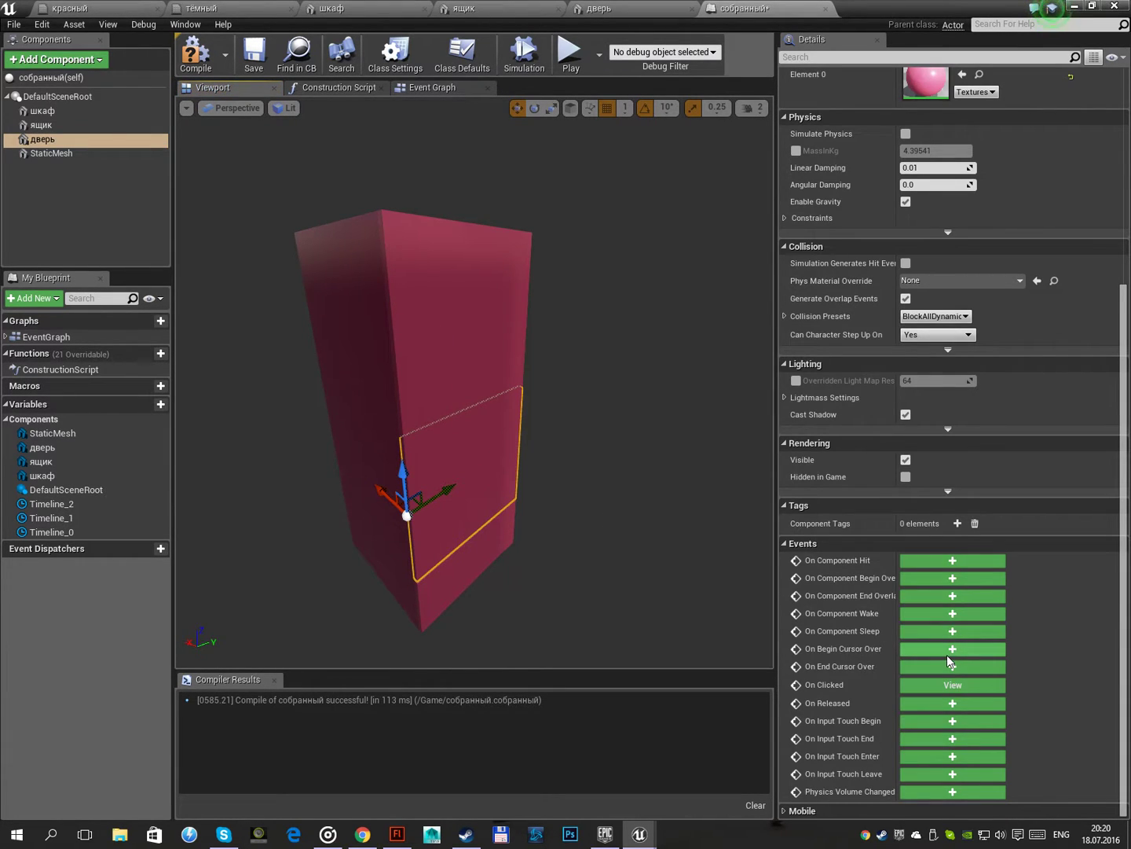
click(946, 653)
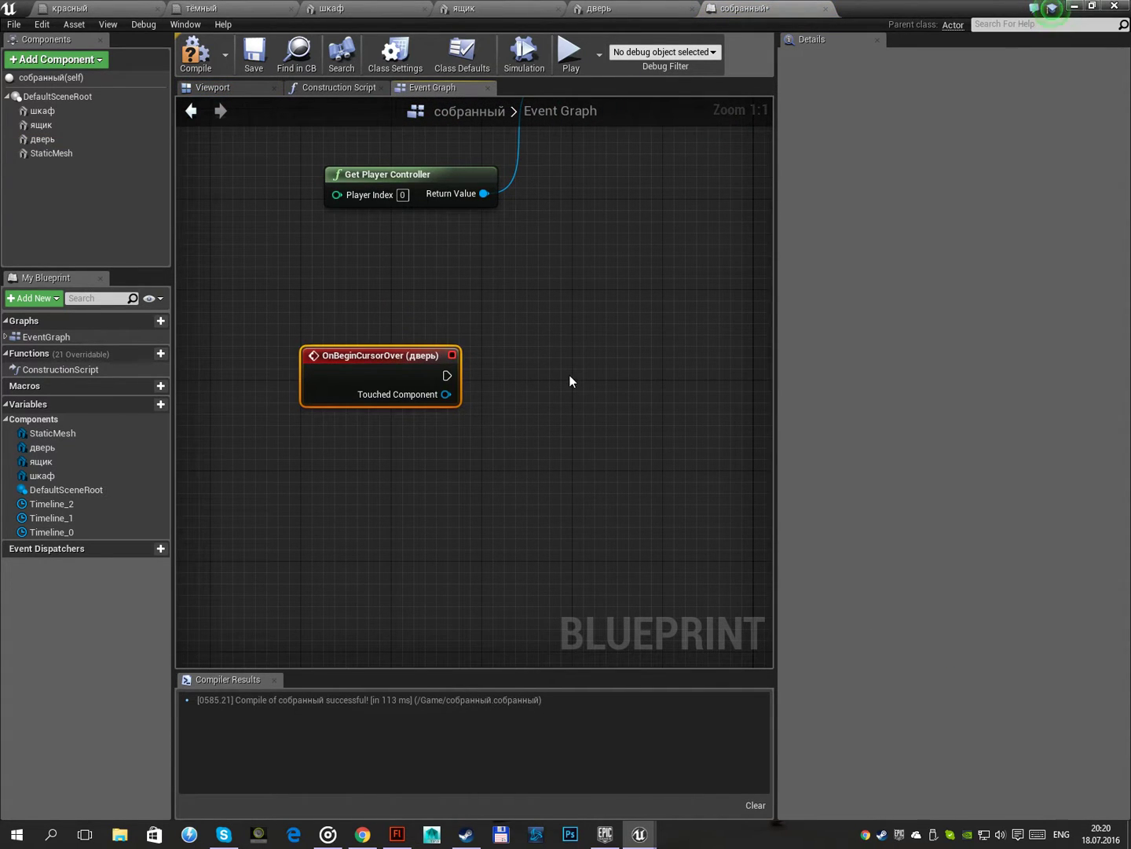
key(ctrl+v)
drag(447, 375, 690, 319)
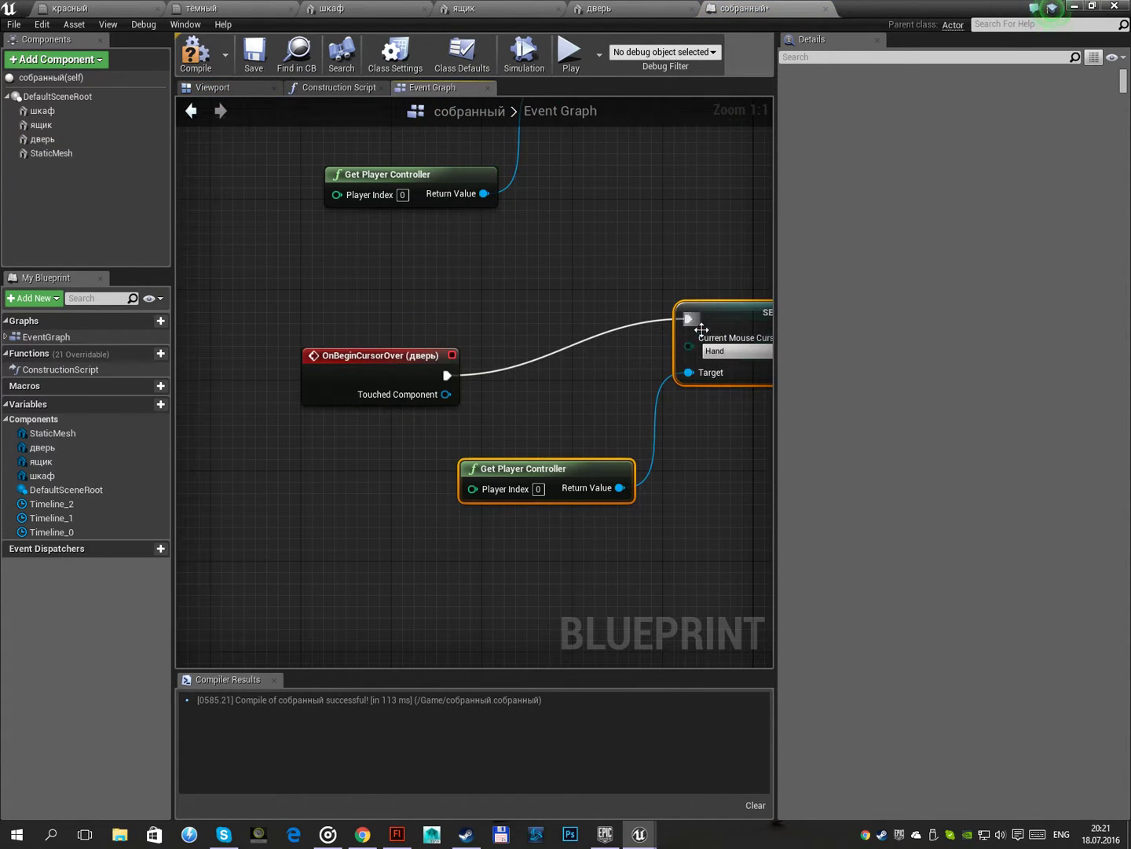
Add an OnBeginCursorOver event for ящик, wired to pasted nodes with the cursor kept as Hand
click(214, 85)
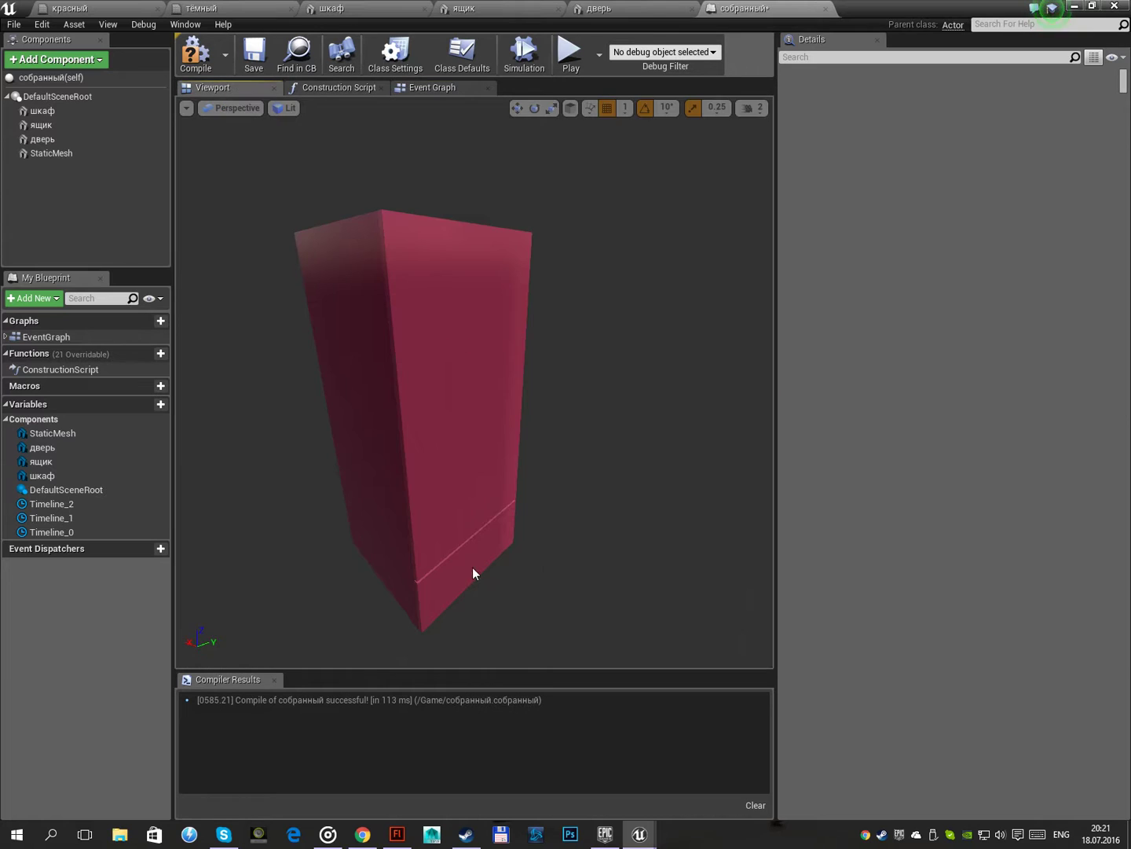
click(472, 567)
click(932, 653)
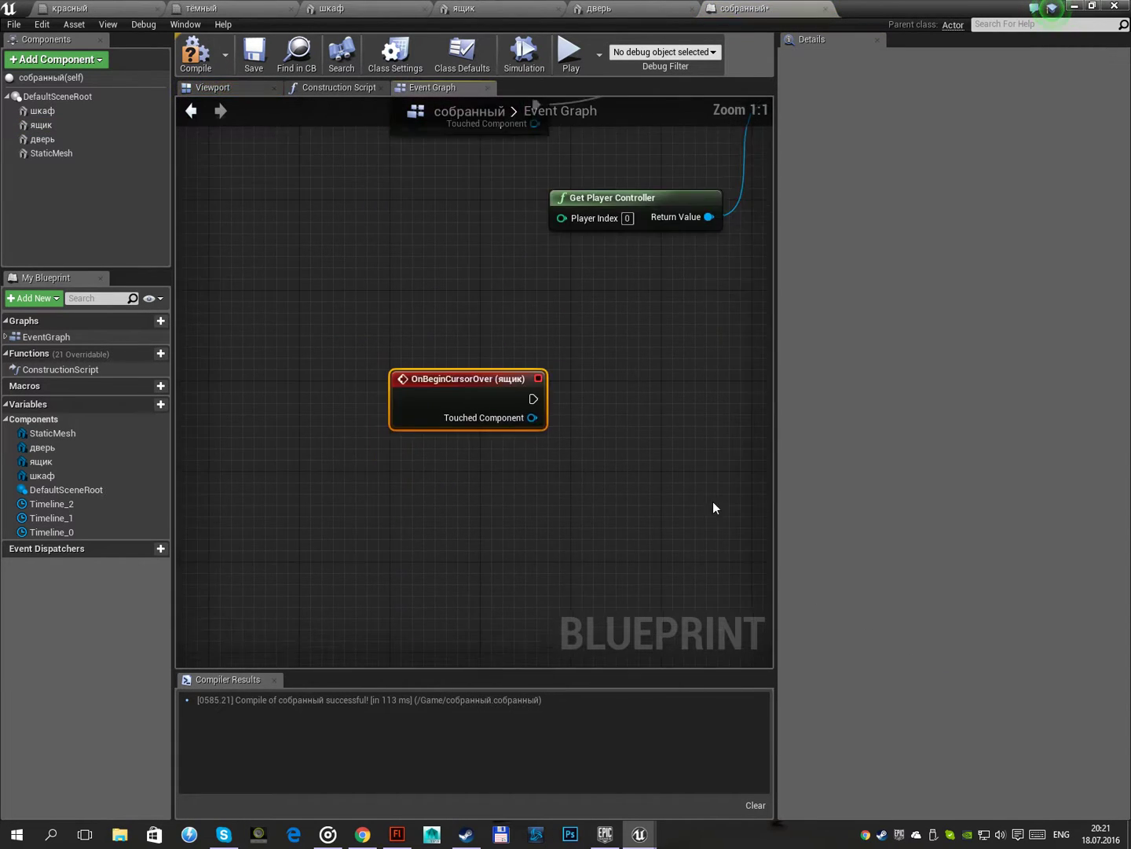
right_drag(598, 394, 428, 366)
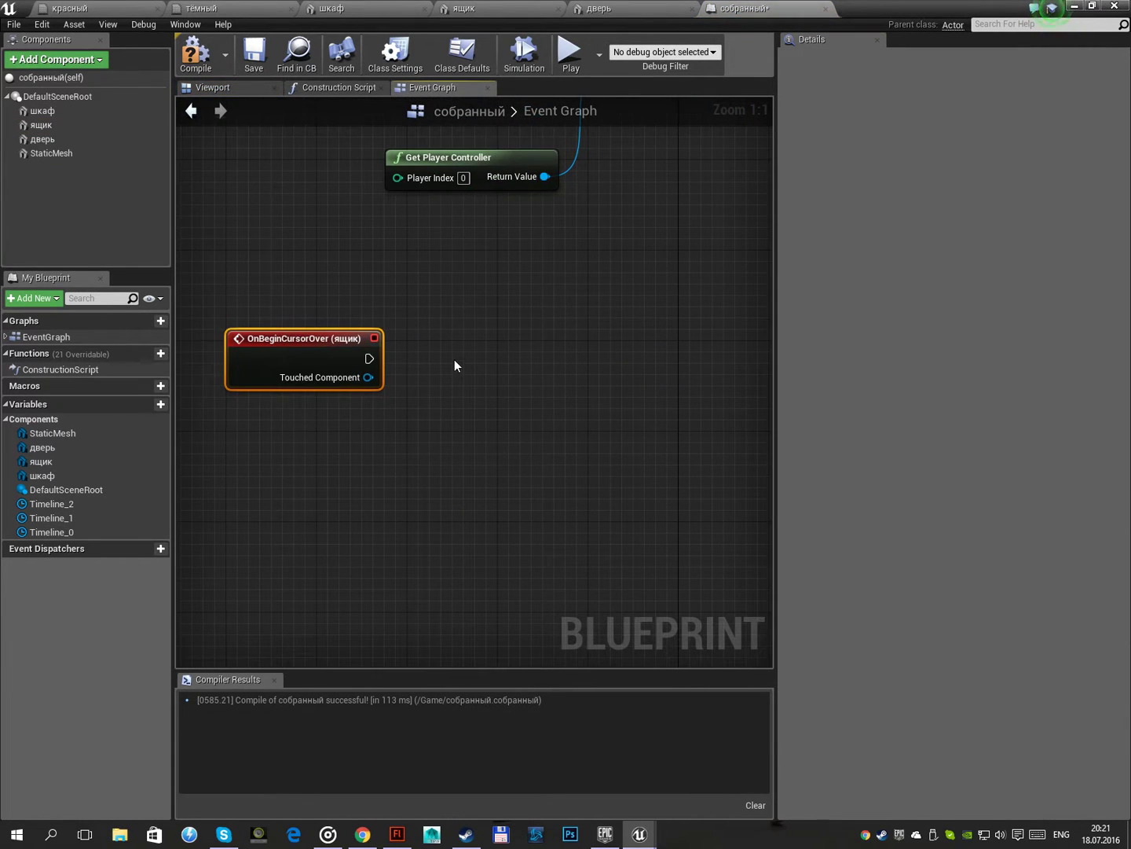
key(ctrl+v)
drag(369, 359, 661, 324)
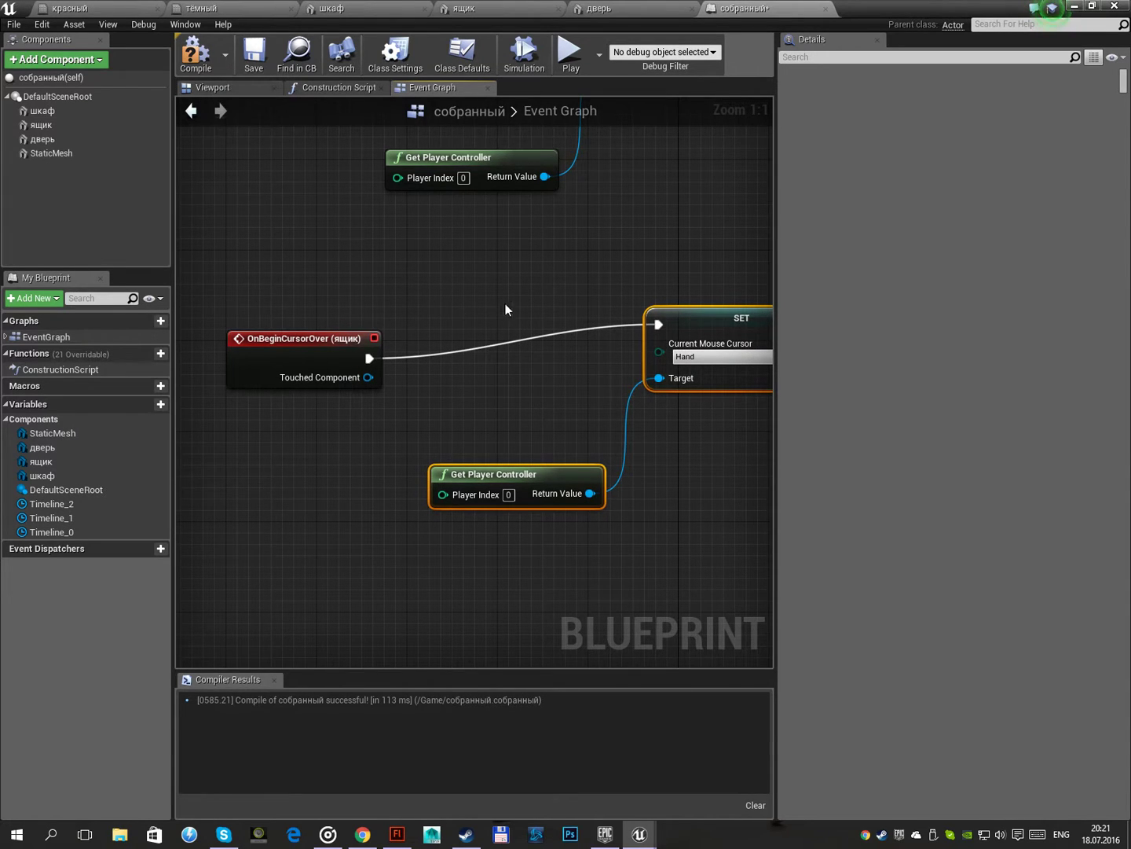
right_drag(506, 308, 416, 270)
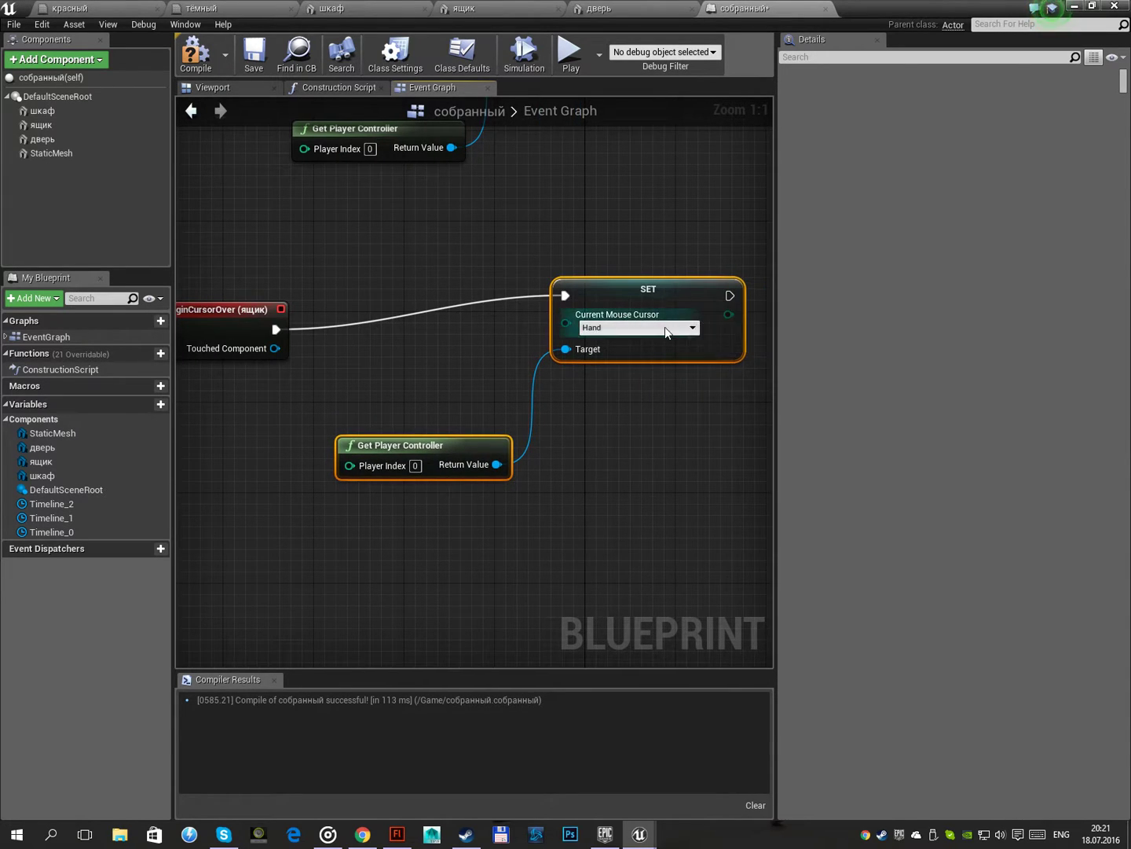
click(693, 329)
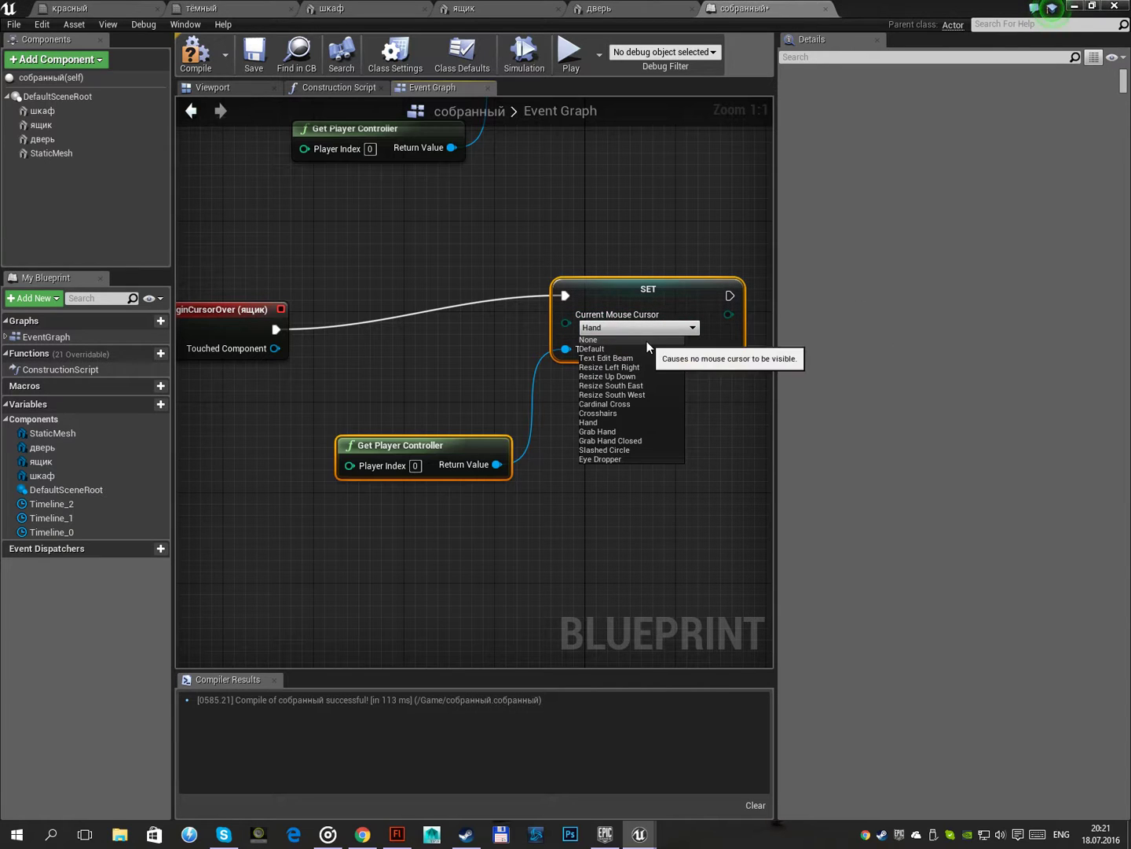
click(725, 471)
click(725, 464)
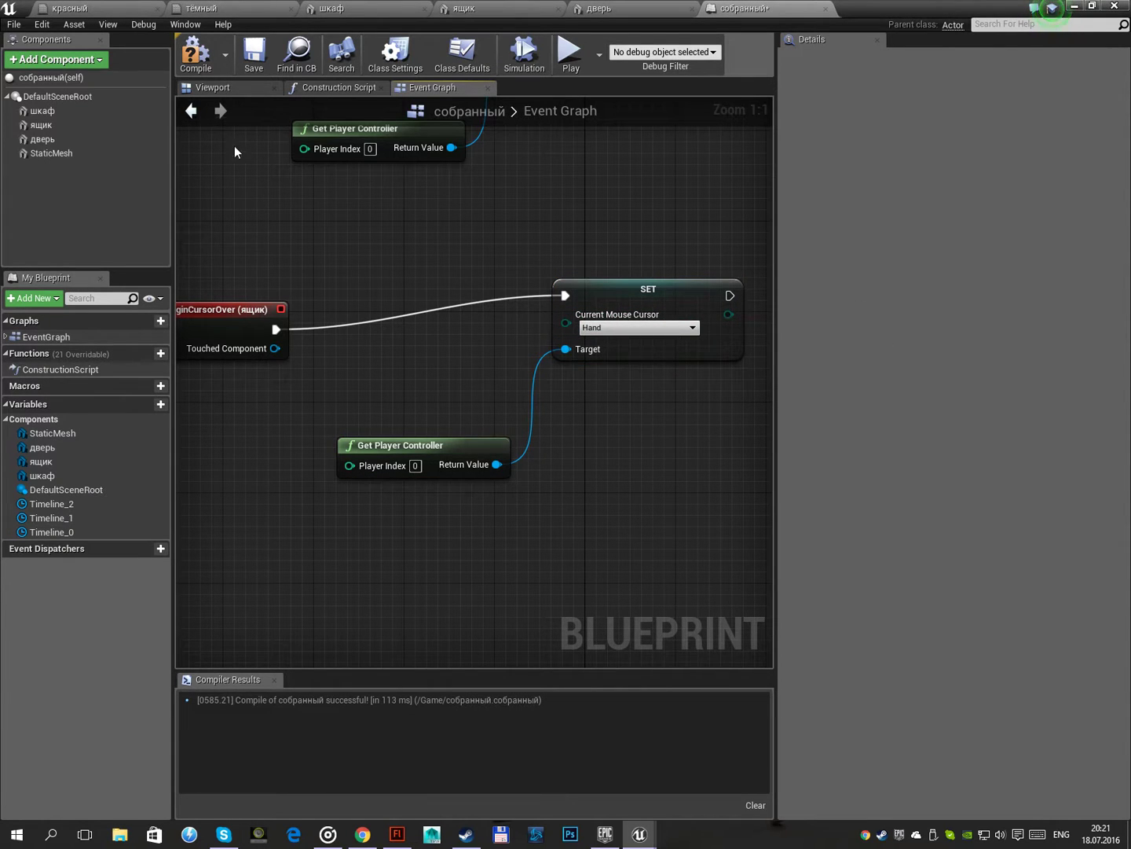
click(205, 90)
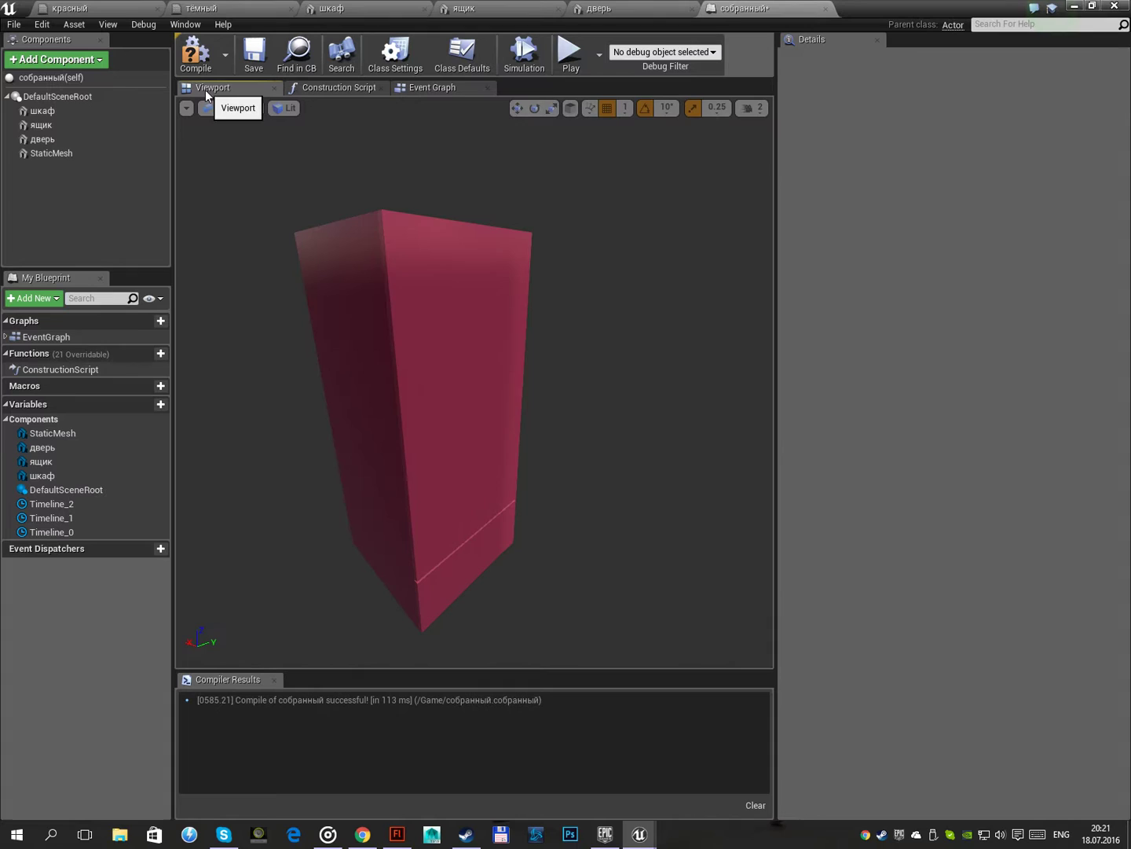
Add OnEndCursorOver for StaticMesh, wired to a pasted SET node with cursor type Default
click(473, 296)
click(964, 663)
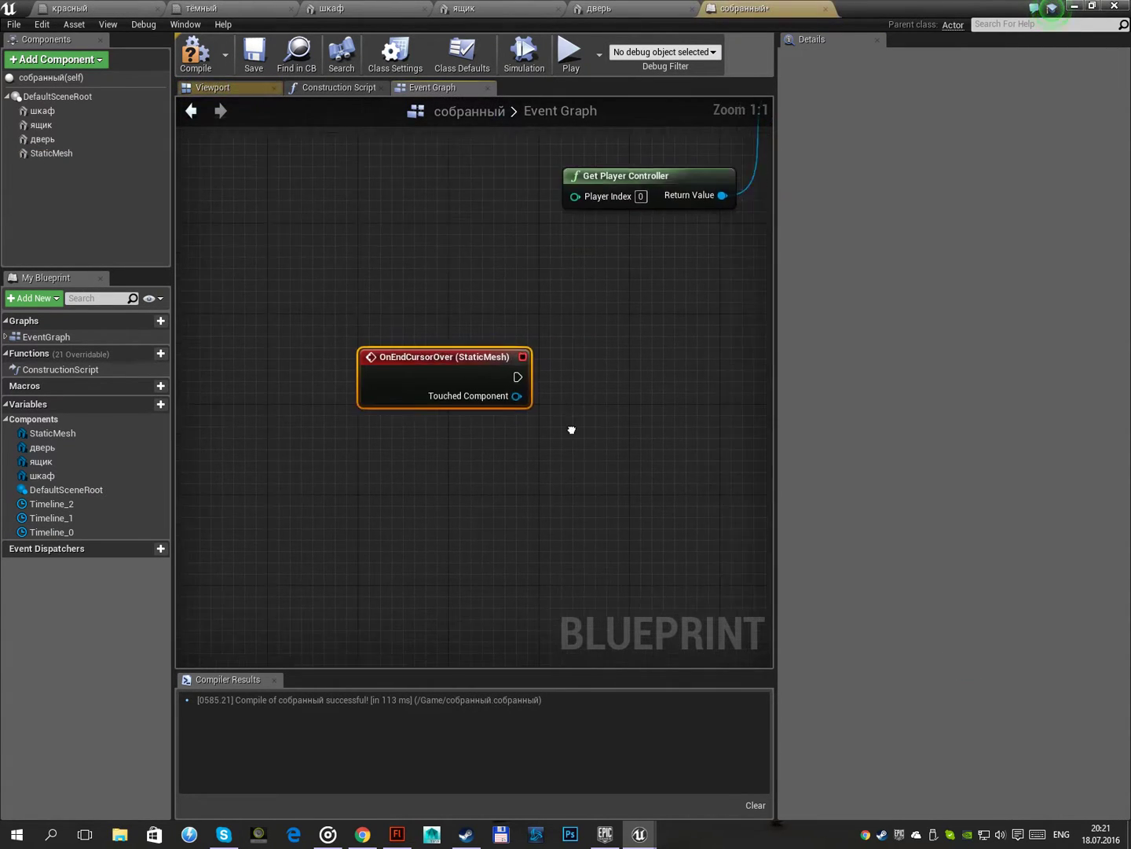
key(ctrl+v)
right_drag(675, 413, 353, 405)
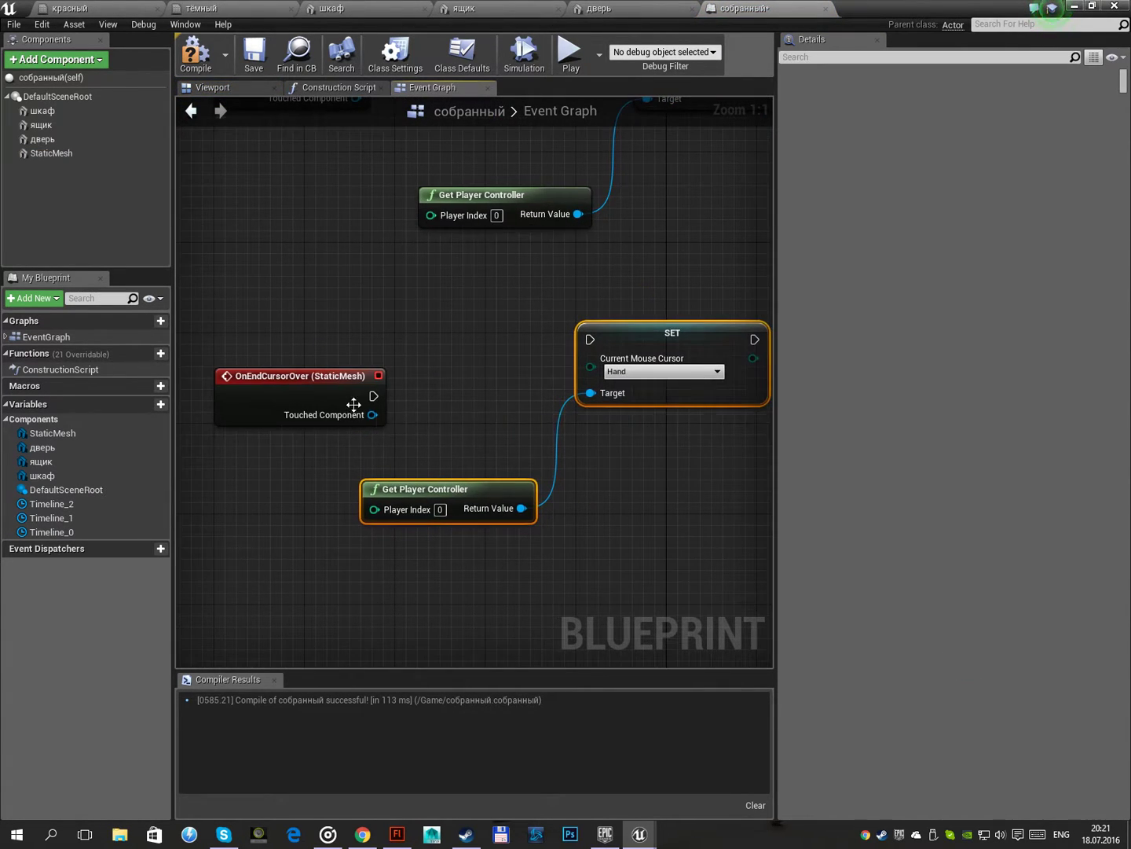
drag(373, 396, 590, 339)
click(628, 371)
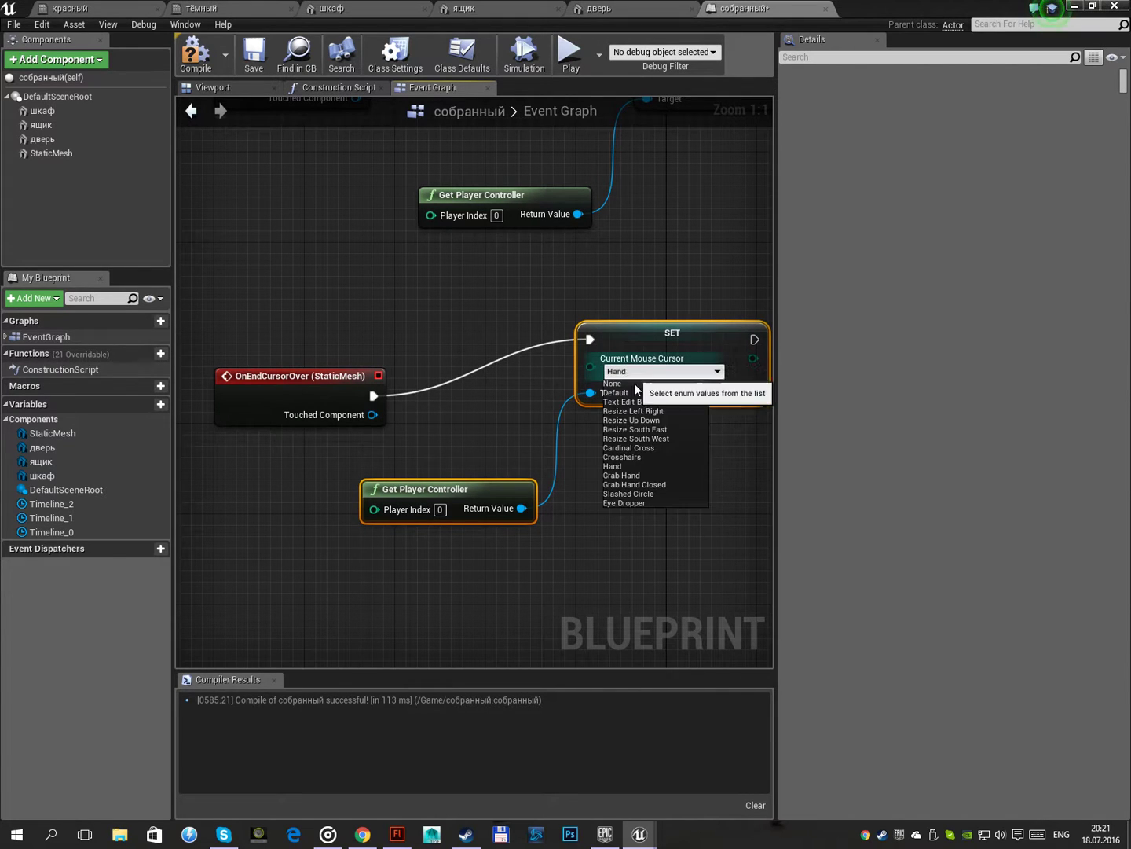
click(618, 393)
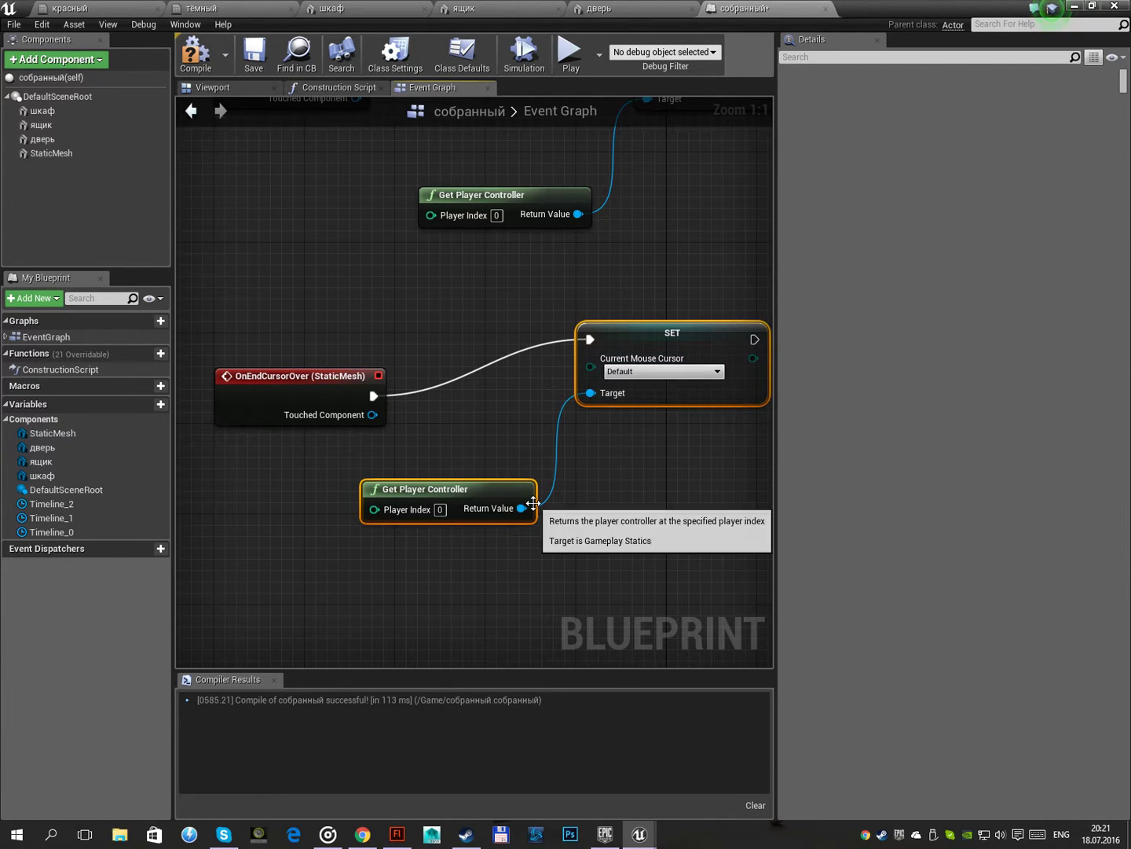
Add OnEndCursorOver for дверь, wired to pasted Default cursor nodes
click(207, 88)
click(439, 336)
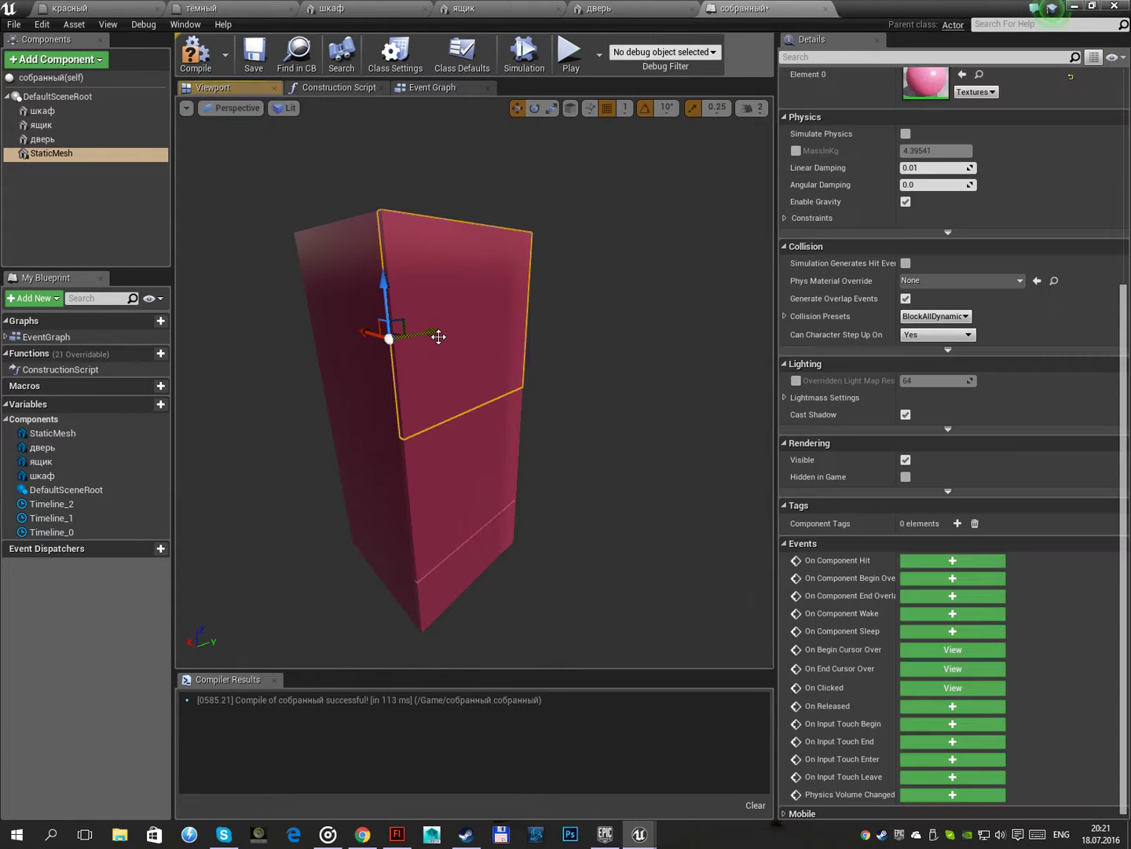
click(456, 454)
click(976, 670)
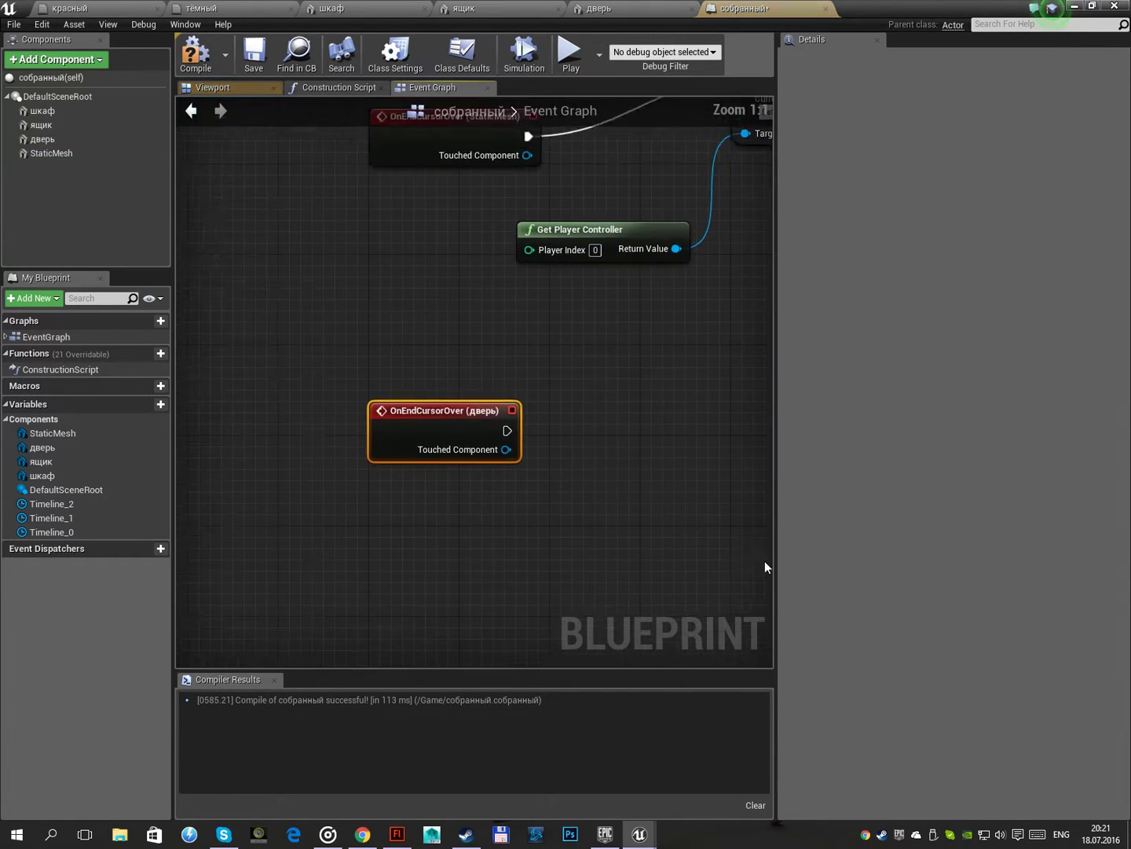
right_drag(594, 401, 538, 404)
key(ctrl+v)
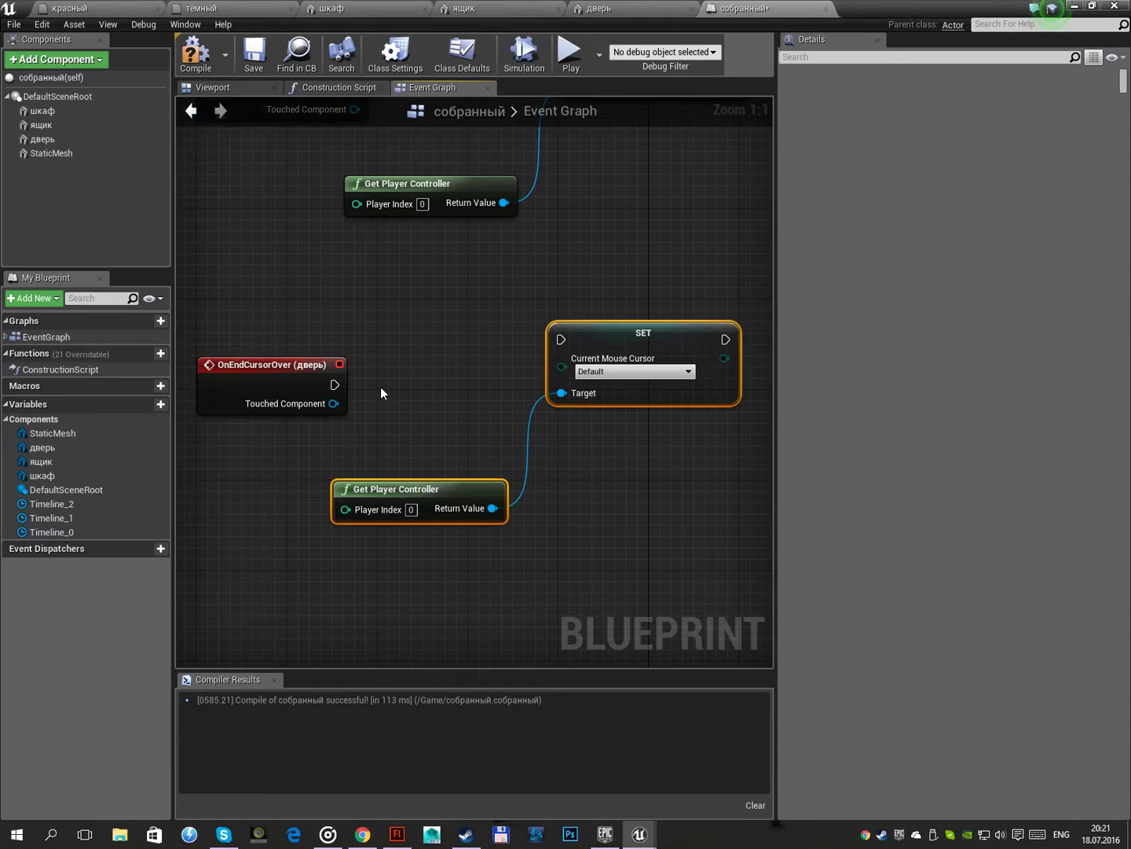
drag(335, 385, 570, 340)
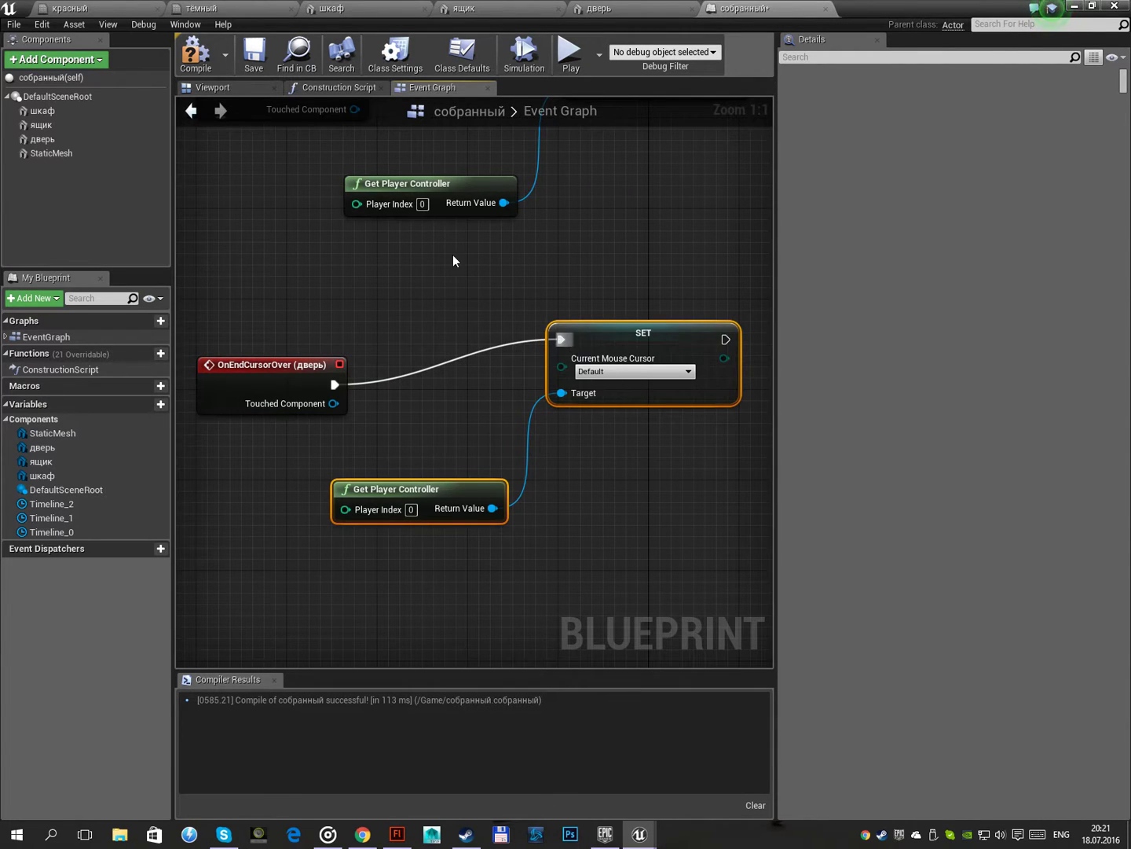
Add OnEndCursorOver for ящик with pasted Default cursor nodes, then compile the blueprint
click(208, 88)
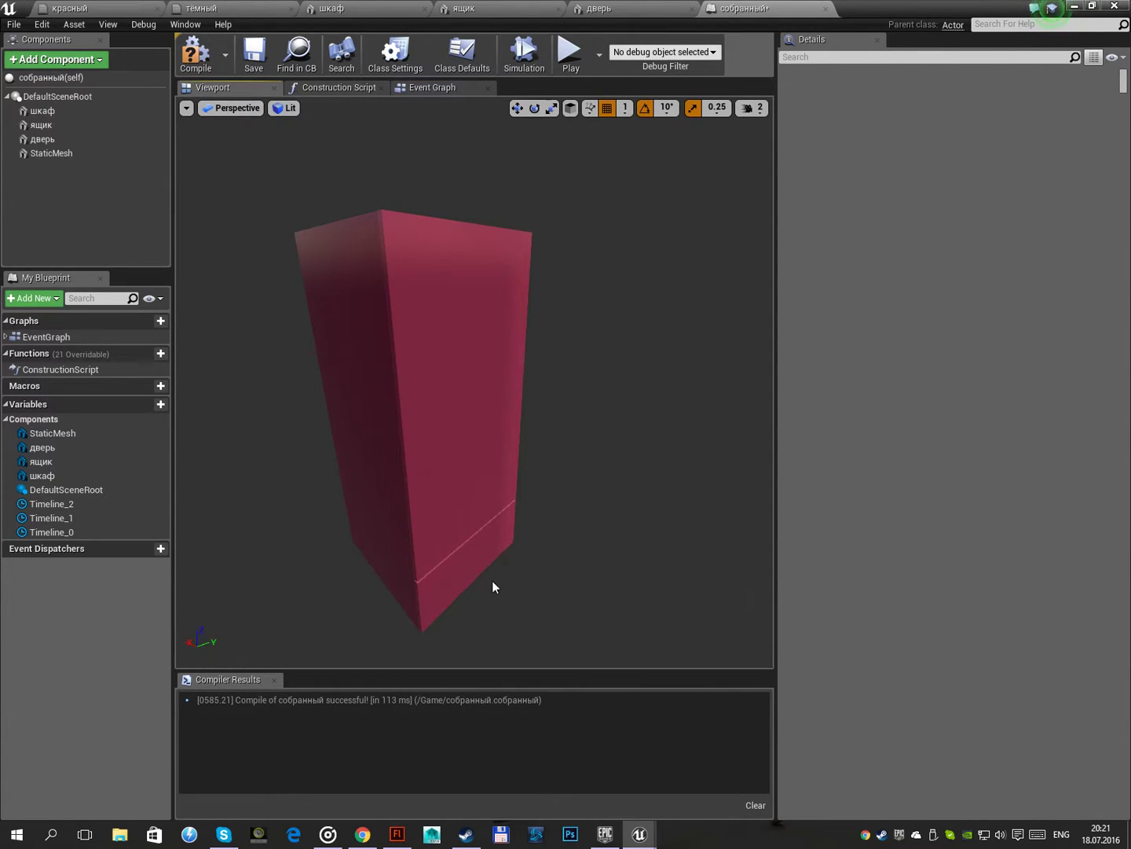
click(462, 569)
click(953, 668)
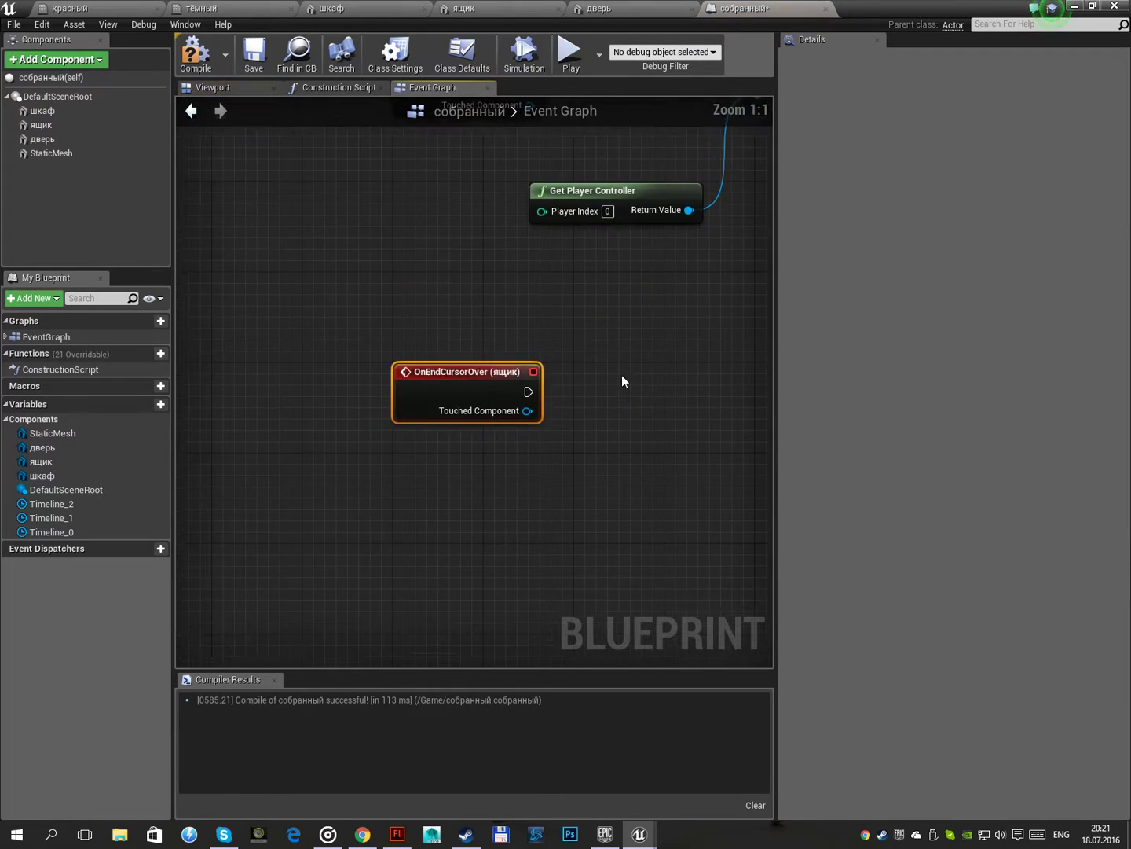
key(ctrl+v)
right_drag(631, 370, 495, 392)
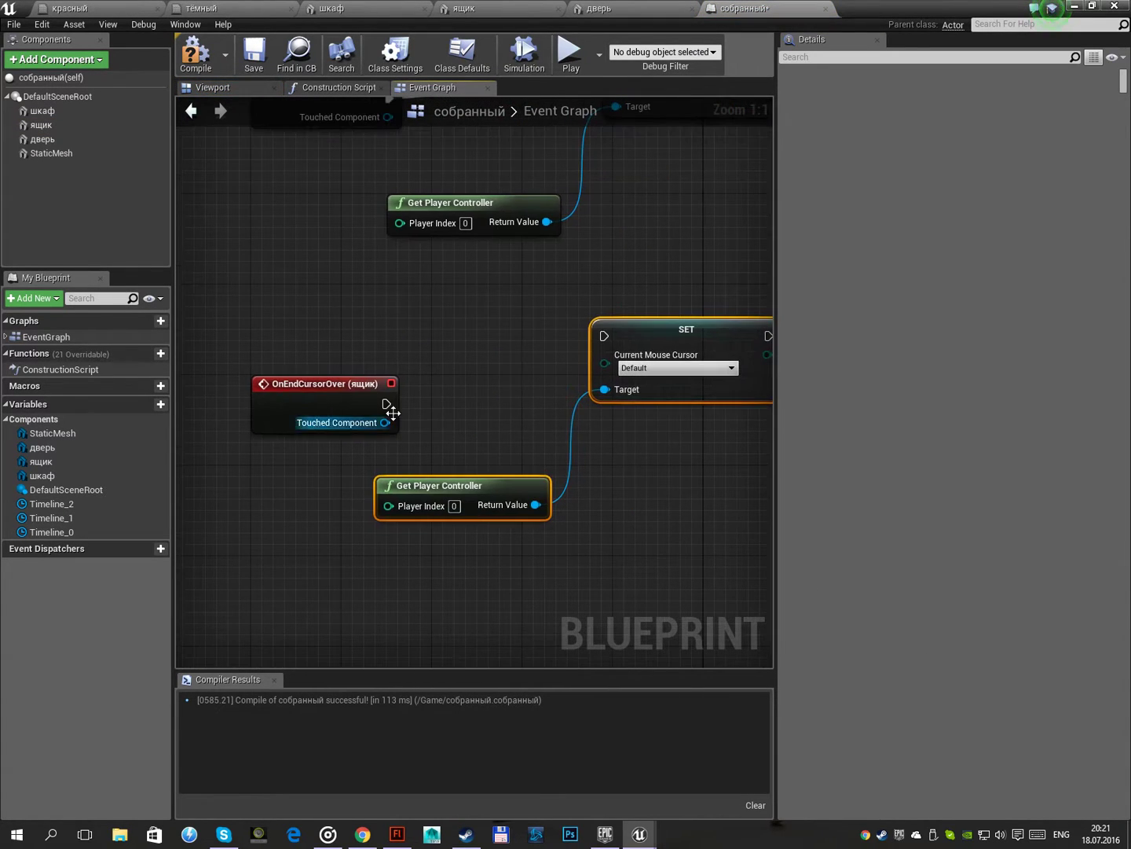
drag(386, 404, 605, 336)
right_drag(708, 236, 583, 319)
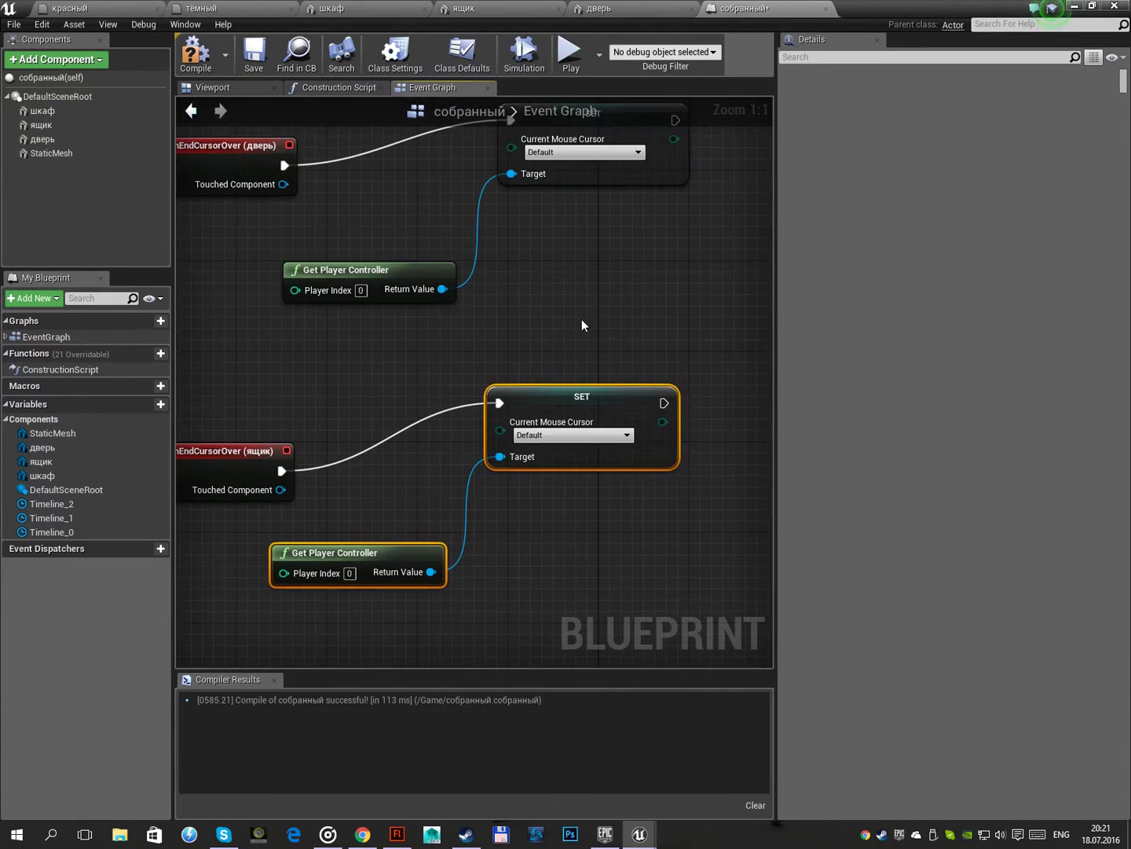
click(194, 67)
Delete the loose дверь, шкаф and ящик actors from the level
click(1075, 5)
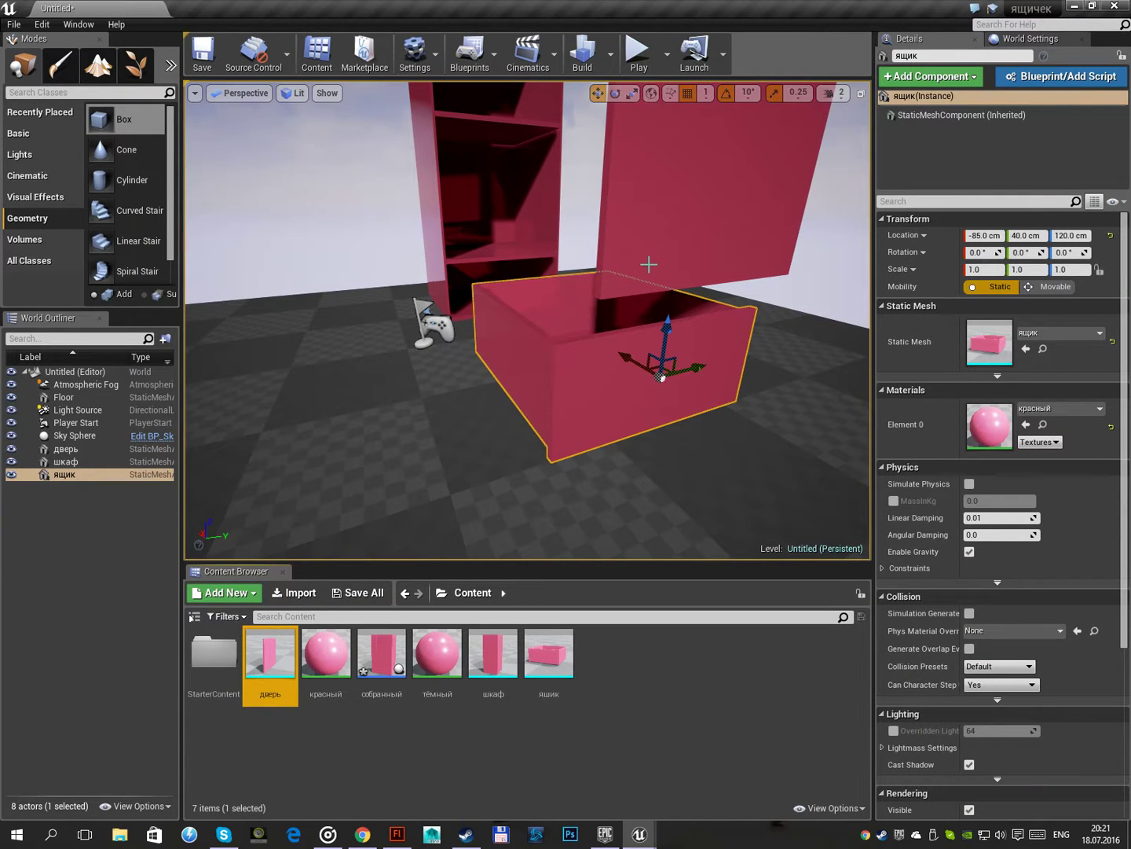
key(Delete)
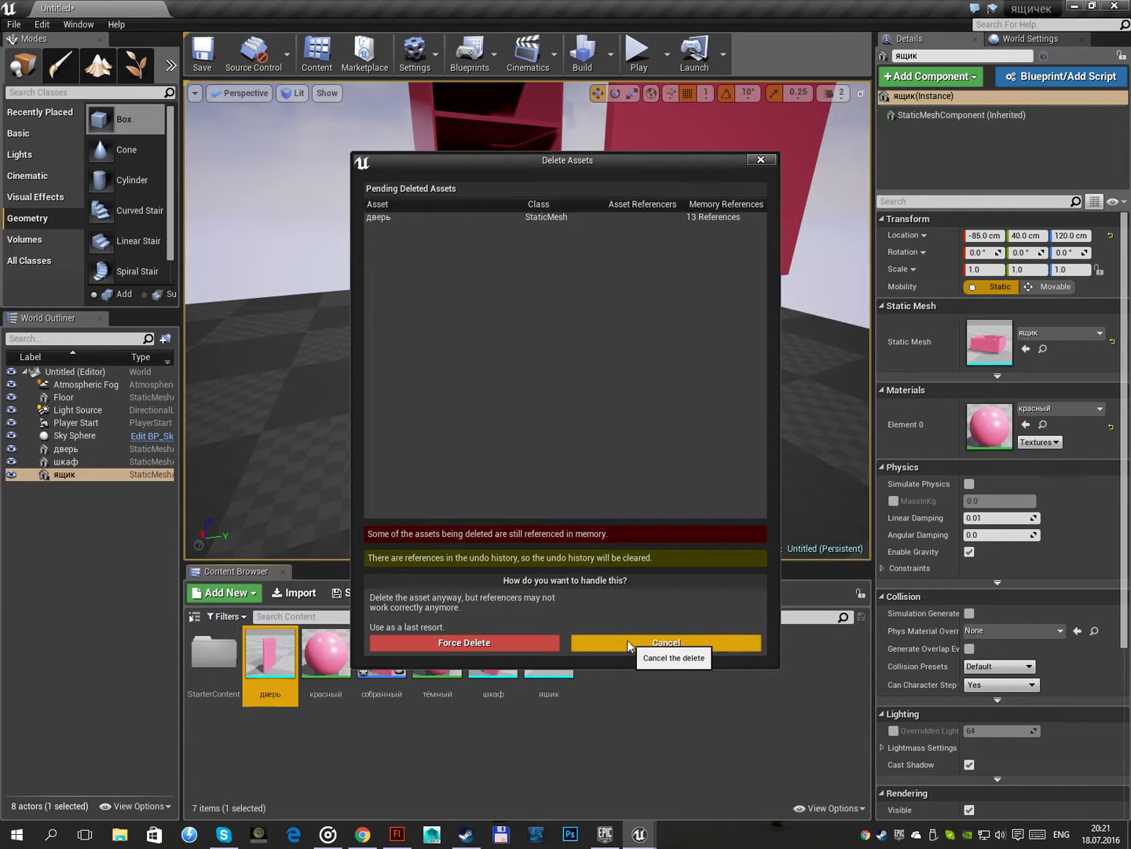
click(626, 641)
click(662, 237)
ctrl+click(484, 202)
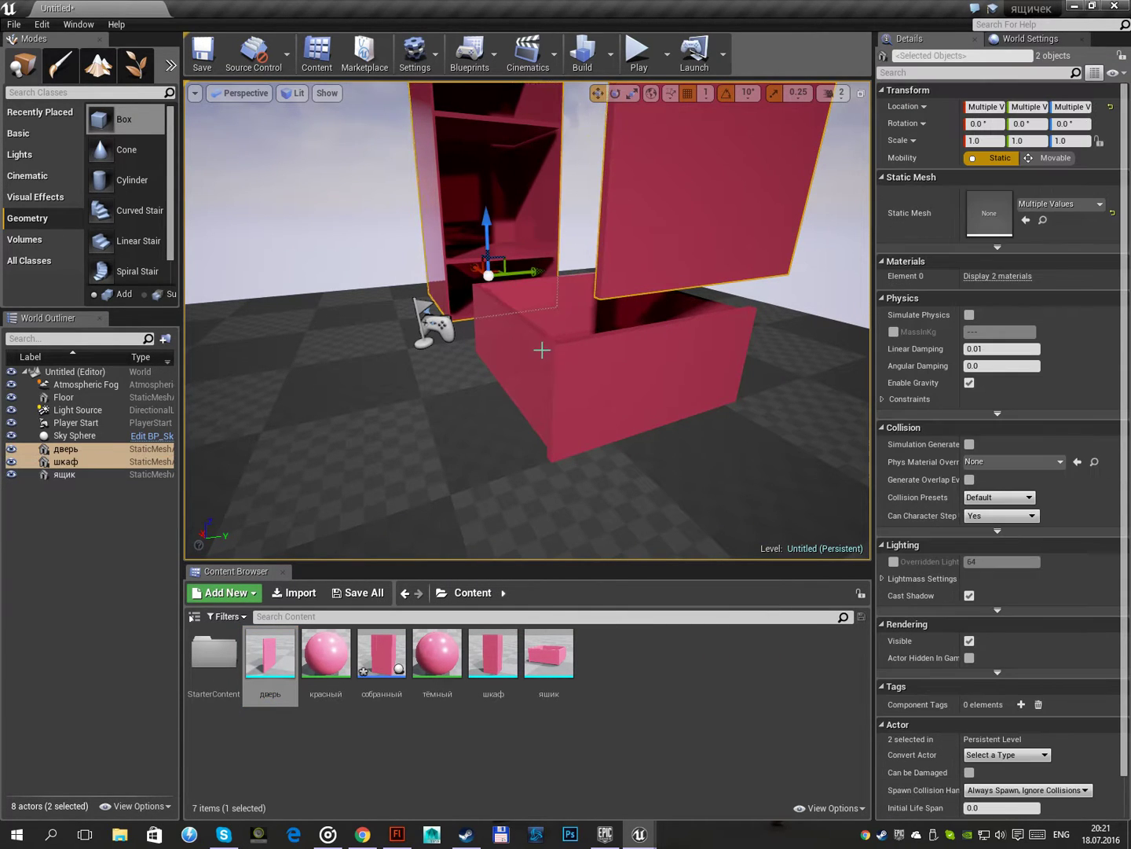
ctrl+click(542, 349)
key(Delete)
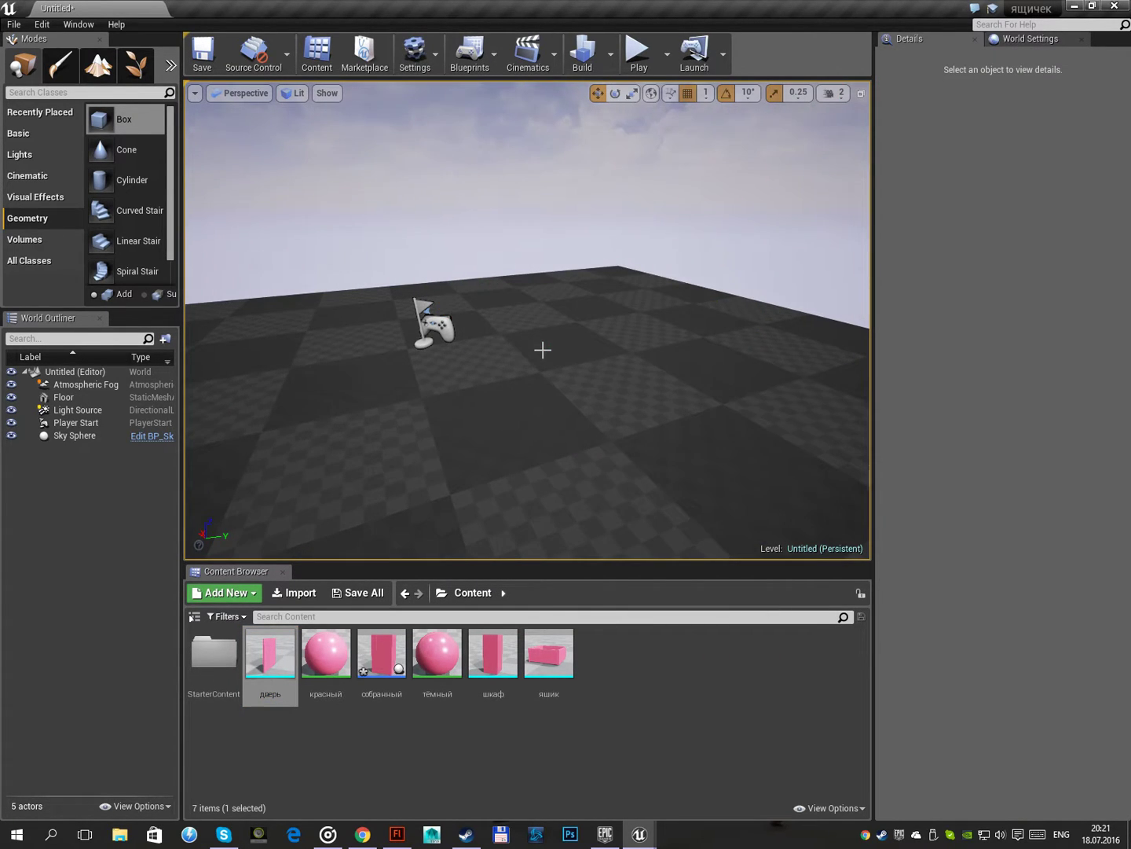
Place the собранный blueprint, rotate it to about 10°, and Alt-drag two copies
mouse_move(382, 652)
mouse_down()
mouse_move(486, 401)
mouse_move(444, 316)
mouse_move(552, 307)
mouse_up()
key(e)
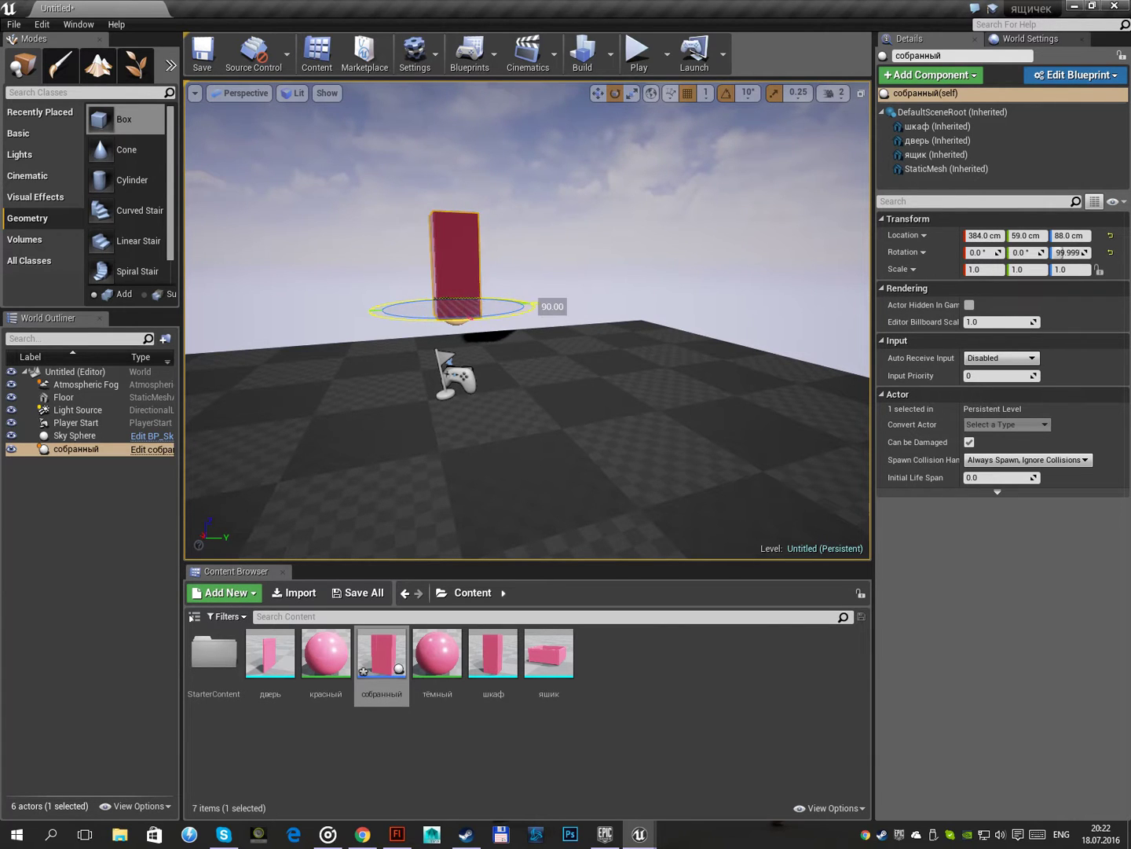
mouse_move(553, 306)
right_down()
mouse_move(487, 338)
mouse_move(504, 330)
mouse_move(414, 259)
right_up()
mouse_move(459, 389)
mouse_down()
mouse_move(429, 451)
mouse_move(440, 479)
mouse_up()
mouse_move(503, 329)
right_down()
mouse_move(519, 315)
mouse_move(467, 268)
right_up()
key(w)
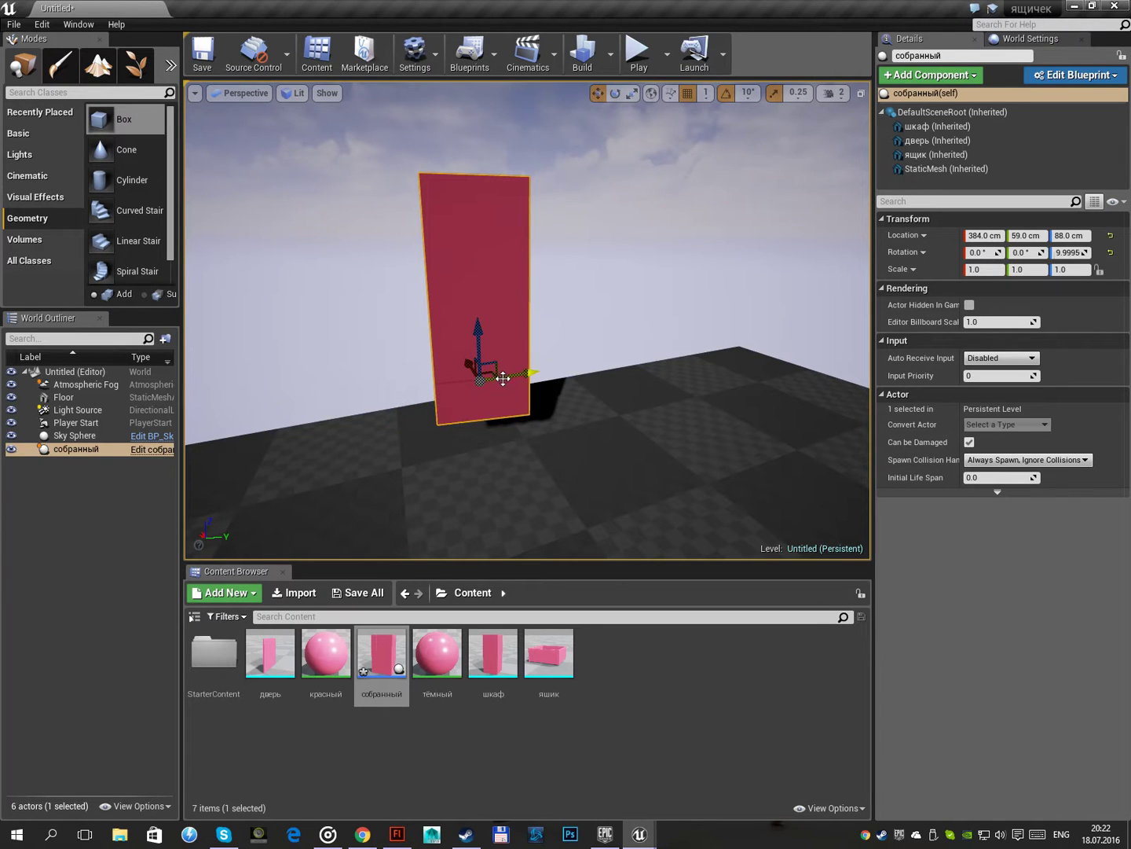
mouse_move(506, 374)
alt+mouse_down()
mouse_move(590, 349)
mouse_move(616, 400)
mouse_move(793, 450)
alt+mouse_up()
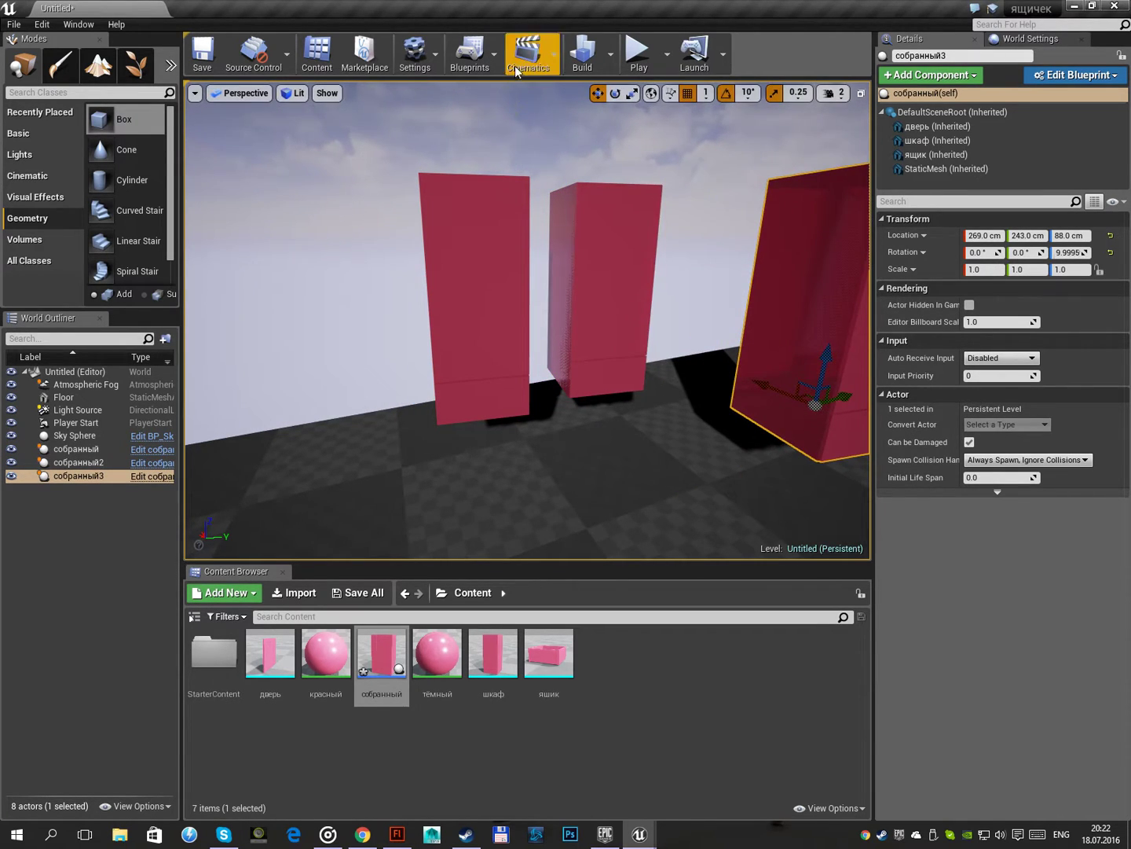
In the Level Blueprint, add a Left Alt input event and a Get Player Controller node
click(470, 53)
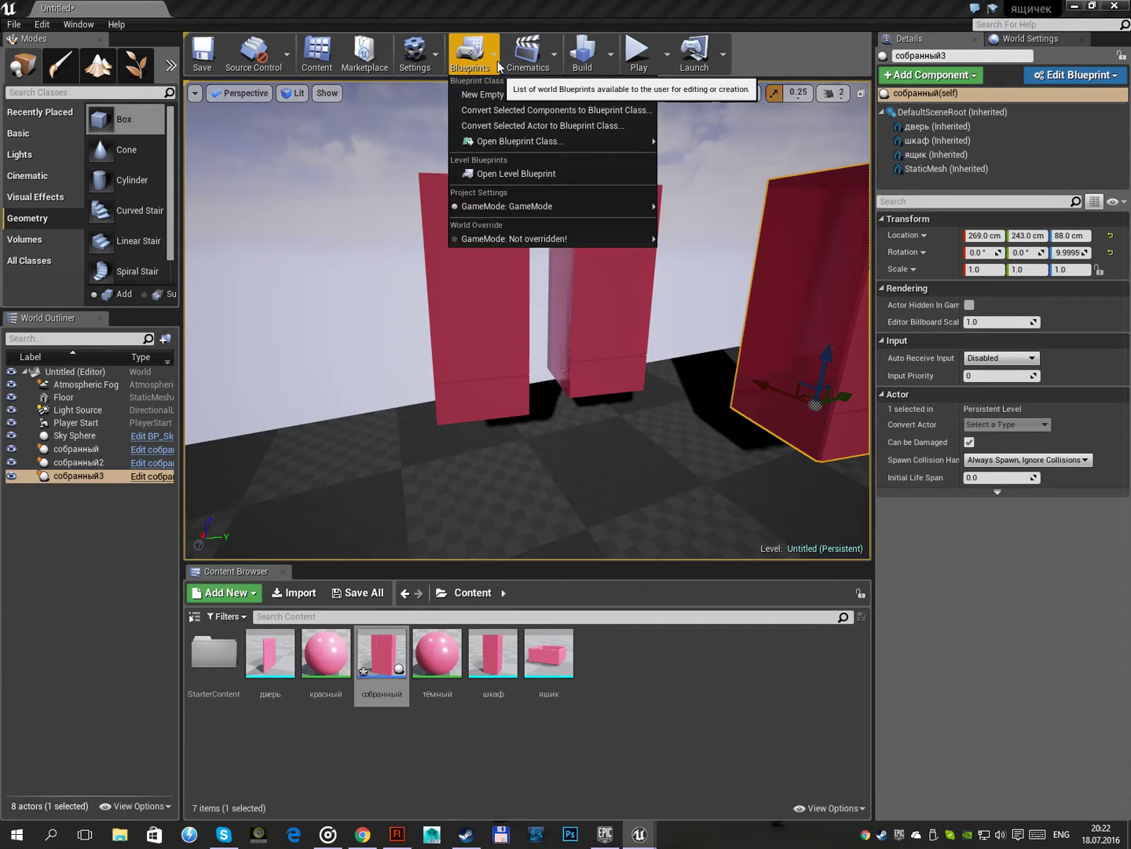
click(522, 176)
right_click(517, 213)
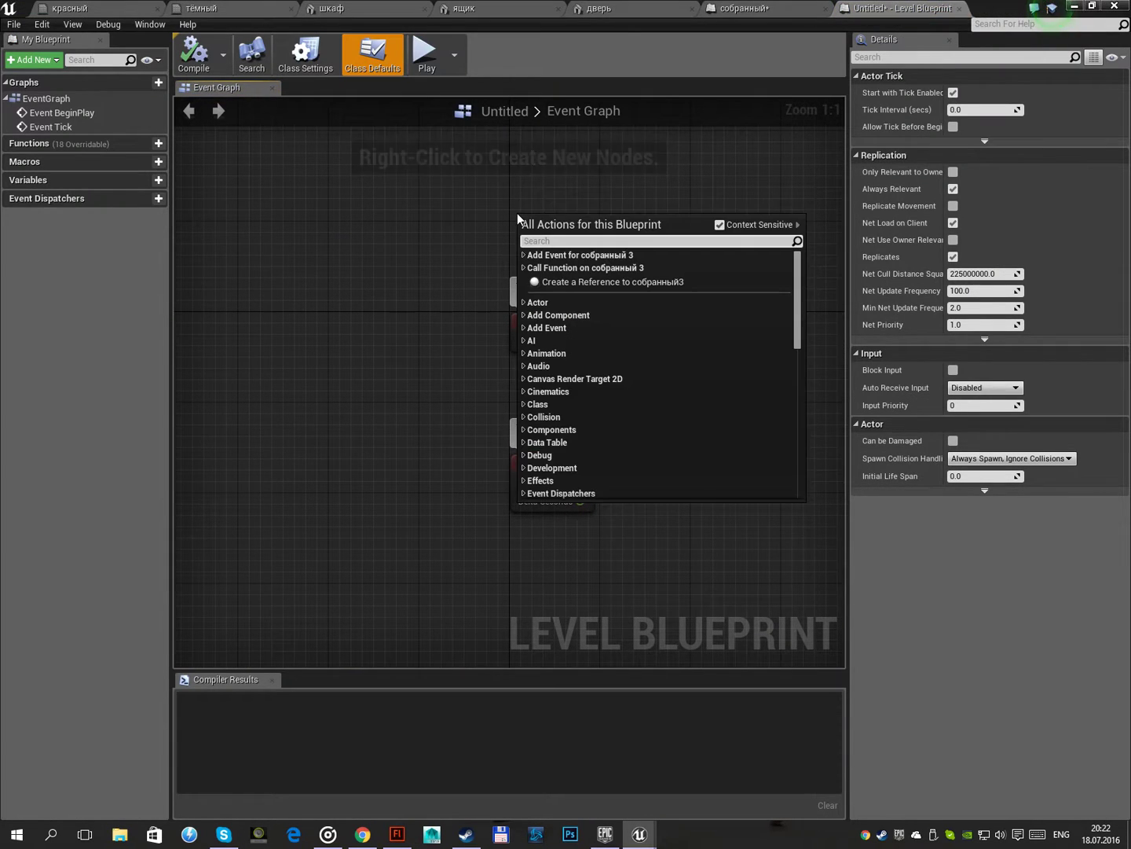
text(left)
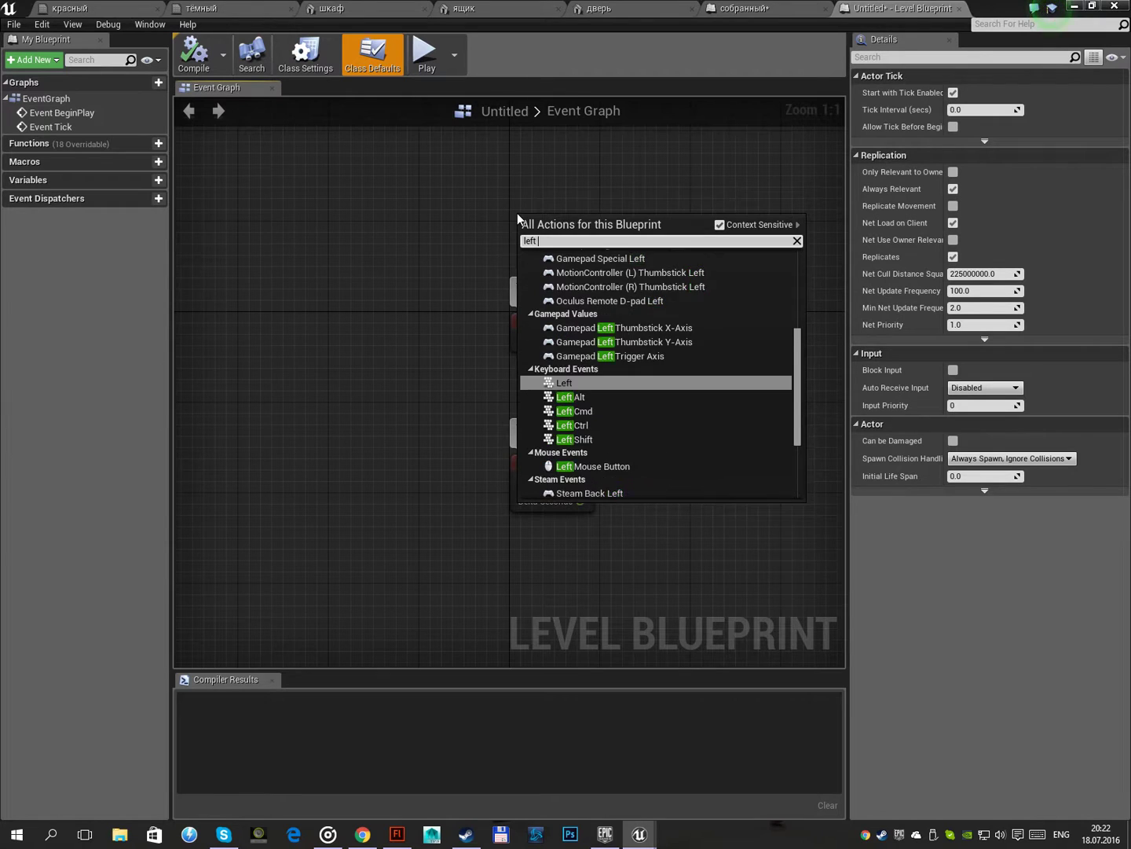
text( alt)
key(Return)
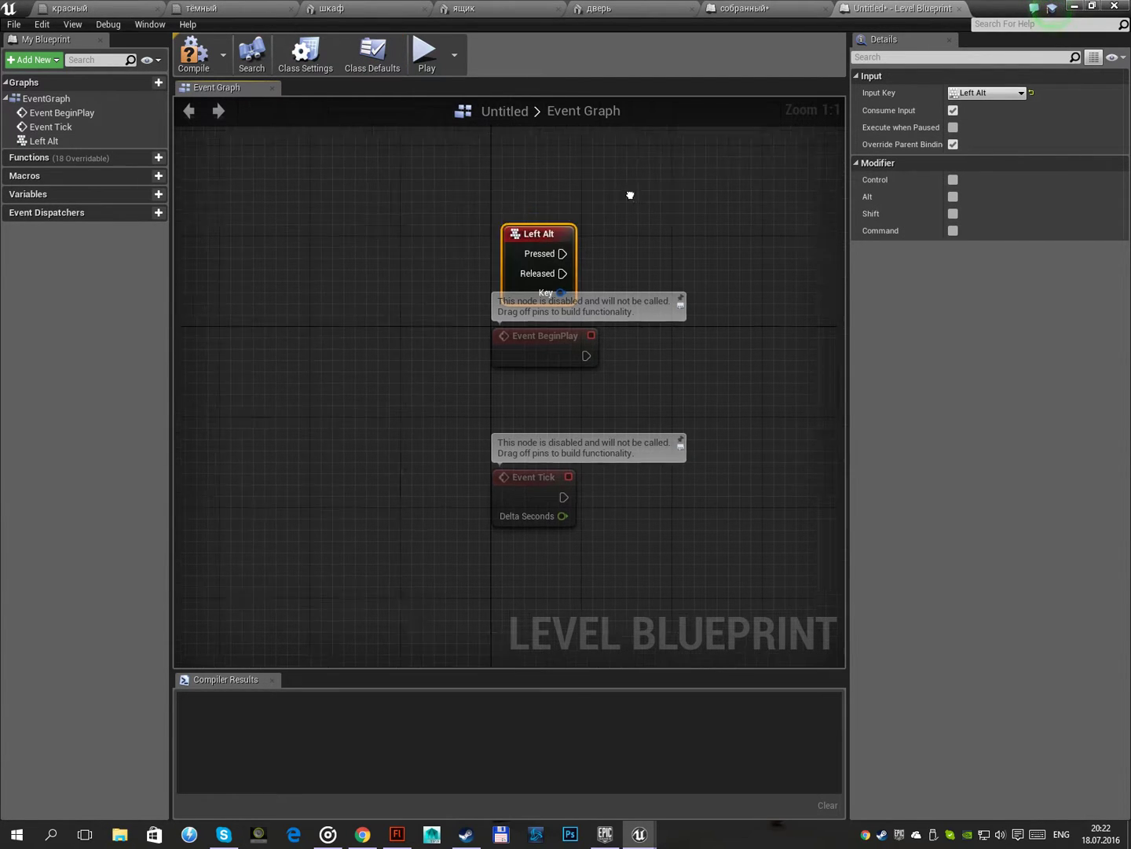
right_drag(630, 192, 481, 318)
drag(437, 346, 404, 216)
right_click(376, 329)
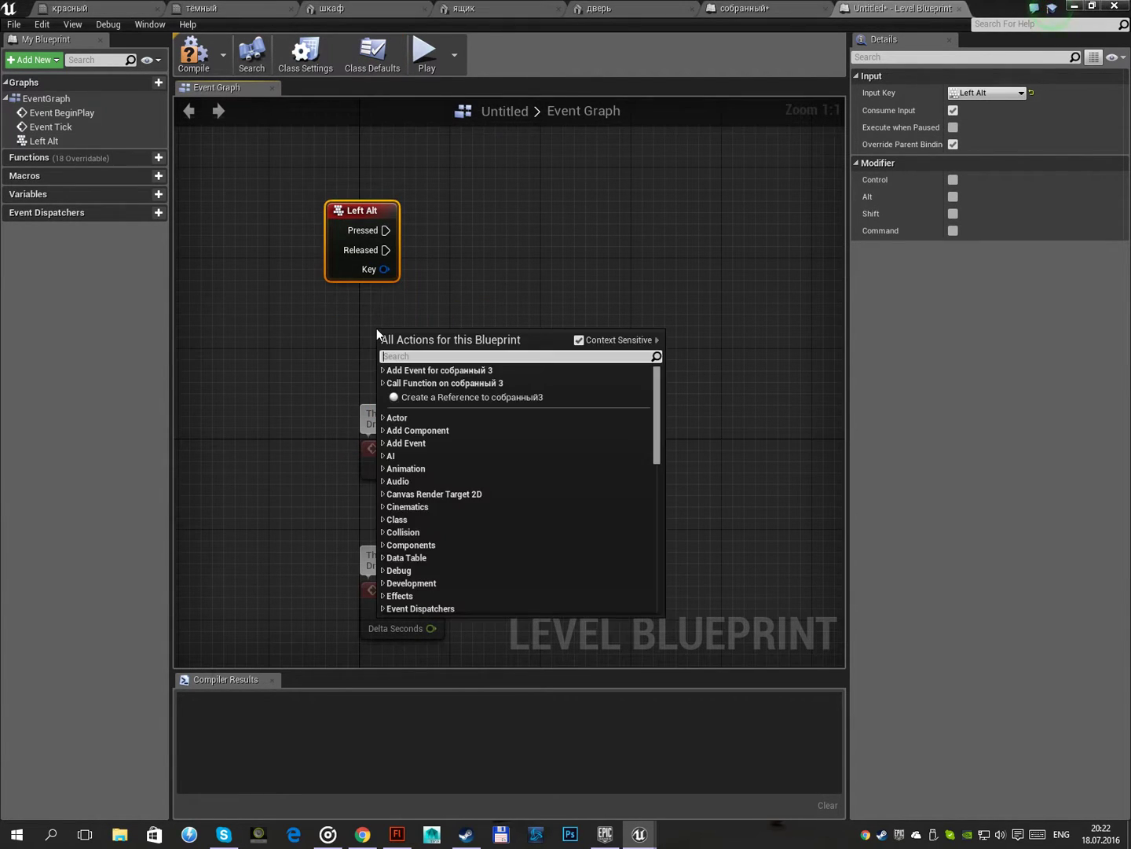
text(get pla)
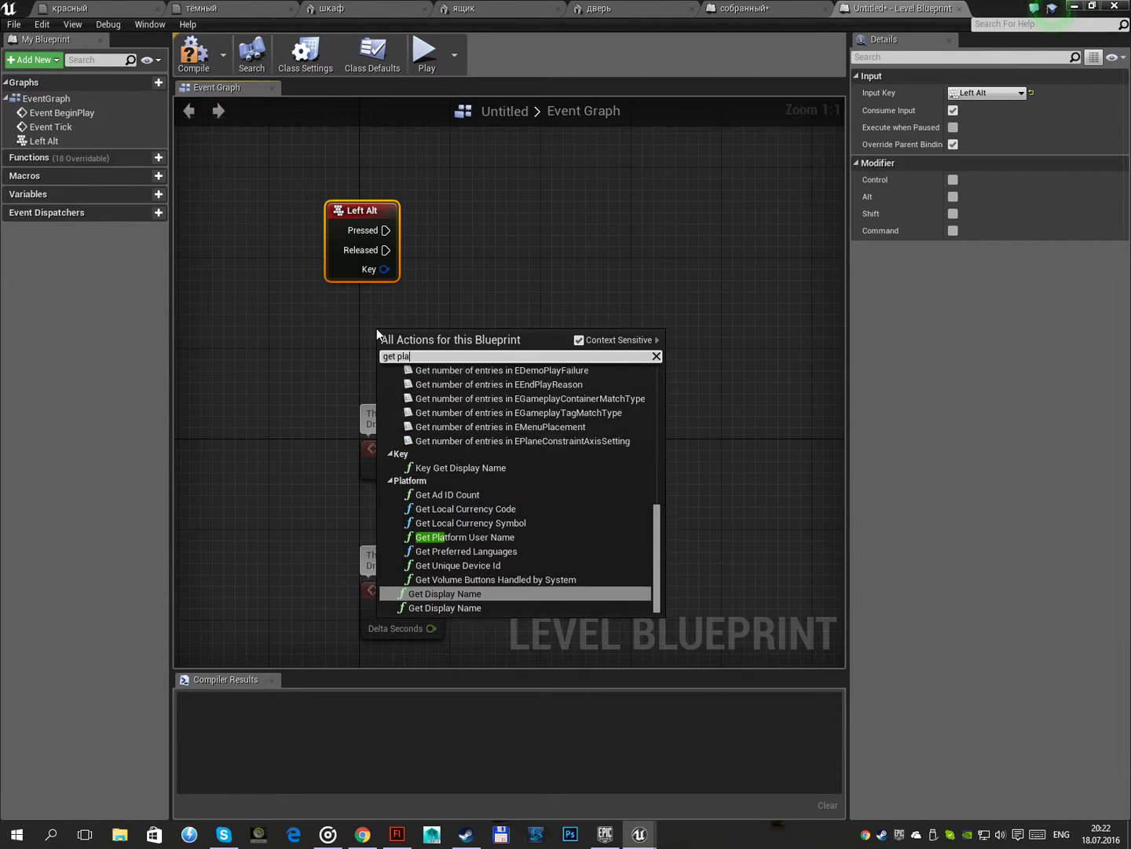
text(yer c)
key(Down)
key(Return)
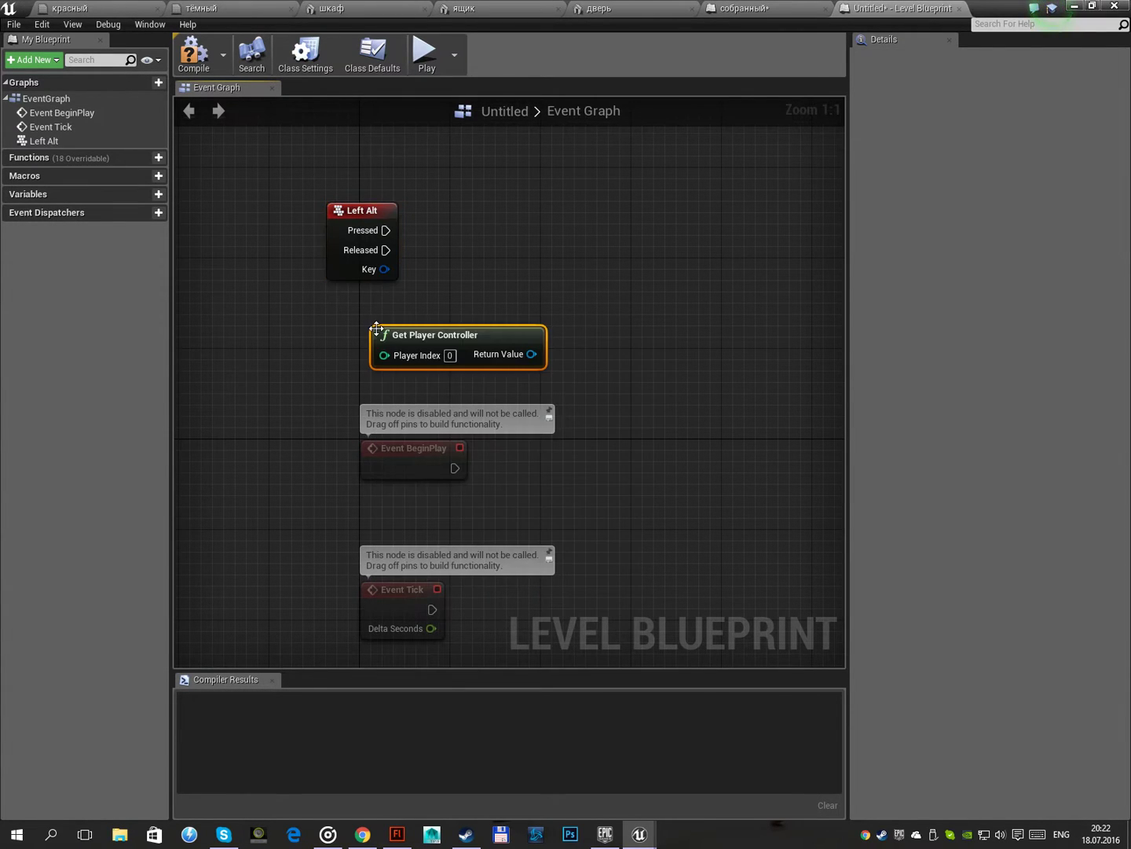
Add Set Show Mouse Cursor nodes: checked on Left Alt Pressed, unchecked on Released
drag(535, 354, 609, 315)
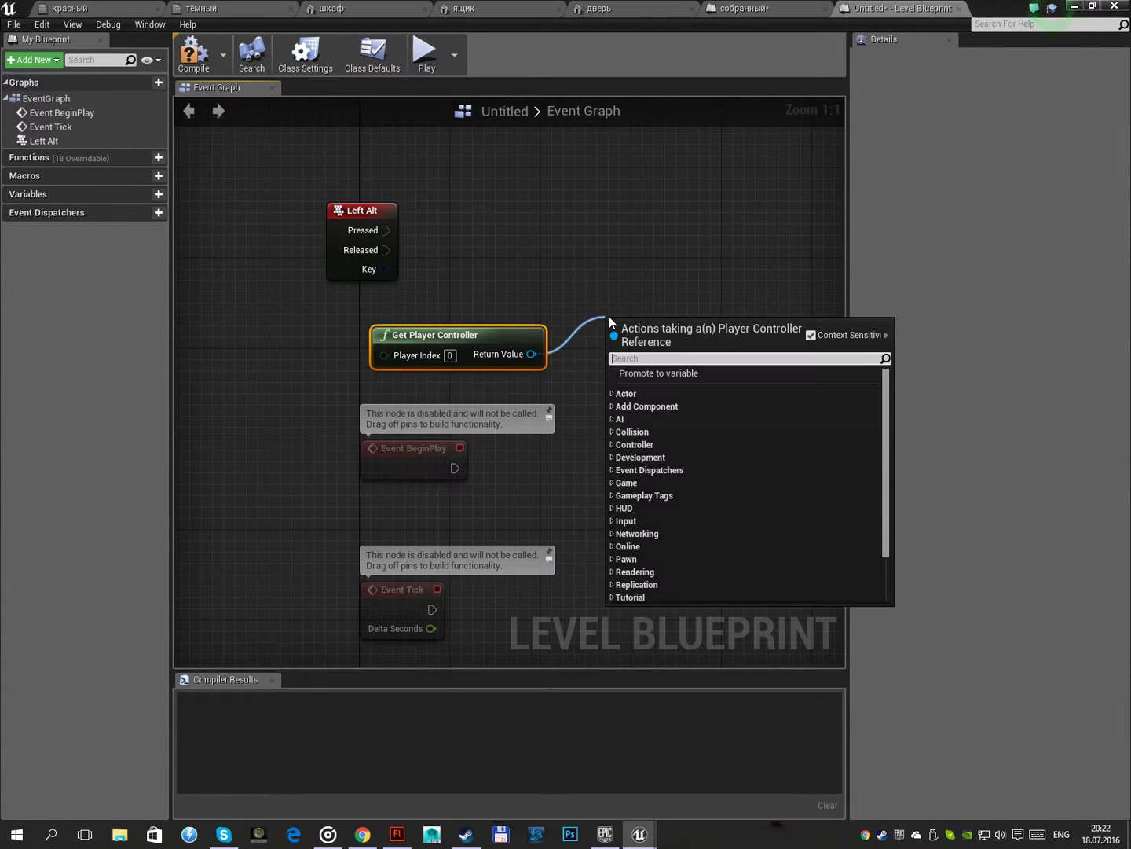
text(show m)
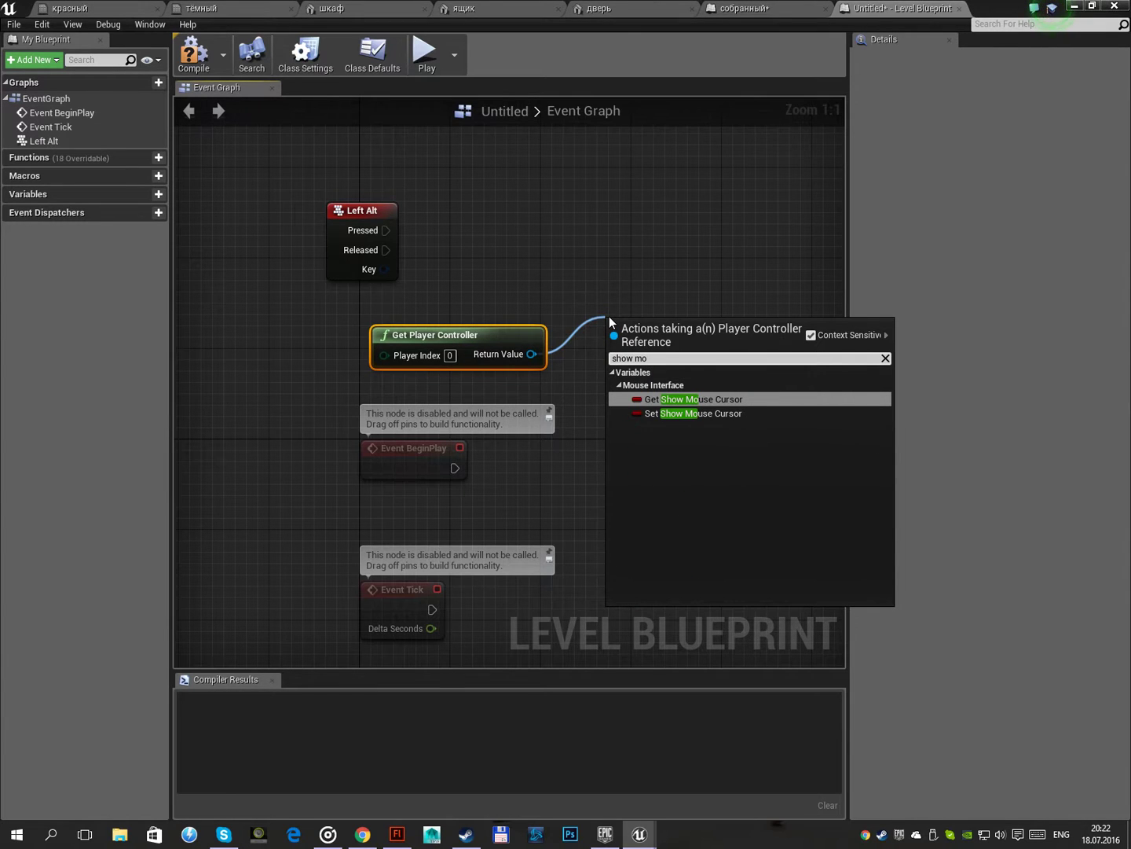
text(o)
key(Down)
key(Return)
drag(670, 314, 647, 201)
drag(385, 230, 598, 219)
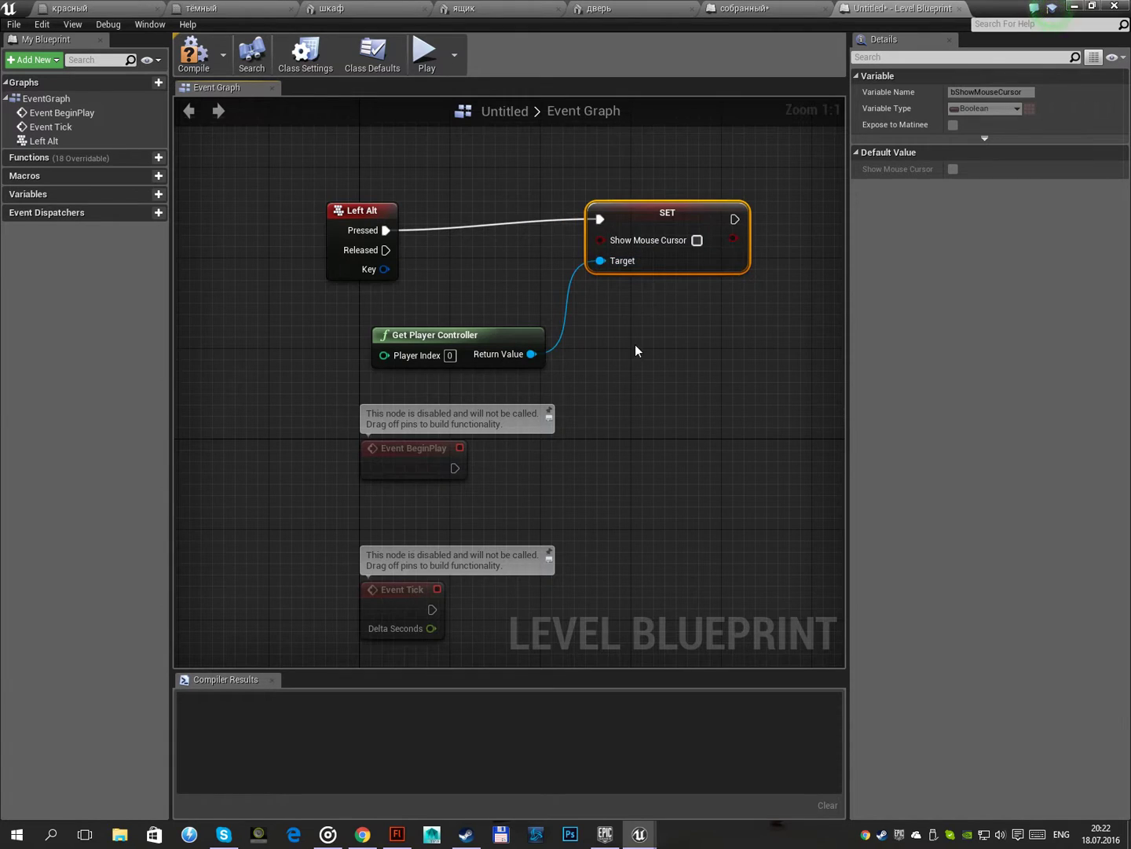
right_drag(635, 344, 540, 408)
click(574, 308)
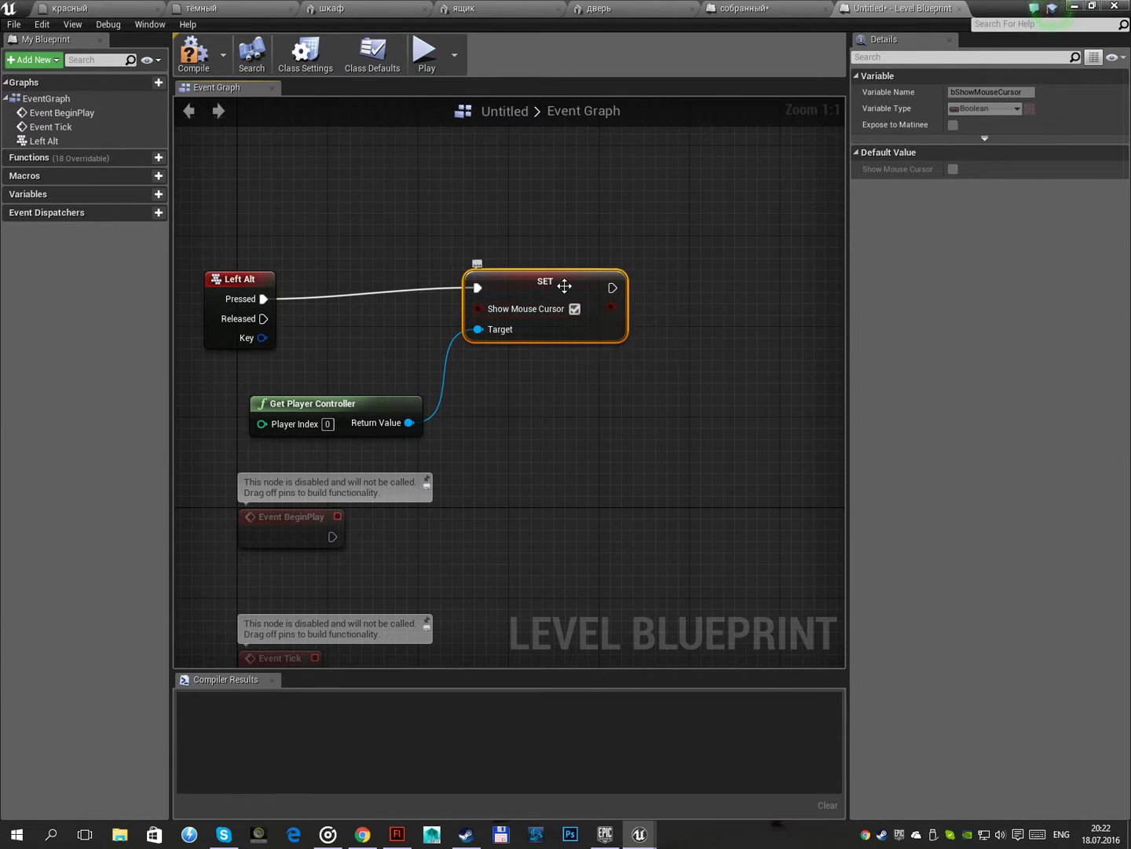
key(ctrl+v)
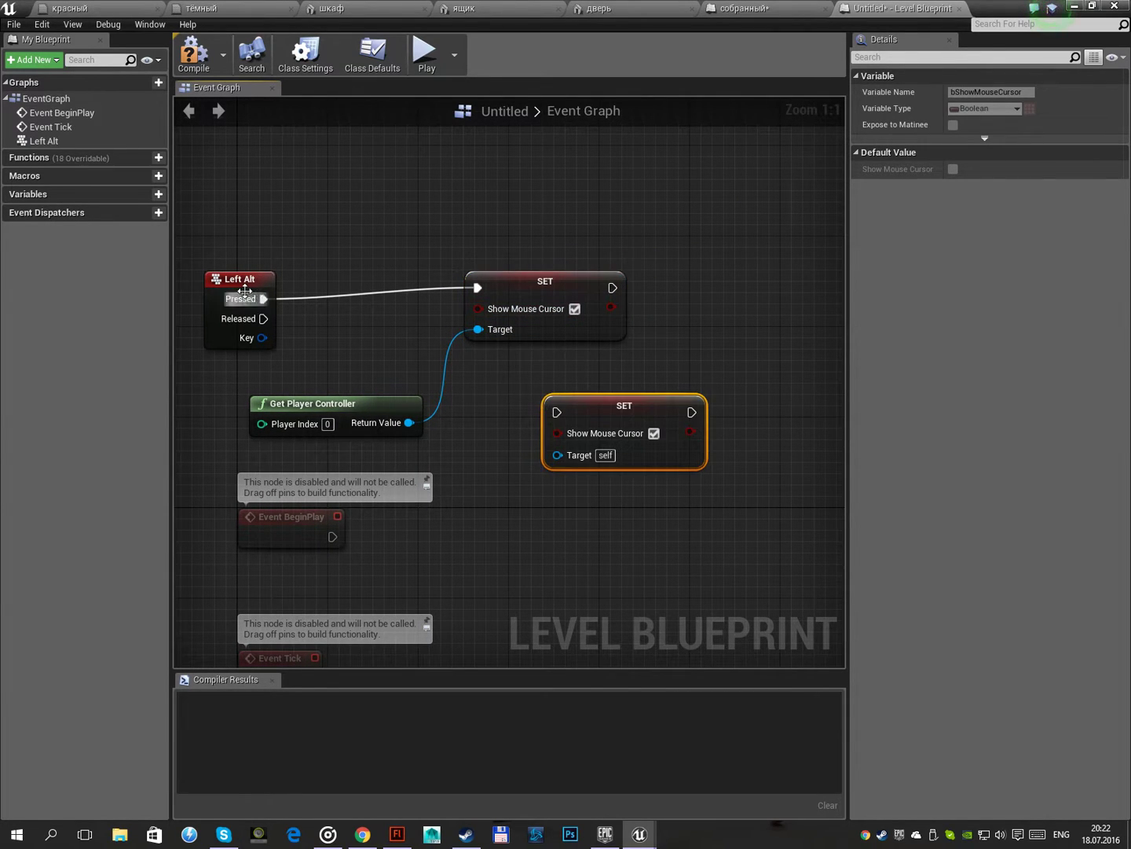
mouse_move(263, 318)
mouse_down()
mouse_move(554, 411)
mouse_move(409, 423)
mouse_up()
click(654, 434)
right_drag(487, 396, 450, 408)
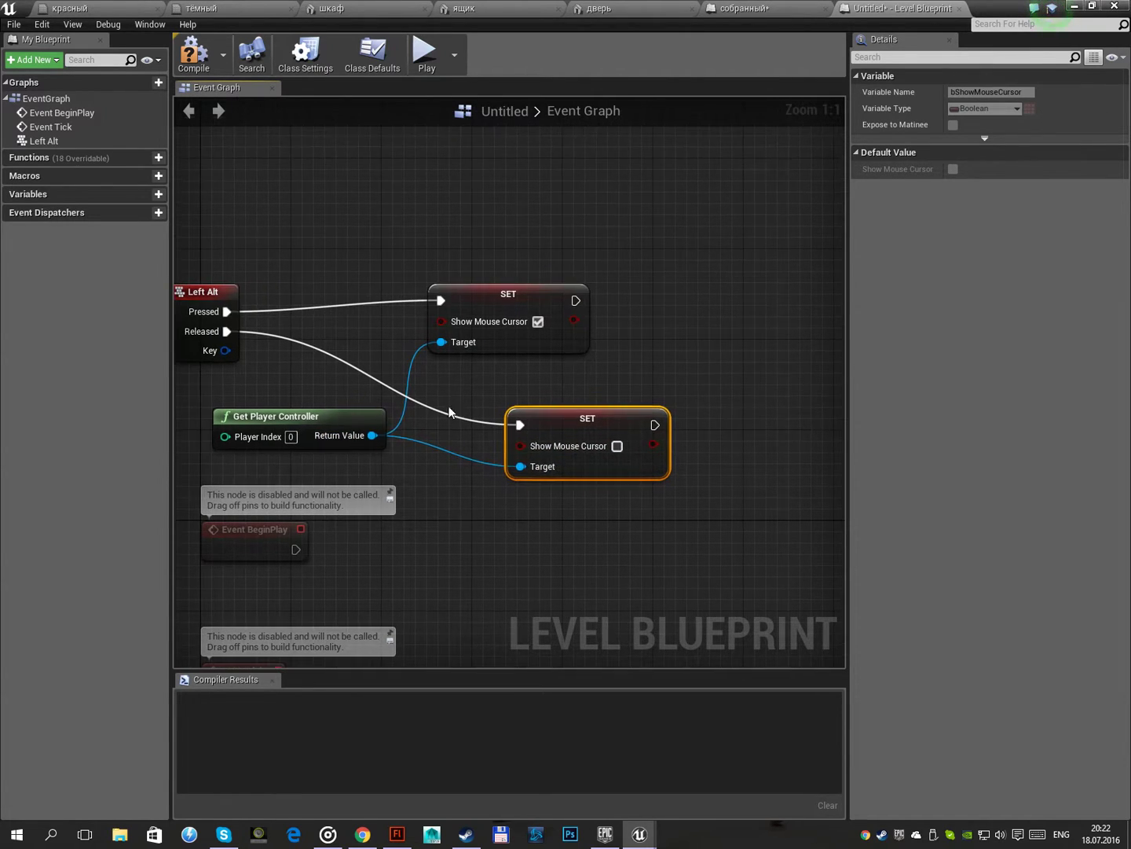
Add a Set Enable Click Events node after the Pressed Show Mouse Cursor setter
drag(373, 435, 696, 342)
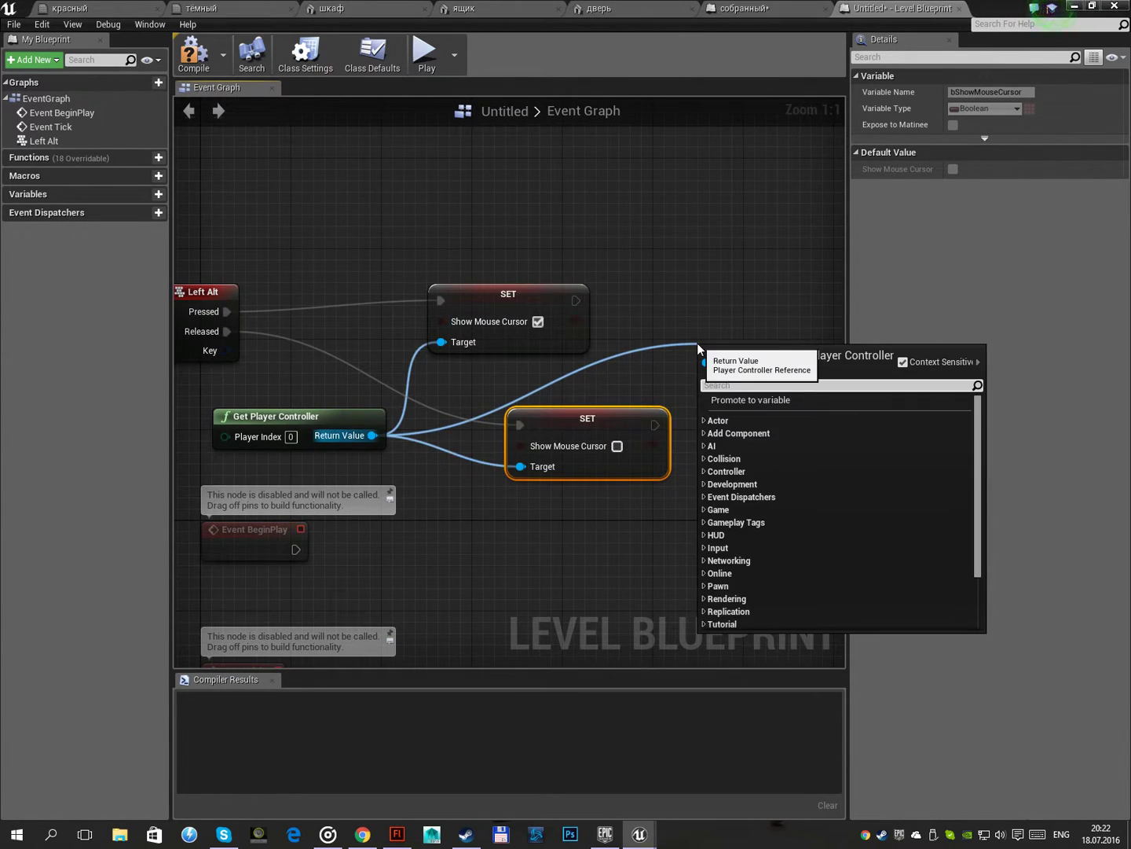
text(ena)
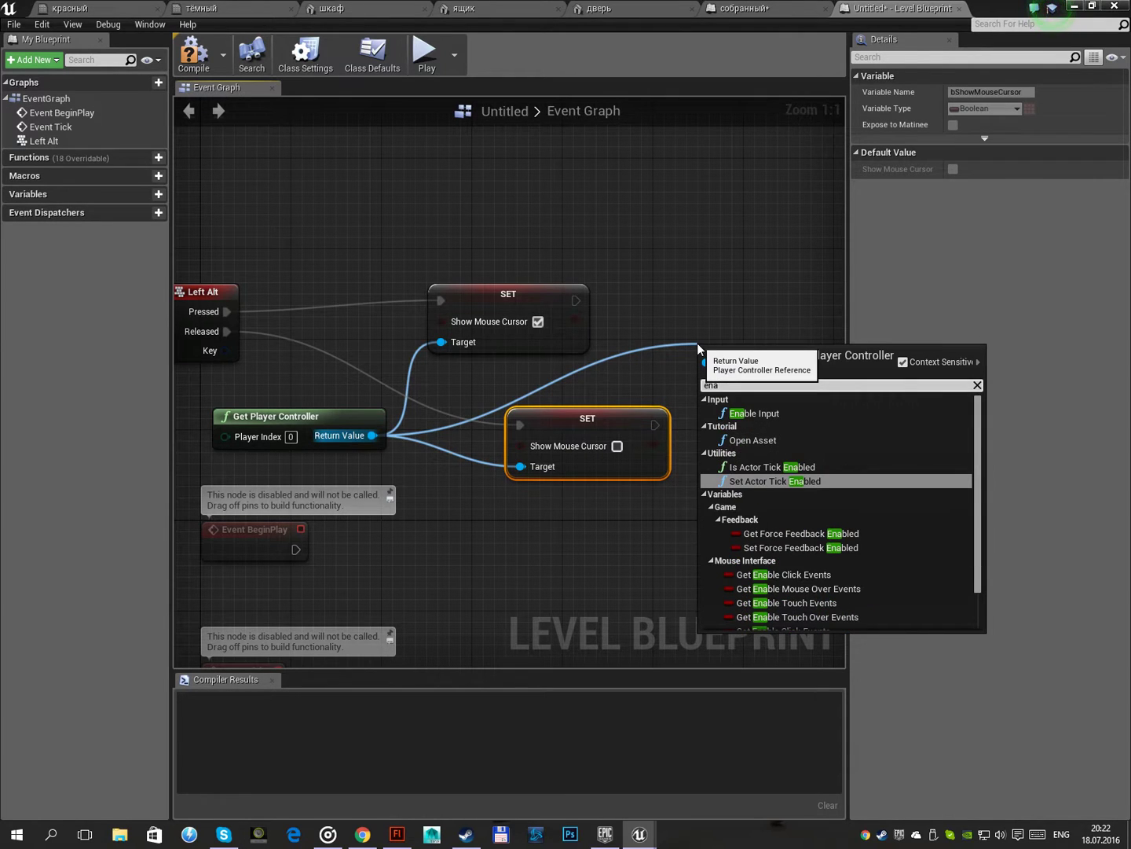
text(ble m)
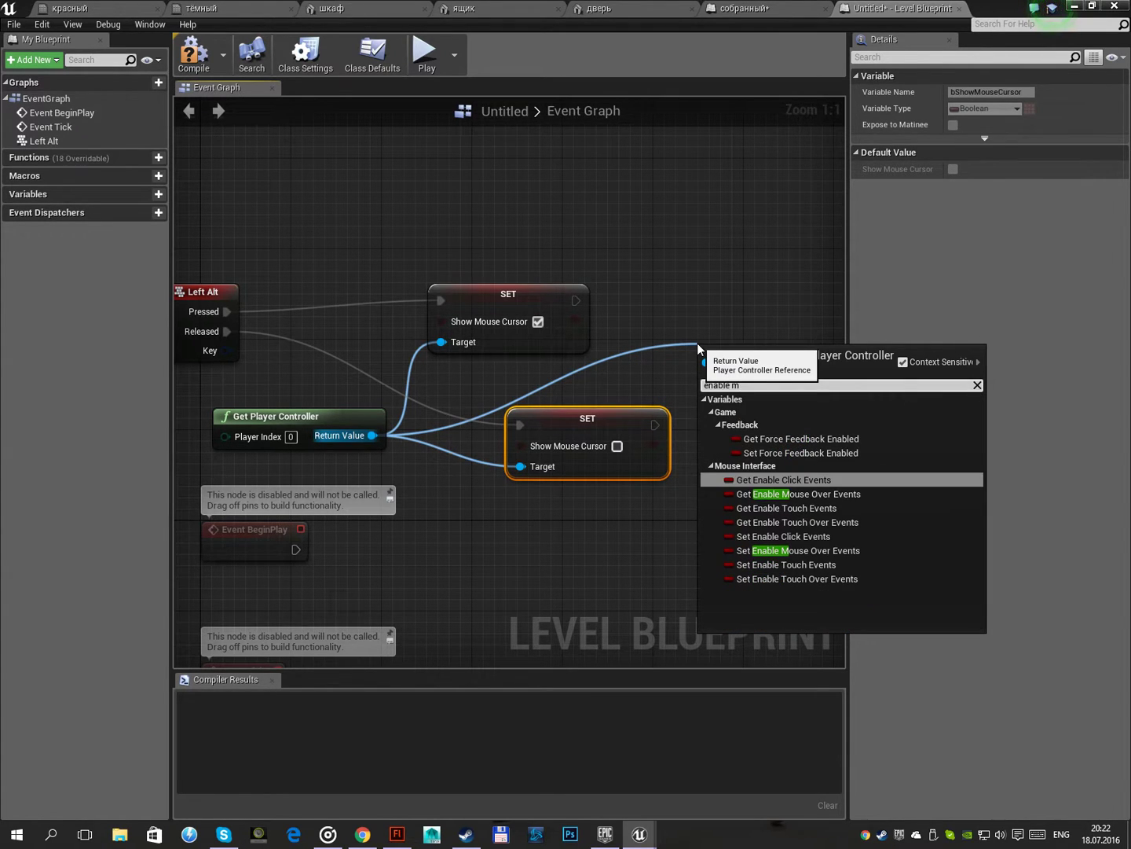
key(Down)
key(Down)
key(Down)
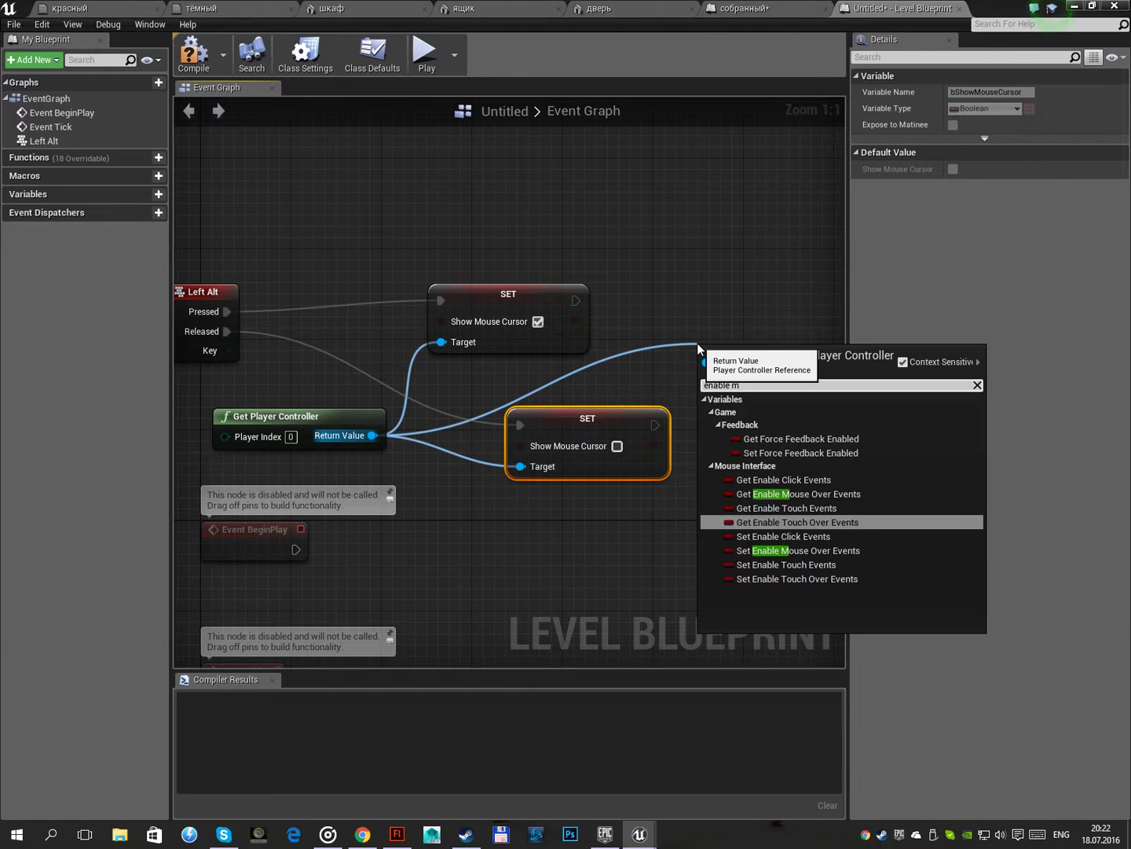
key(Down)
key(Return)
right_drag(527, 371, 428, 299)
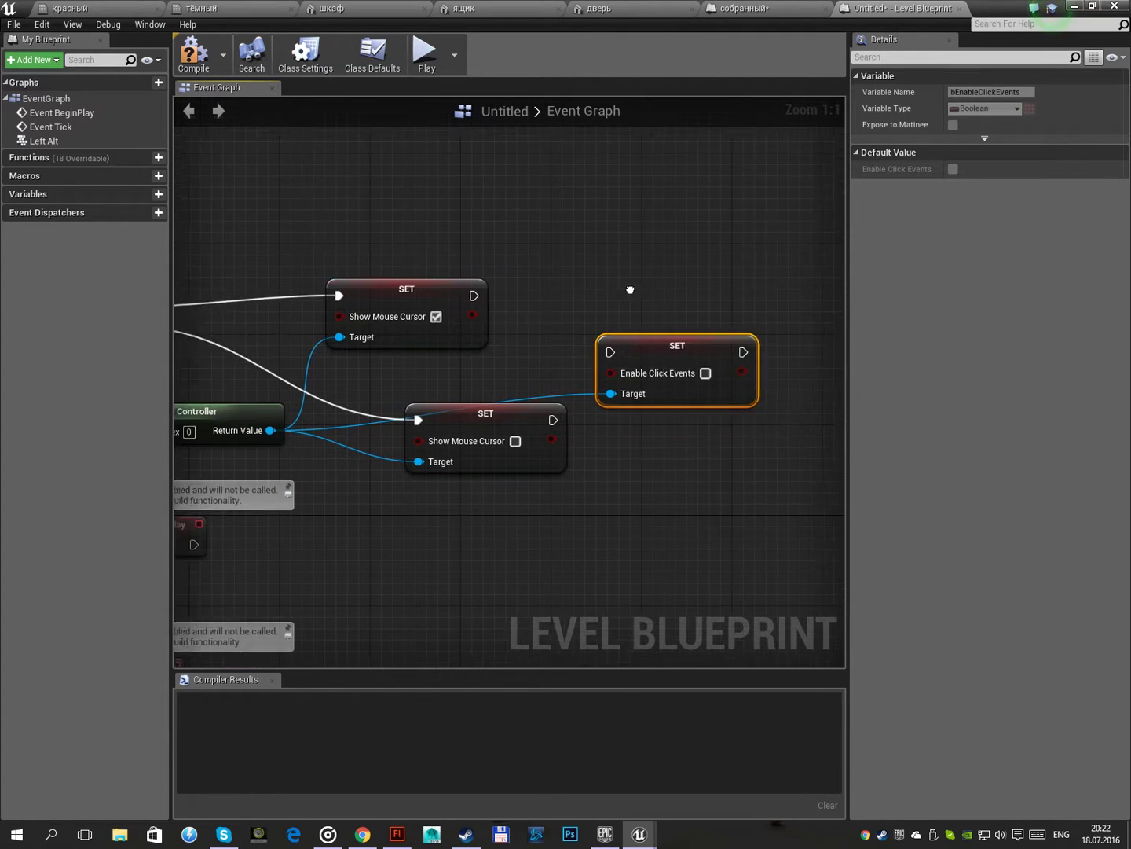
drag(401, 293, 550, 282)
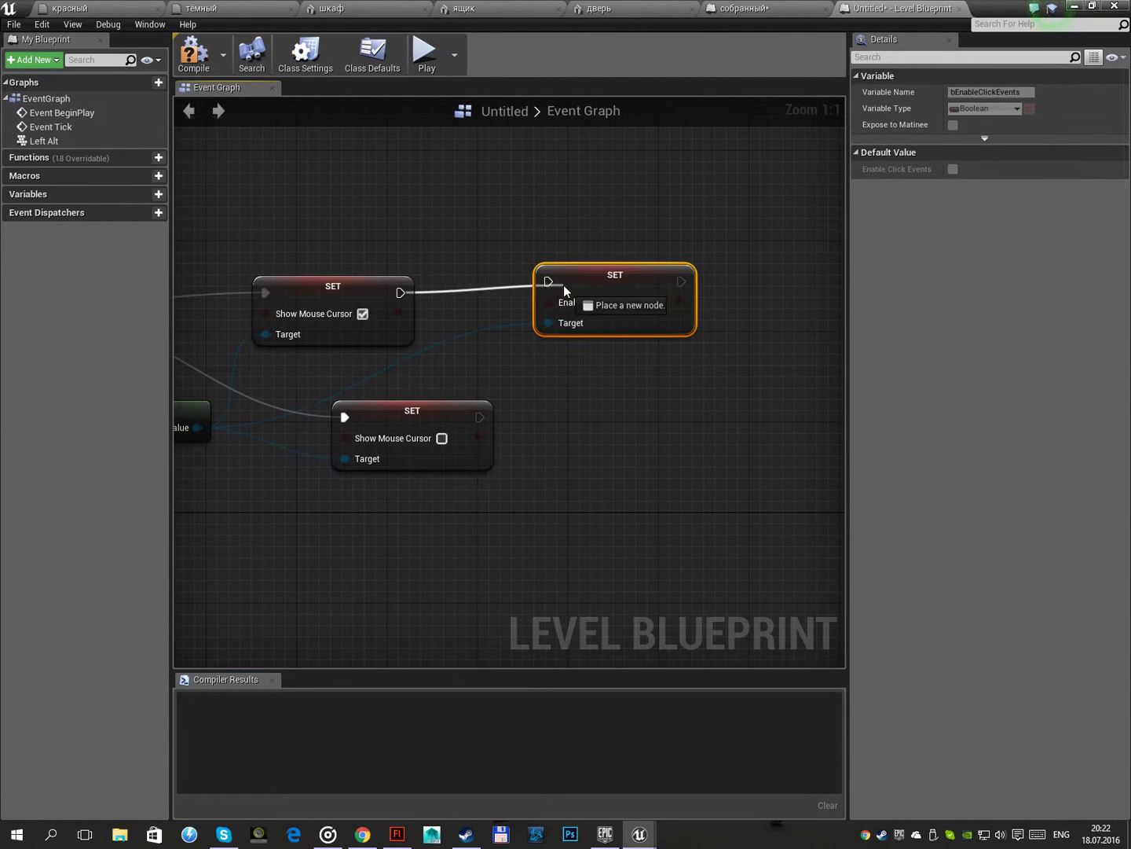
right_drag(559, 408, 602, 388)
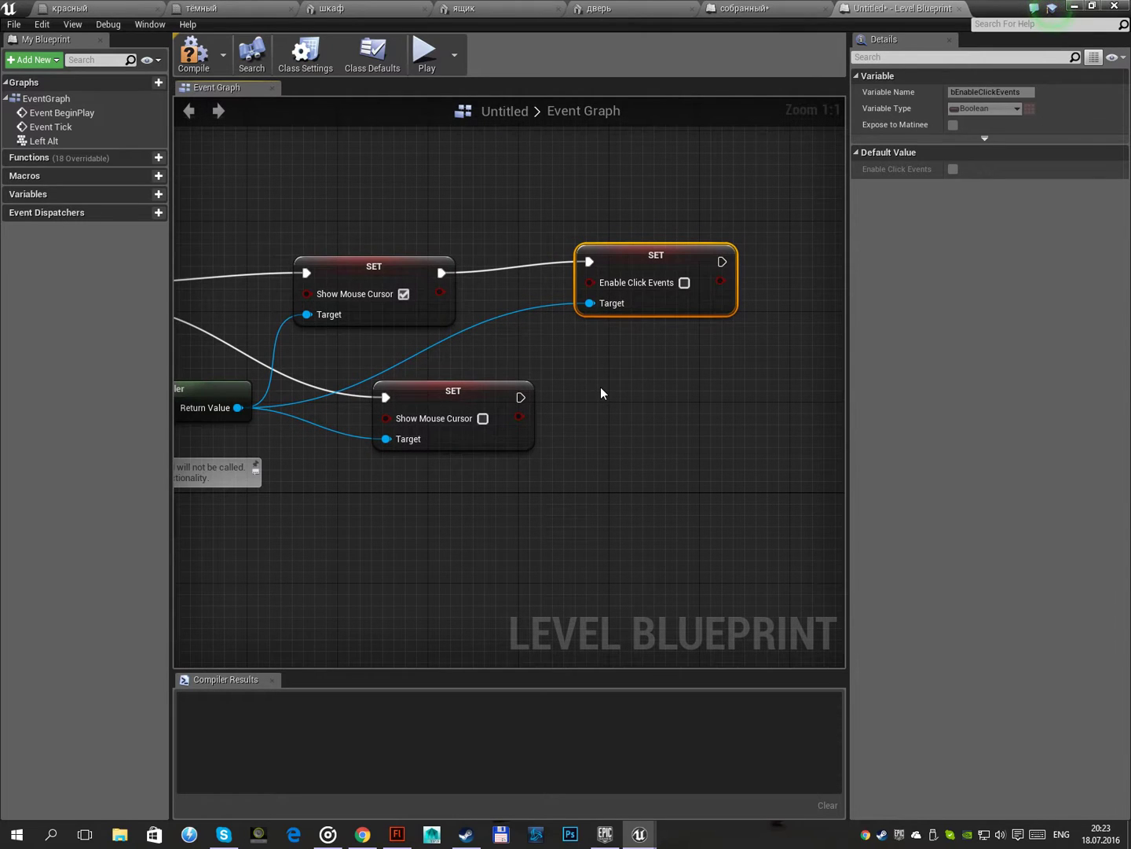
Paste a copy of Set Enable Click Events after the Released setter and tick it
key(ctrl+c)
key(ctrl+v)
mouse_move(520, 398)
mouse_down()
mouse_move(634, 442)
mouse_move(236, 408)
mouse_up()
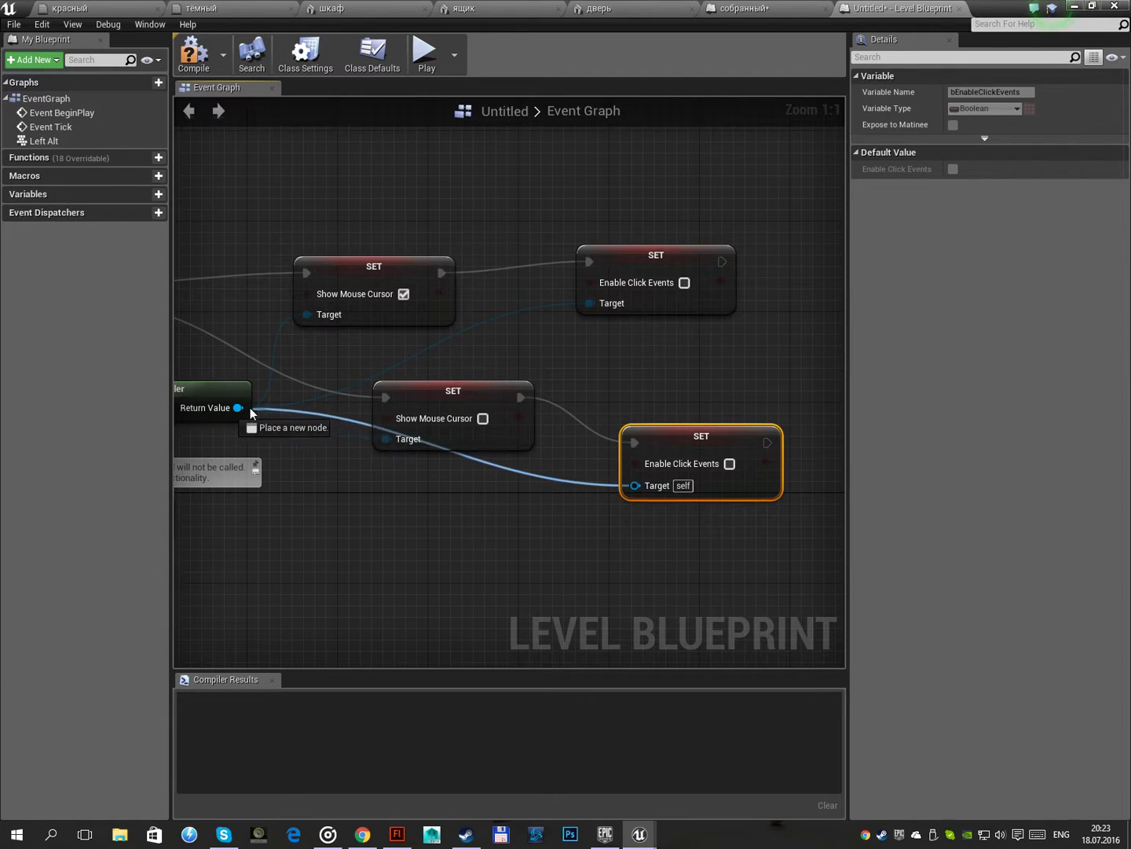
click(730, 464)
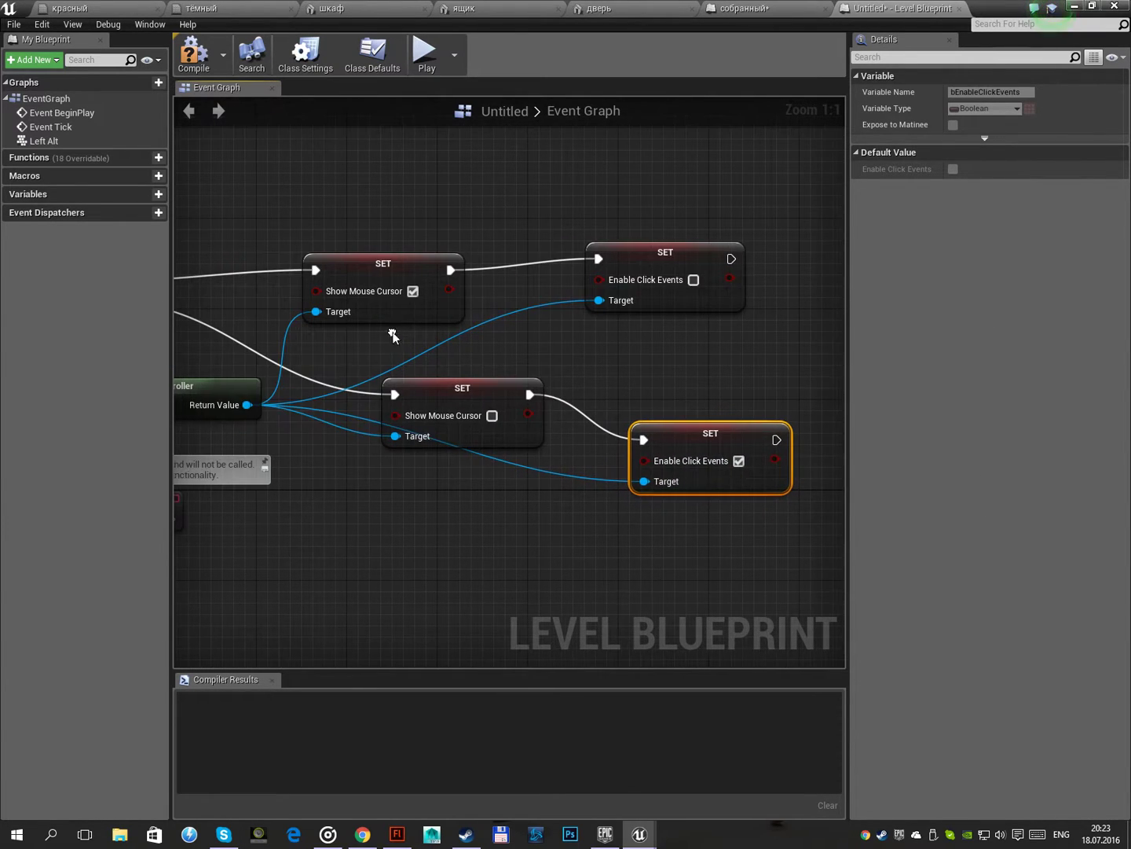
Search for Enable Mouse Over Events from the controller, deleting the unwanted getter node placed
drag(248, 405, 715, 340)
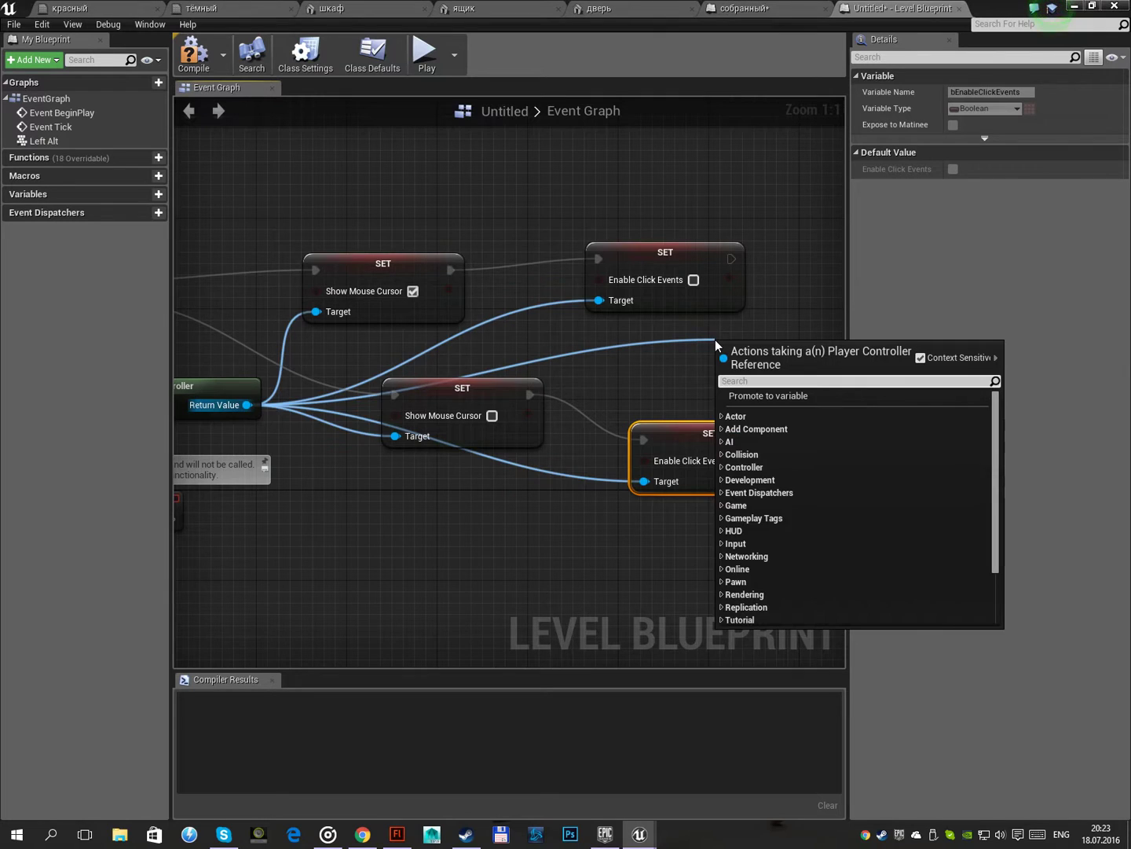
text(mou)
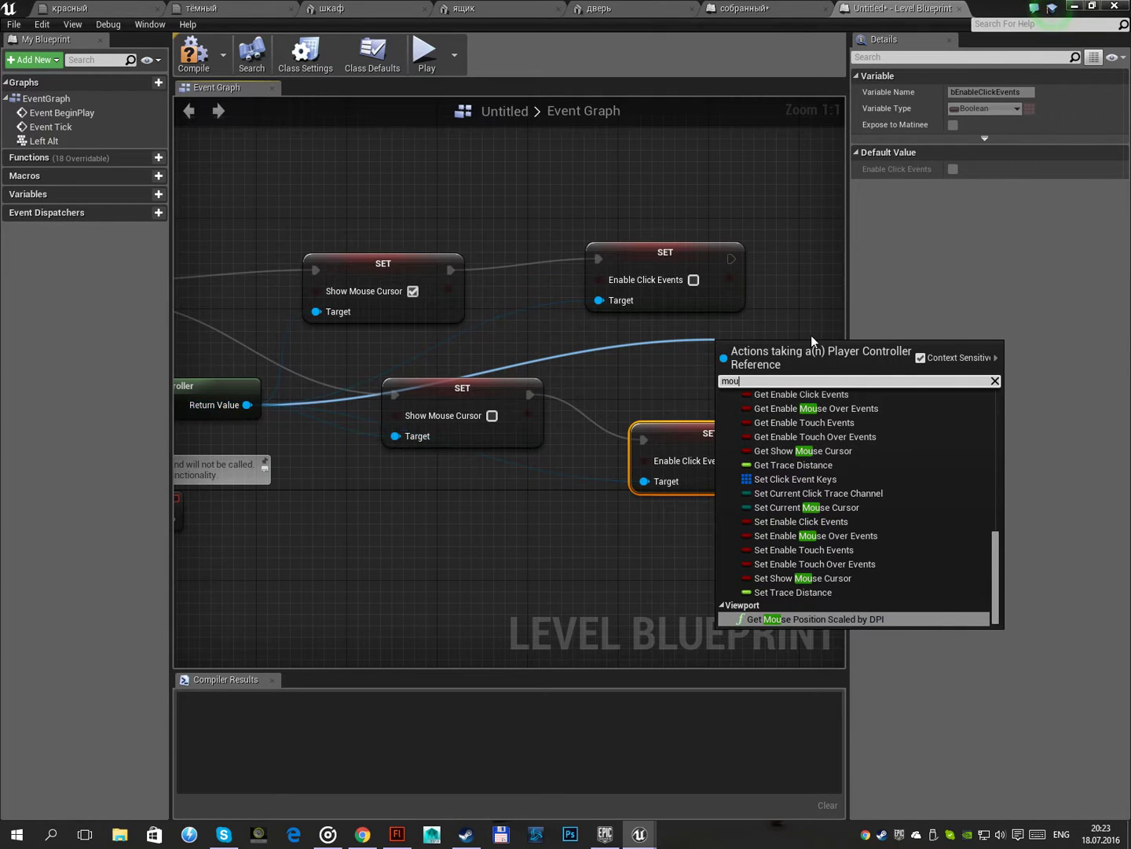
key(BackSpace)
key(BackSpace)
key(BackSpace)
text(enab)
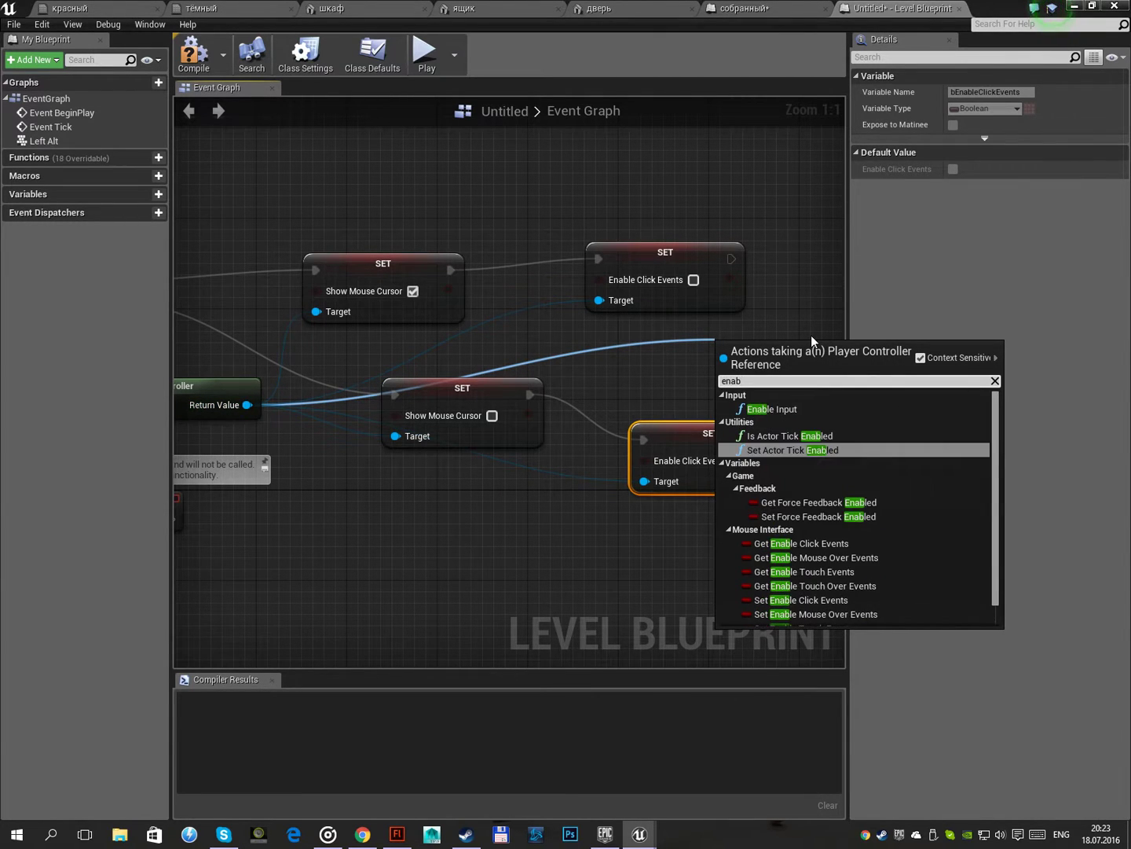
text(le mou)
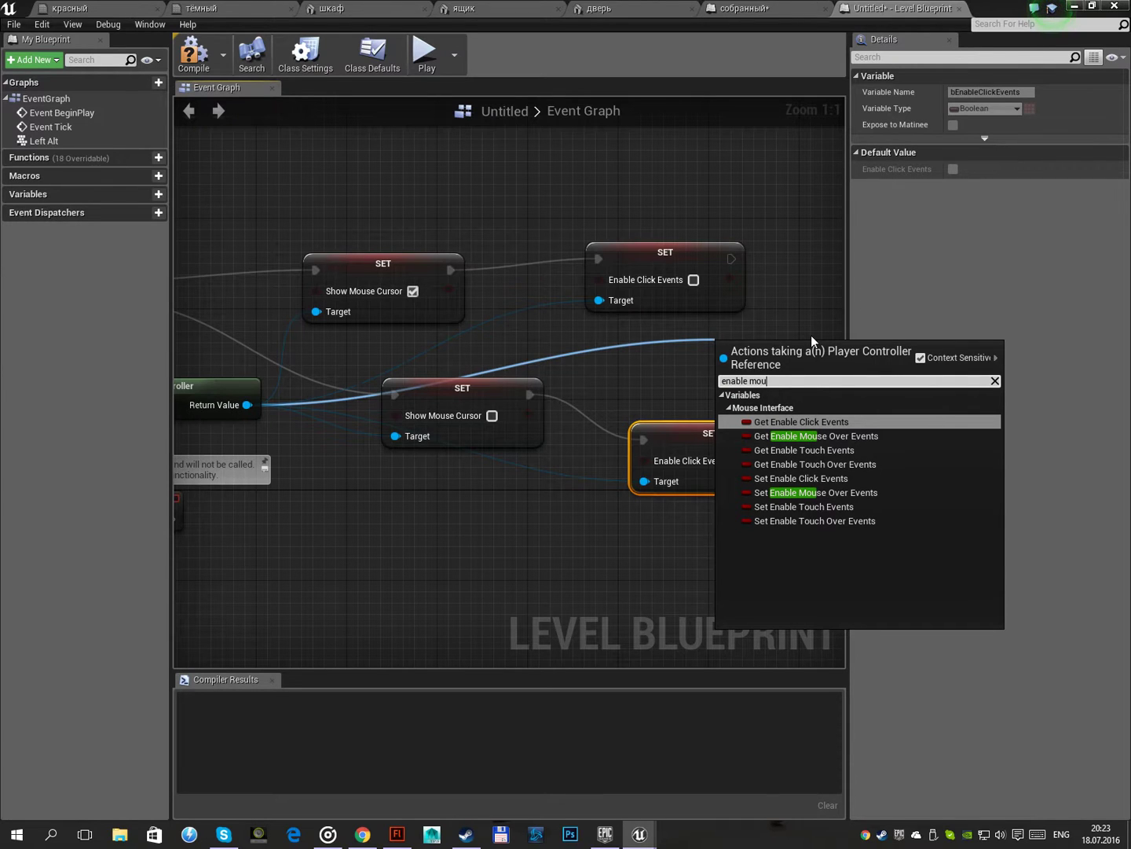
key(Down)
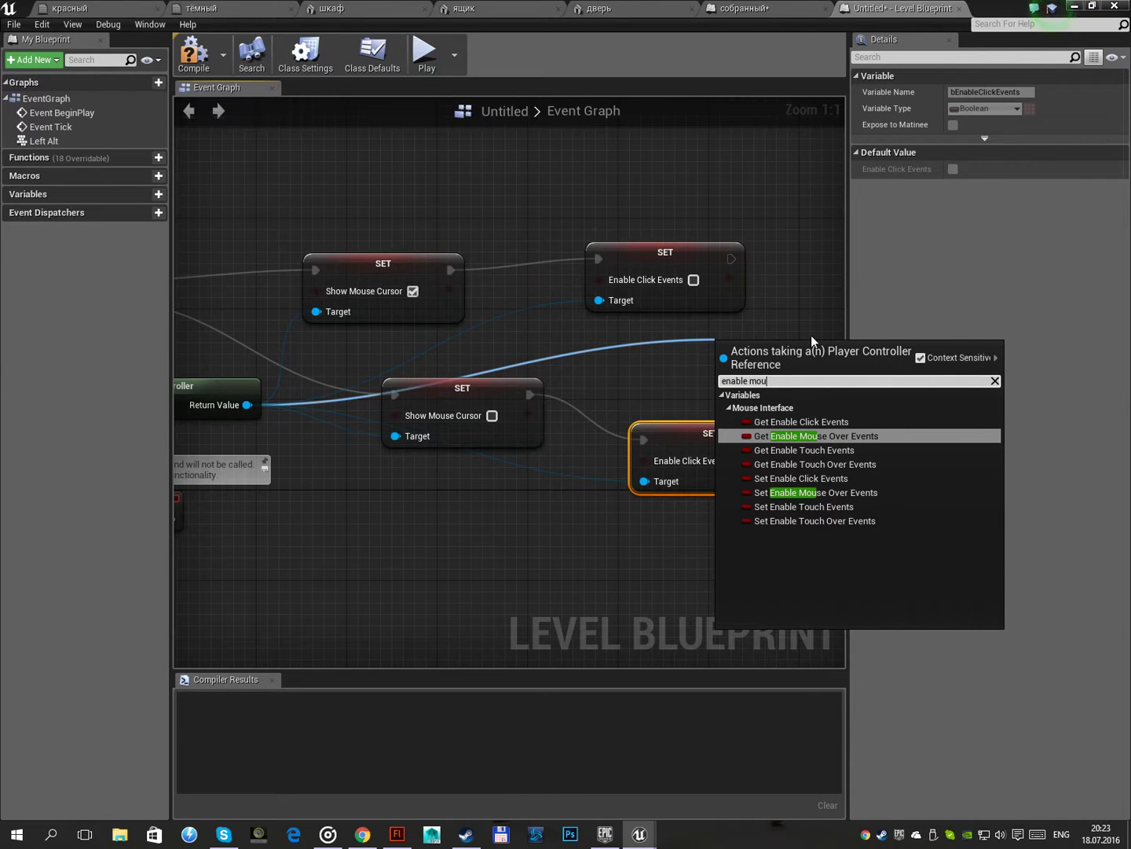
key(Return)
right_drag(803, 236, 636, 244)
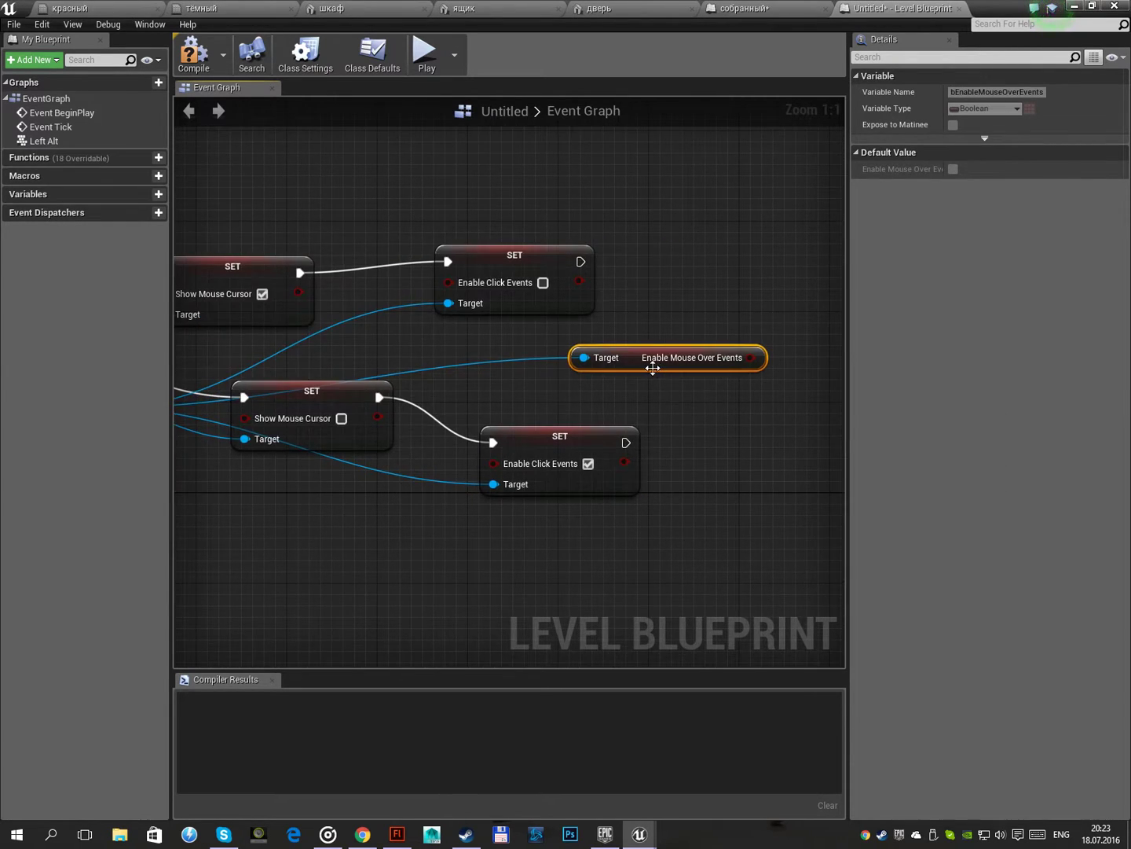
key(Delete)
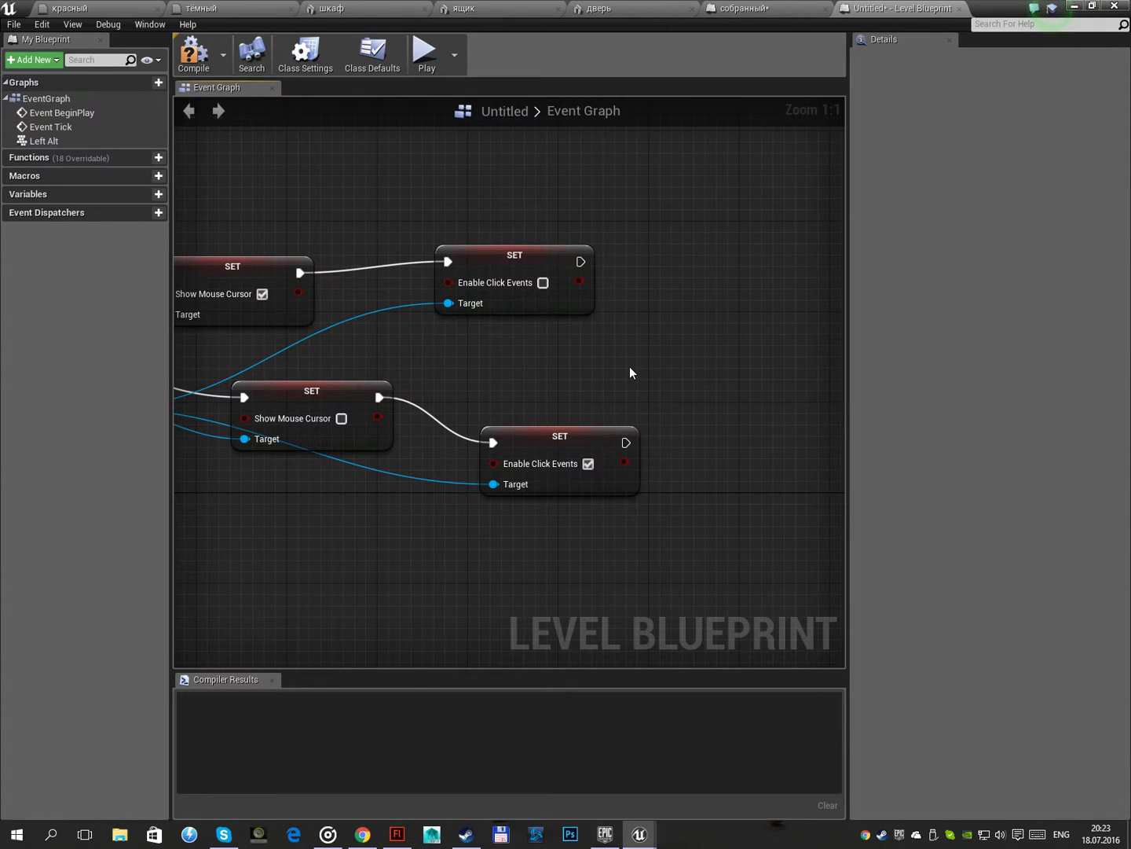
right_drag(630, 365, 753, 354)
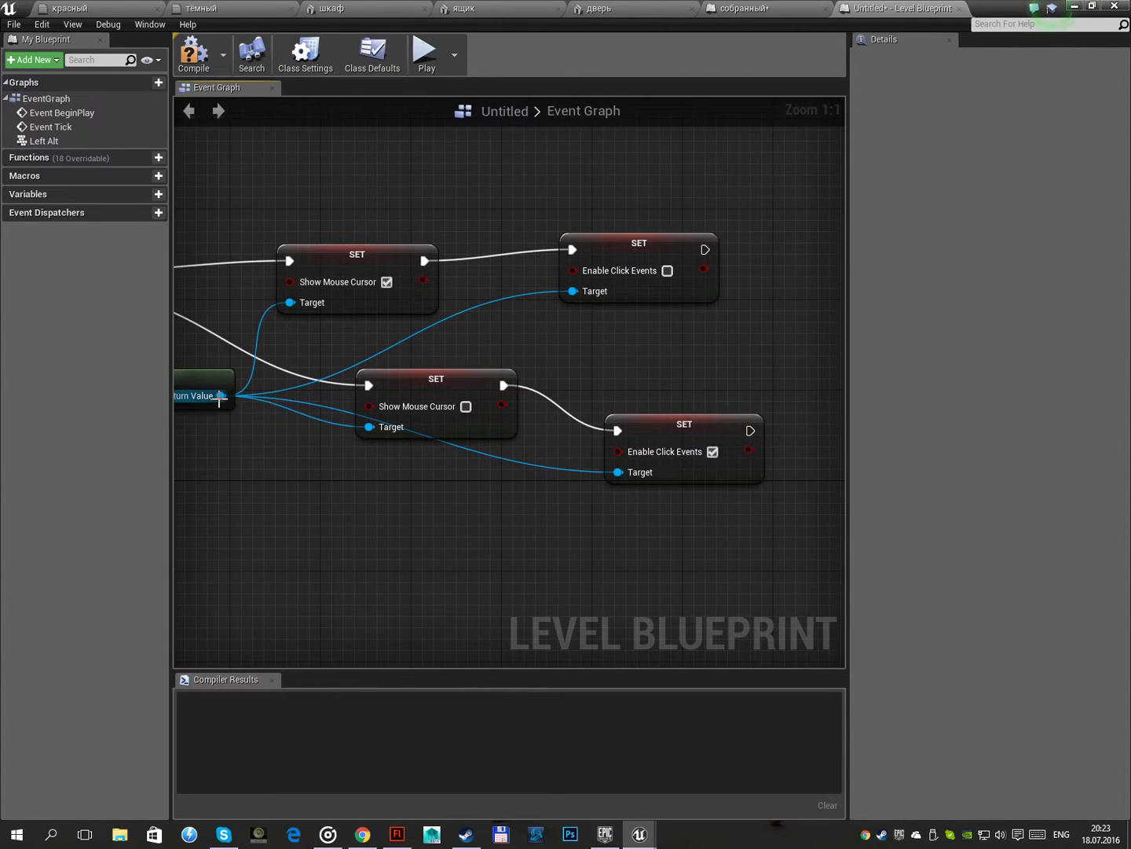
Add Set Enable Mouse Over Events after the Pressed chain's Enable Click Events node
drag(221, 396, 661, 354)
text(ble mou)
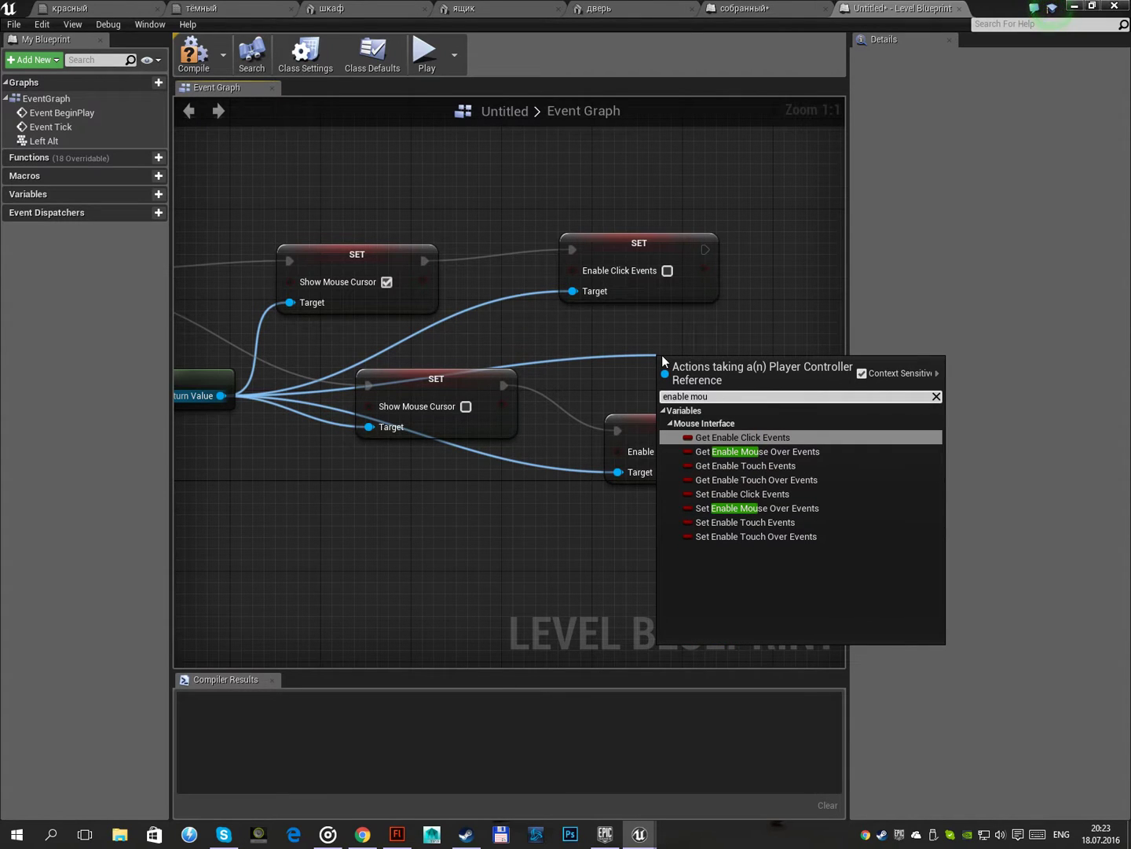
key(Down)
key(Down)
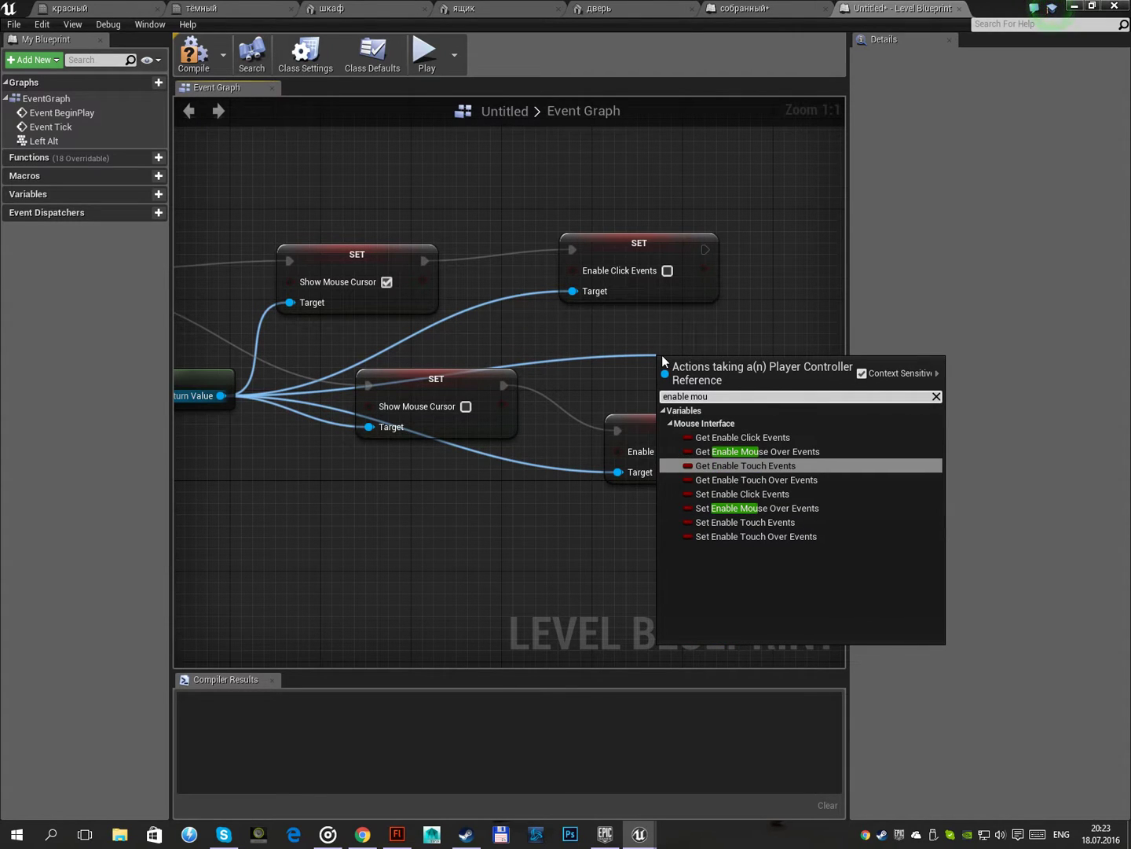
key(Down)
key(Down)
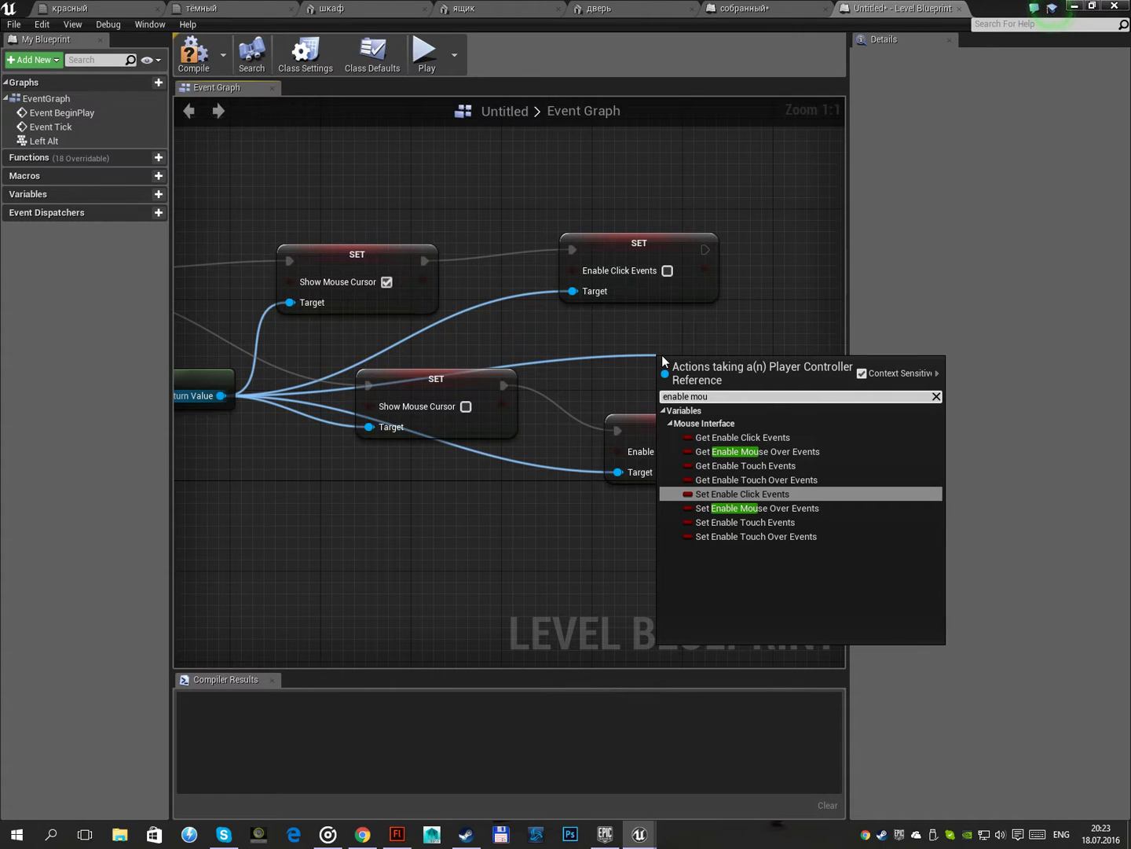
key(Down)
key(Return)
right_drag(748, 312, 557, 371)
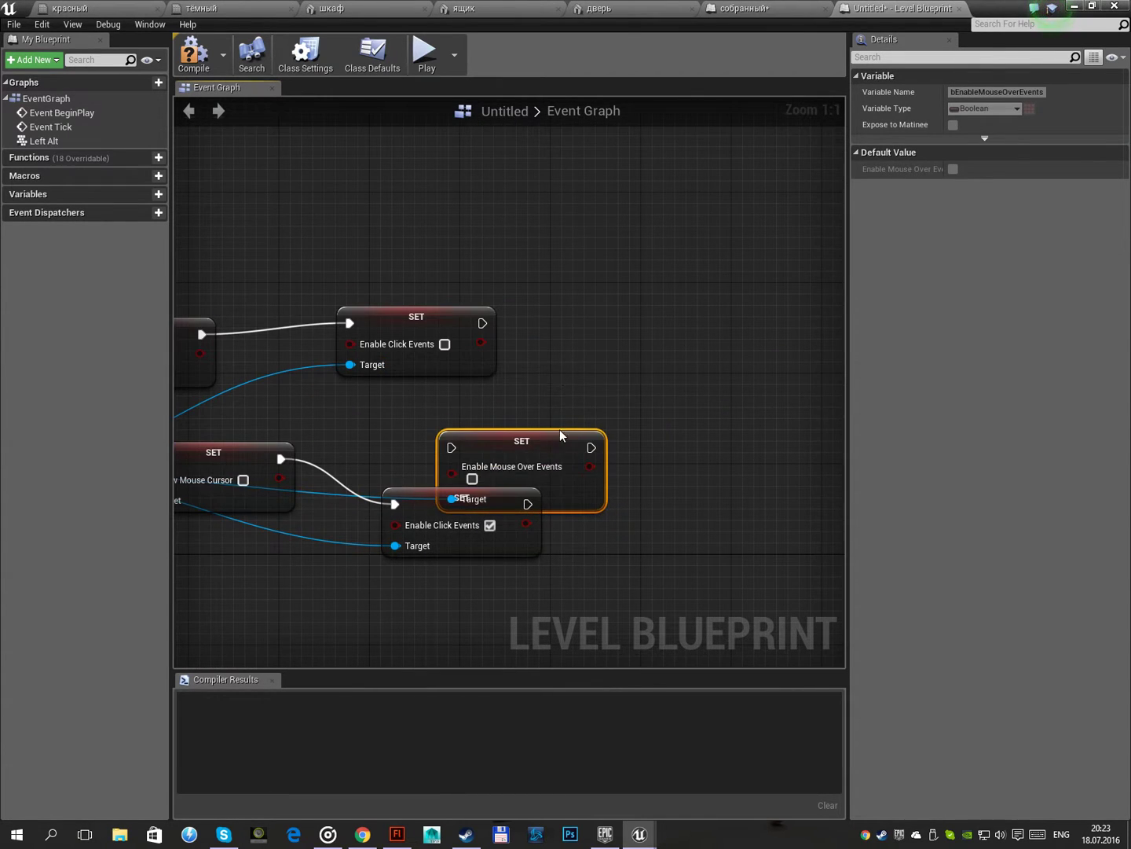
drag(559, 429, 706, 294)
drag(482, 322, 601, 313)
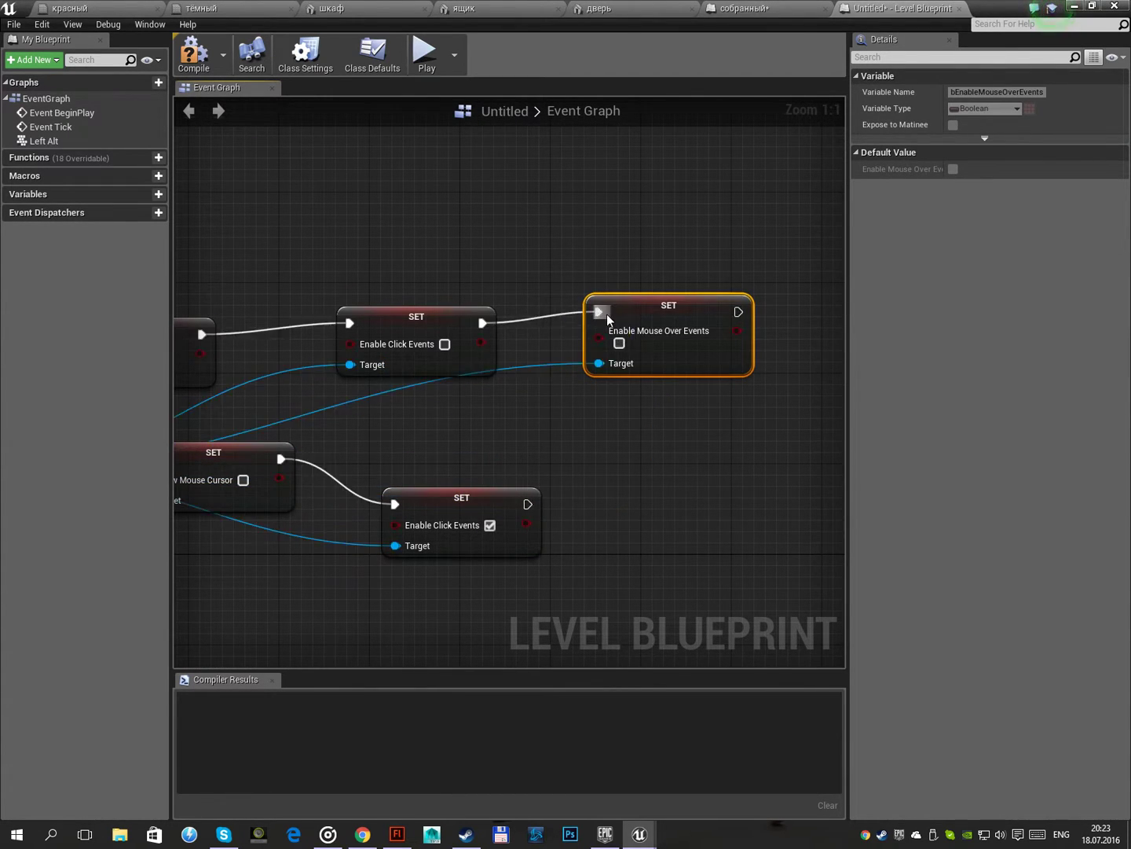
right_drag(633, 431, 658, 384)
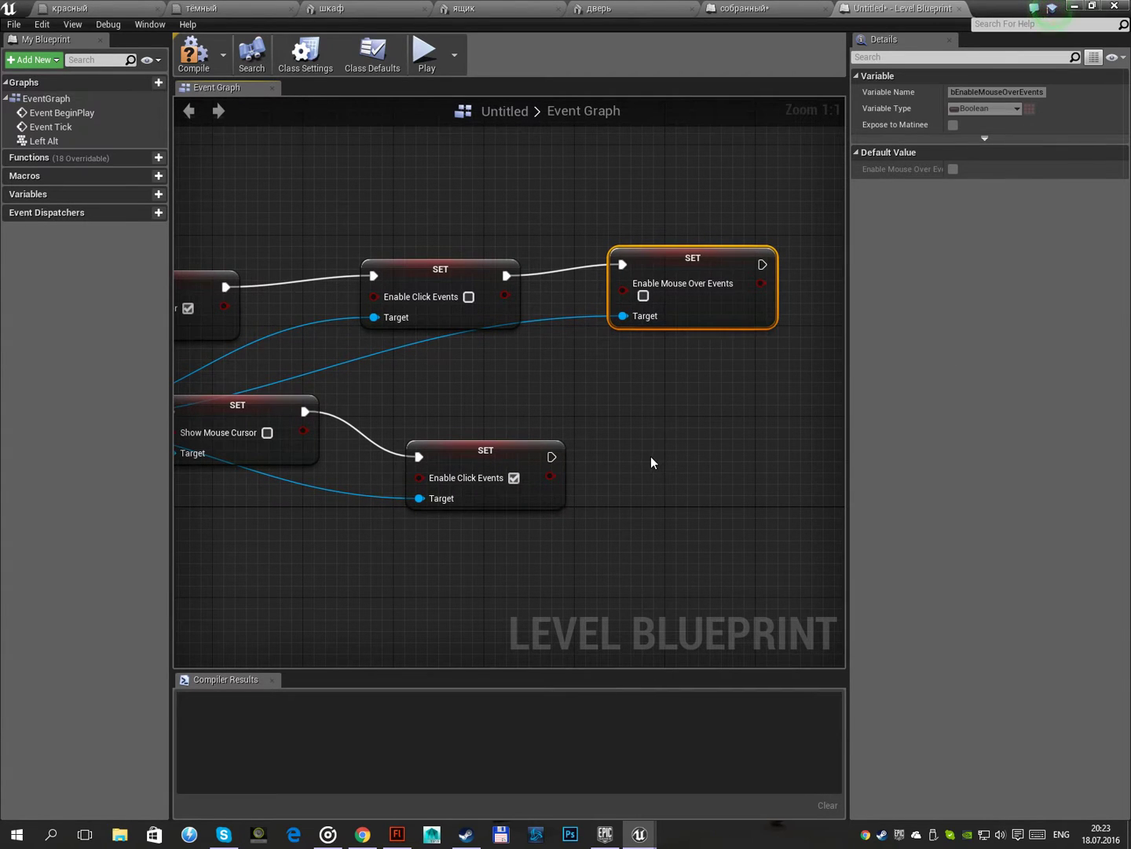
Duplicate it for the Released chain; tick click and mouse-over on Pressed, untick on Released
key(ctrl+c)
key(ctrl+v)
click(642, 295)
drag(552, 457, 669, 481)
right_drag(668, 481, 736, 476)
mouse_move(736, 528)
mouse_down()
mouse_move(548, 513)
mouse_move(453, 417)
mouse_up()
right_drag(555, 513, 256, 486)
right_drag(731, 527, 576, 531)
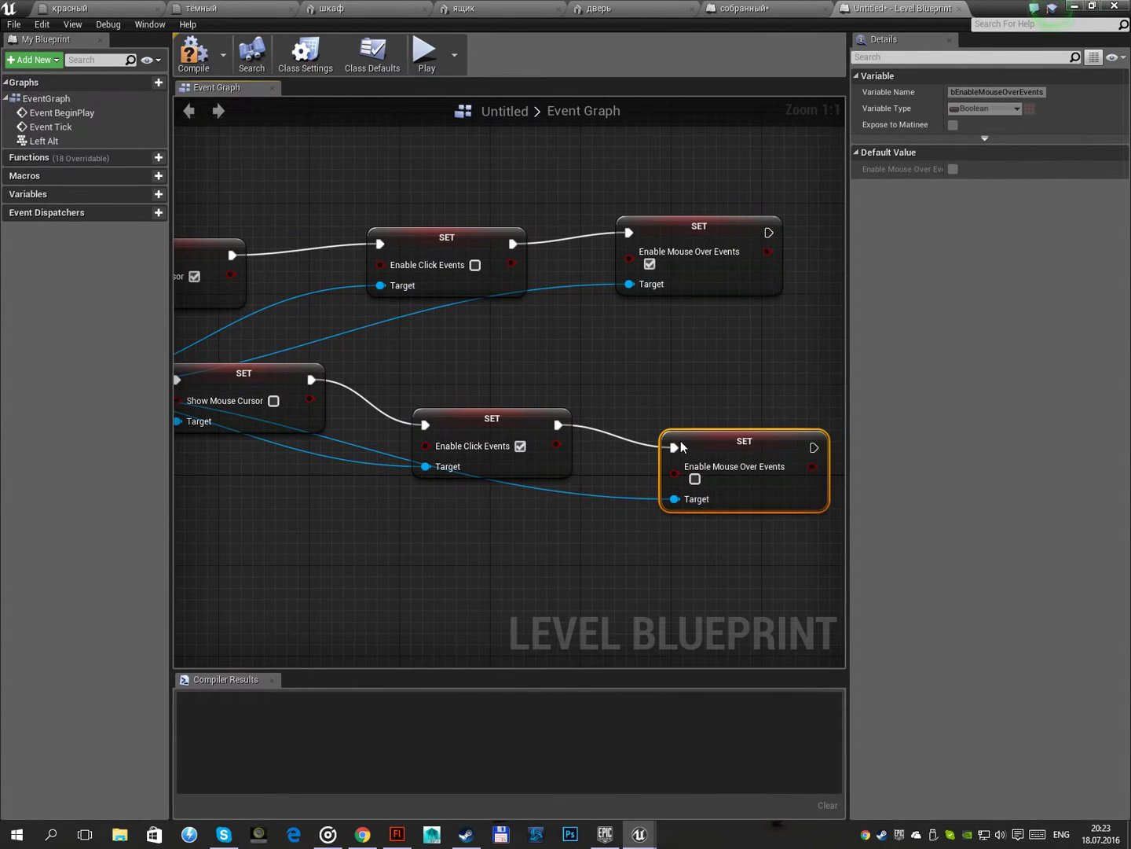
drag(715, 439, 697, 418)
right_drag(525, 367, 615, 365)
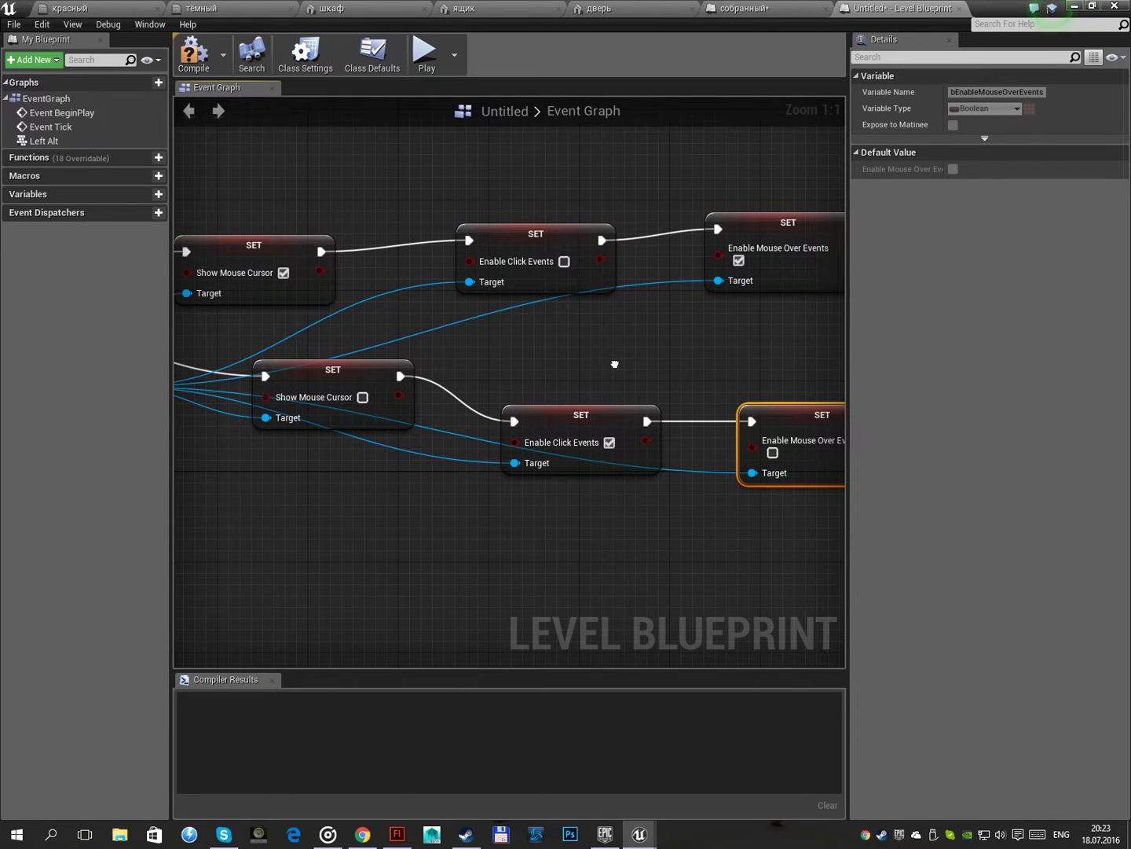
click(608, 443)
click(564, 262)
mouse_move(603, 328)
right_down()
mouse_move(580, 329)
mouse_move(878, 318)
right_up()
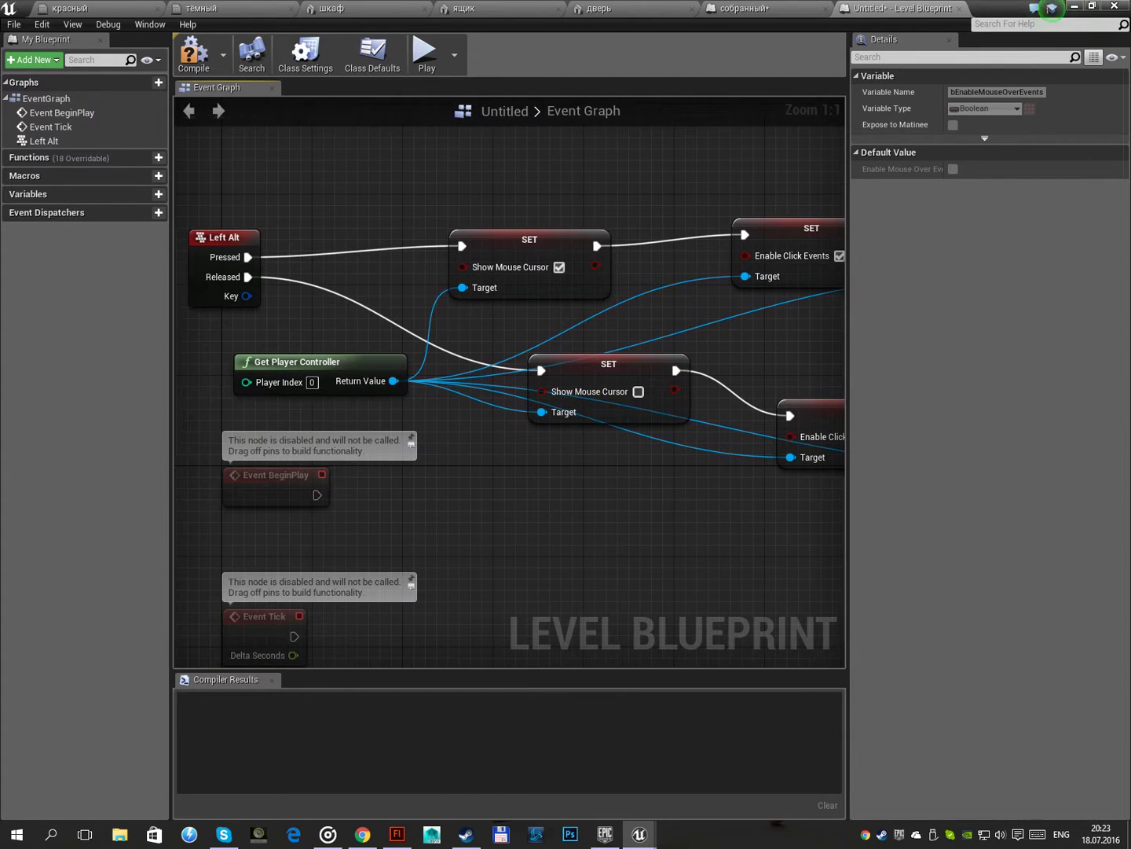
Compile the level blueprint and drop a Sky Light from the Lights list into the level
click(194, 53)
click(1074, 7)
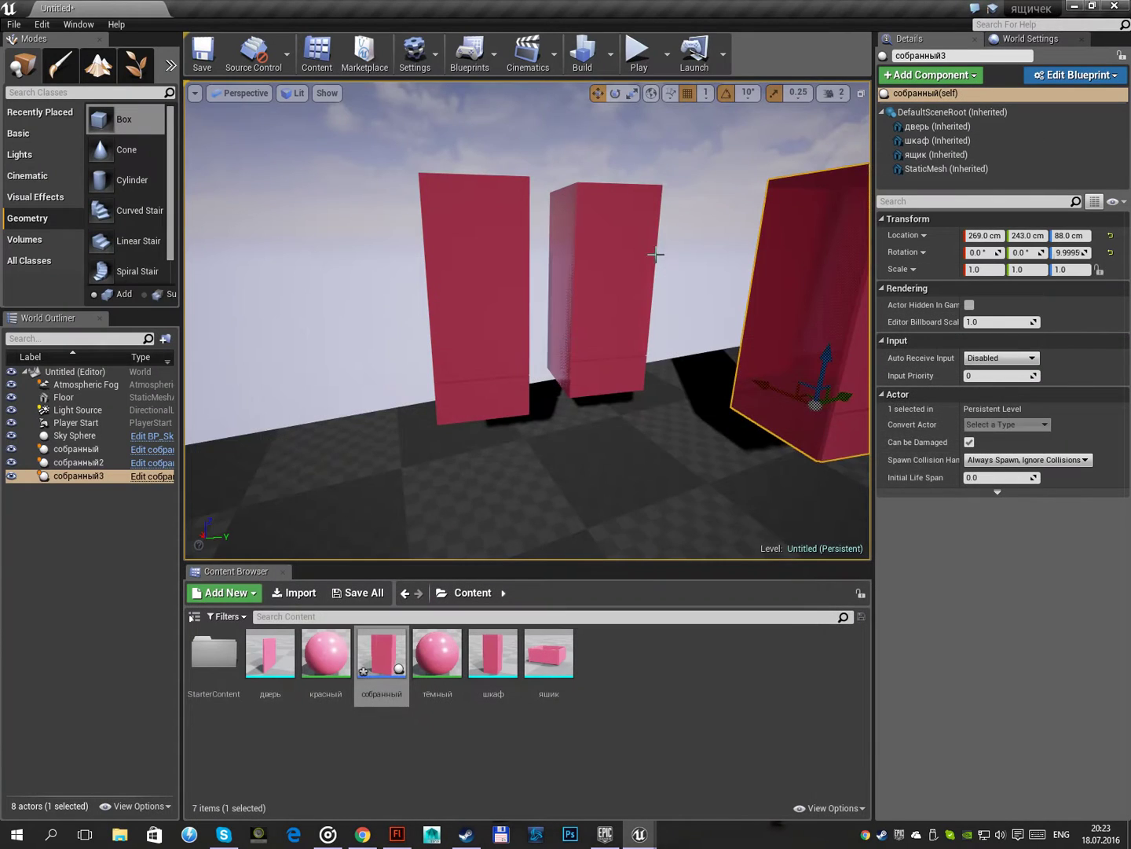
scroll(659, 252, down, 10)
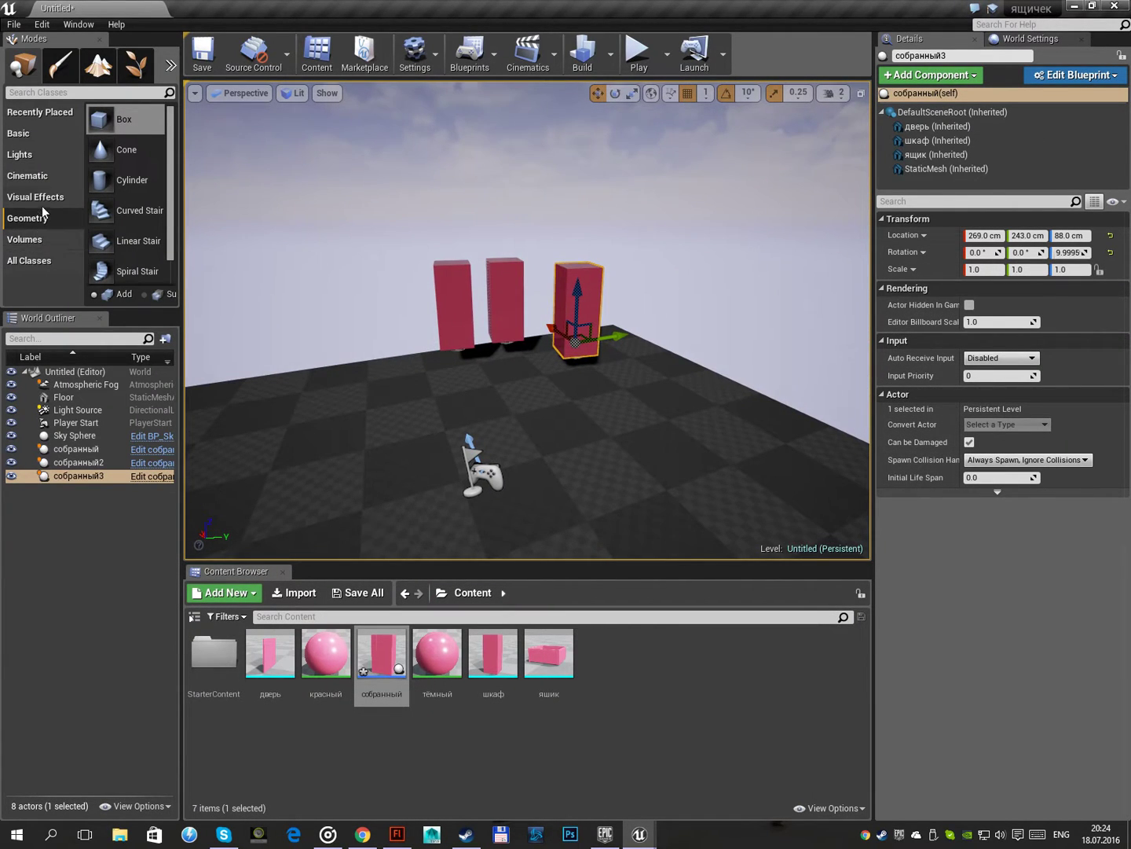
click(43, 150)
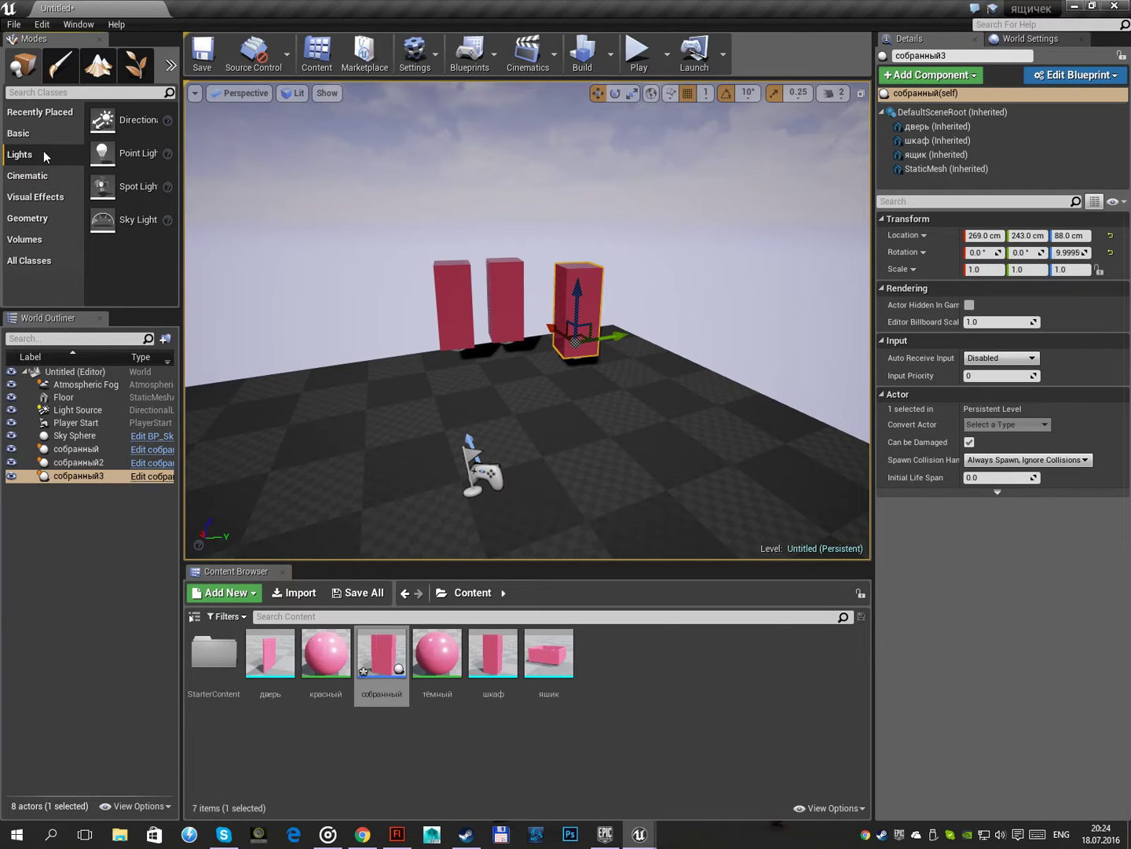
mouse_move(110, 220)
mouse_down()
mouse_move(577, 506)
mouse_move(577, 474)
mouse_up()
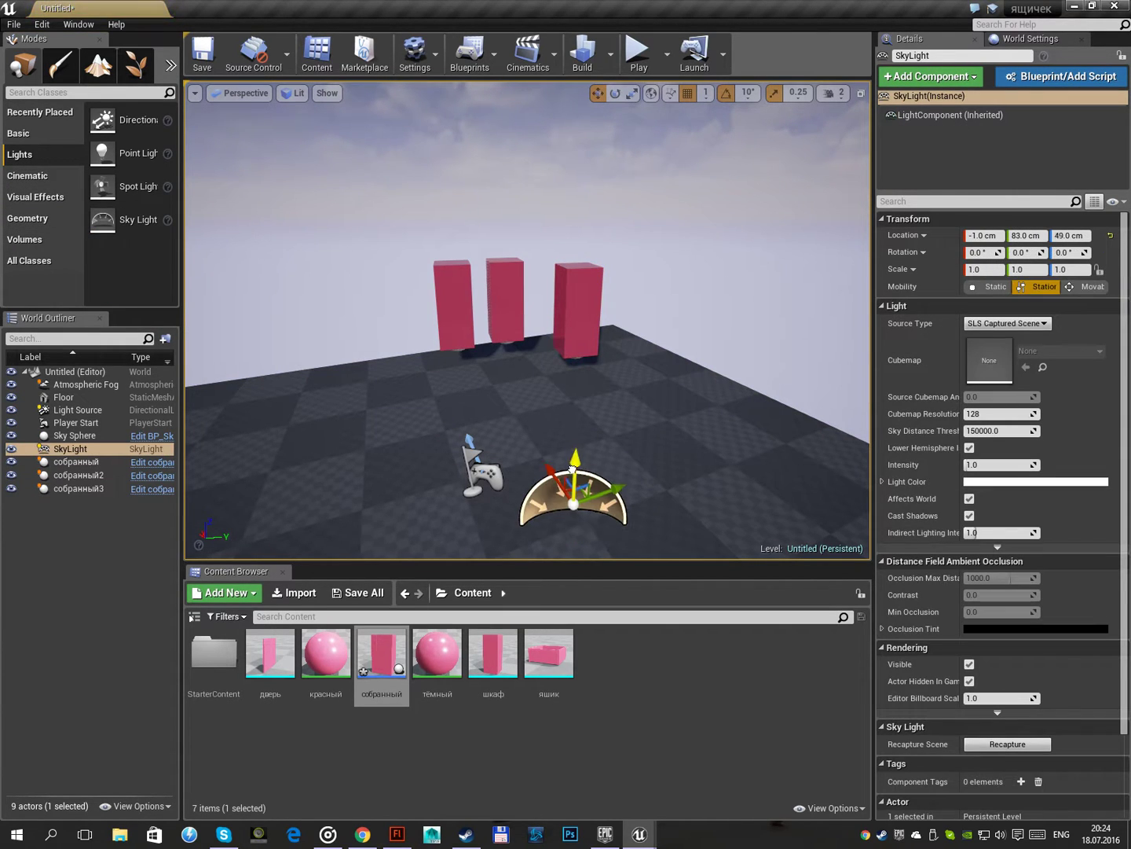
Start Play In Editor, line up on the cabinets, and open the left and middle cabinets' doors and drawers
click(631, 67)
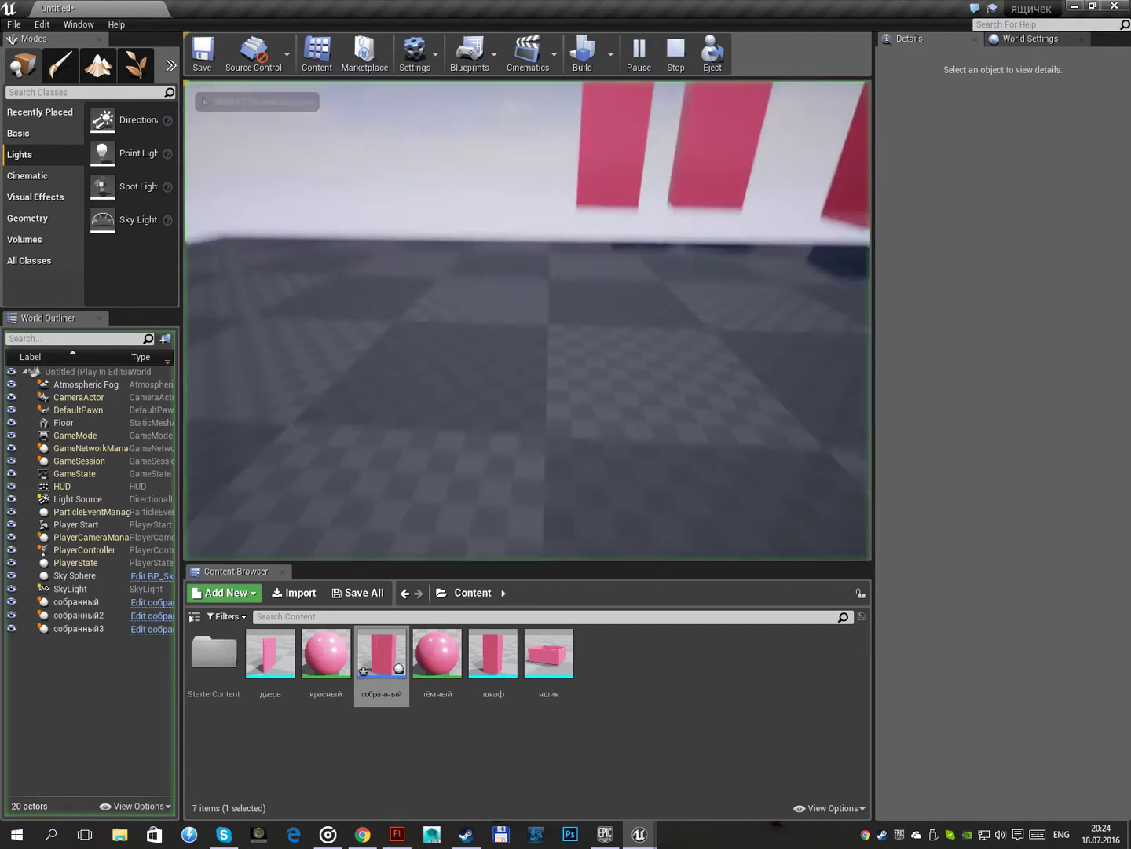
key(s)
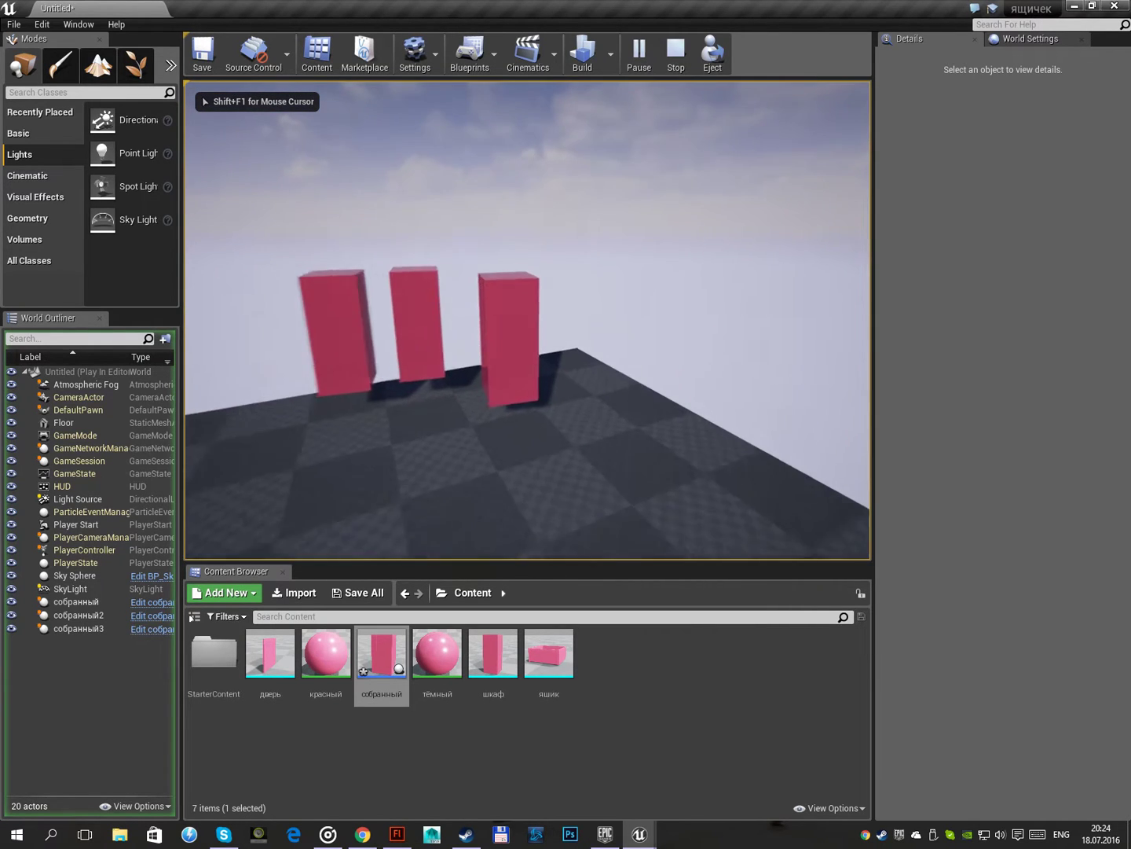
key(d)
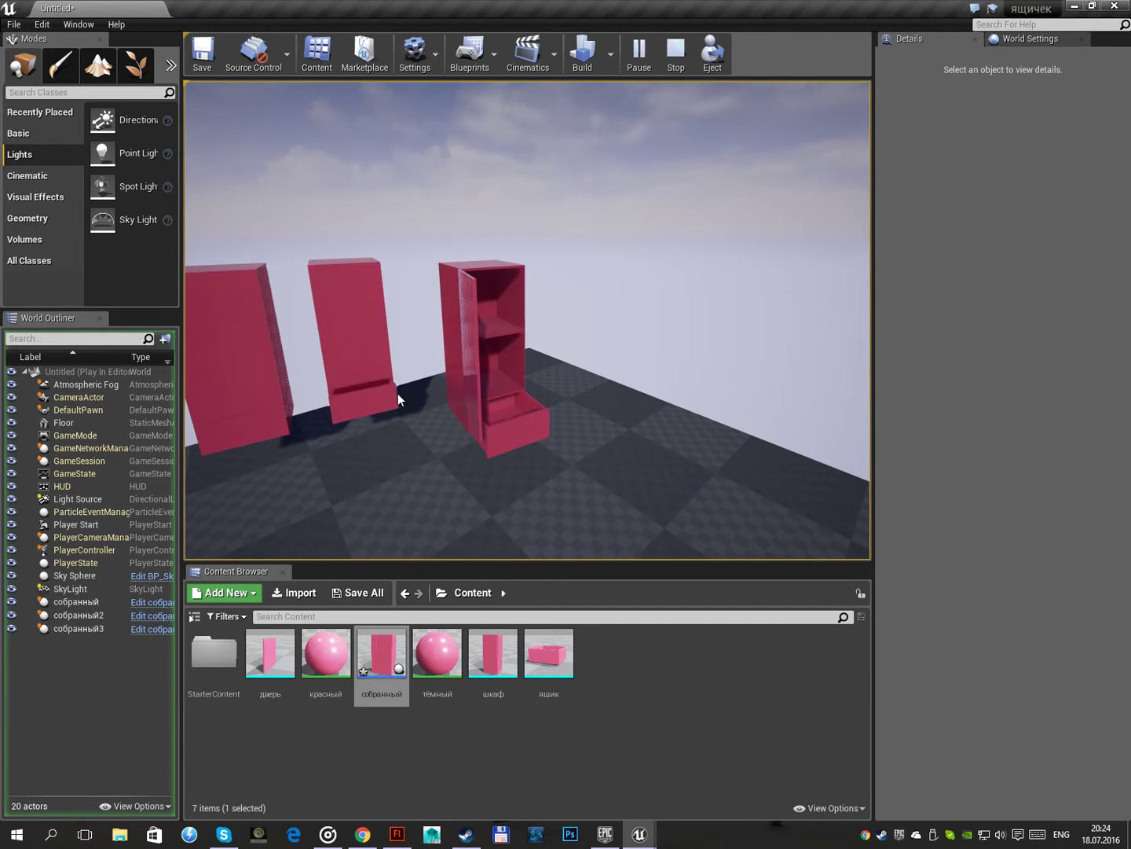
key(a)
click(366, 314)
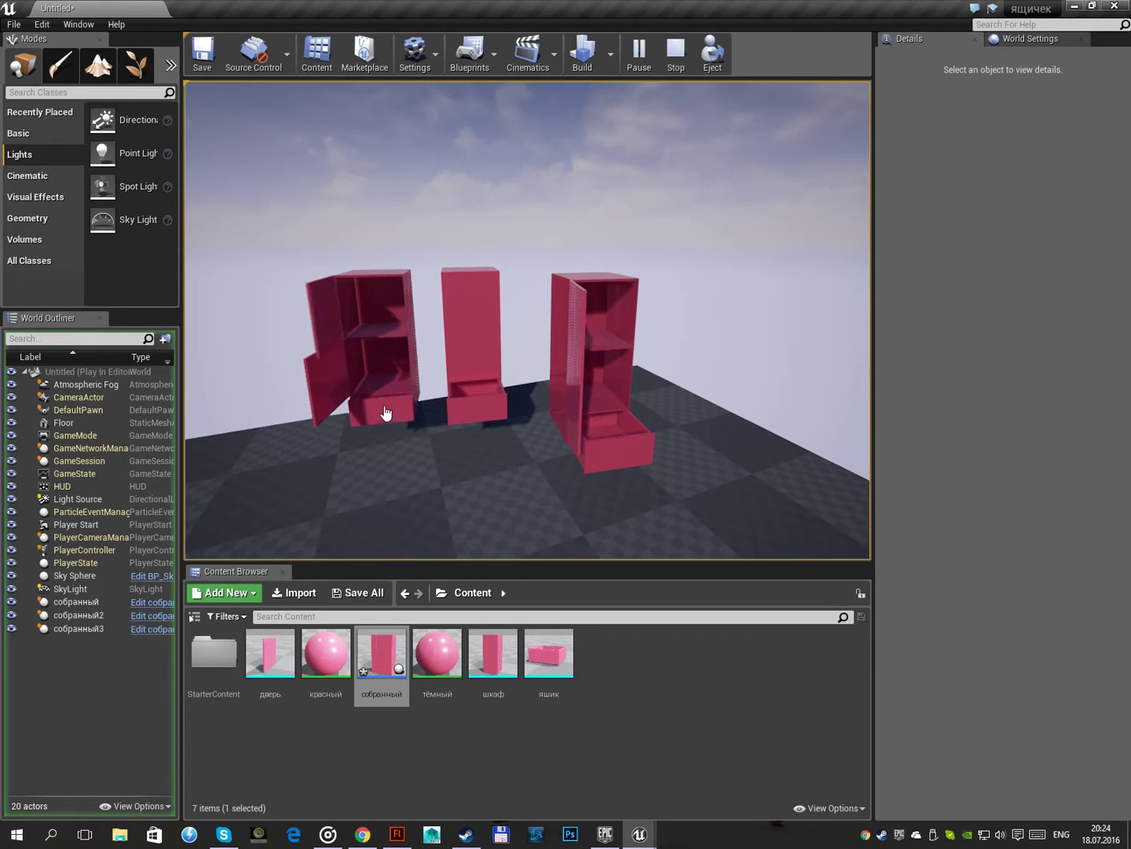
click(464, 311)
Walk closer, open the right cabinet's door, then close the middle and right doors and the right bottom drawer
key(shift+F1)
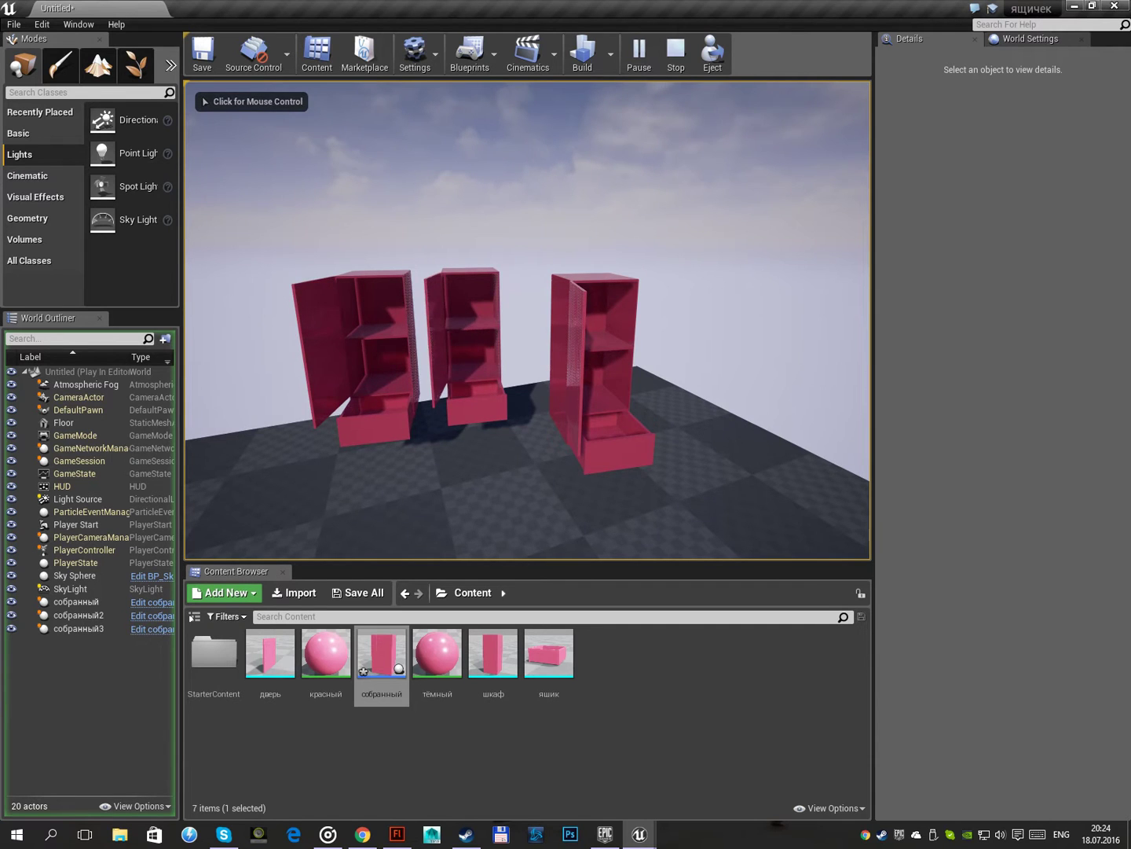
click(526, 315)
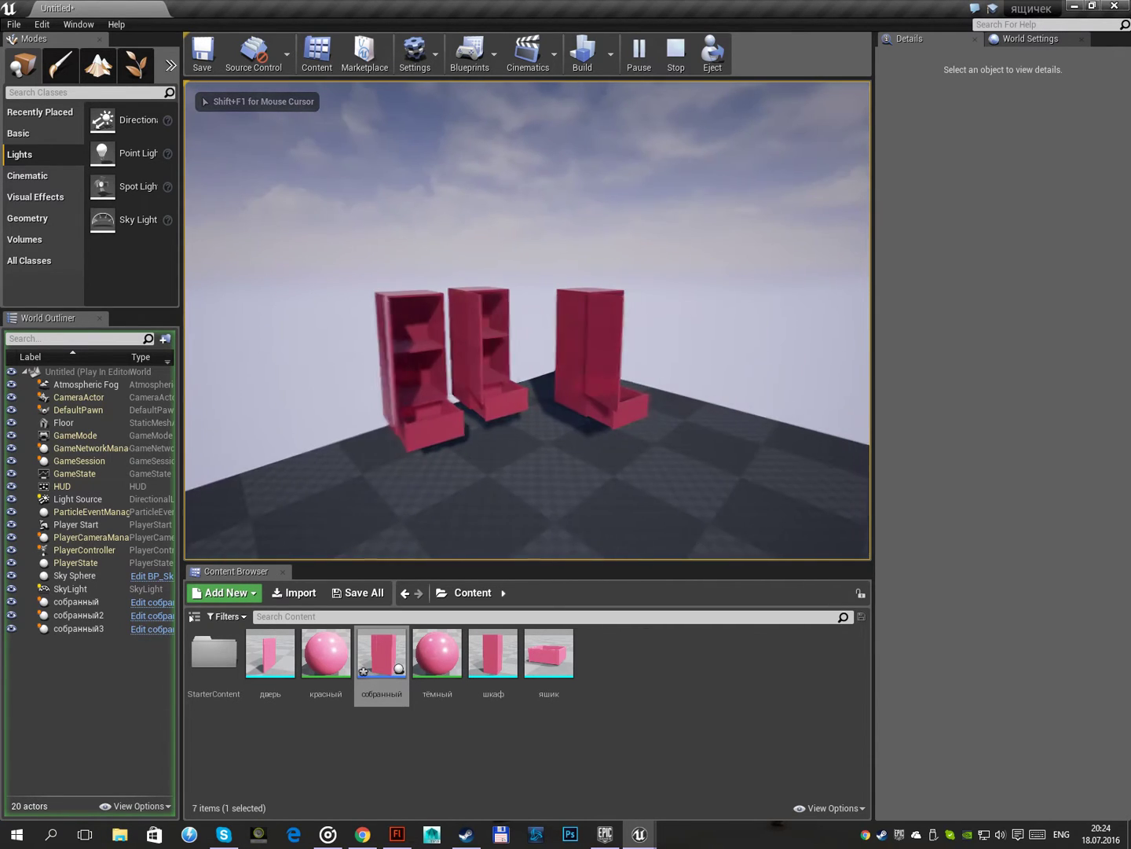
key(w)
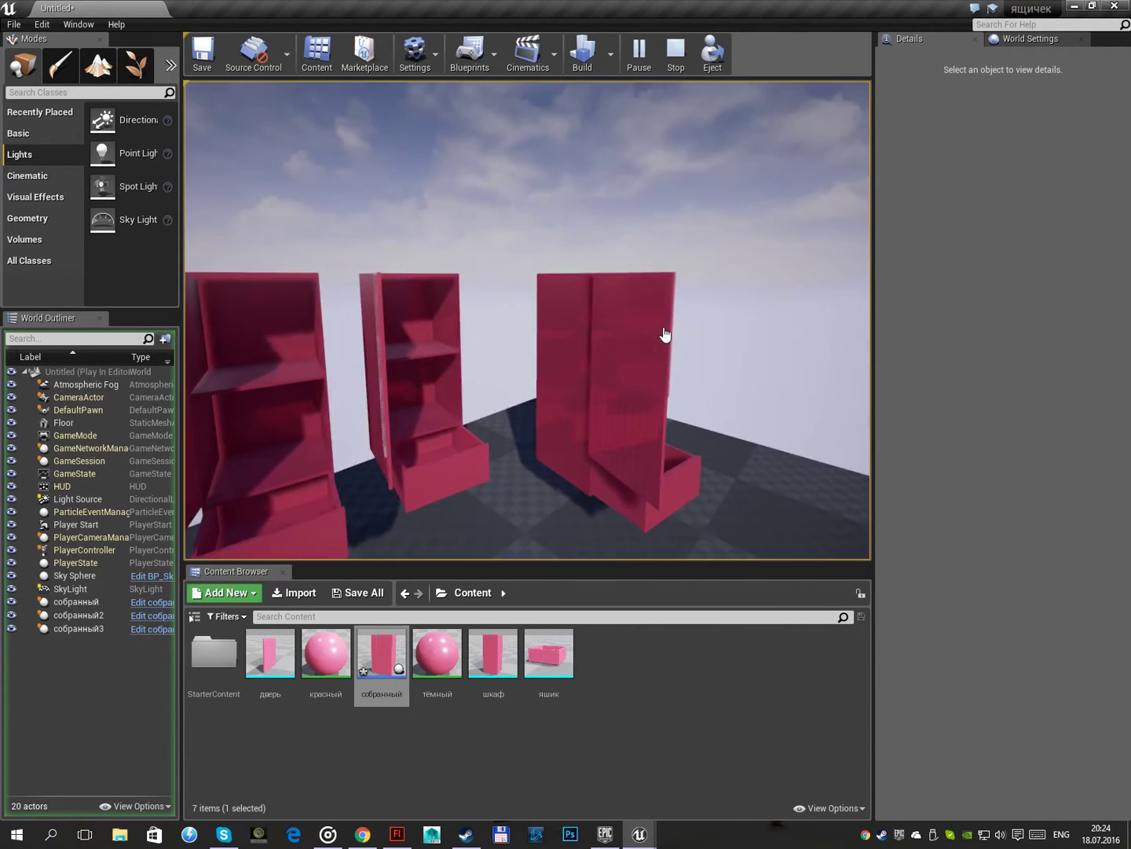
click(663, 334)
click(385, 322)
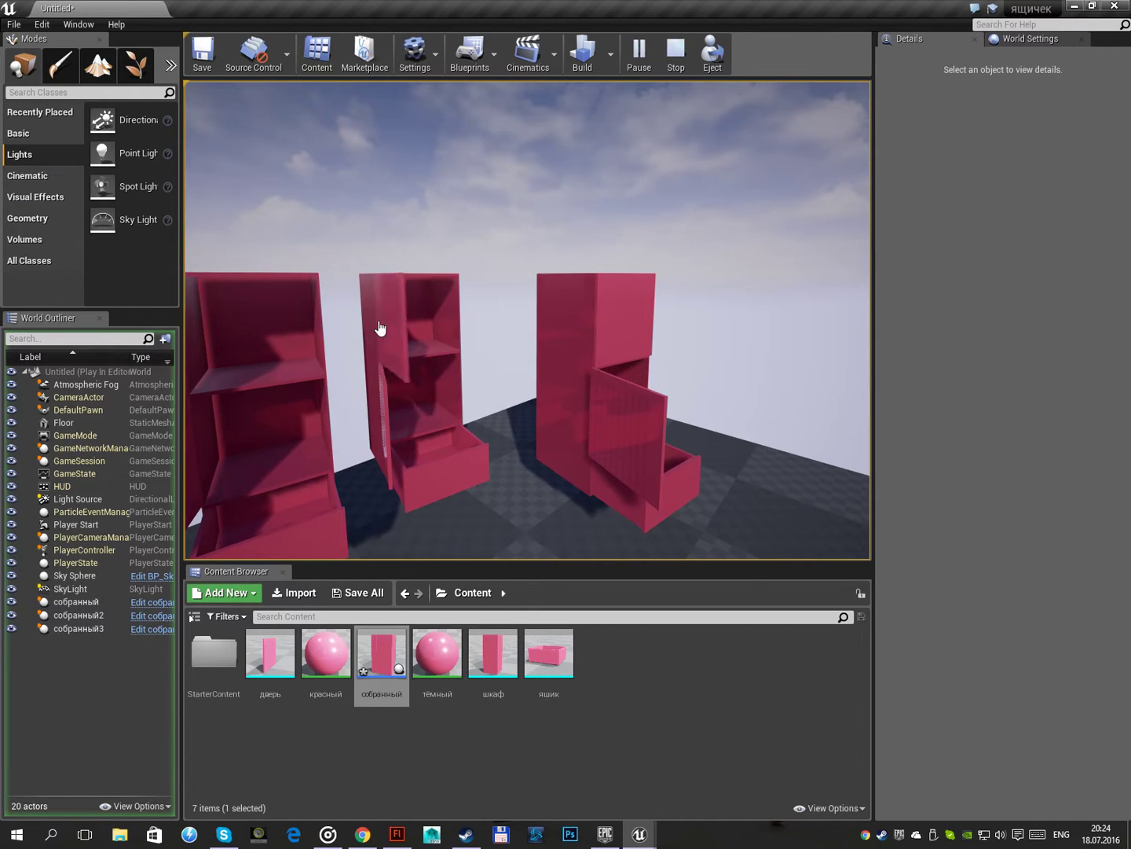
click(639, 400)
click(637, 513)
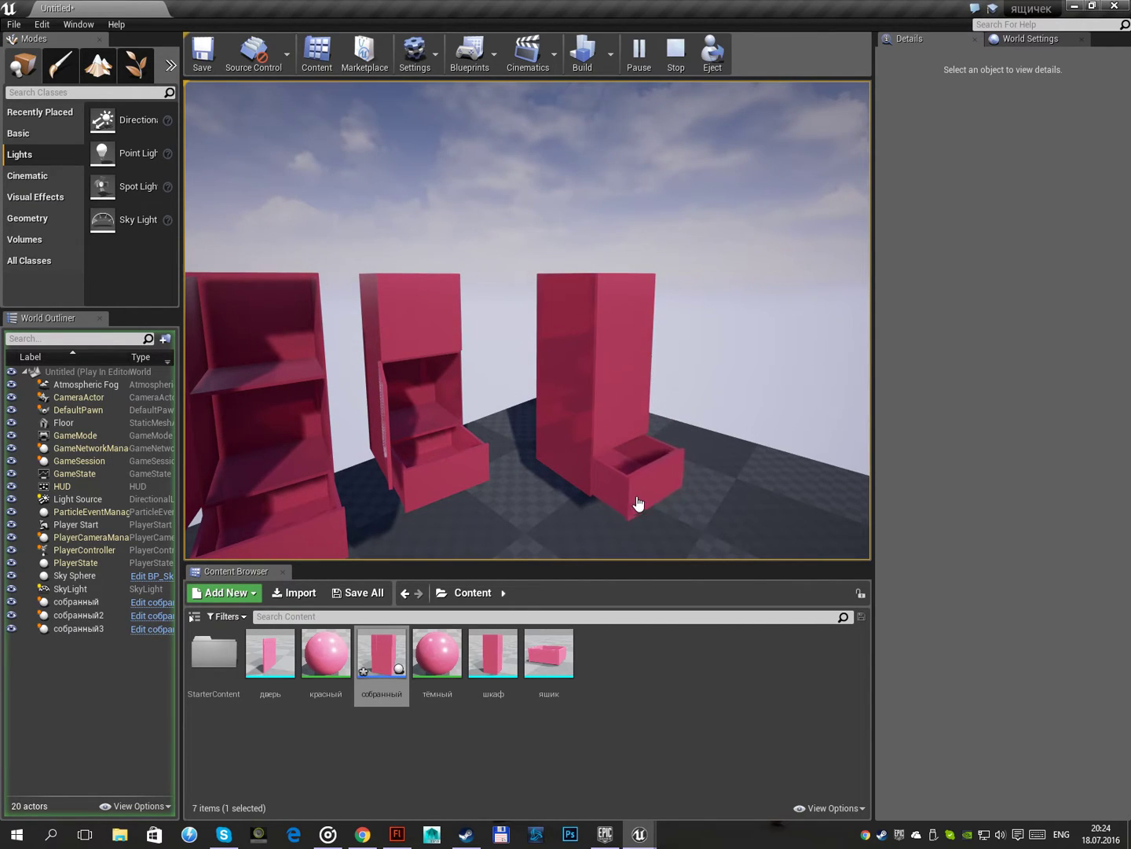
Reopen the right door, shut the left door and left and middle drawers, then back away
click(631, 399)
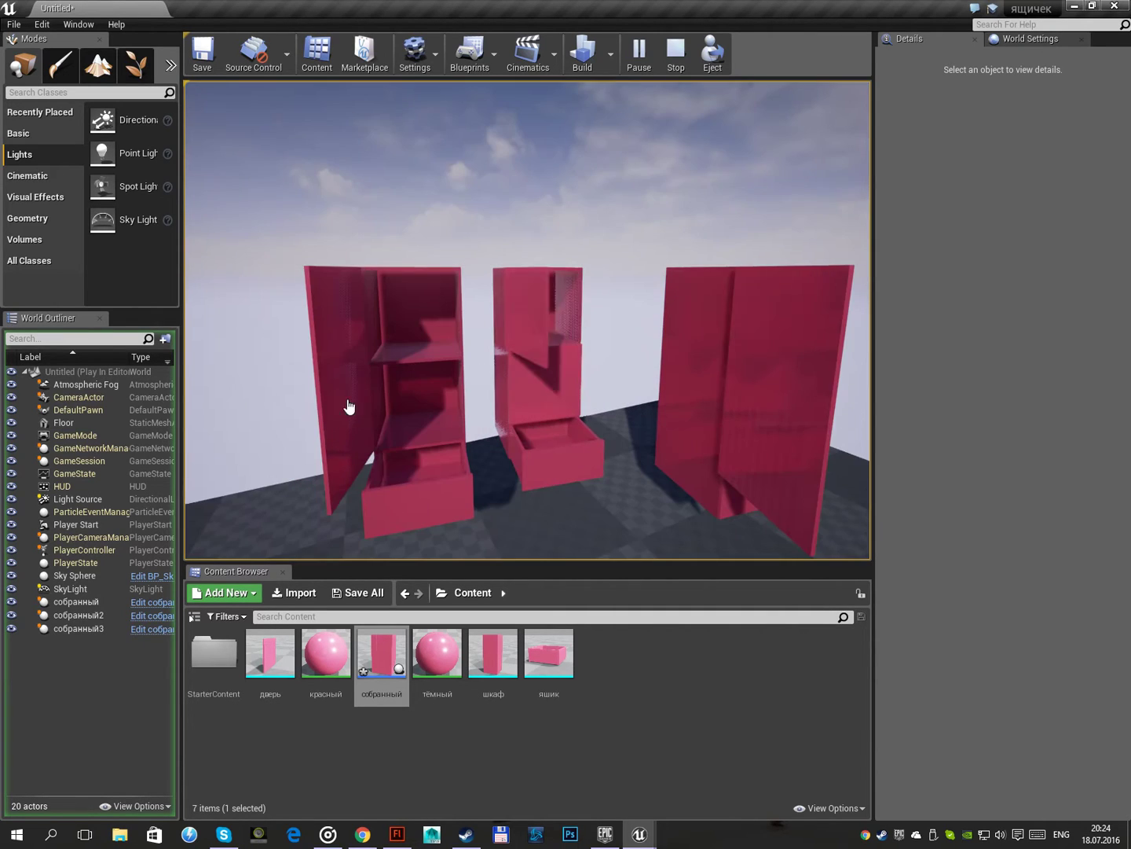
click(336, 341)
click(400, 487)
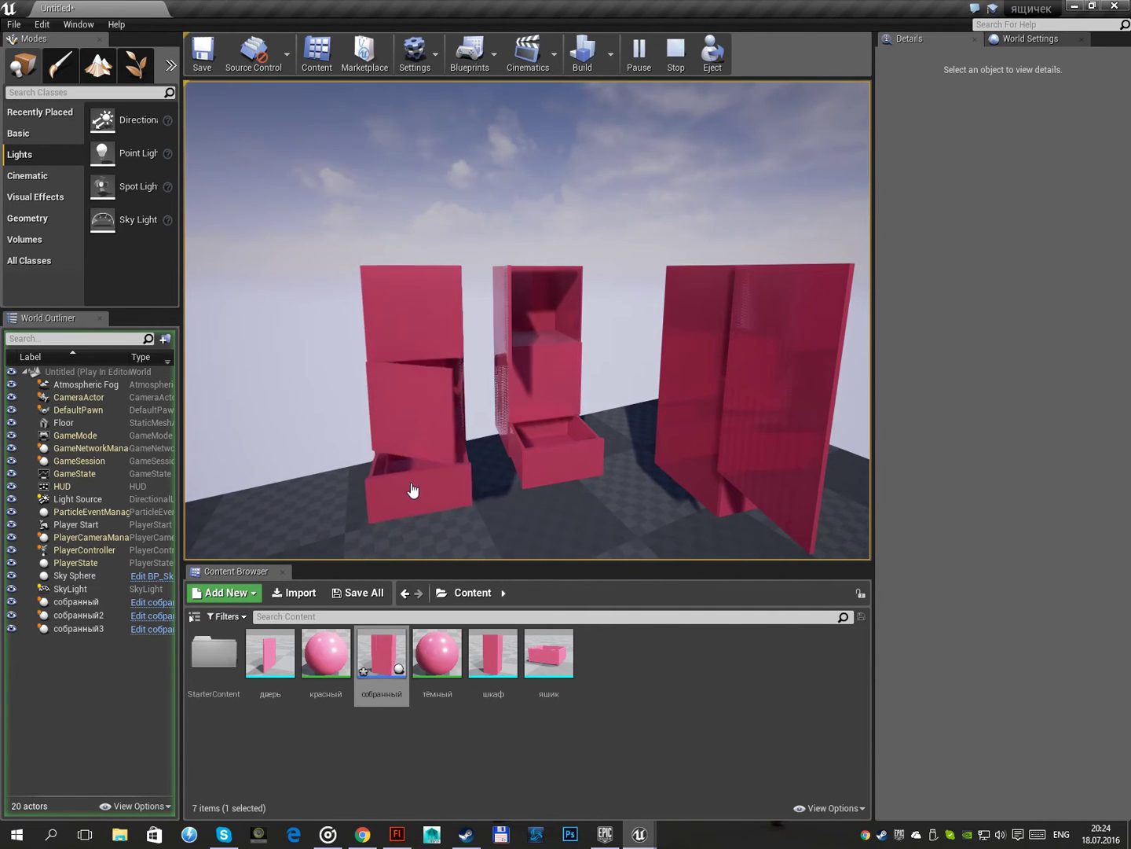
click(533, 461)
click(539, 322)
key(s)
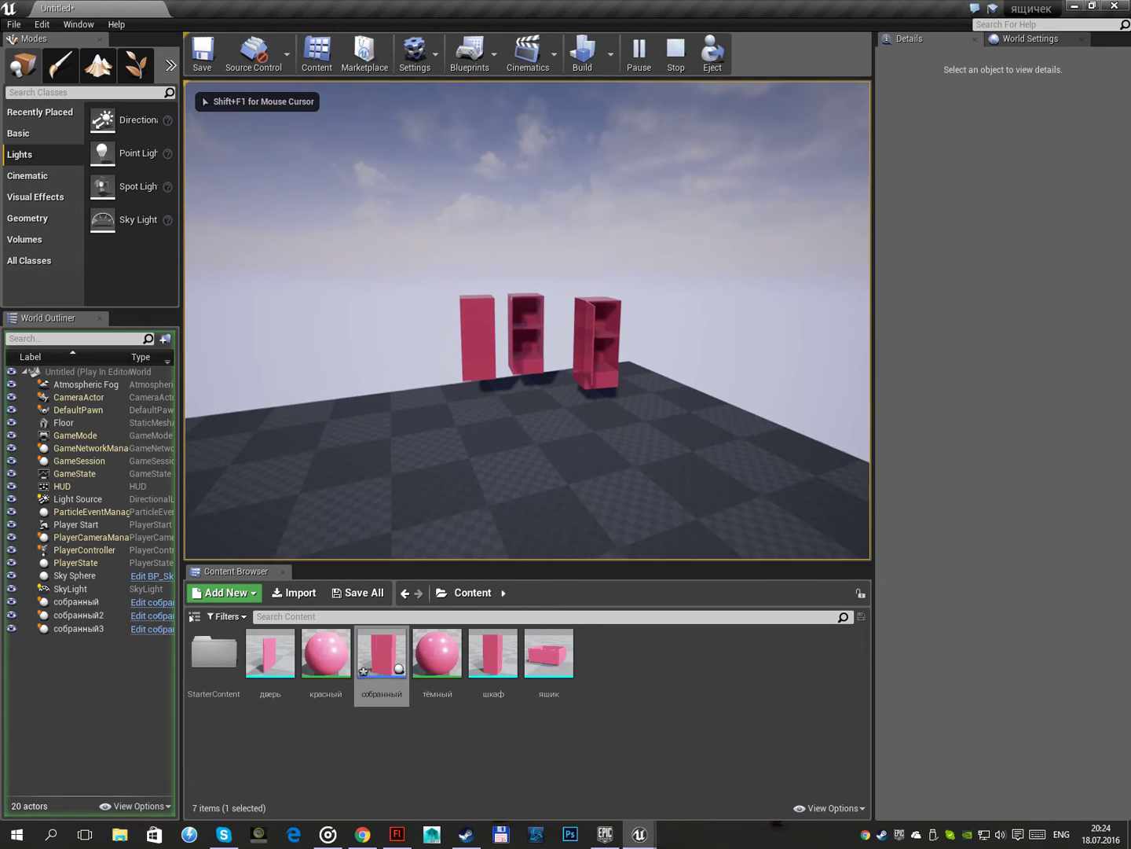